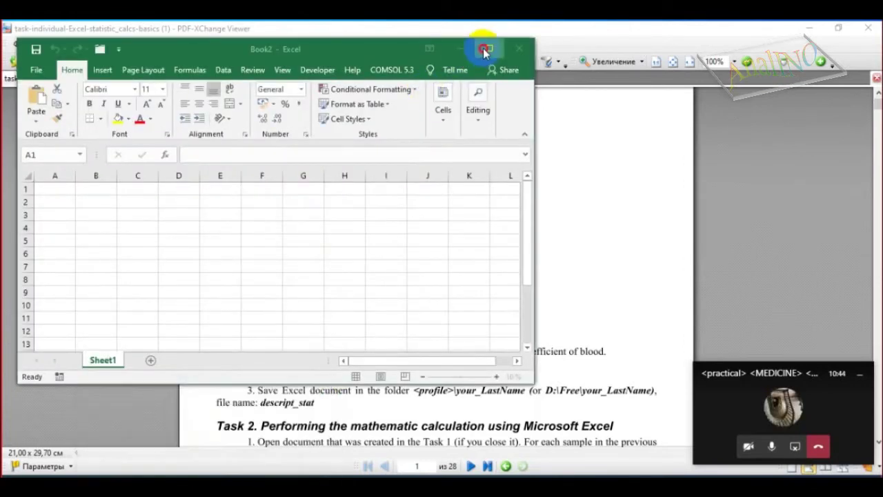
# Put away the small Book2 window, switch to the other open Excel window and create a new blank workbook.
pyautogui.click(477, 45)
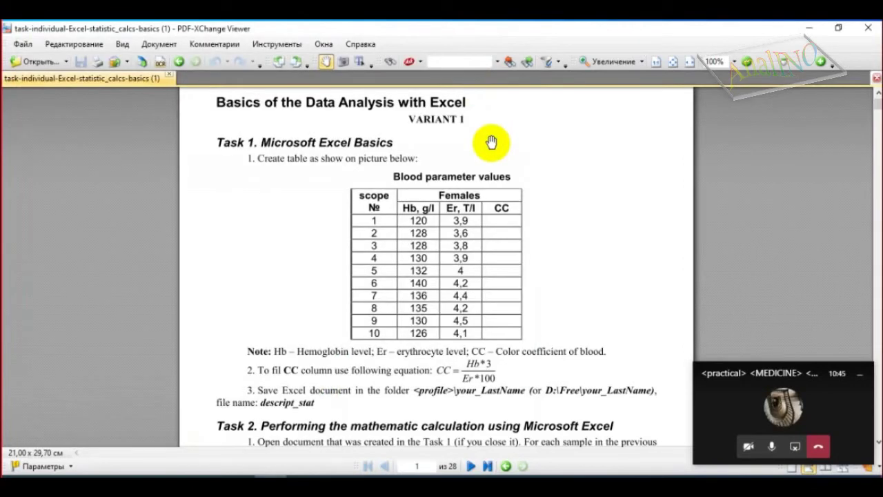
pyautogui.click(215, 490)
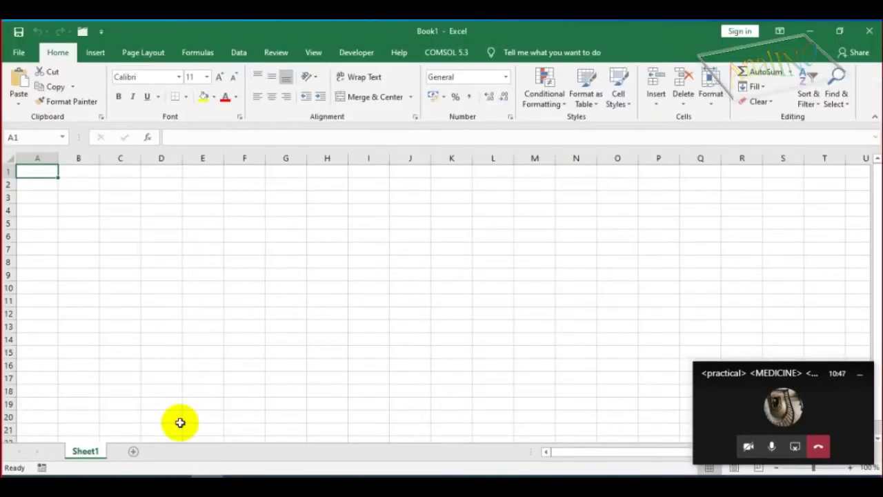
pyautogui.click(19, 56)
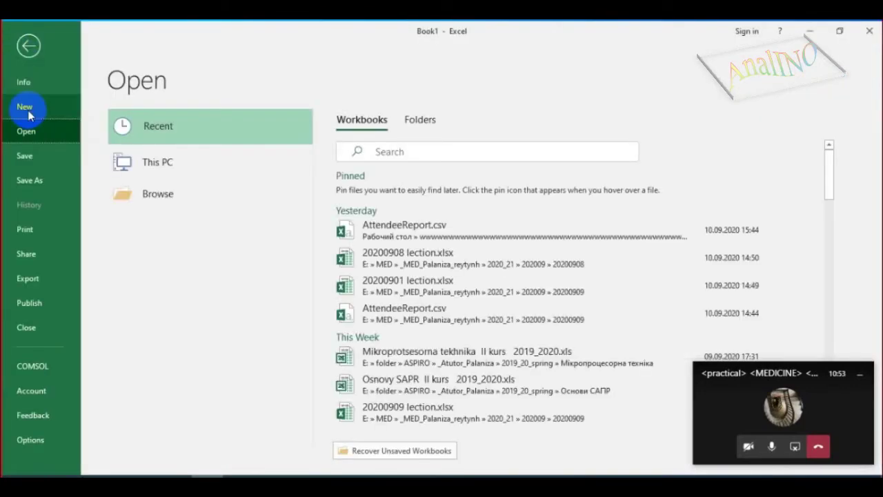
pyautogui.click(25, 109)
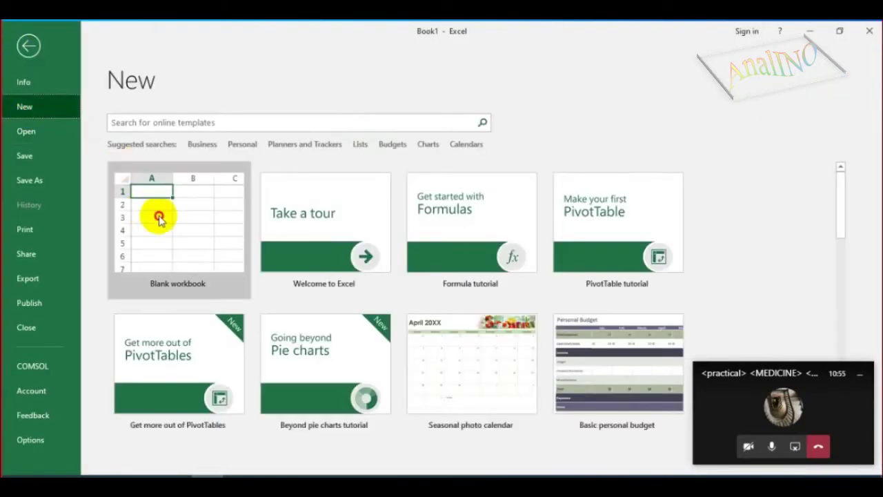
pyautogui.click(158, 215)
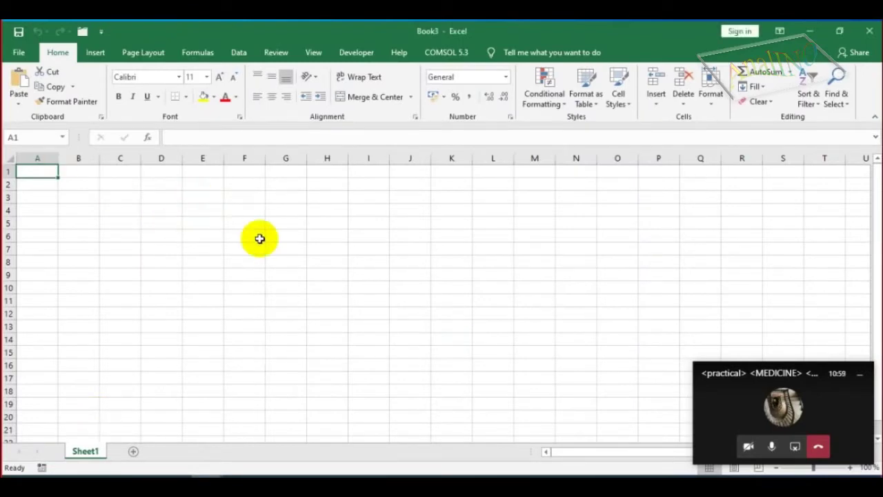
pyautogui.click(216, 469)
pyautogui.click(195, 393)
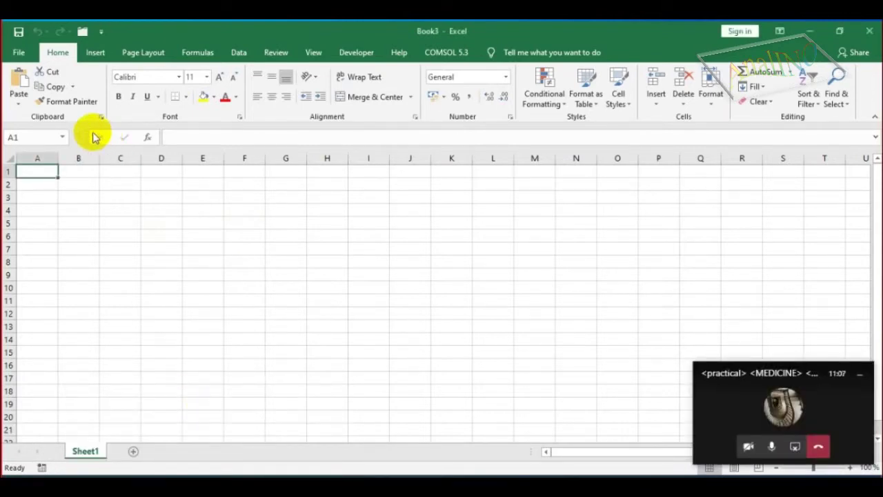
pyautogui.click(16, 51)
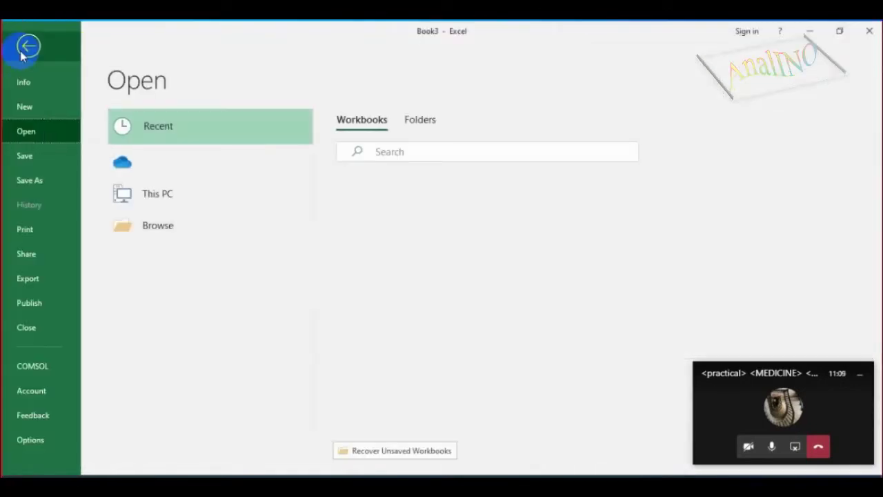
pyautogui.click(38, 135)
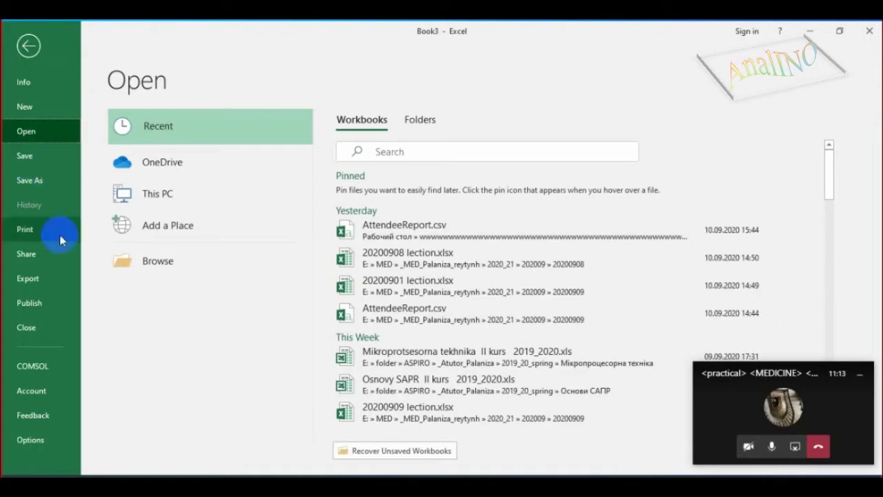
pyautogui.click(142, 259)
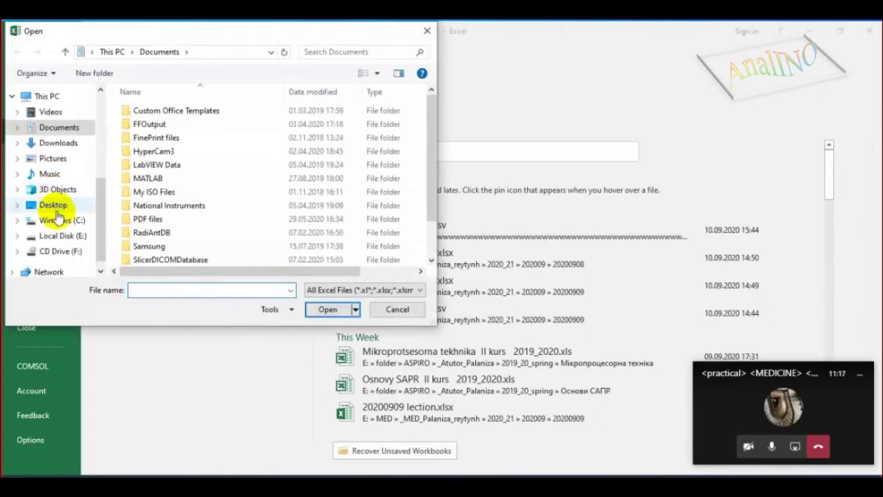
pyautogui.click(52, 209)
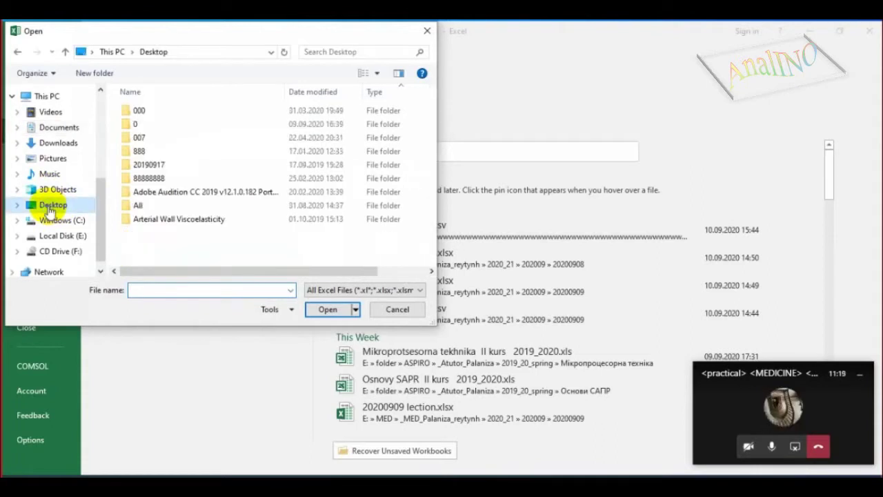
pyautogui.click(142, 205)
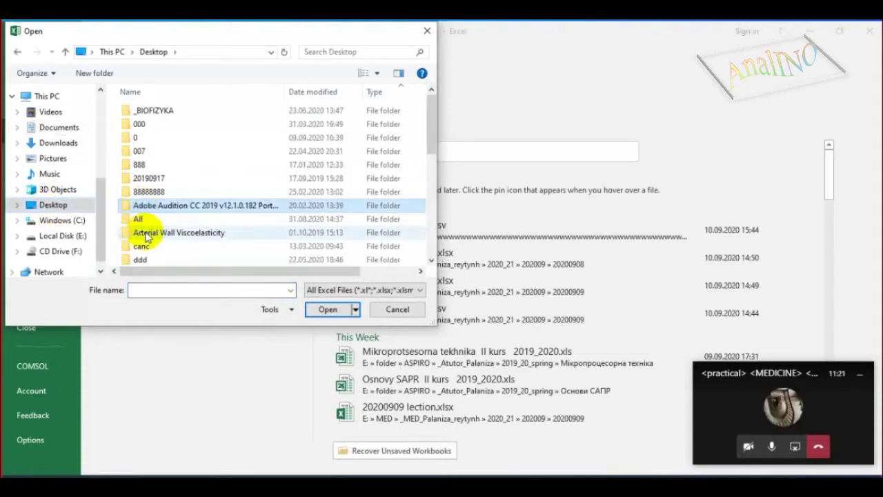
pyautogui.scroll(-5, 162, 207)
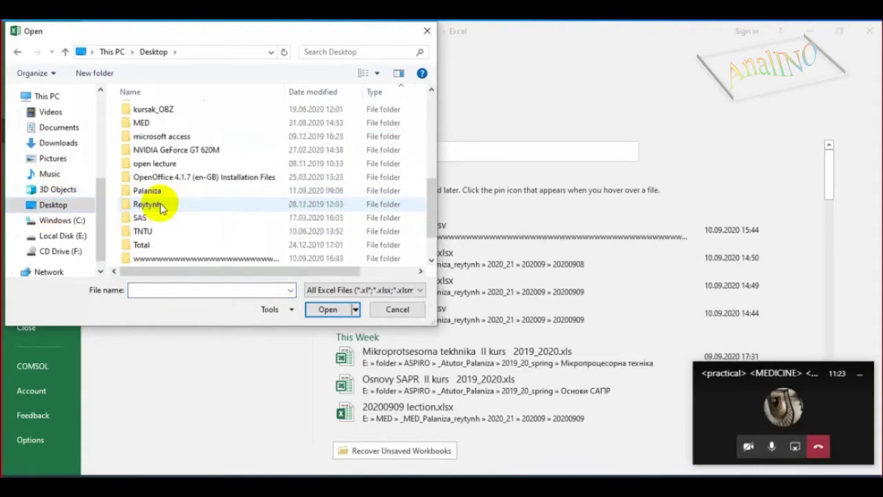
pyautogui.doubleClick(147, 191)
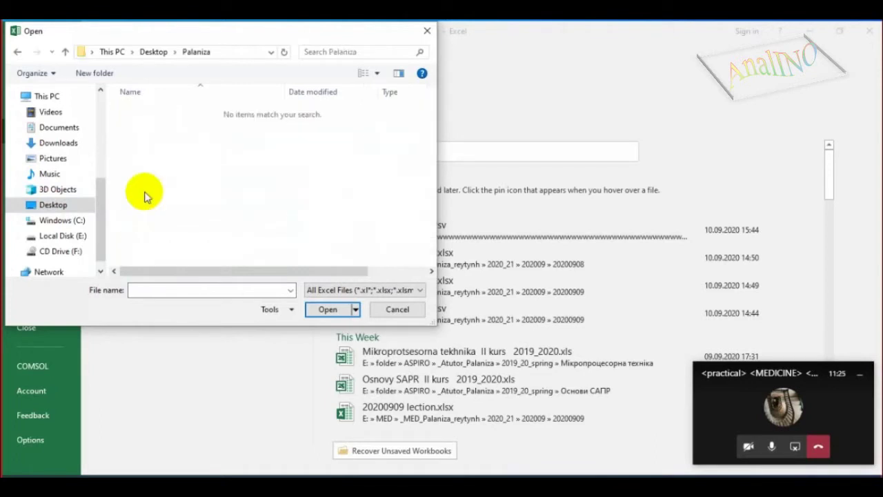
pyautogui.click(257, 291)
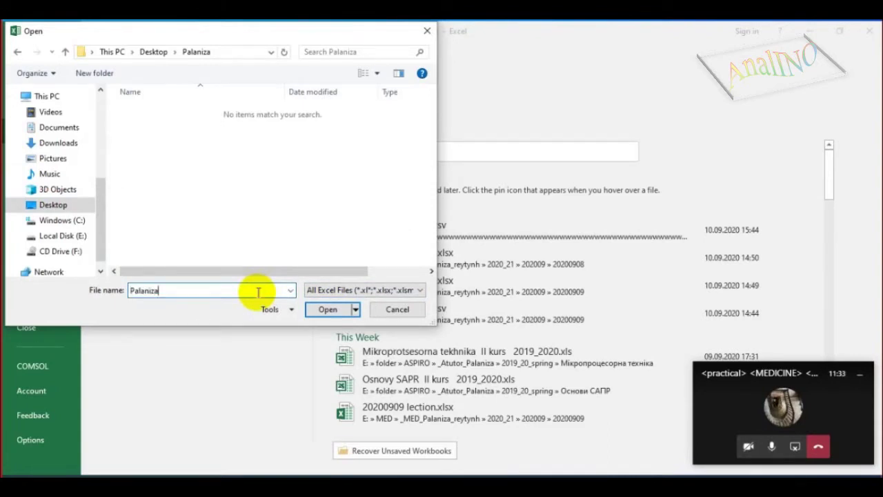
pyautogui.write('Palaniza_BS')
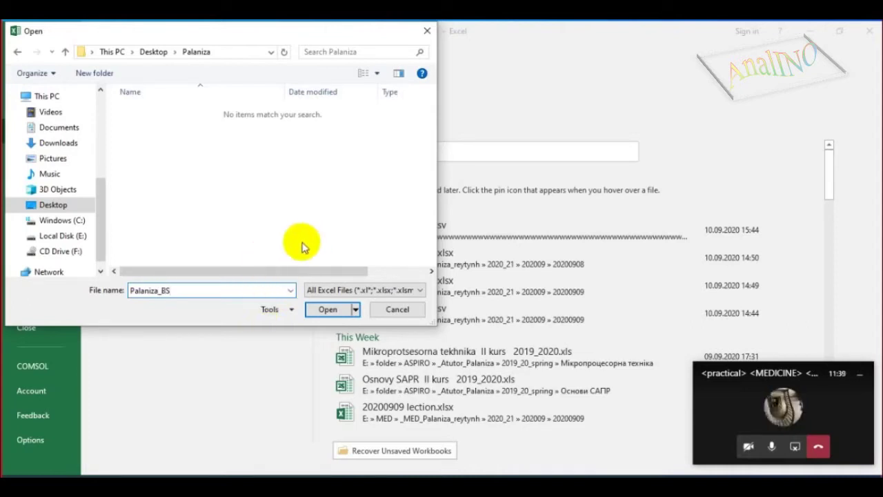
pyautogui.click(319, 312)
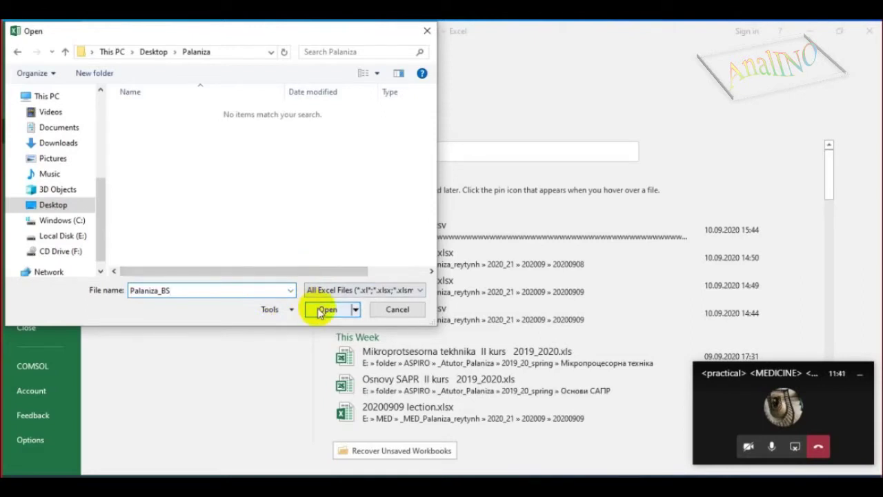
pyautogui.click(428, 31)
# Save the workbook as an Excel Workbook in the desktop folder named after the author, using the author's surname plus "_BS" as file name.
pyautogui.click(33, 162)
pyautogui.click(134, 259)
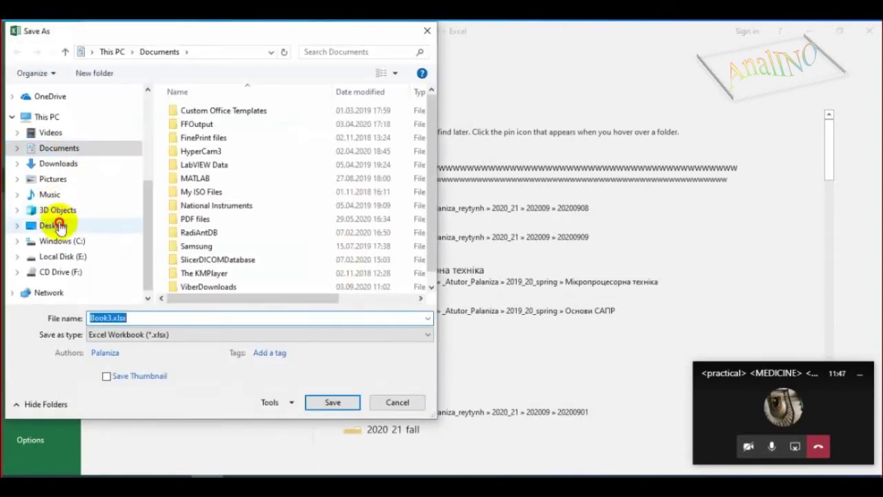
pyautogui.click(60, 225)
pyautogui.click(198, 231)
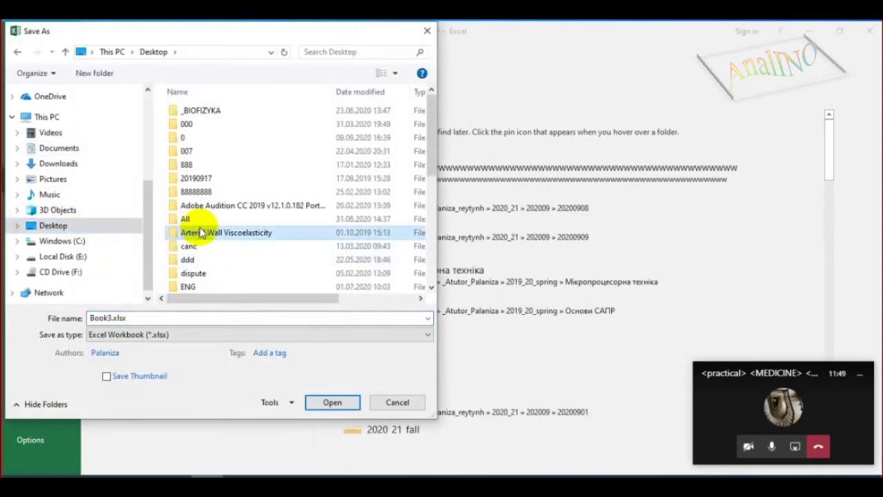
pyautogui.scroll(-3, 203, 231)
pyautogui.scroll(-1, 203, 231)
pyautogui.click(195, 233)
pyautogui.doubleClick(195, 232)
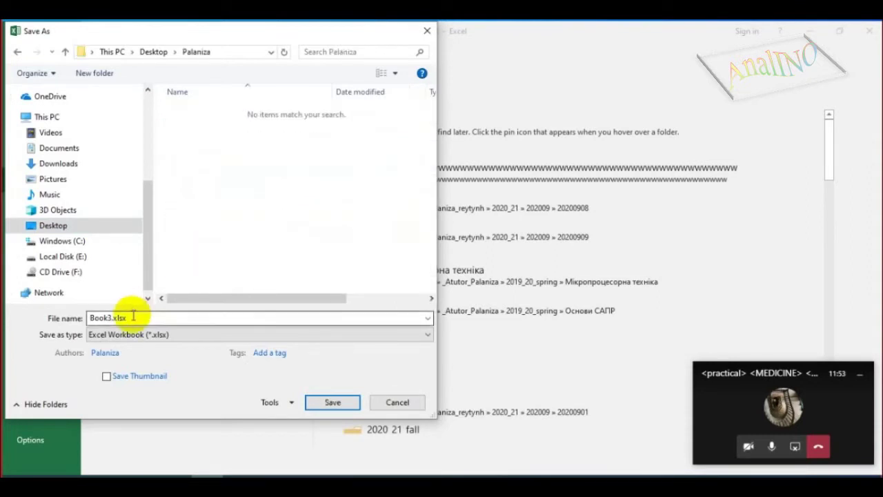
pyautogui.doubleClick(132, 317)
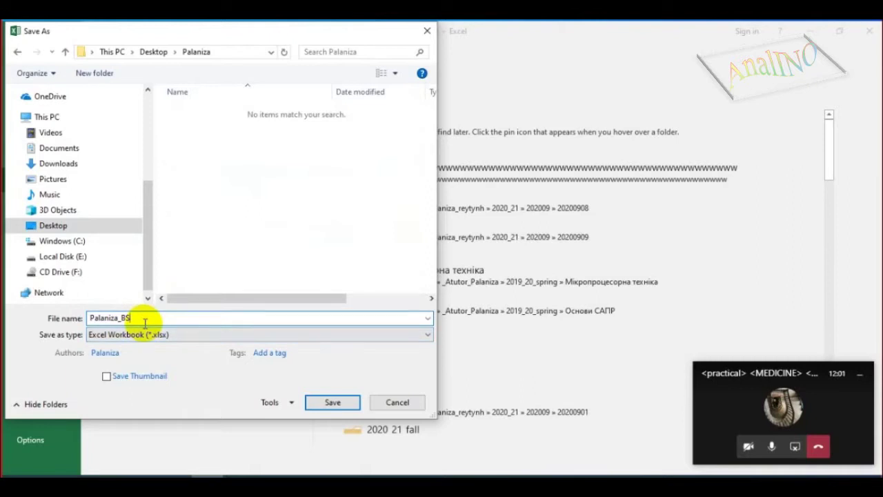
pyautogui.click(331, 403)
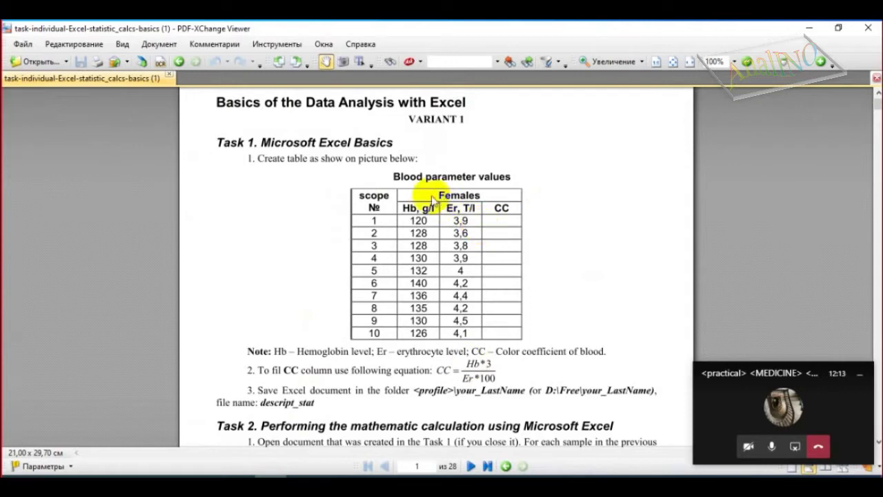
# Copy the table title "Blood parameter values" from Task 1 in the PDF task sheet in PDF-XChange Viewer.
pyautogui.click(359, 61)
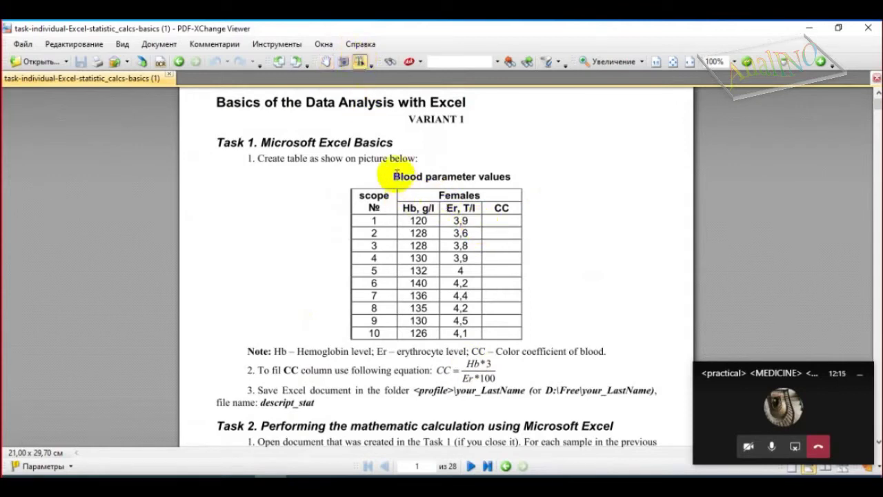
pyautogui.moveTo(393, 176); pyautogui.dragTo(509, 177)
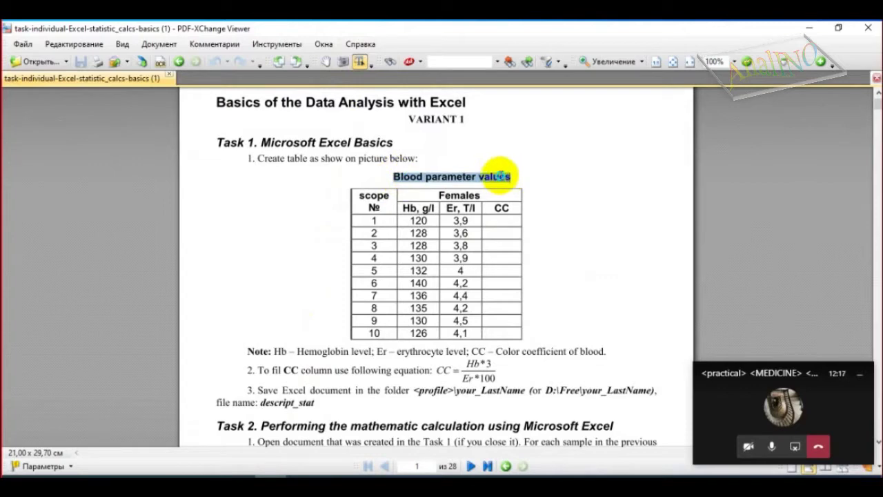
pyautogui.rightClick(502, 179)
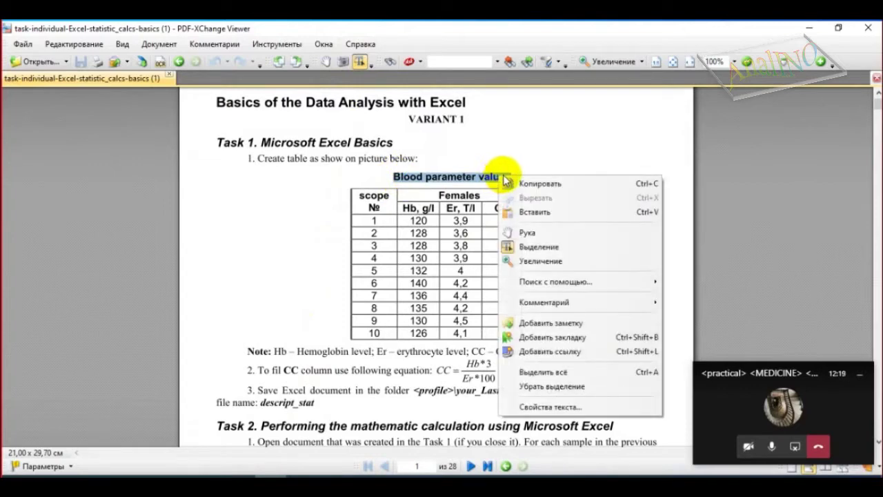
pyautogui.click(524, 183)
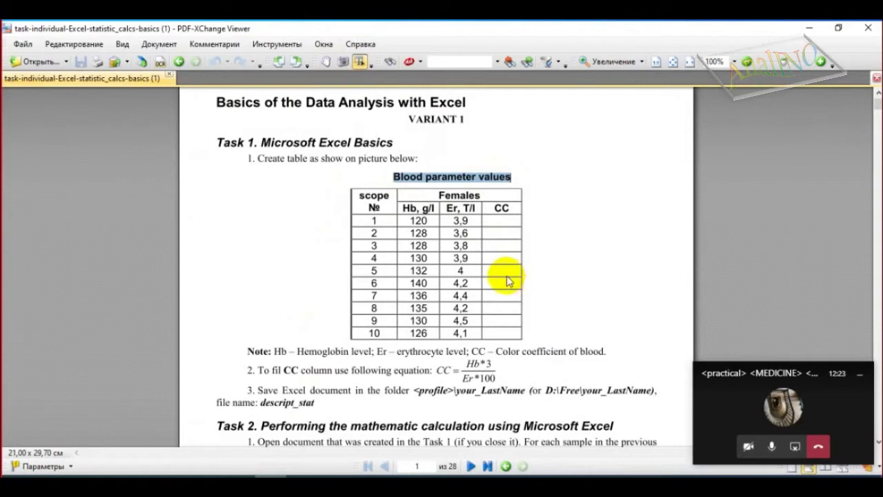
# Switch to the saved workbook in Excel, merge and center cells A1:D1 and paste the title "Blood parameter values" into them.
pyautogui.click(207, 485)
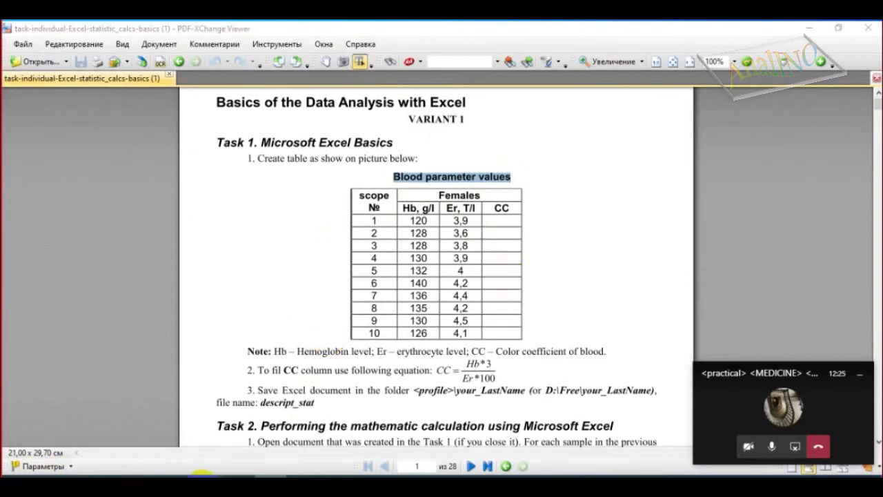
pyautogui.hotkey('alt', 'Tab')
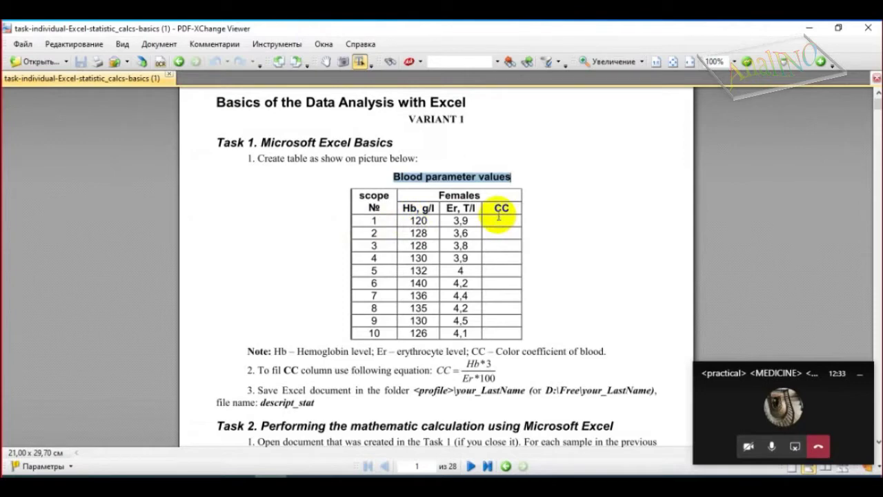
pyautogui.click(205, 482)
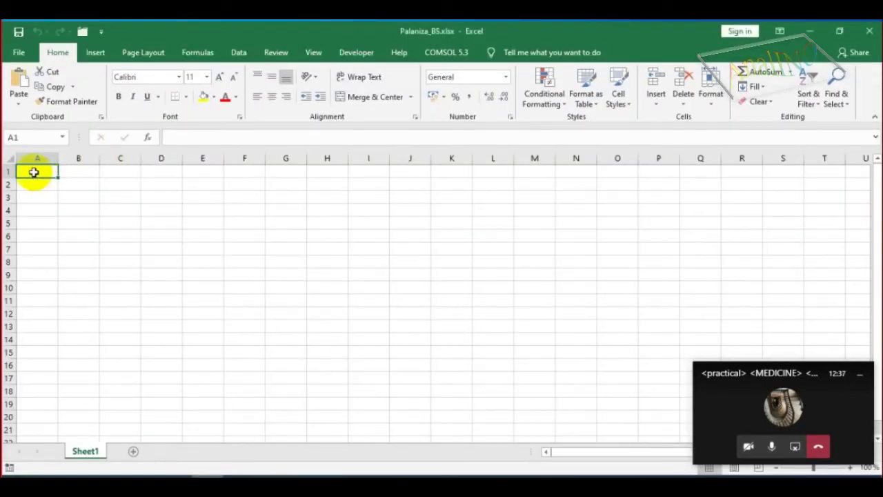
pyautogui.moveTo(34, 171); pyautogui.dragTo(154, 176)
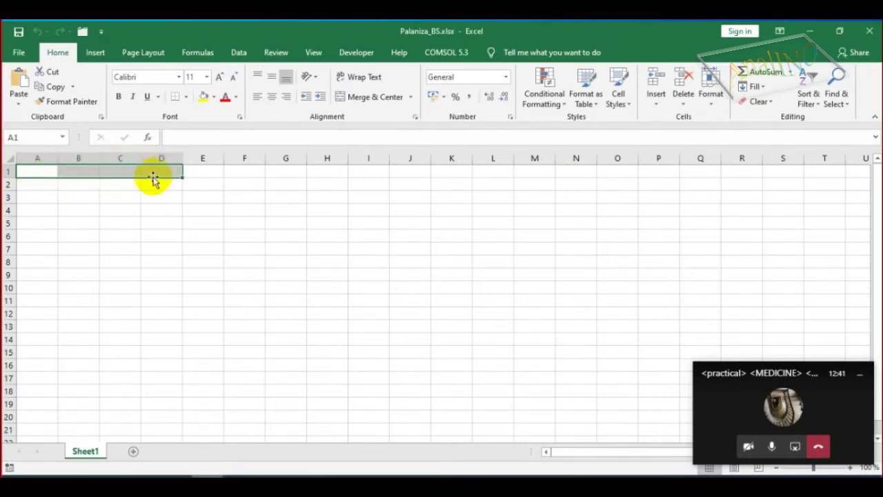
pyautogui.click(354, 99)
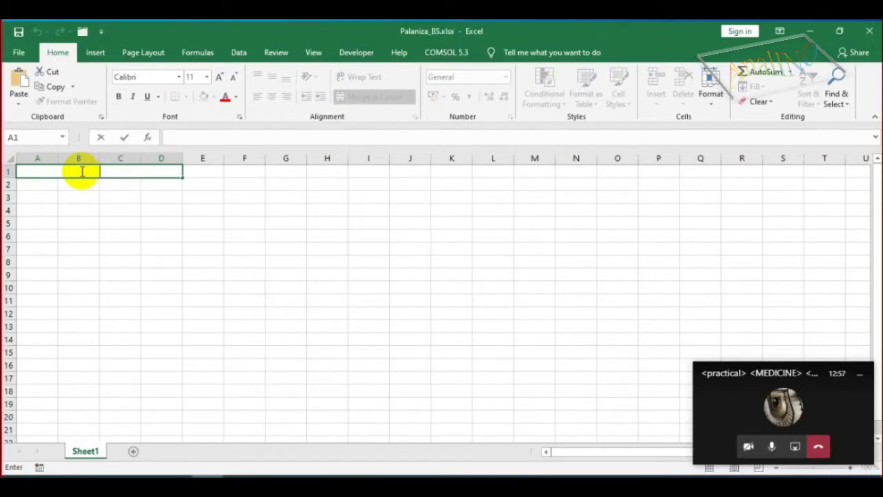
pyautogui.hotkey('ctrl', 'v')
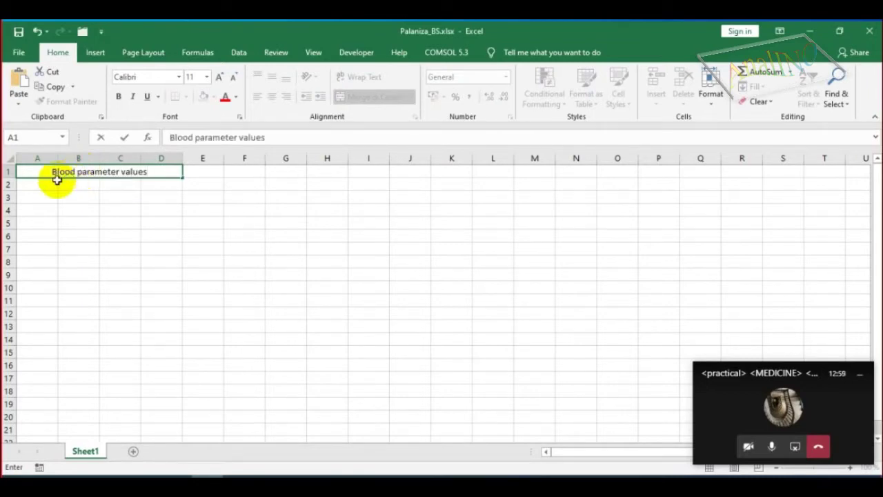
pyautogui.click(56, 185)
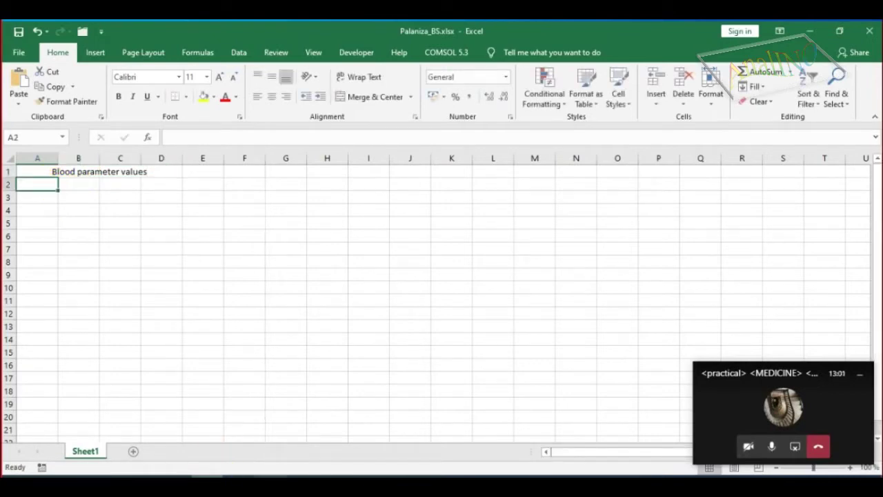
# Switch to the PDF task sheet and copy the heading "Females" from the Task 1 table.
pyautogui.click(270, 484)
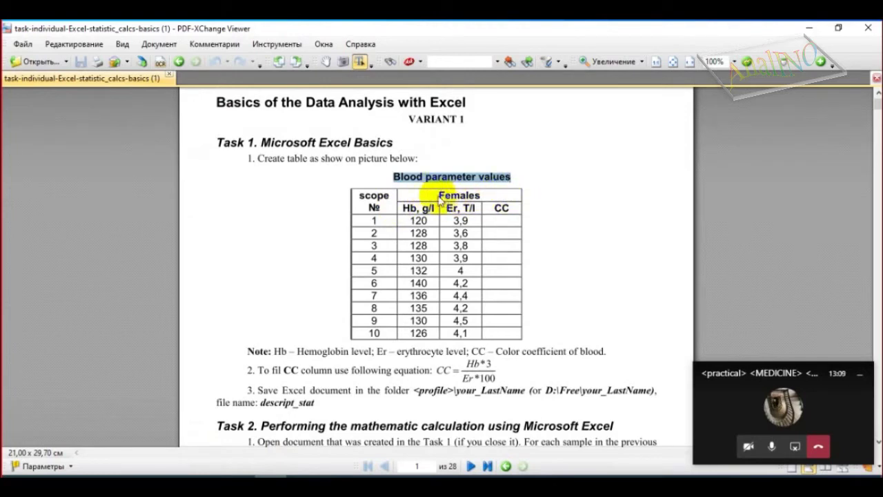
pyautogui.moveTo(439, 194); pyautogui.dragTo(478, 196)
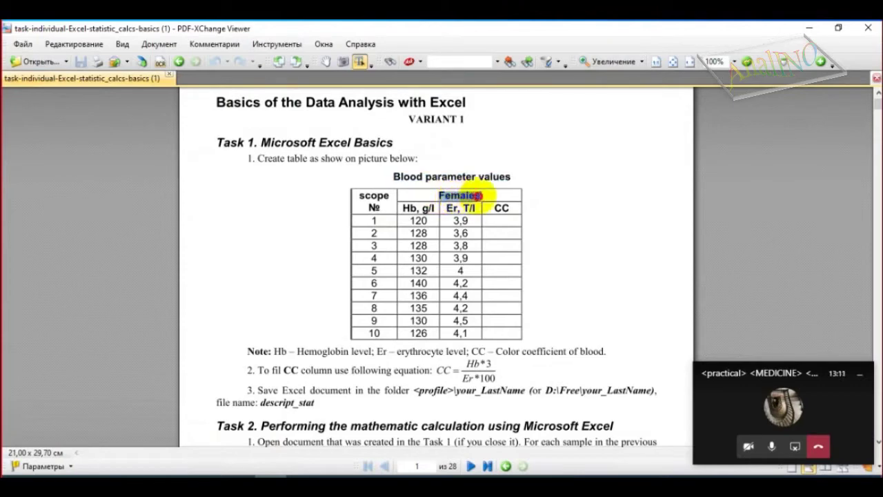
# Look through the following tasks of the PDF task sheet and compare the Task 1 table heading in Variant 2.
pyautogui.scroll(-20, 457, 277)
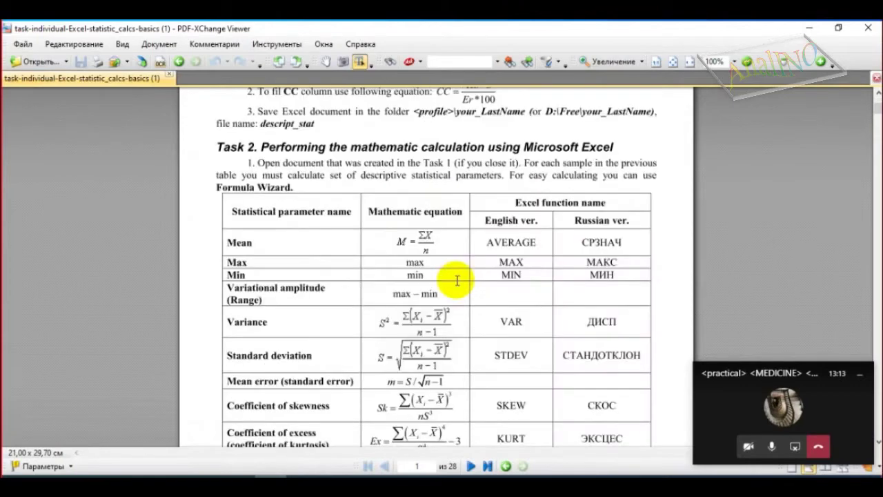
pyautogui.scroll(5, 456, 276)
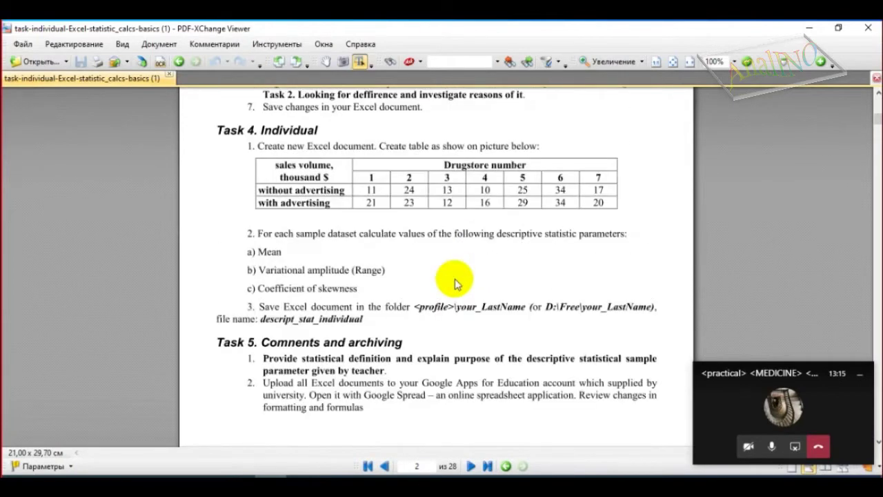
pyautogui.scroll(-15, 456, 281)
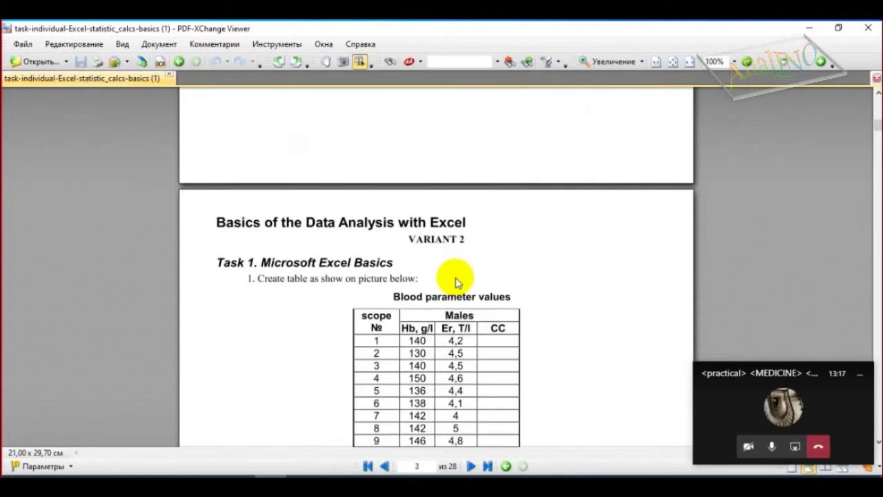
pyautogui.scroll(-3, 456, 277)
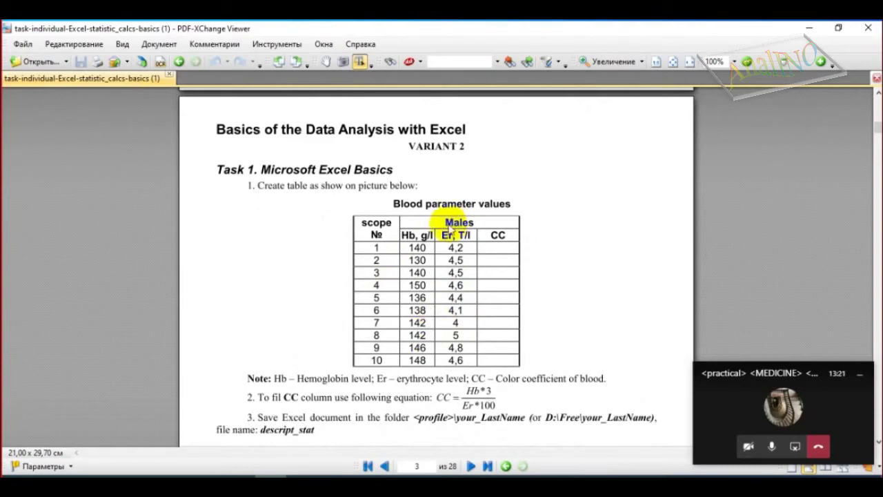
pyautogui.scroll(10, 449, 233)
pyautogui.scroll(8, 447, 238)
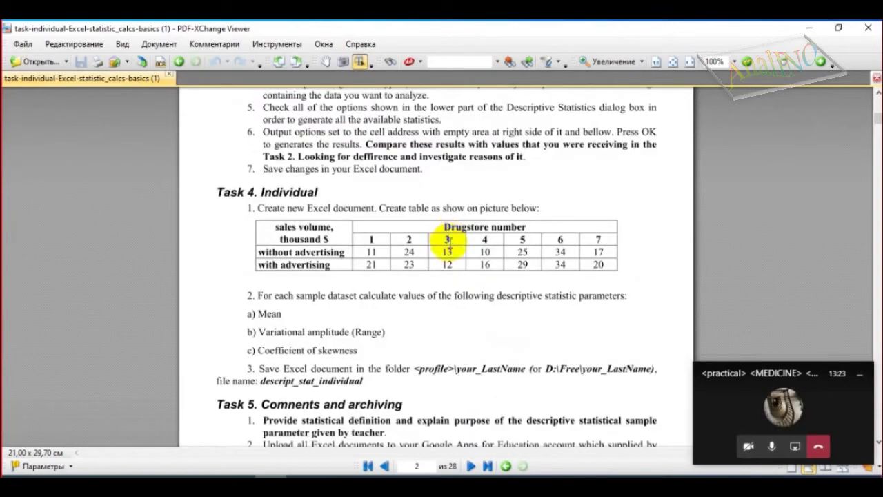
pyautogui.scroll(5, 449, 254)
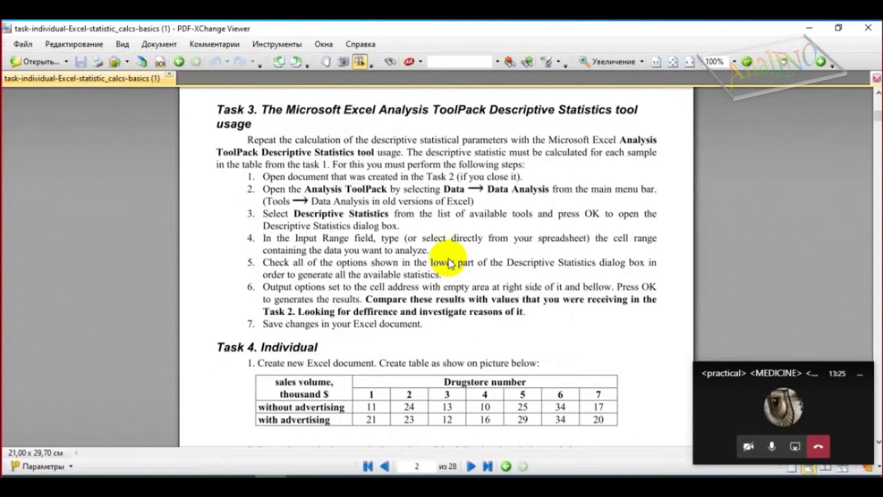
# Switch back to the Excel workbook, merge and center cells B2:D2 and paste the heading "Females" into them.
pyautogui.hotkey('alt', 'Tab')
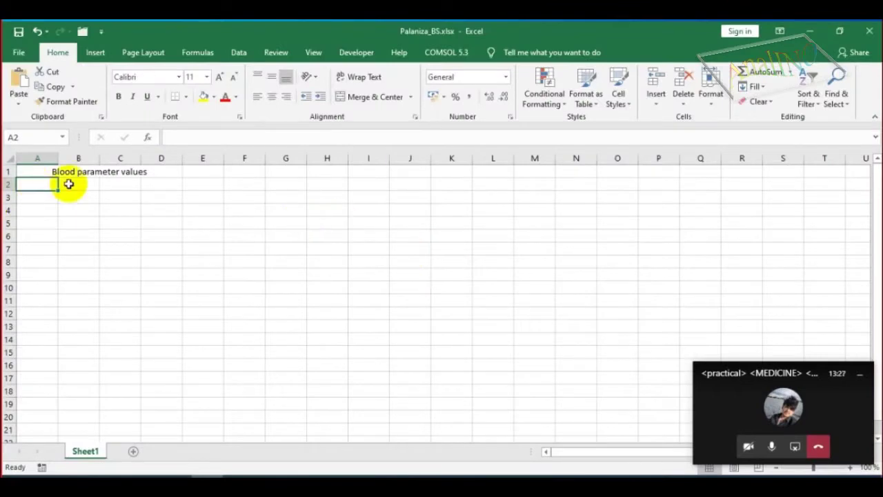
pyautogui.click(71, 183)
pyautogui.moveTo(72, 183); pyautogui.dragTo(142, 185)
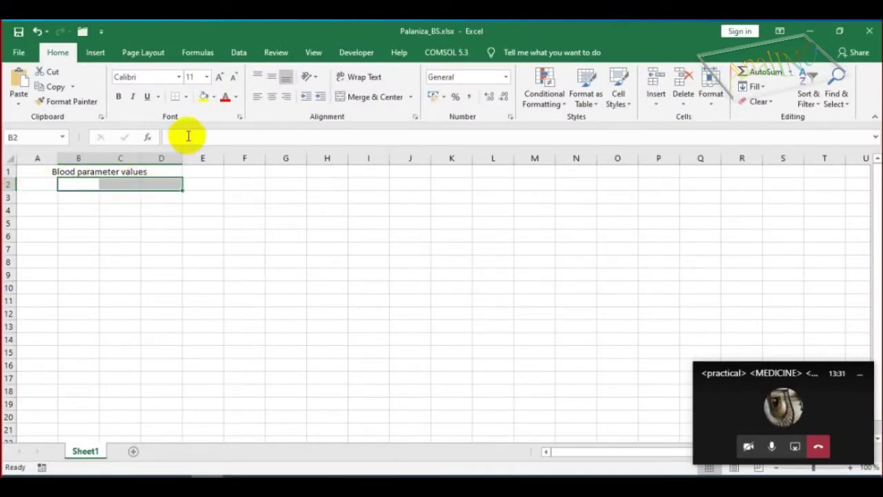
pyautogui.click(352, 96)
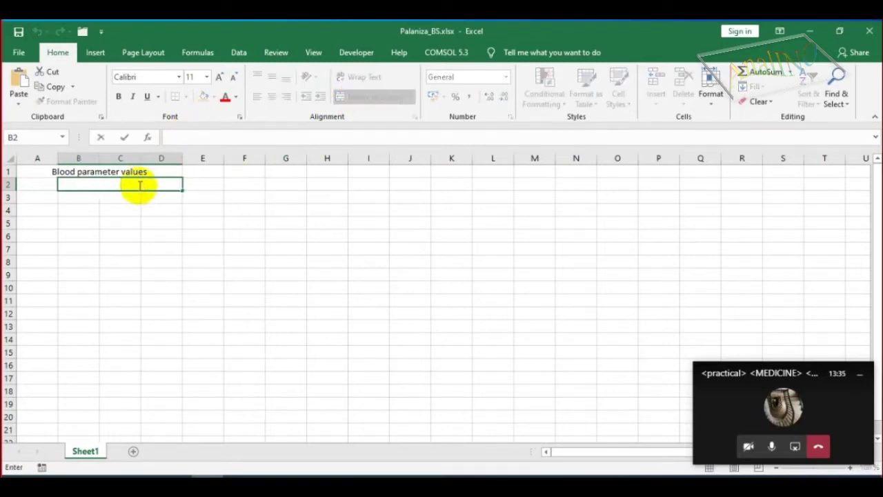
pyautogui.click(69, 197)
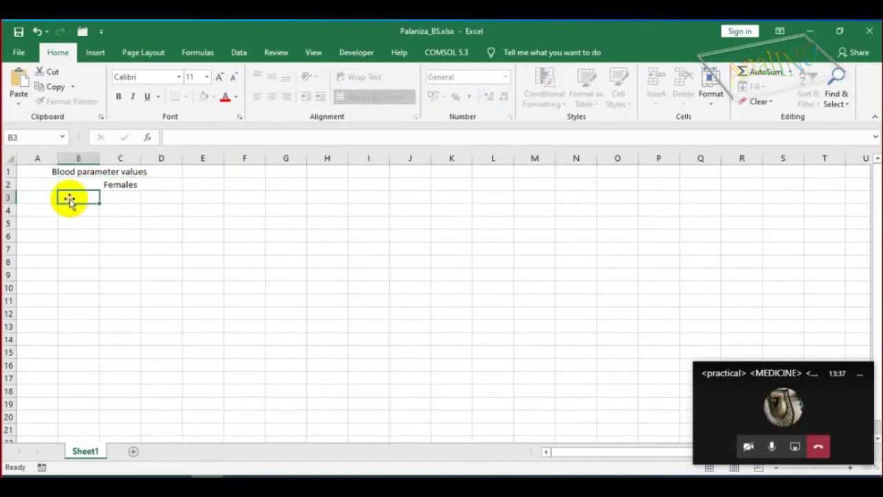
# Return to the PDF task sheet and copy the two-line heading "scope №" from the Variant 1 table in Task 1.
pyautogui.hotkey('alt', 'Tab')
pyautogui.scroll(10, 290, 221)
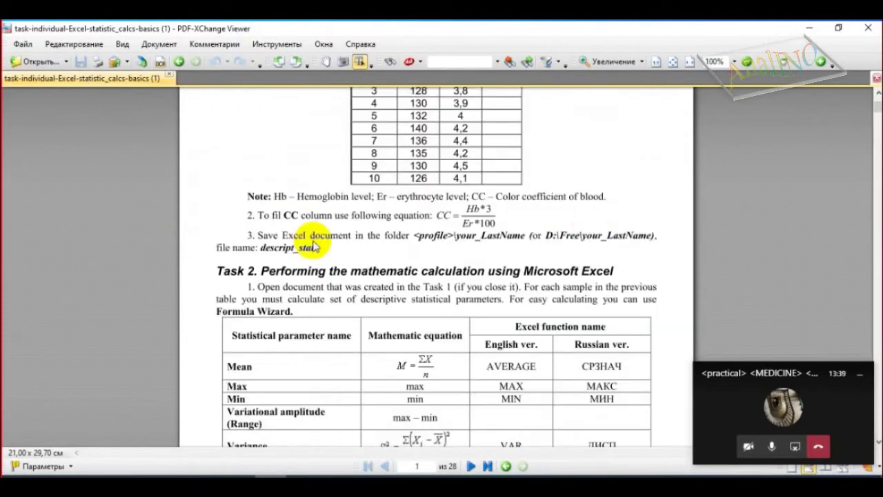
pyautogui.moveTo(879, 105); pyautogui.dragTo(879, 98)
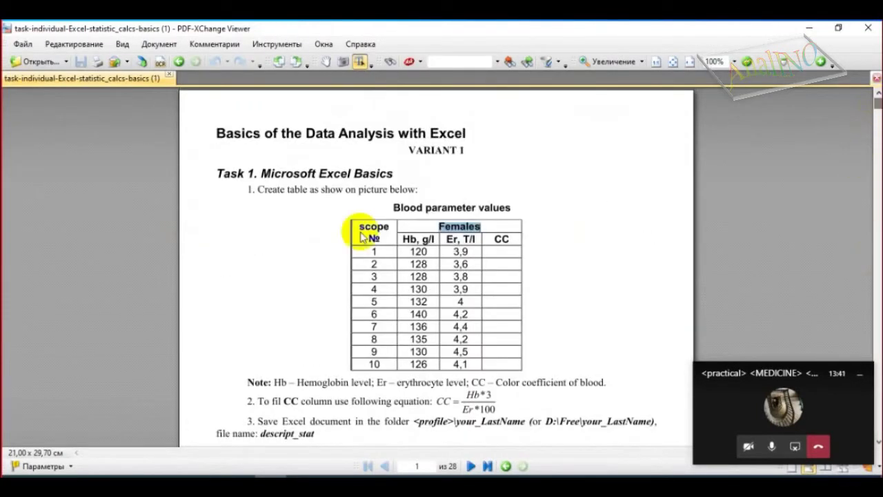
pyautogui.scroll(-2, 361, 235)
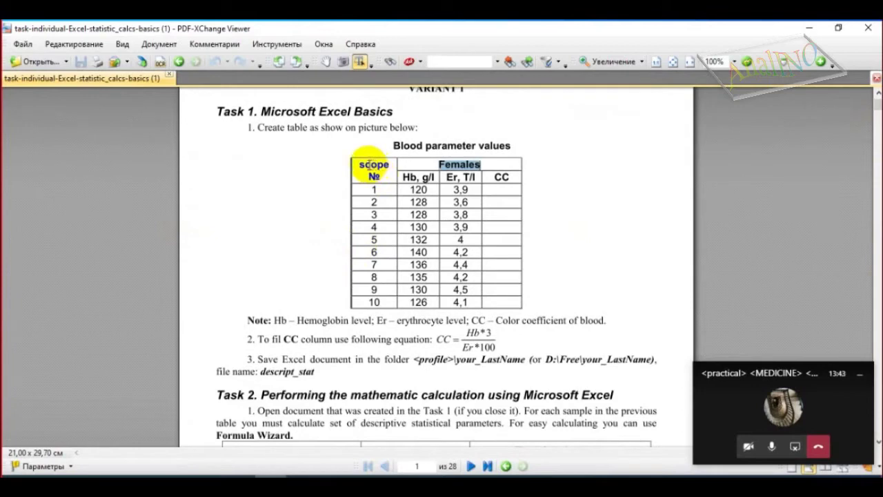
pyautogui.moveTo(366, 165); pyautogui.dragTo(377, 174)
pyautogui.hotkey('ctrl', 'c')
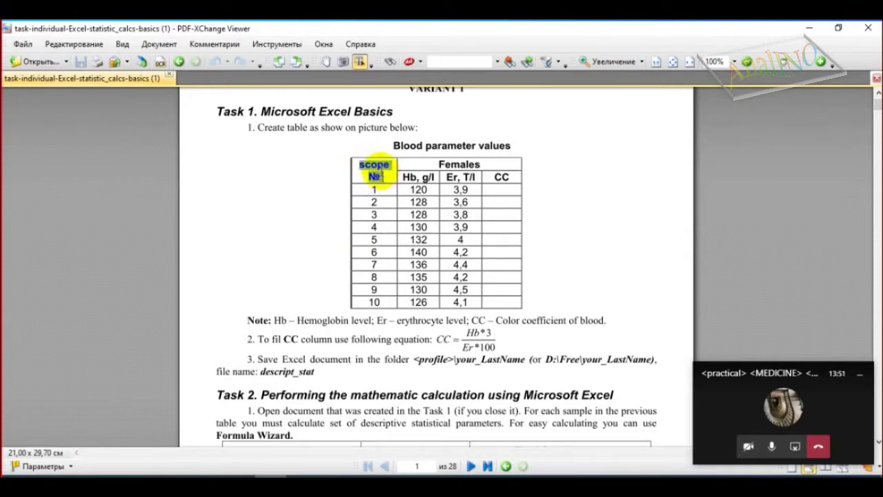
# In the Excel workbook, merge and center cells A2:A3 and paste the two-line heading "scope №" into them.
pyautogui.hotkey('alt', 'Tab')
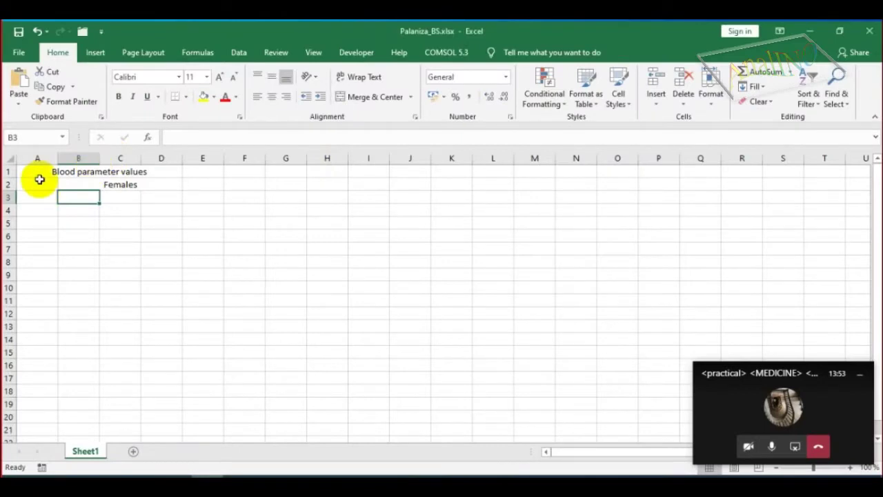
pyautogui.moveTo(39, 179); pyautogui.dragTo(36, 194)
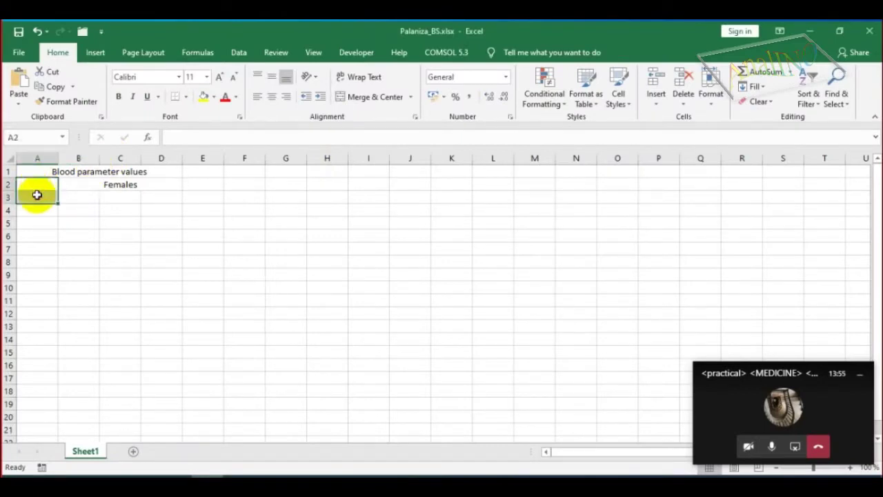
pyautogui.click(361, 97)
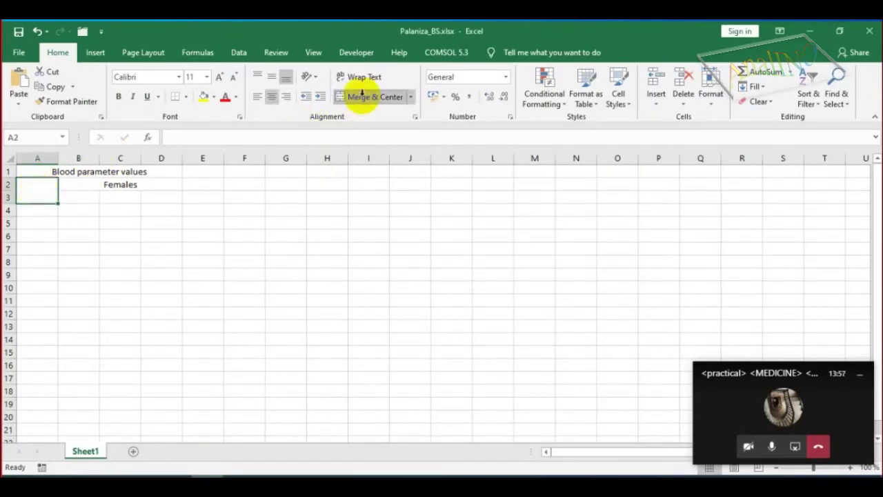
pyautogui.doubleClick(43, 191)
pyautogui.hotkey('ctrl', 'v')
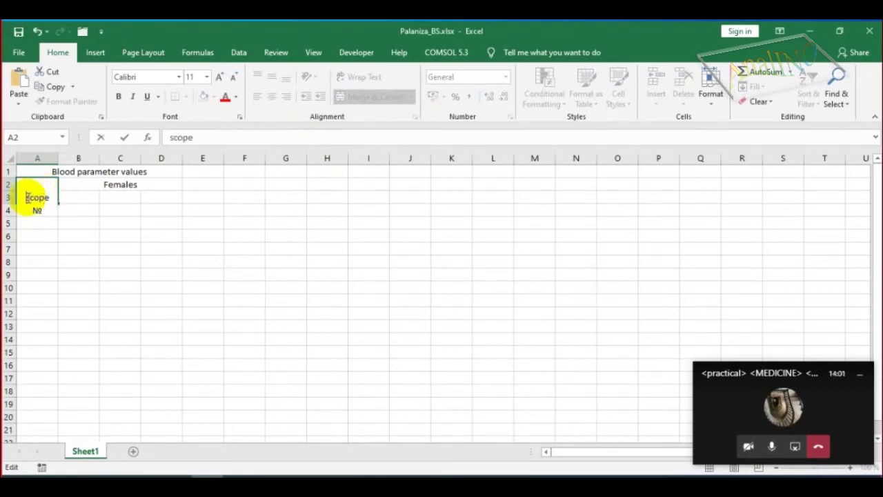
pyautogui.press('Return')
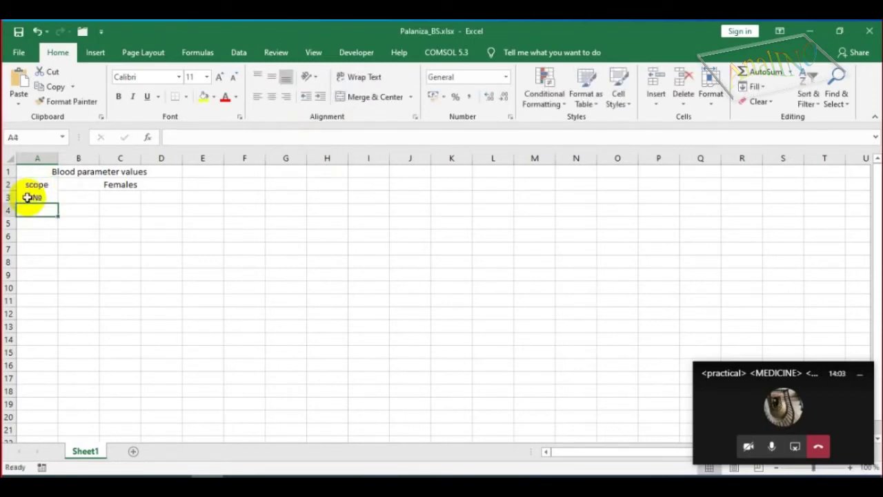
# Try out an extra line of placeholder text below "scope №" in the merged cell A2:A3 and delete that text again.
pyautogui.click(43, 194)
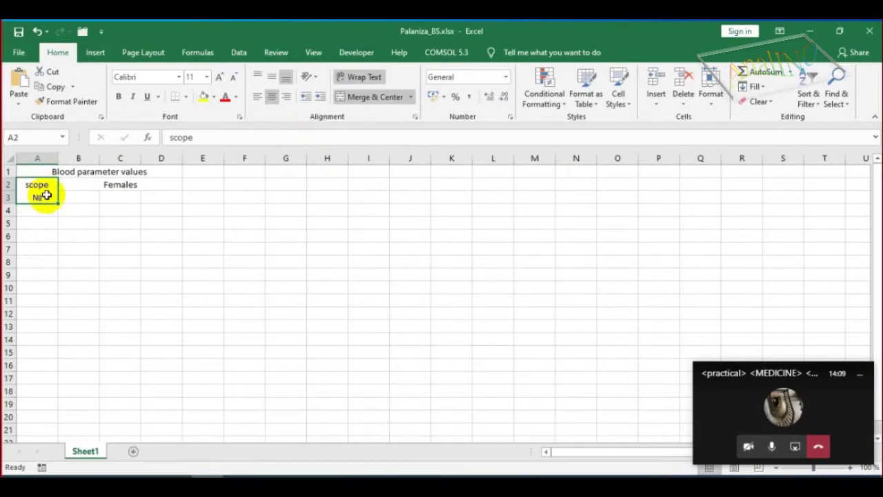
pyautogui.doubleClick(45, 196)
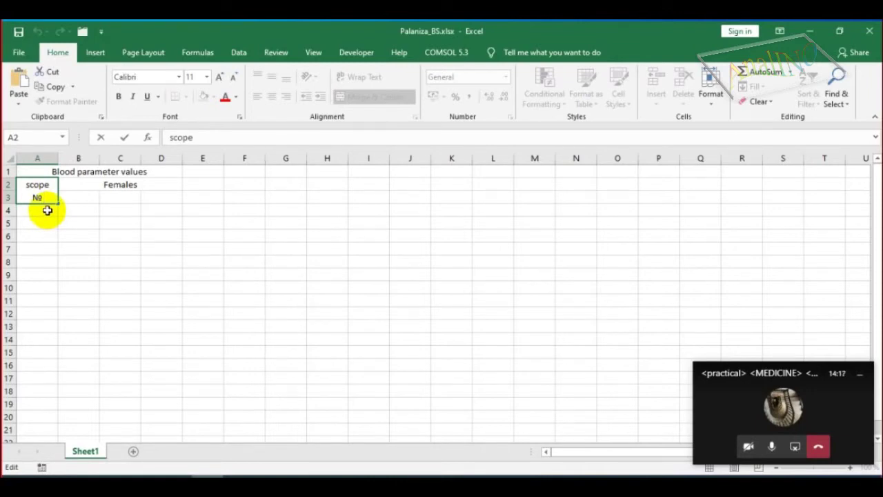
pyautogui.press('BackSpace')
pyautogui.hotkey('alt', 'Return')
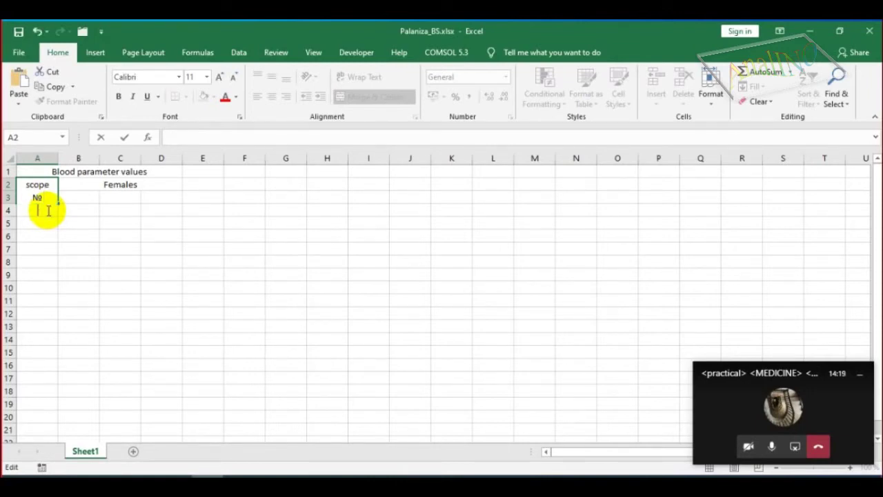
pyautogui.write('nrkbnkrnbk')
pyautogui.press('BackSpace')
pyautogui.press('BackSpace')
pyautogui.press('BackSpace')
pyautogui.press('BackSpace')
pyautogui.press('BackSpace')
pyautogui.press('BackSpace')
pyautogui.press('BackSpace')
pyautogui.press('BackSpace')
pyautogui.press('BackSpace')
pyautogui.press('Return')
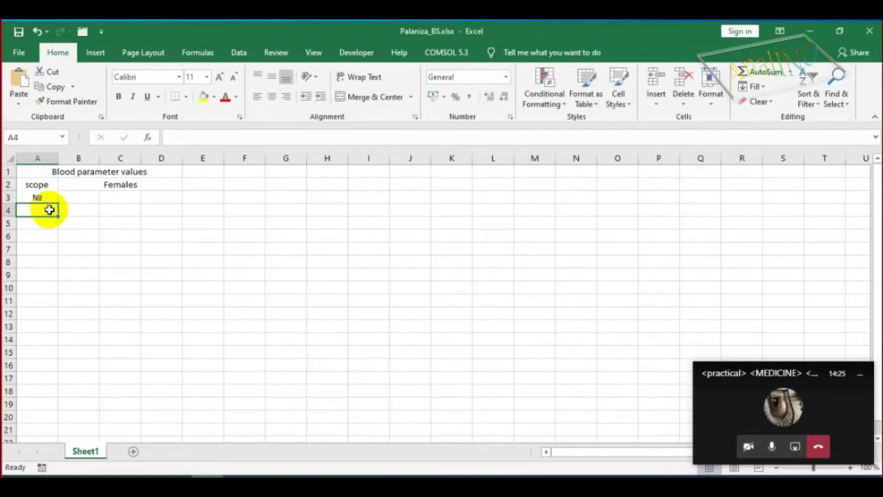
# Copy the column heading "Hb, g/l" from the PDF's Task 1 table and paste it into cell B3 of the workbook.
pyautogui.hotkey('alt', 'Tab')
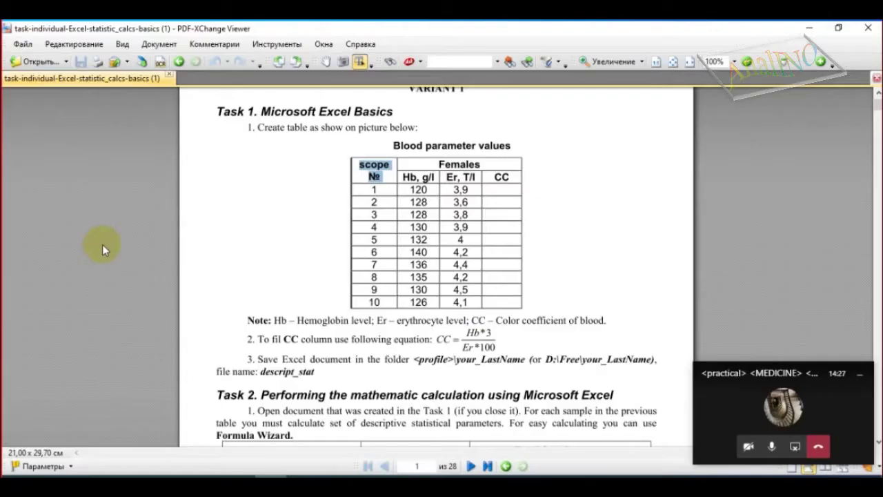
pyautogui.click(413, 180)
pyautogui.moveTo(404, 178); pyautogui.dragTo(437, 179)
pyautogui.hotkey('ctrl', 'c')
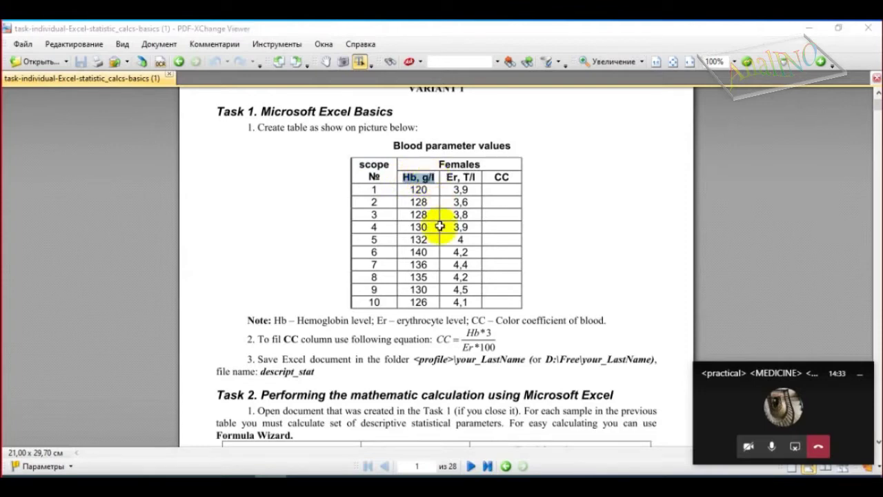
pyautogui.hotkey('alt', 'Tab')
pyautogui.click(74, 196)
pyautogui.hotkey('ctrl', 'v')
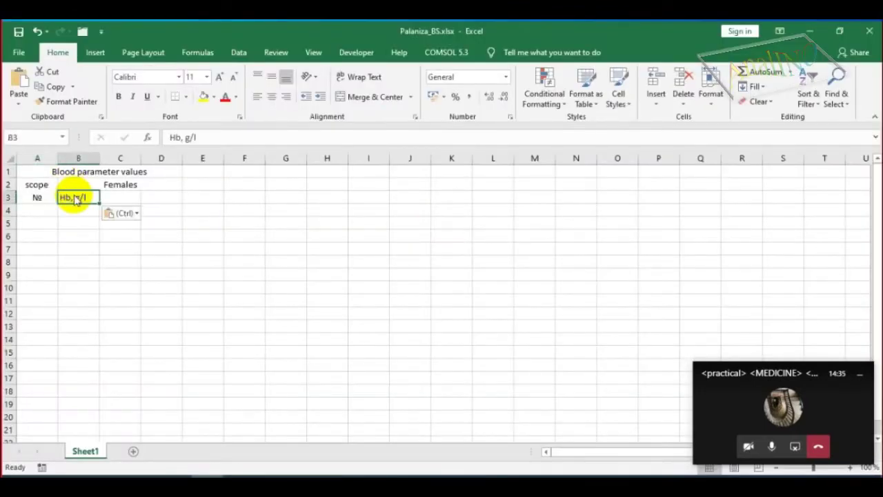
# Copy the column heading "Er, T/l" from the PDF's Task 1 table and paste it into cell C3 of the workbook.
pyautogui.click(124, 199)
pyautogui.hotkey('alt', 'Tab')
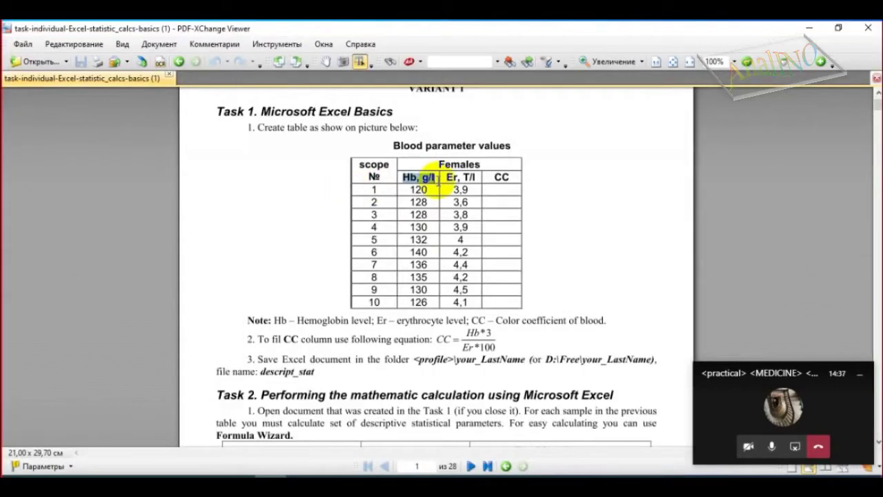
pyautogui.moveTo(446, 179); pyautogui.dragTo(474, 176)
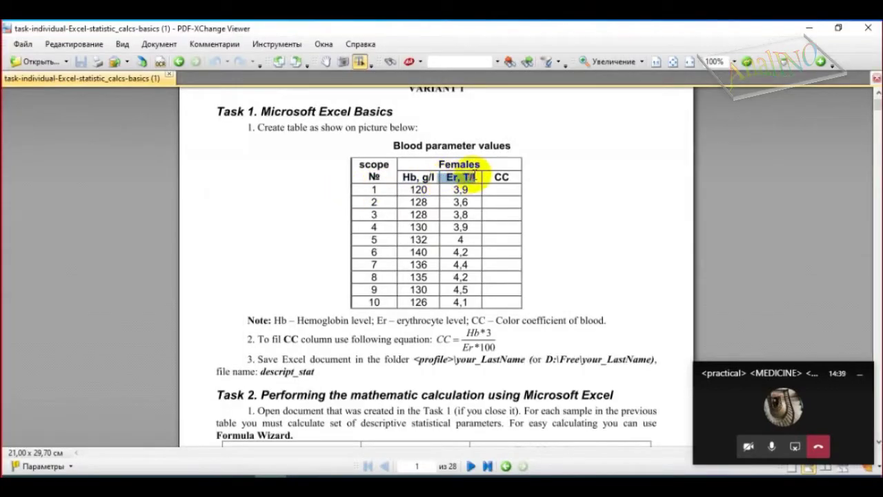
pyautogui.hotkey('ctrl', 'c')
pyautogui.hotkey('alt', 'Tab')
pyautogui.hotkey('ctrl', 'v')
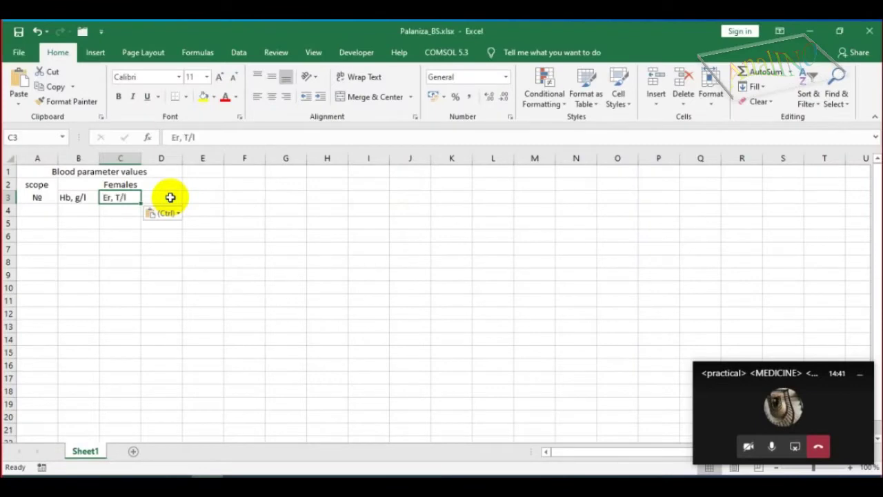
# Check the last column heading in the PDF table and enter "CC" in cell D3 of the workbook.
pyautogui.hotkey('alt', 'Tab')
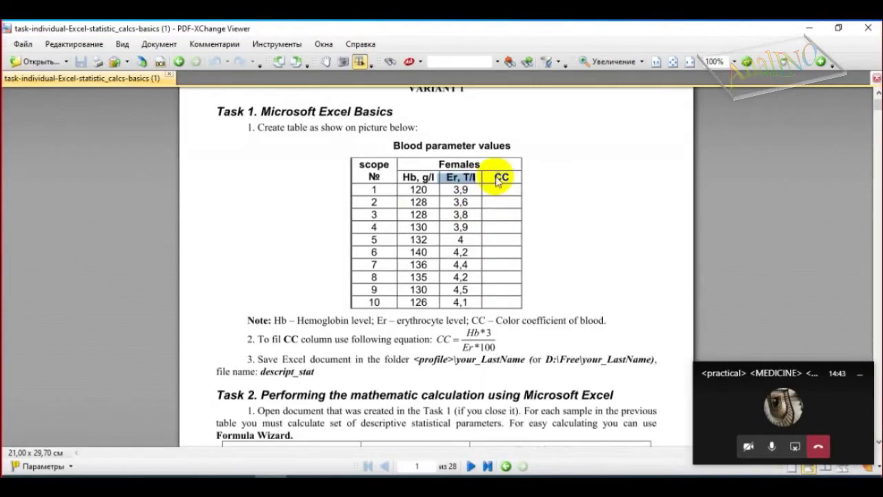
pyautogui.hotkey('alt', 'Tab')
pyautogui.click(163, 196)
pyautogui.write('CC')
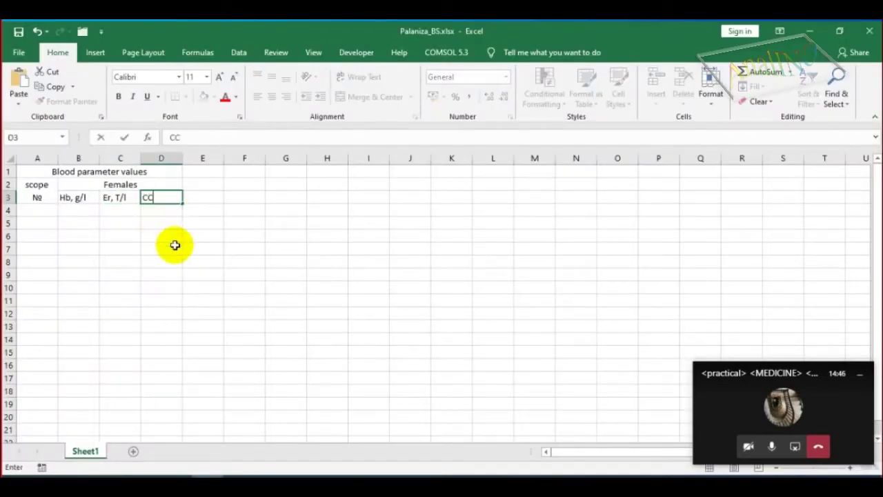
pyautogui.press('Return')
# Check the heading style in the PDF table and make the title and headings in cells A1:D3 of the workbook bold.
pyautogui.hotkey('alt', 'Tab')
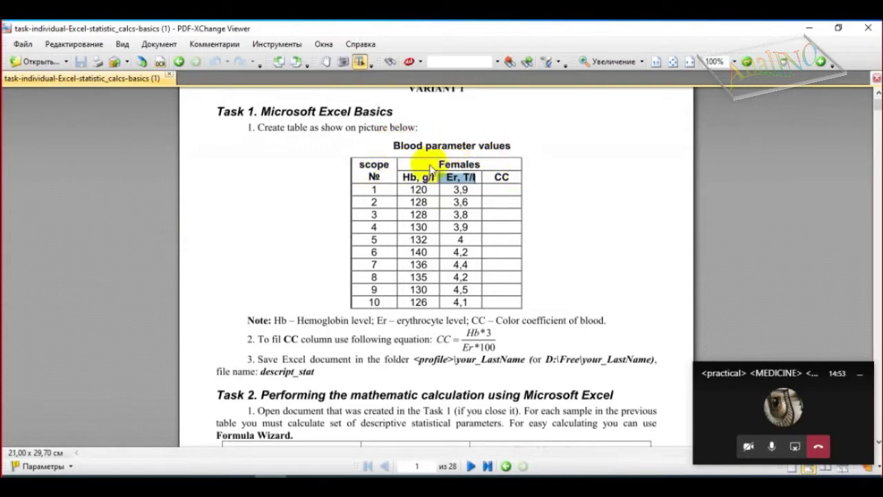
pyautogui.hotkey('alt', 'Tab')
pyautogui.moveTo(44, 172); pyautogui.dragTo(110, 185)
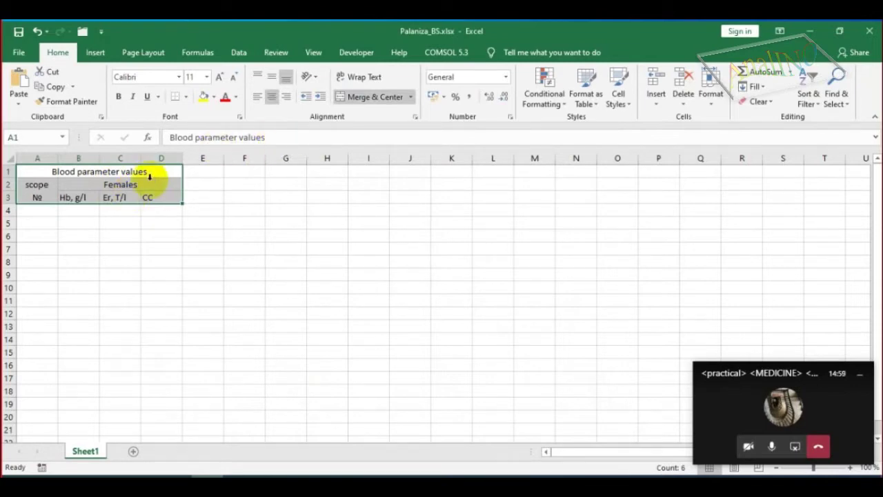
pyautogui.click(119, 98)
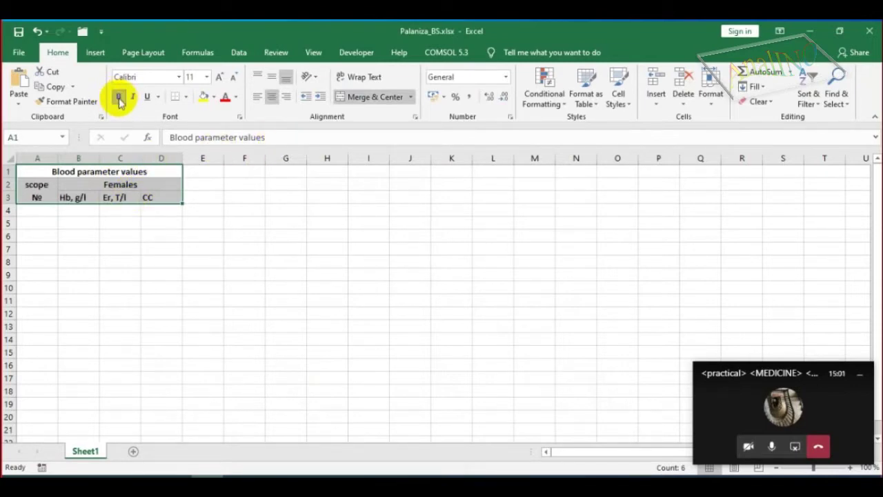
pyautogui.click(137, 222)
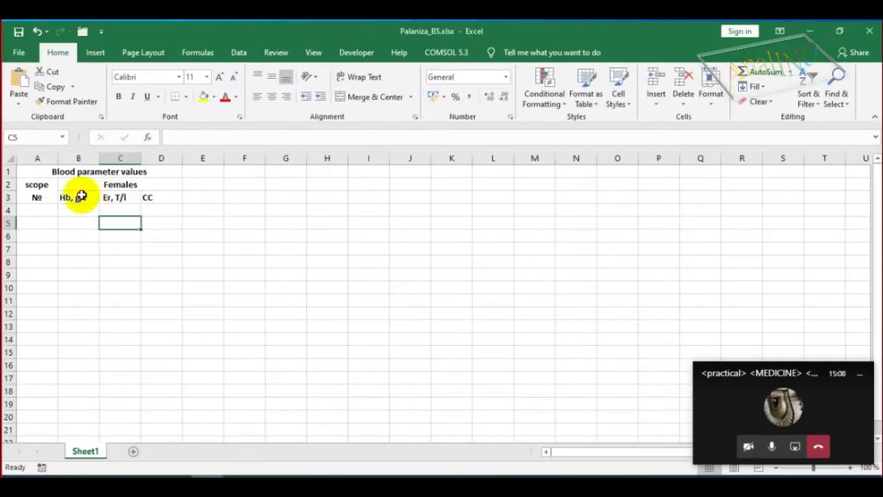
# Center the column headings "Hb, g/l", "Er, T/l" and "CC" in cells B3:D3.
pyautogui.click(96, 198)
pyautogui.moveTo(97, 198); pyautogui.dragTo(155, 196)
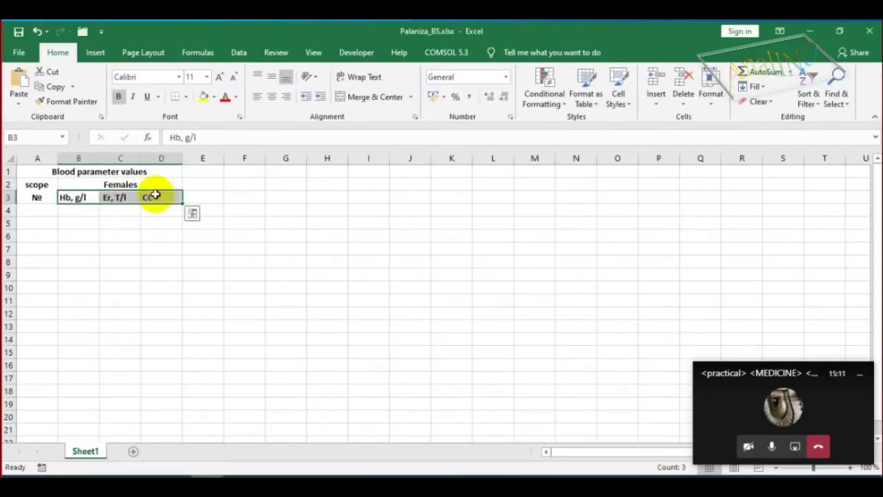
pyautogui.click(272, 98)
pyautogui.click(77, 213)
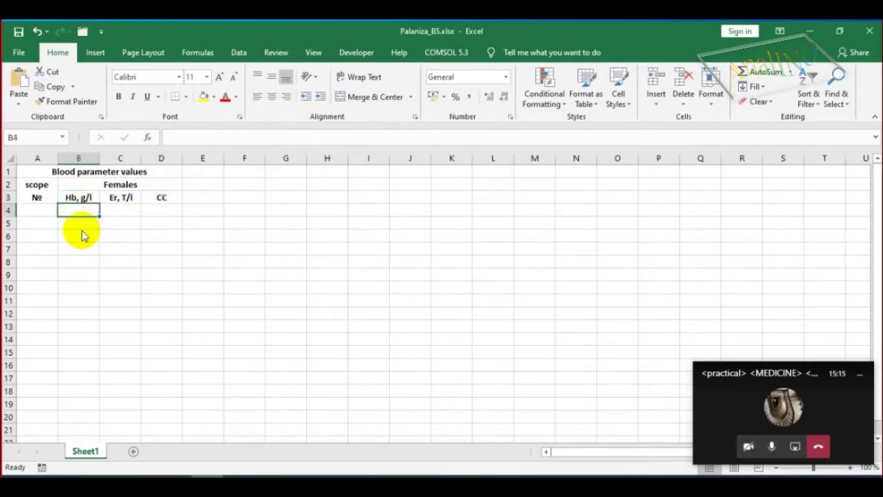
# Check the scope numbering in the PDF table and enter 1 in cell A4 of the workbook.
pyautogui.hotkey('alt', 'Tab')
pyautogui.click(378, 190)
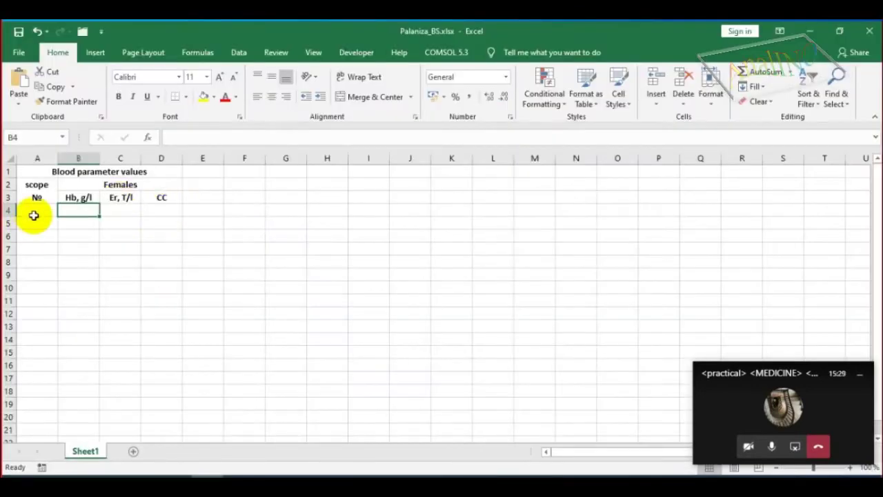
pyautogui.click(33, 209)
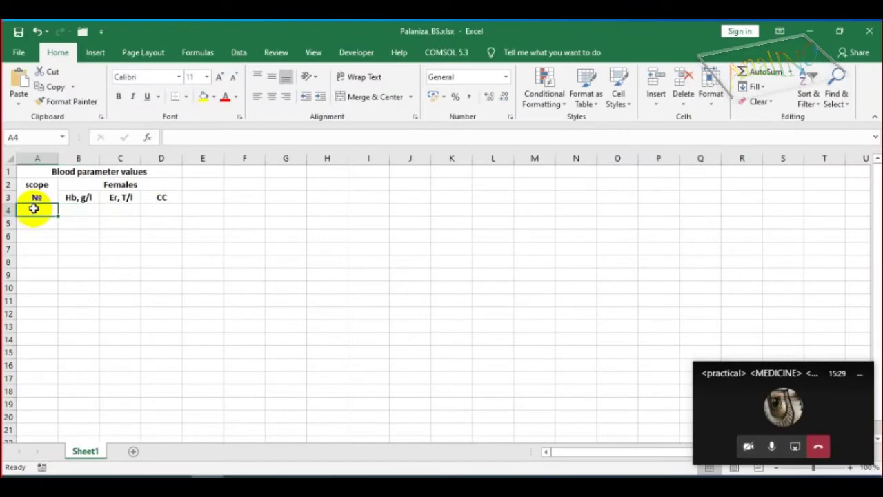
pyautogui.write('1')
pyautogui.press('Return')
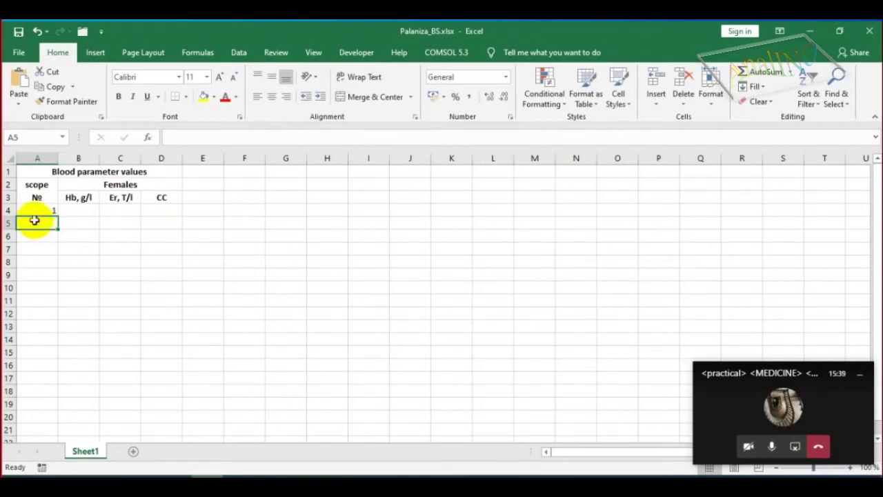
# Enter the formula =A4+1 in cell A5 and fill it down to cell A13.
pyautogui.click(193, 134)
pyautogui.write('=')
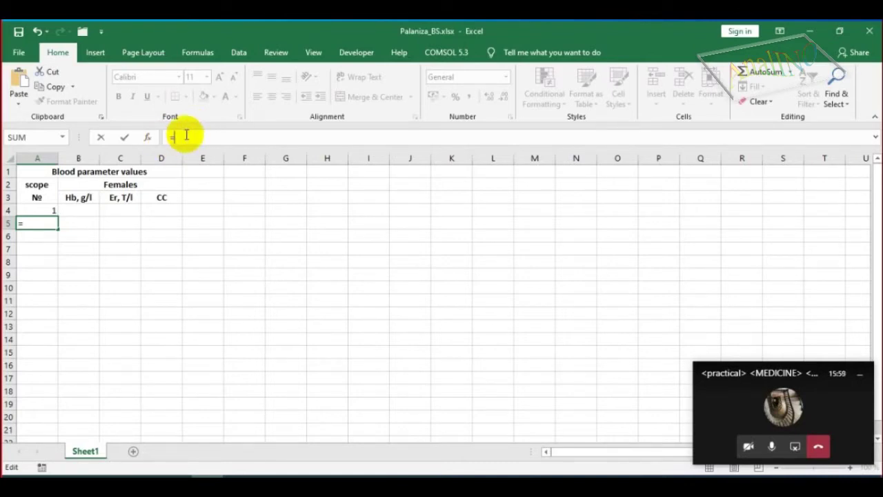
pyautogui.click(36, 209)
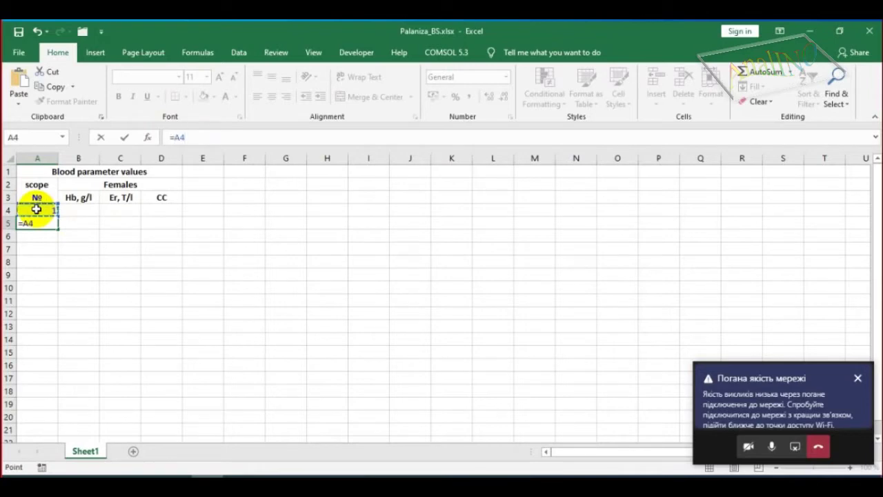
pyautogui.write('+1')
pyautogui.press('Return')
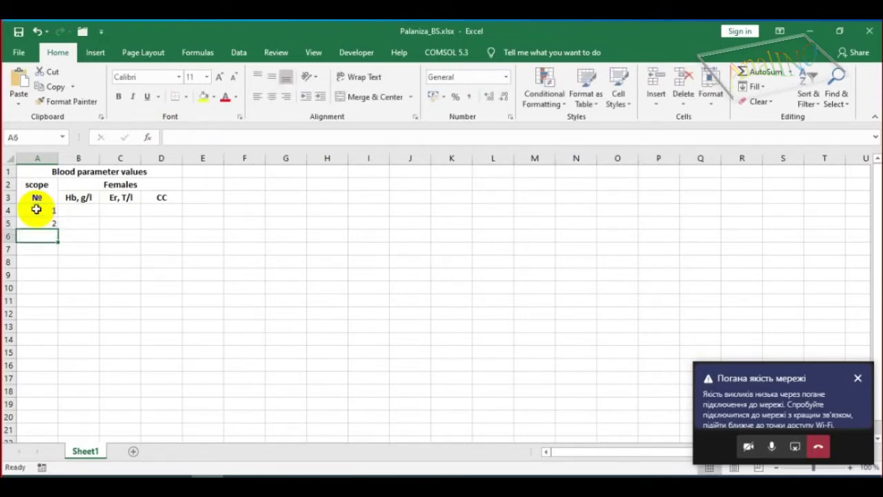
pyautogui.click(52, 223)
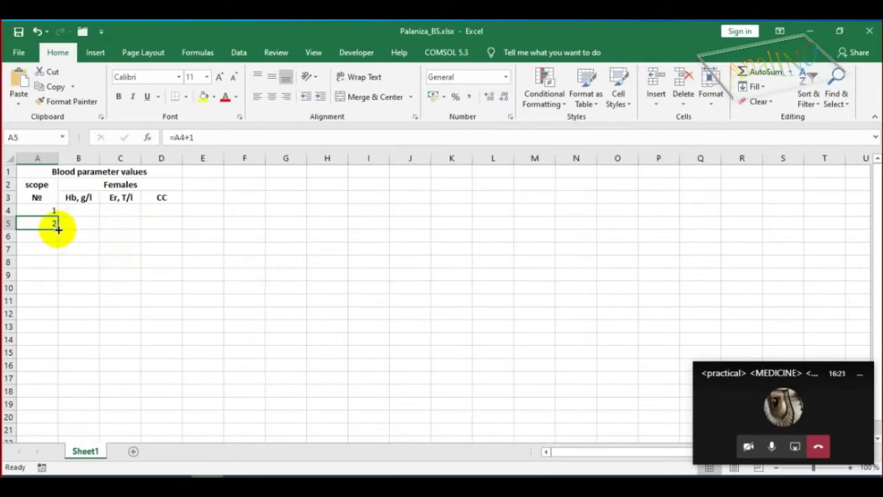
pyautogui.moveTo(58, 228); pyautogui.dragTo(49, 328)
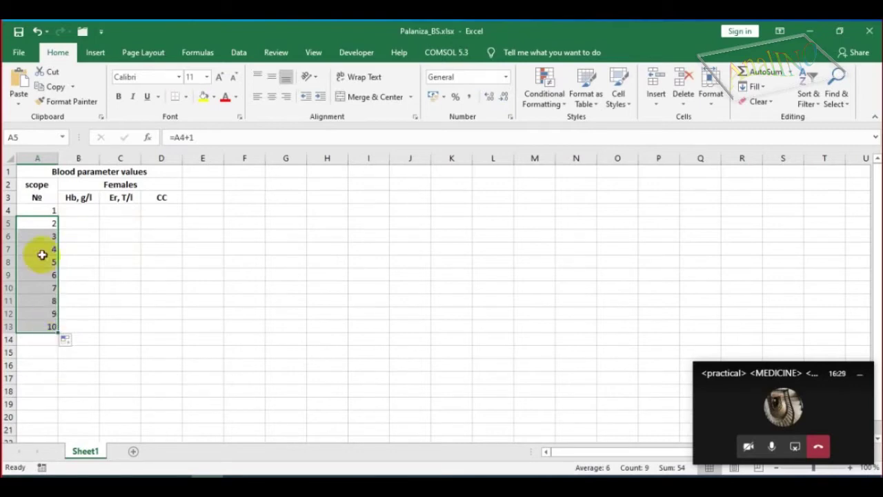
# Check the PDF table, then fill the workbook's Hb cells B4:B13 with 120, 111, 115, 112, 114, 119, 110, 105, 102 and 130.
pyautogui.click(80, 211)
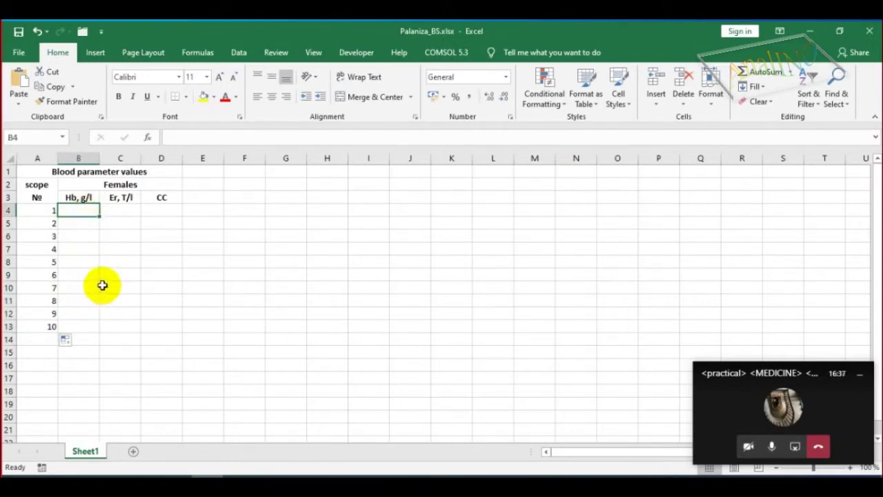
pyautogui.hotkey('alt', 'Tab')
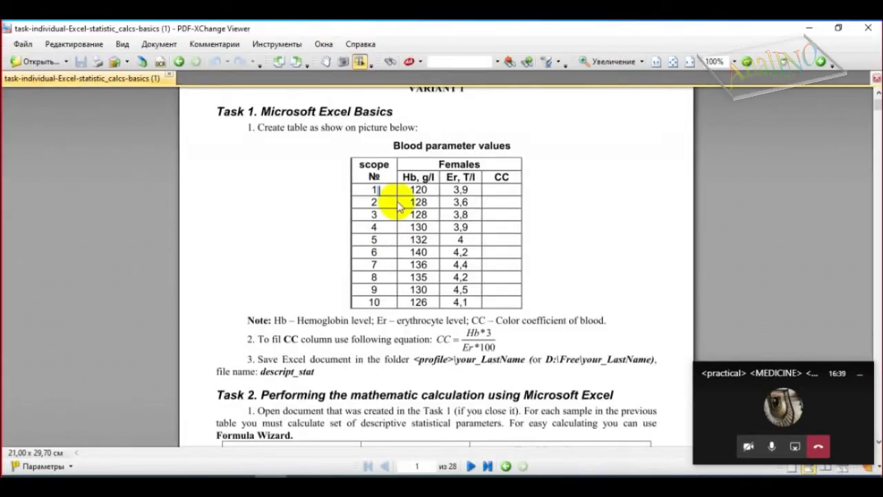
pyautogui.hotkey('alt', 'Tab')
pyautogui.write('12')
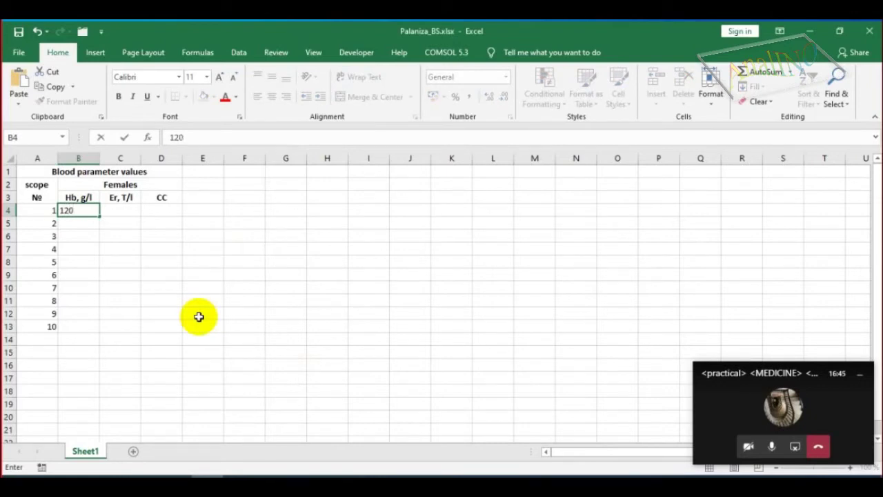
pyautogui.press('Return')
pyautogui.write('111')
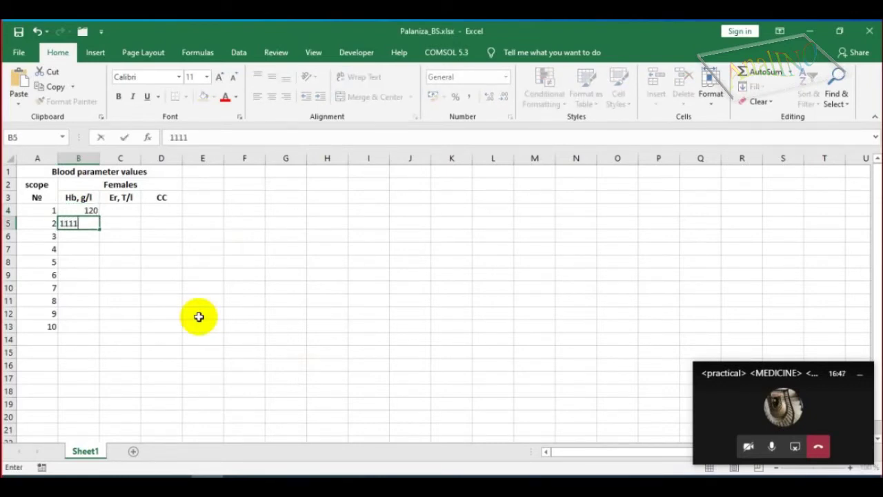
pyautogui.press('Return')
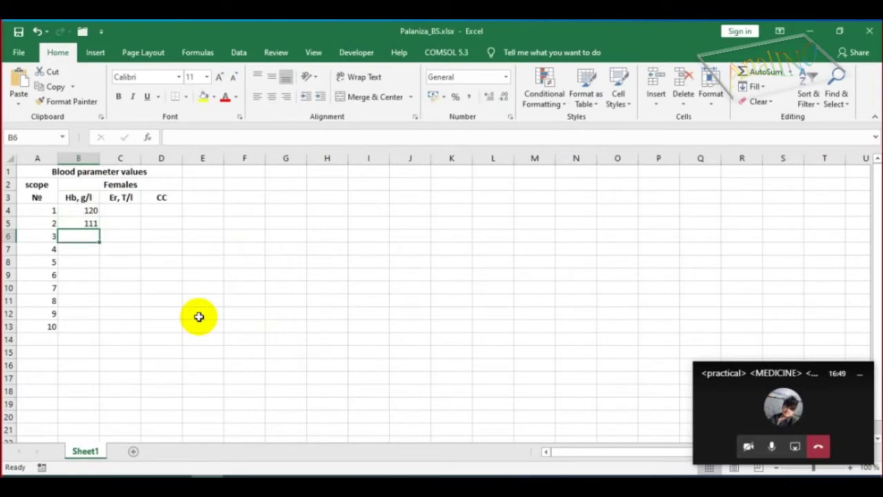
pyautogui.write('115')
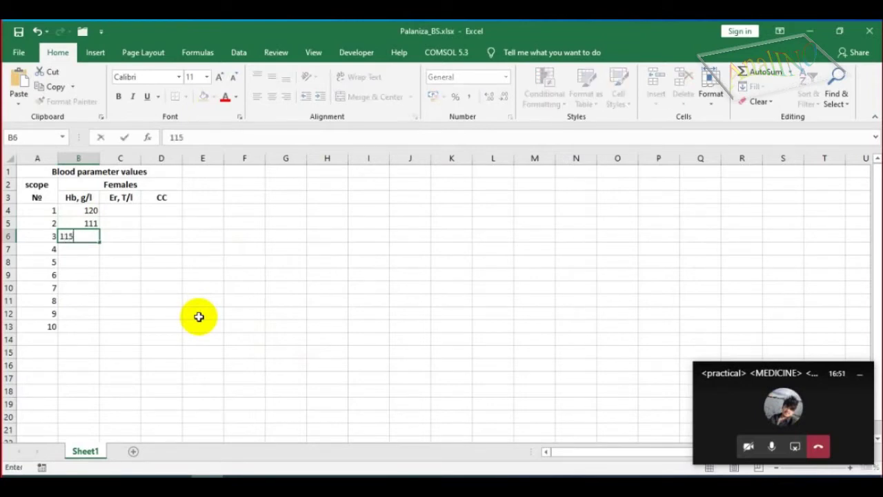
pyautogui.press('Return')
pyautogui.write('112')
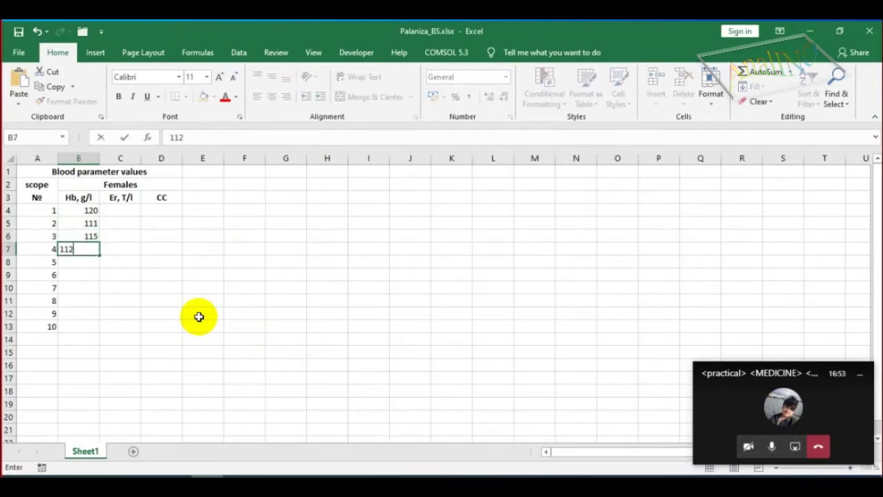
pyautogui.press('Return')
pyautogui.write('114')
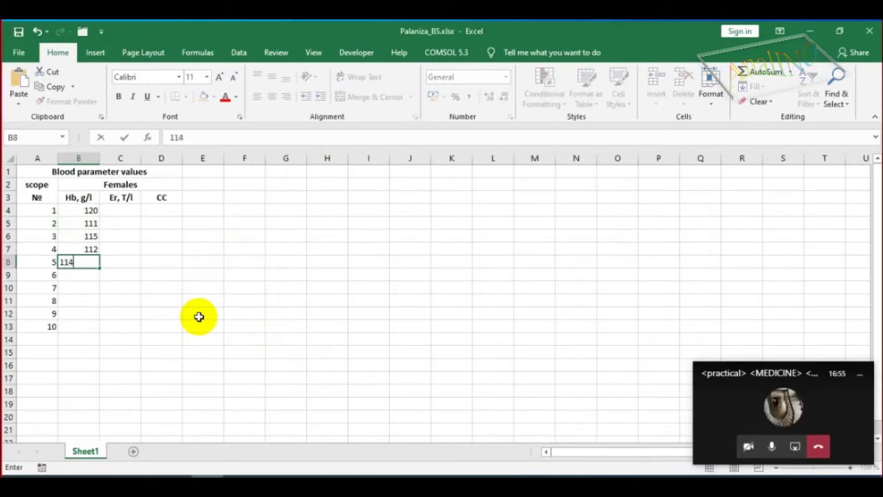
pyautogui.press('Return')
pyautogui.write('119')
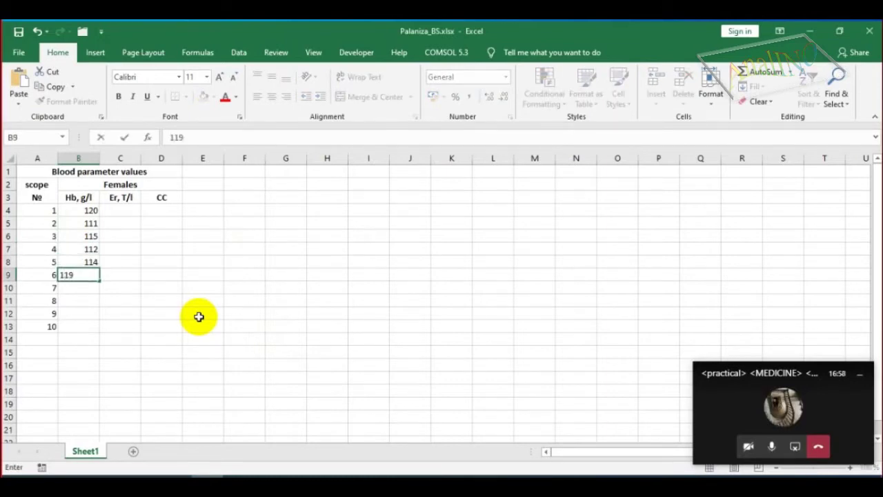
pyautogui.press('Return')
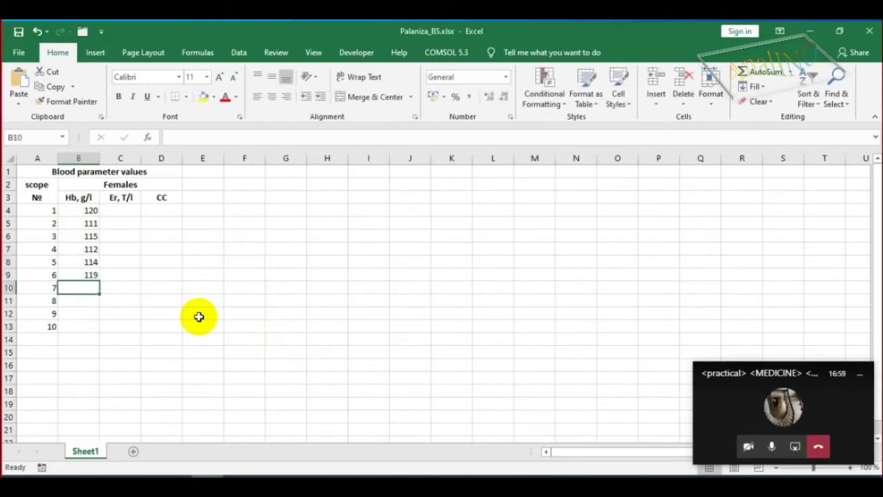
pyautogui.write('110')
pyautogui.press('Return')
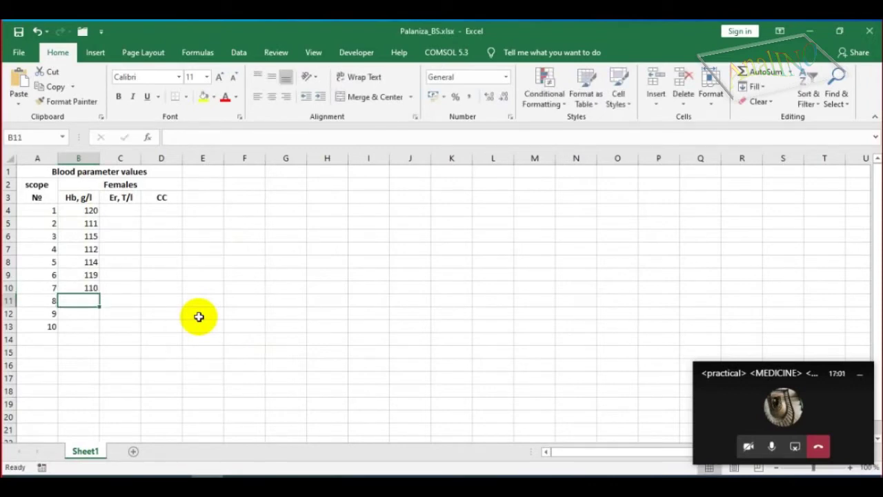
pyautogui.write('105')
pyautogui.press('Return')
pyautogui.write('102')
pyautogui.press('Return')
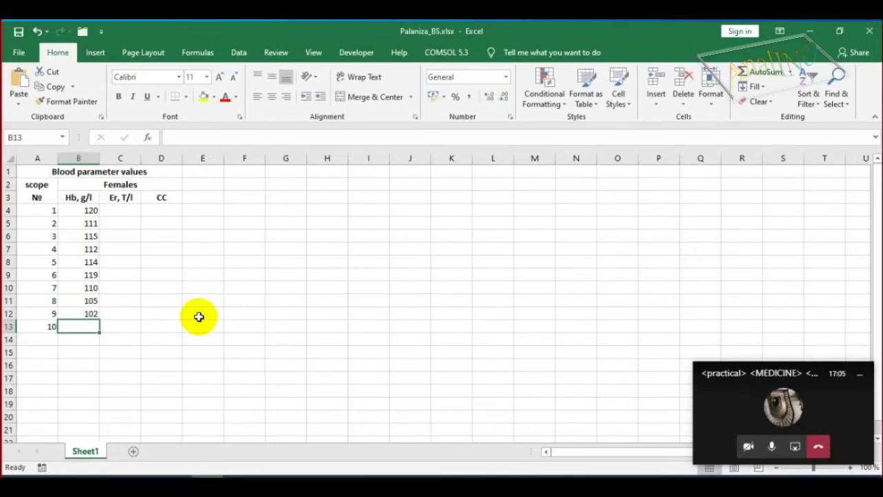
pyautogui.write('130')
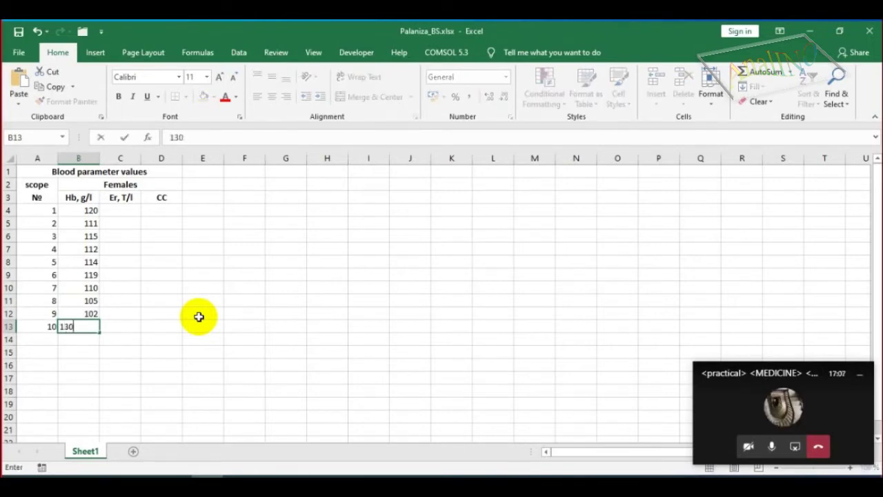
pyautogui.press('Return')
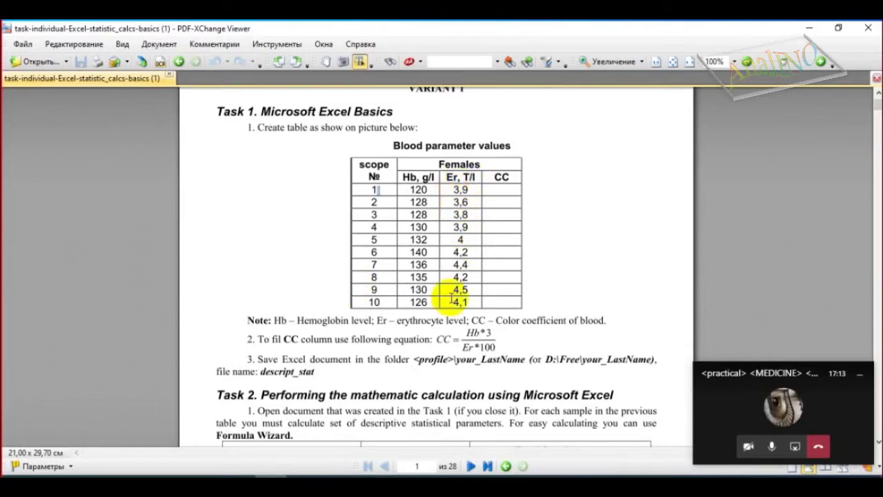
# Fill the Er cells C4:C13 with 3,9; 4,1; 3,5; 3,9; 4,3; 3,8; 4,1; 4,2; 3,9 and 4,2.
pyautogui.hotkey('alt', 'Tab')
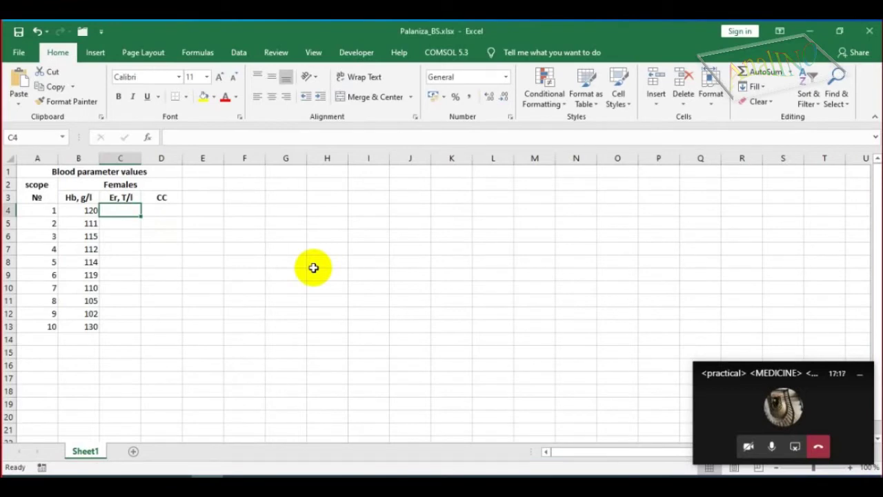
pyautogui.hotkey('alt', 'Tab')
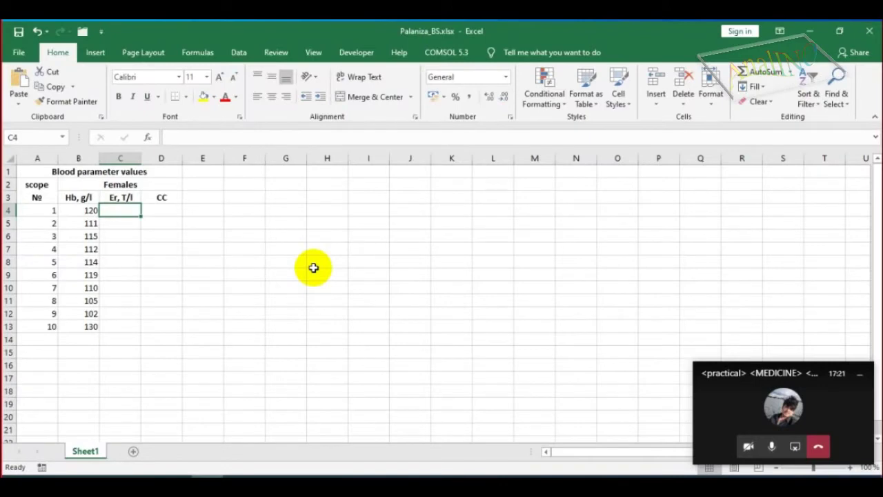
pyautogui.write('3,9')
pyautogui.press('Return')
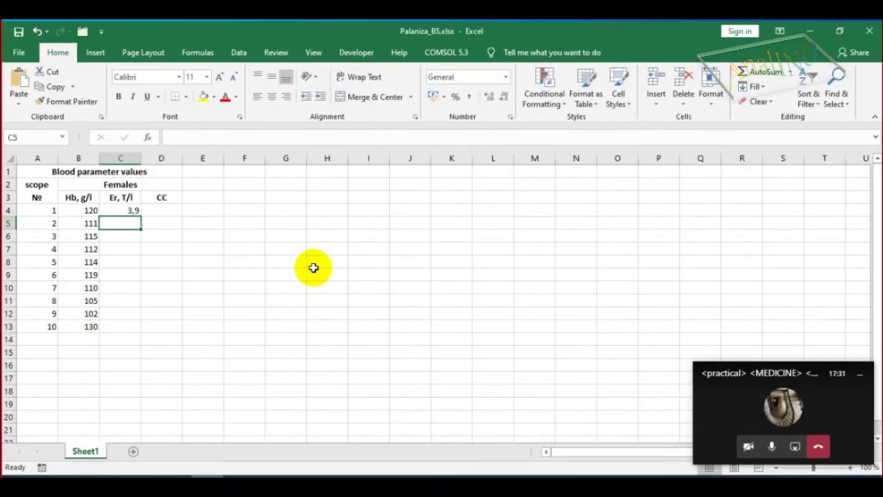
pyautogui.write('4,1')
pyautogui.press('Return')
pyautogui.write('3,5')
pyautogui.press('Return')
pyautogui.write('3')
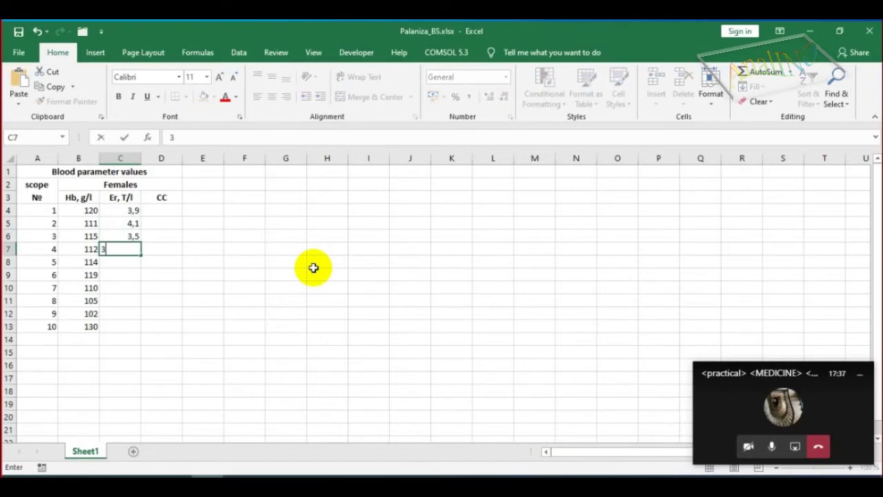
pyautogui.write(',9')
pyautogui.press('Return')
pyautogui.write('4,')
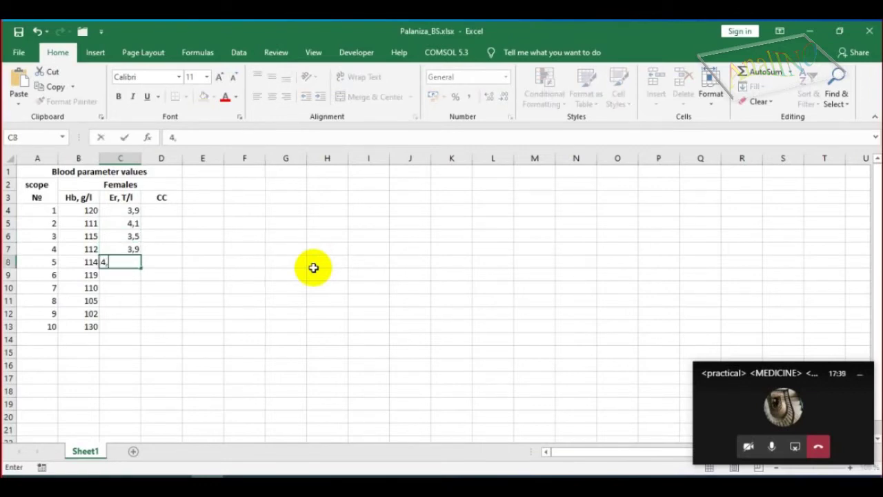
pyautogui.write('3')
pyautogui.press('Return')
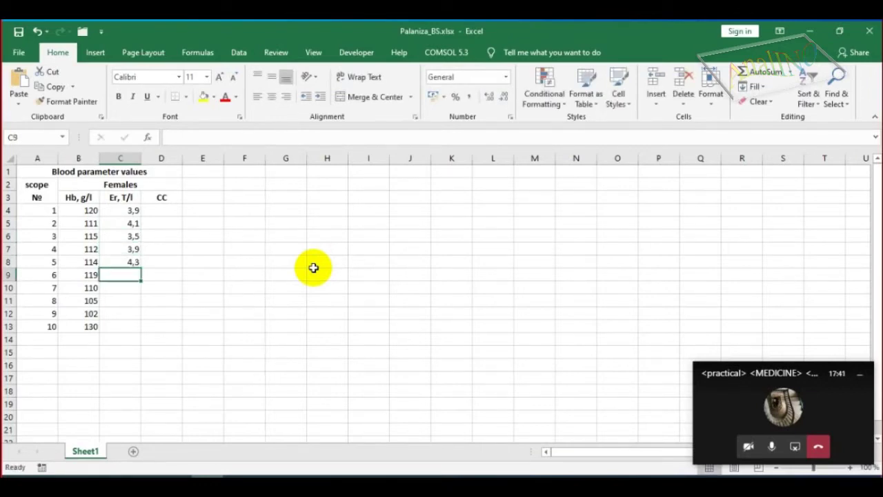
pyautogui.write('25')
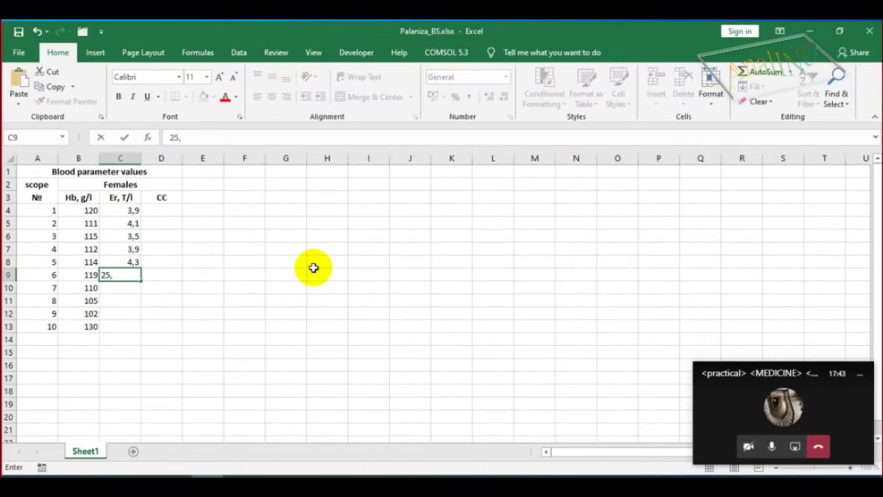
pyautogui.write(',')
pyautogui.press('BackSpace')
pyautogui.press('BackSpace')
pyautogui.press('BackSpace')
pyautogui.write('3,8')
pyautogui.press('Return')
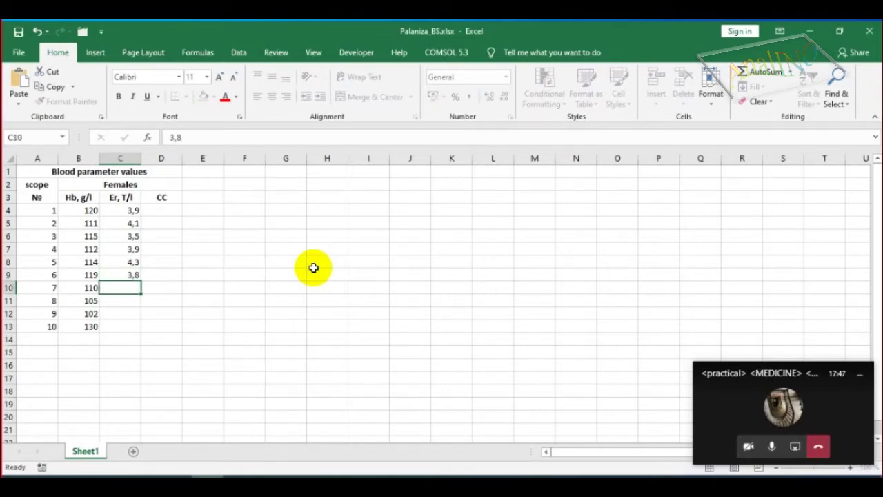
pyautogui.write('4,1')
pyautogui.press('Return')
pyautogui.write('4,')
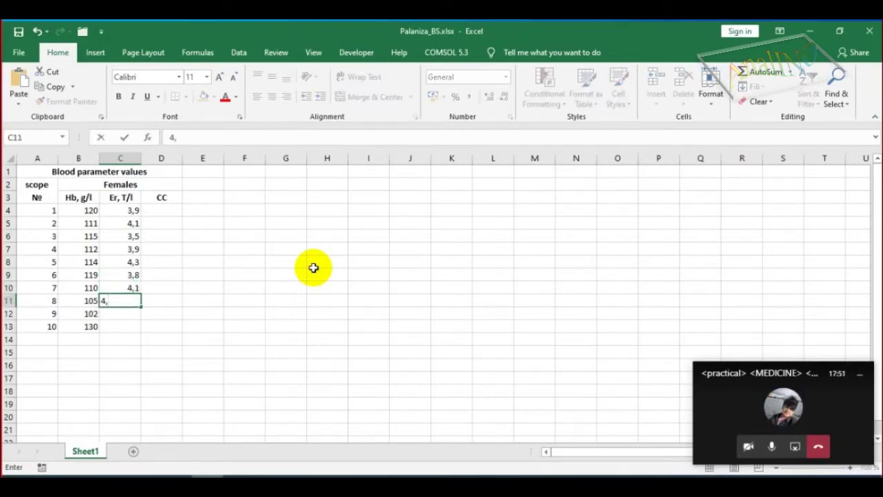
pyautogui.write('2')
pyautogui.press('Return')
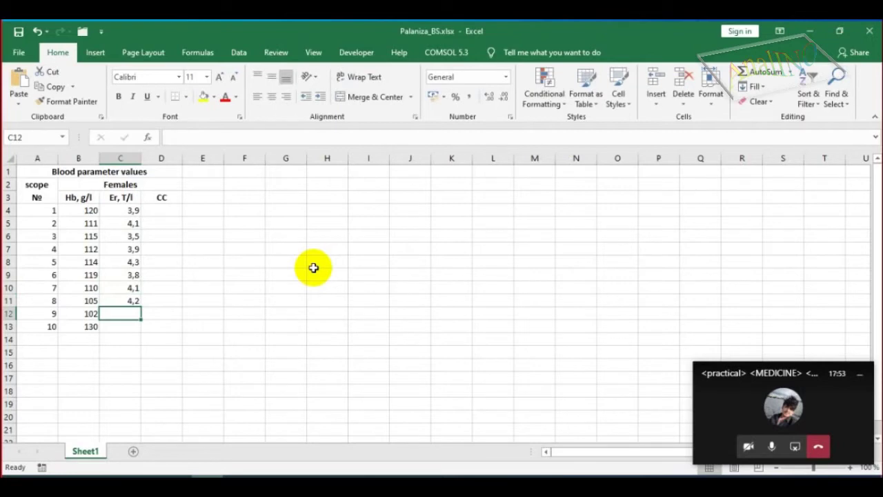
pyautogui.write('3,9')
pyautogui.press('Return')
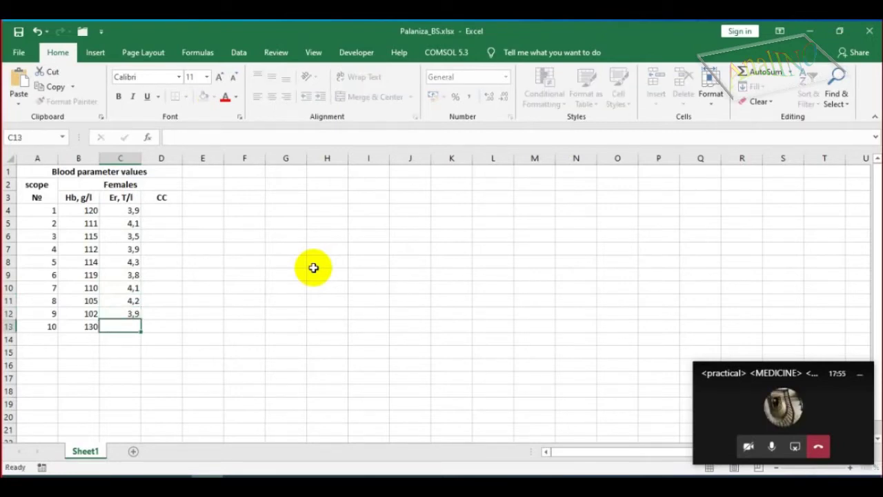
pyautogui.write('5,')
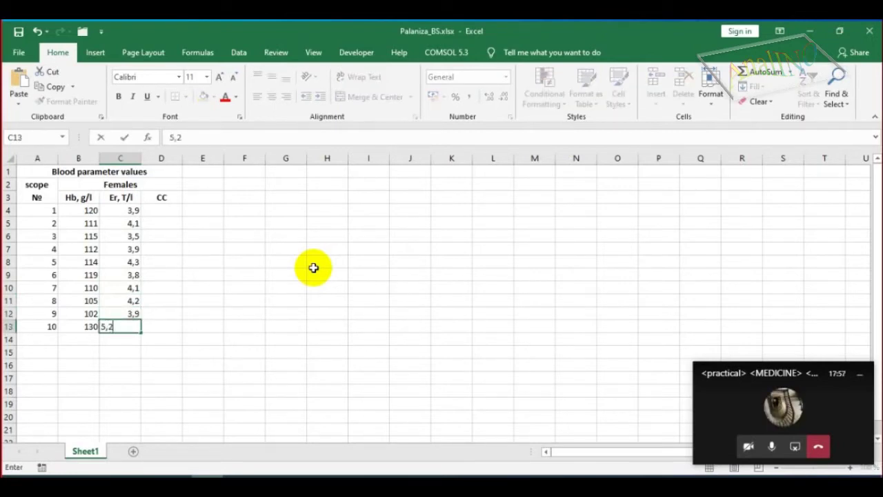
pyautogui.write('2')
pyautogui.press('BackSpace')
pyautogui.press('BackSpace')
pyautogui.press('BackSpace')
pyautogui.write('4,2')
pyautogui.press('Return')
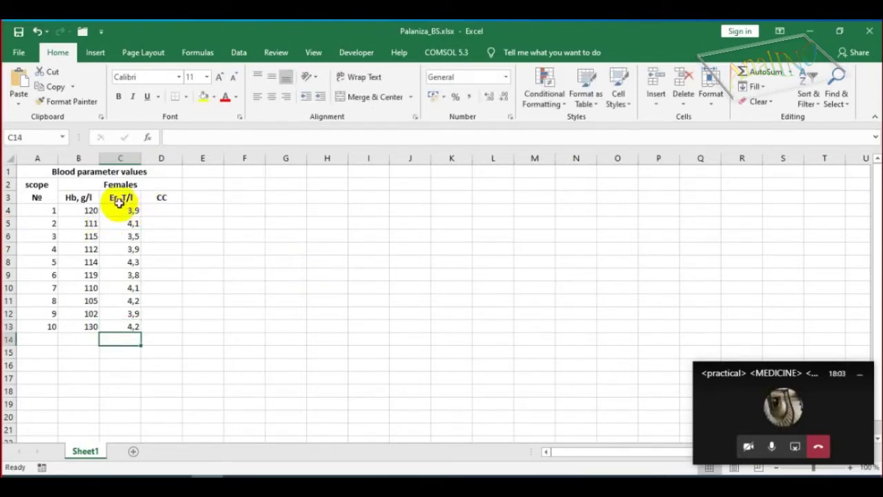
pyautogui.moveTo(121, 209); pyautogui.dragTo(123, 326)
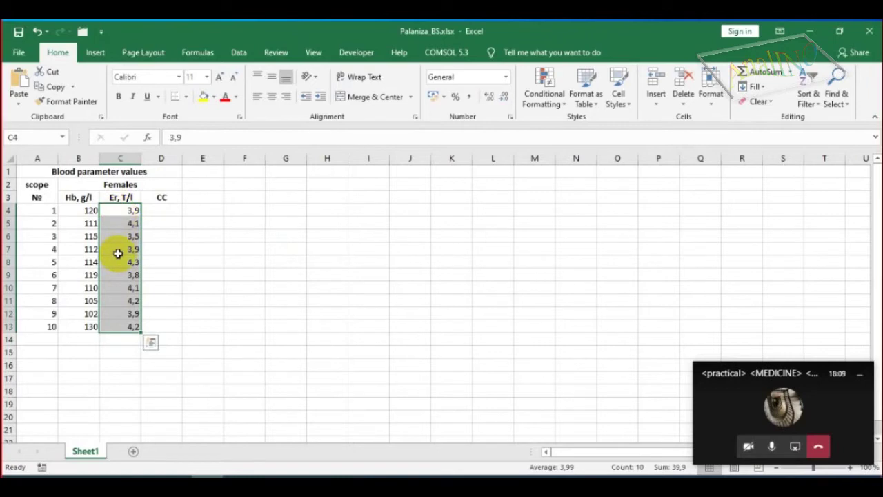
pyautogui.click(126, 209)
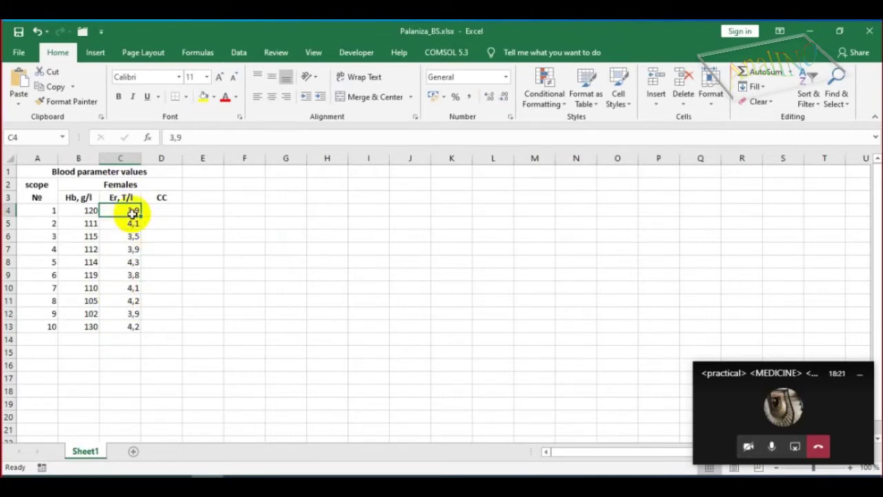
pyautogui.click(129, 224)
pyautogui.click(129, 210)
pyautogui.click(125, 224)
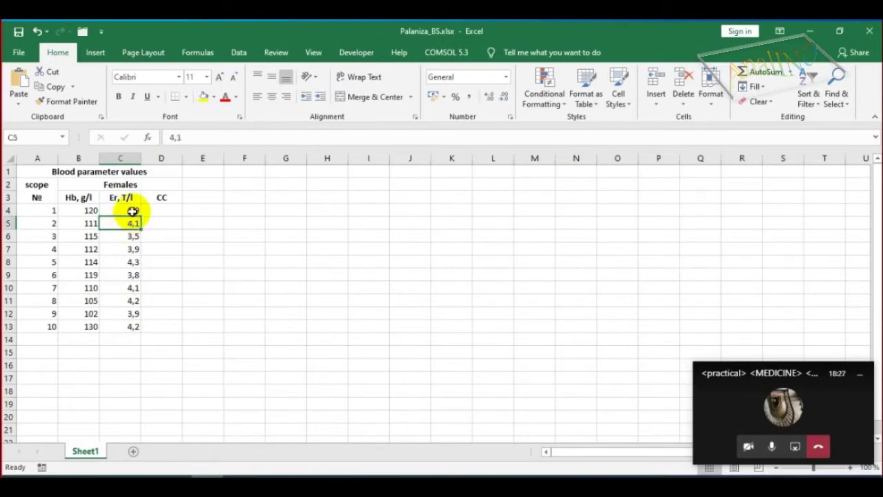
# Try replacing the decimal comma of the Er value in cell C4 with another separator and check the cell's content.
pyautogui.click(133, 210)
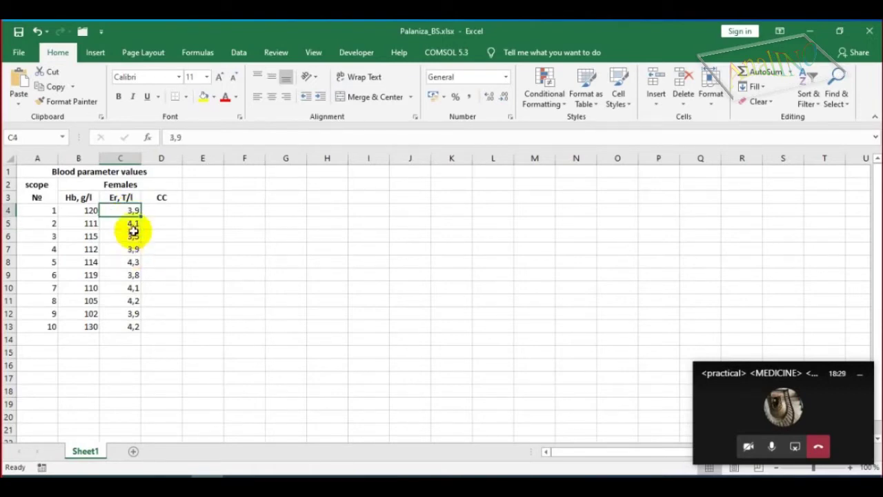
pyautogui.doubleClick(133, 211)
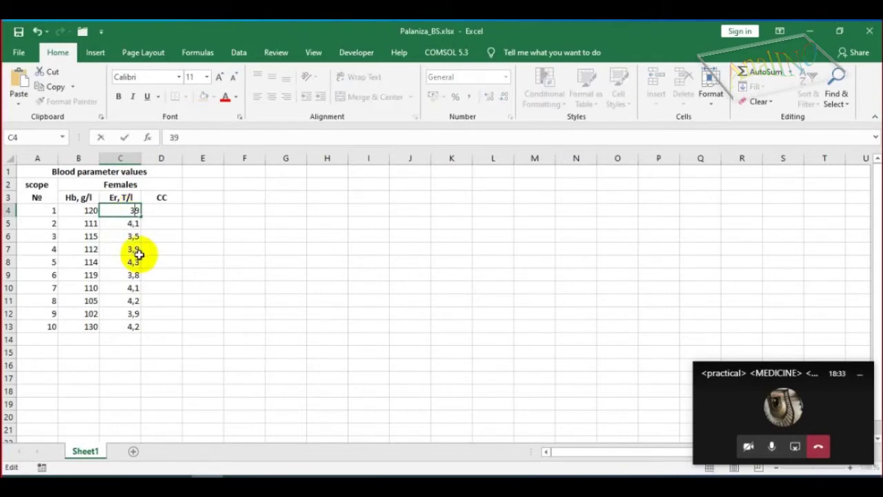
pyautogui.press('Return')
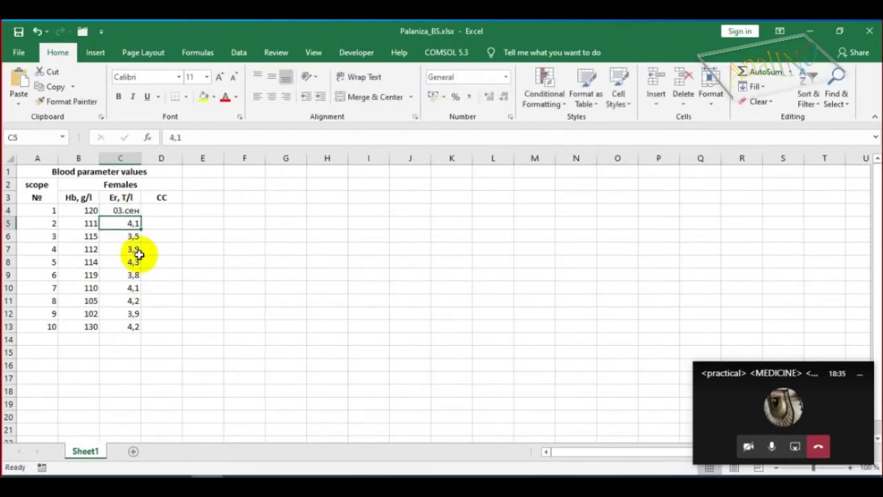
pyautogui.click(134, 210)
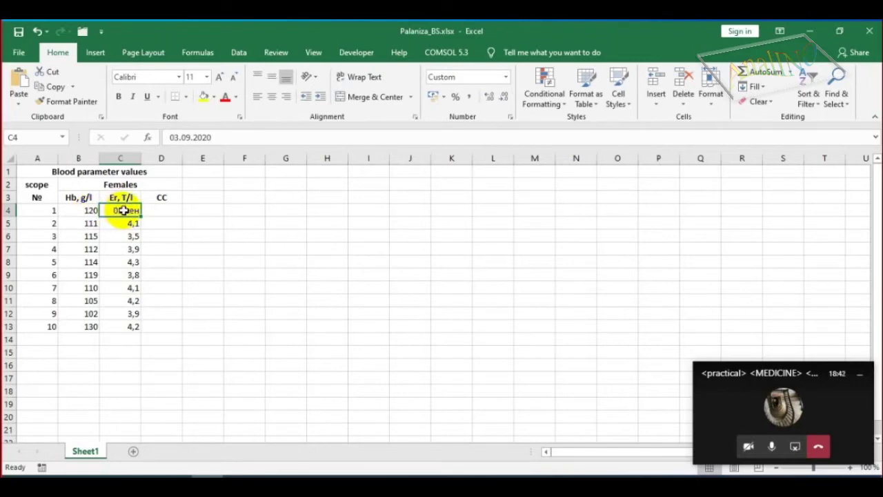
# Enter the sample text hghhghgg in CC cell D4 and overwrite it with ff.
pyautogui.click(162, 208)
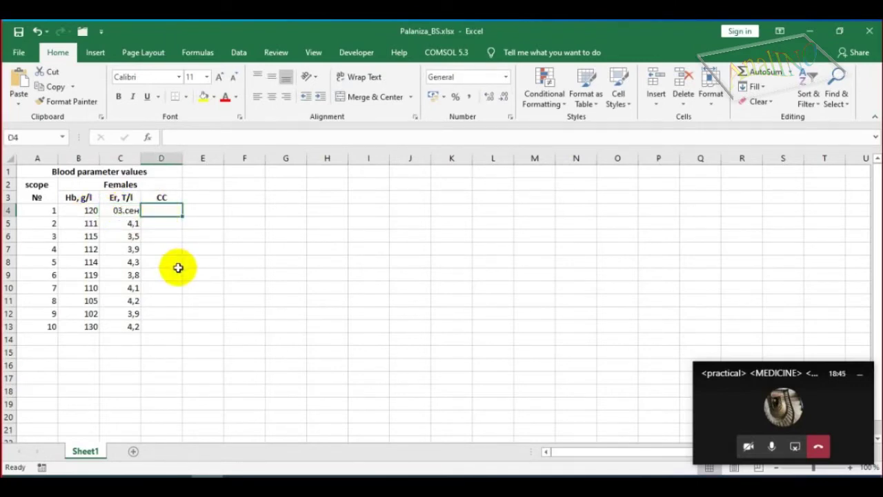
pyautogui.write('hghhghgg')
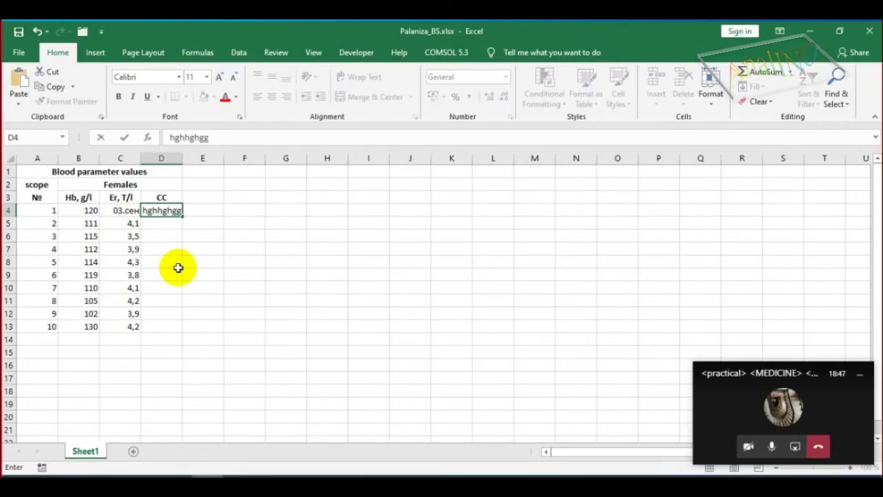
pyautogui.press('Return')
pyautogui.moveTo(157, 210); pyautogui.dragTo(158, 224)
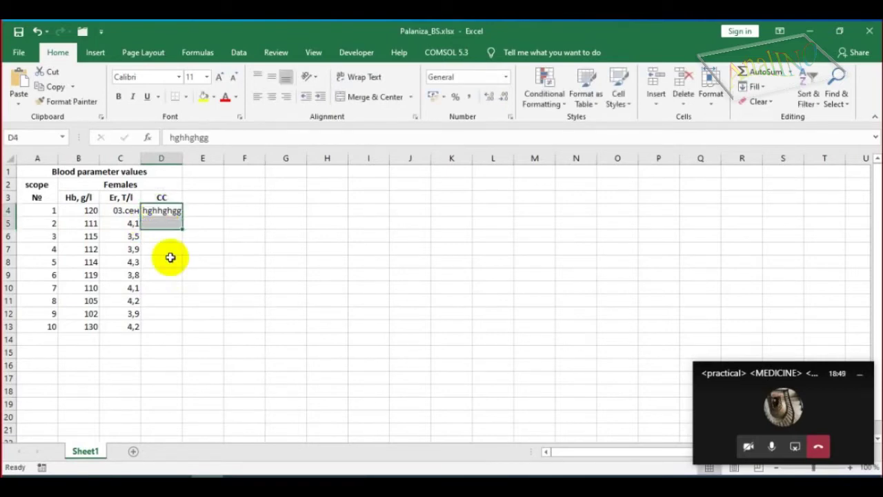
pyautogui.click(170, 210)
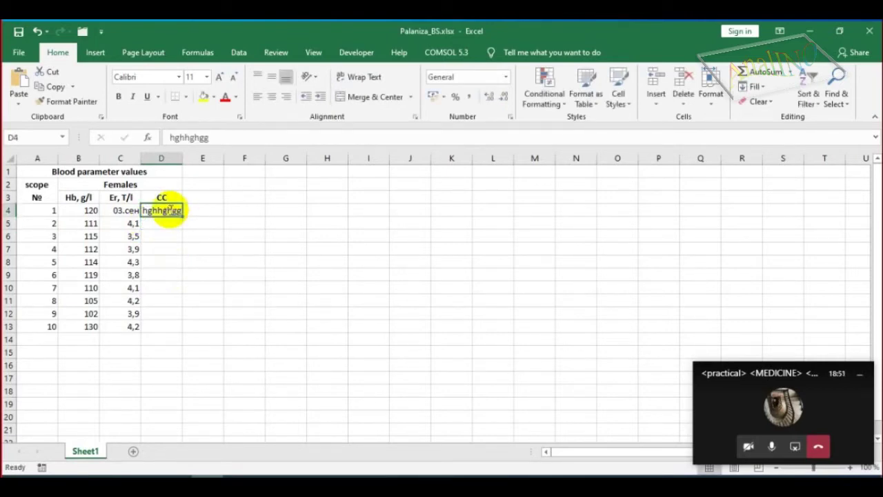
pyautogui.write('ff')
pyautogui.hotkey('ctrl', 'Return')
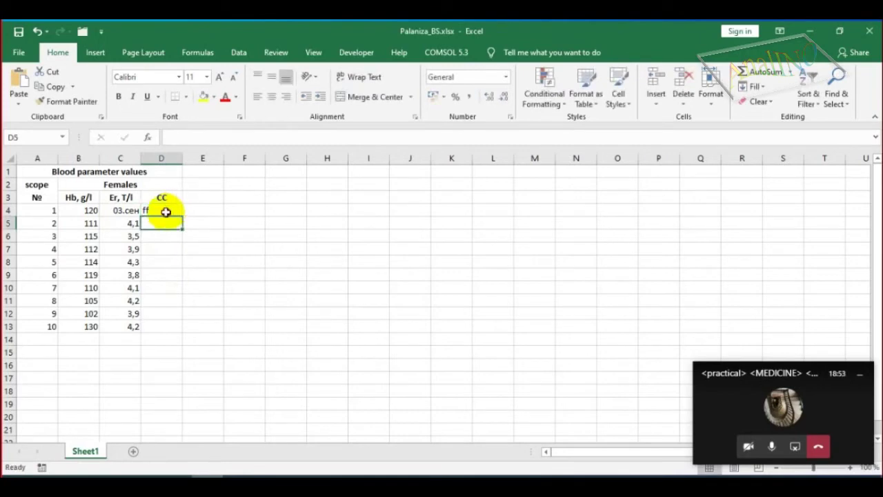
# Re-enter the Er value in cell C4 with a decimal comma and check the cell's content.
pyautogui.click(130, 211)
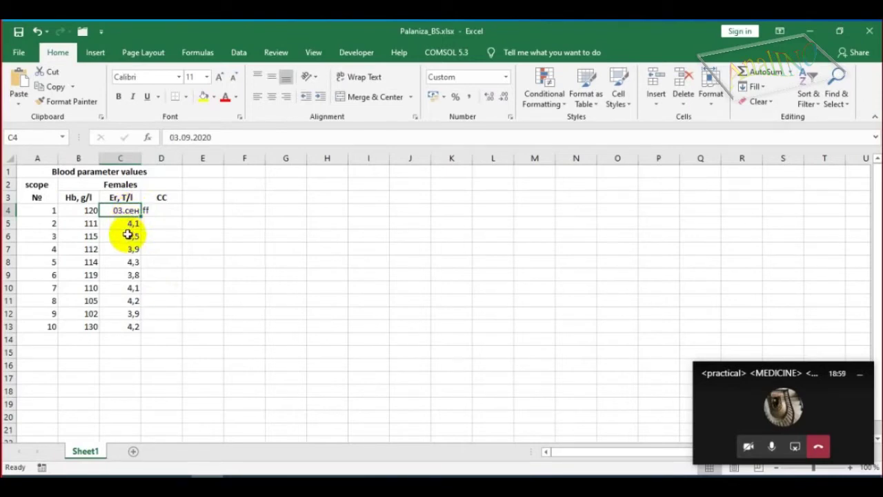
pyautogui.write('3,')
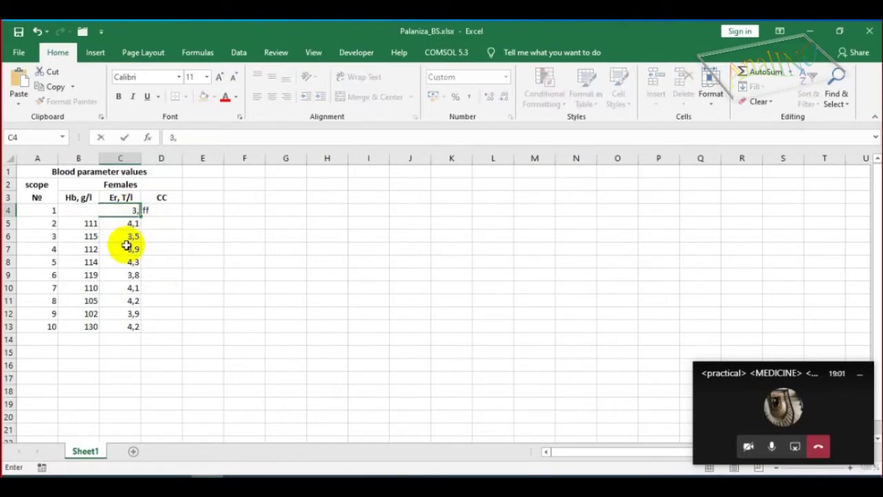
pyautogui.press('Return')
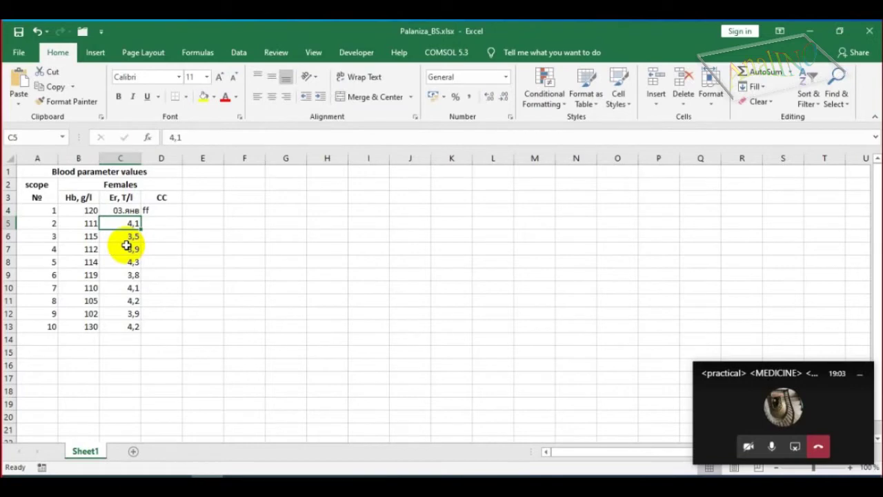
pyautogui.click(122, 210)
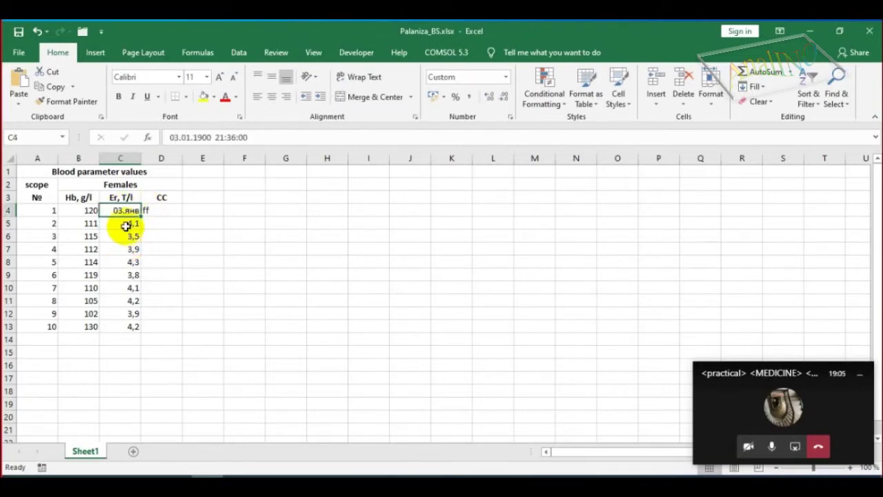
# Fill cell C5 upward into C4 to copy its number format, and enter 3,8 in C4.
pyautogui.click(126, 224)
pyautogui.moveTo(138, 228); pyautogui.dragTo(132, 212)
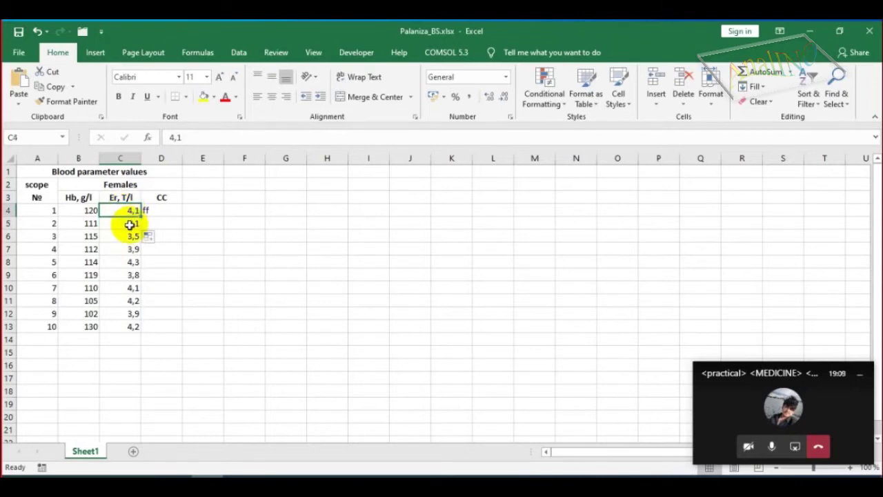
pyautogui.write('3,8')
pyautogui.press('Return')
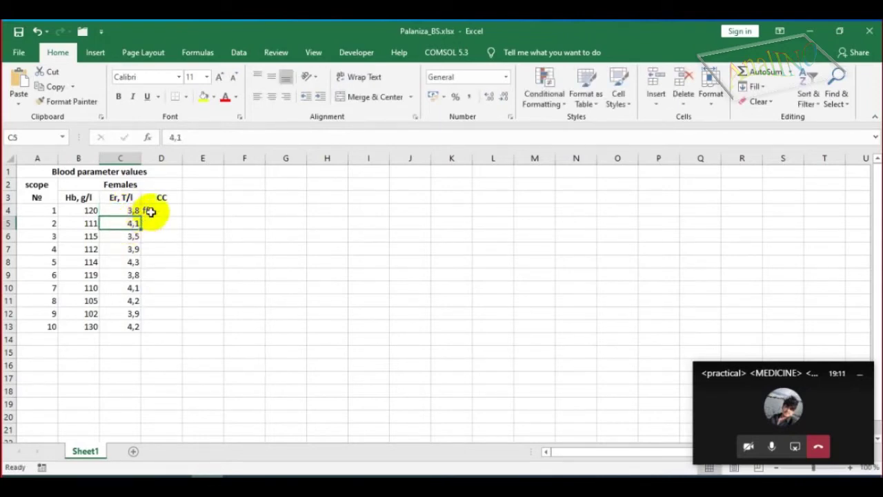
# Enter 3/5 in Er cell C4 to demonstrate using a slash as the separator.
pyautogui.click(150, 212)
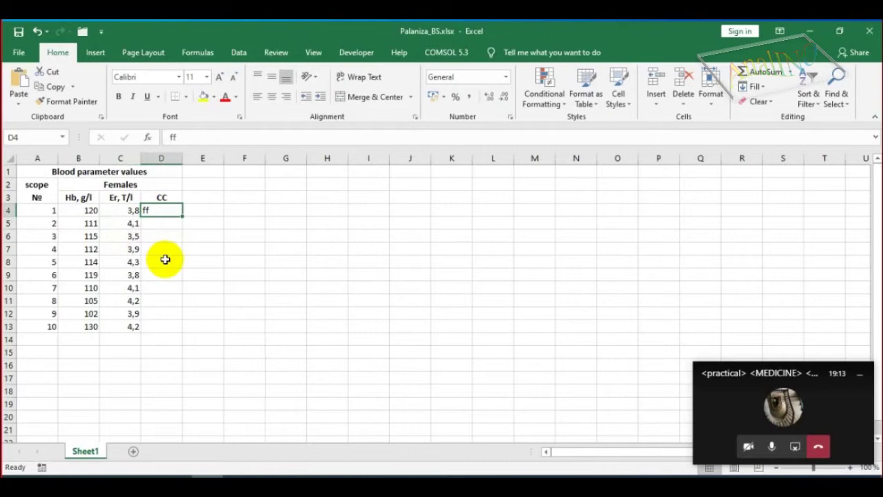
pyautogui.click(132, 211)
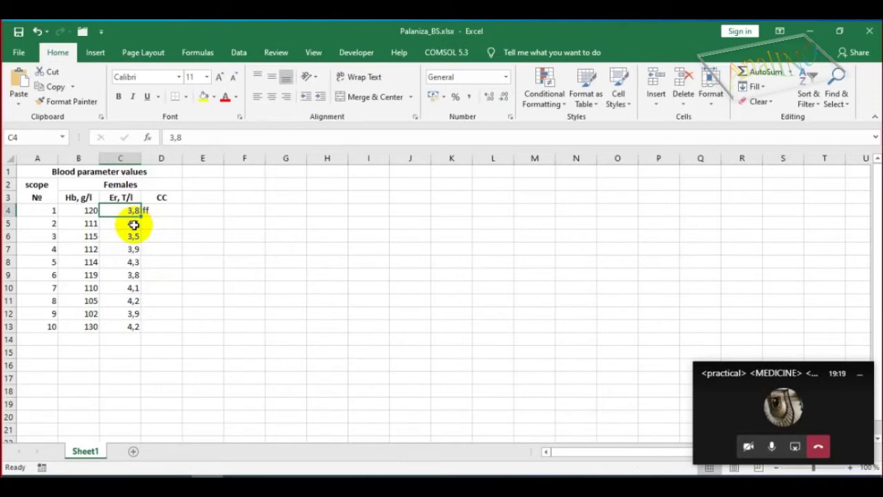
pyautogui.write('3/')
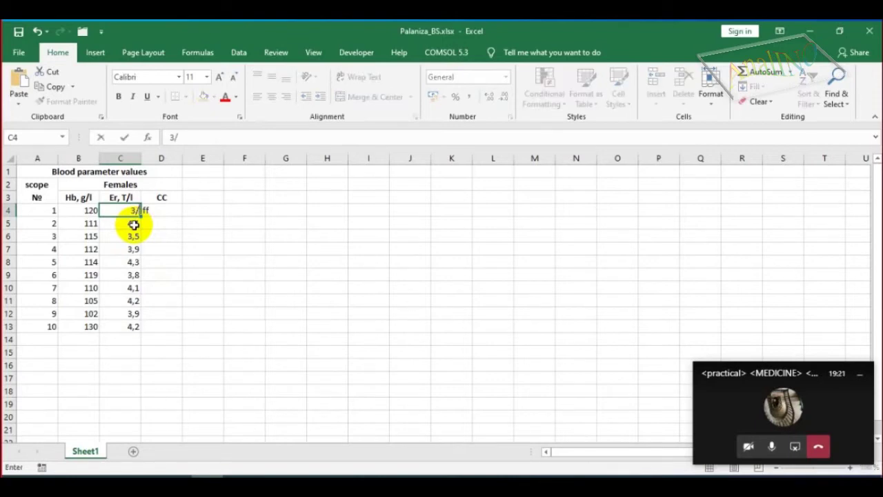
pyautogui.write('5')
pyautogui.press('BackSpace')
pyautogui.write('5')
pyautogui.press('Return')
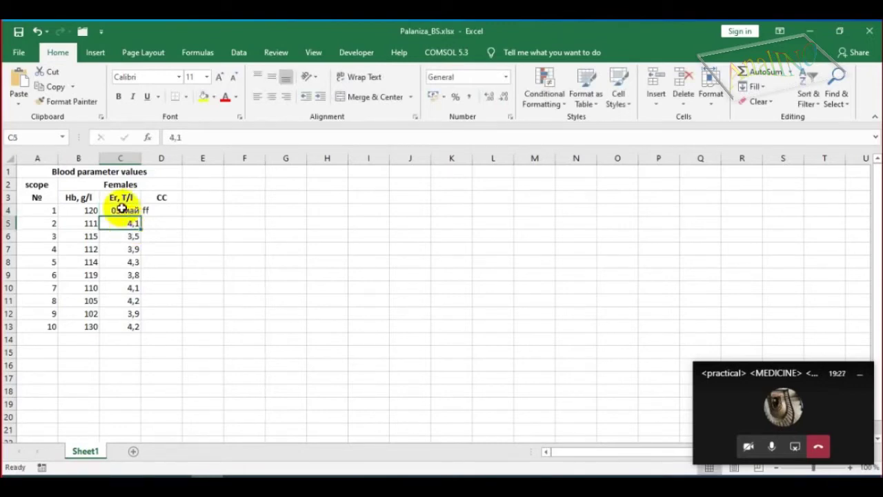
# Preview the Number and General format categories for Er cells C4:C13 without applying either one.
pyautogui.click(128, 210)
pyautogui.moveTo(128, 209); pyautogui.dragTo(128, 322)
pyautogui.rightClick(129, 322)
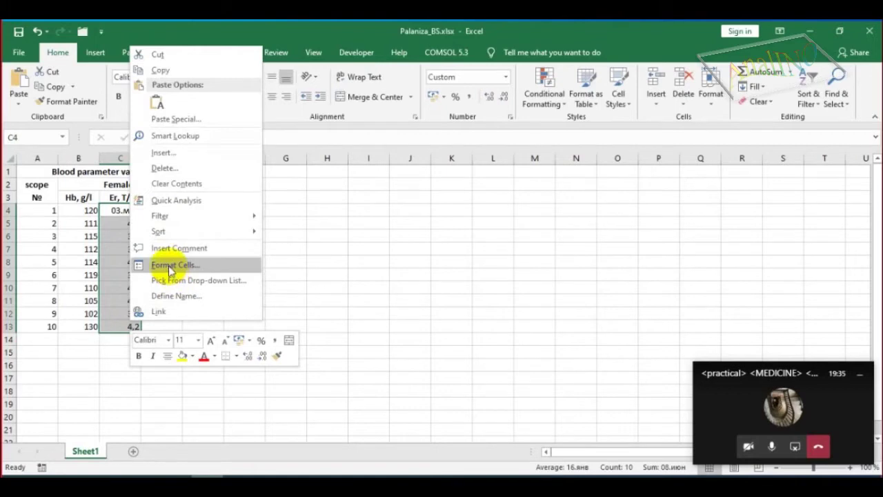
pyautogui.click(170, 266)
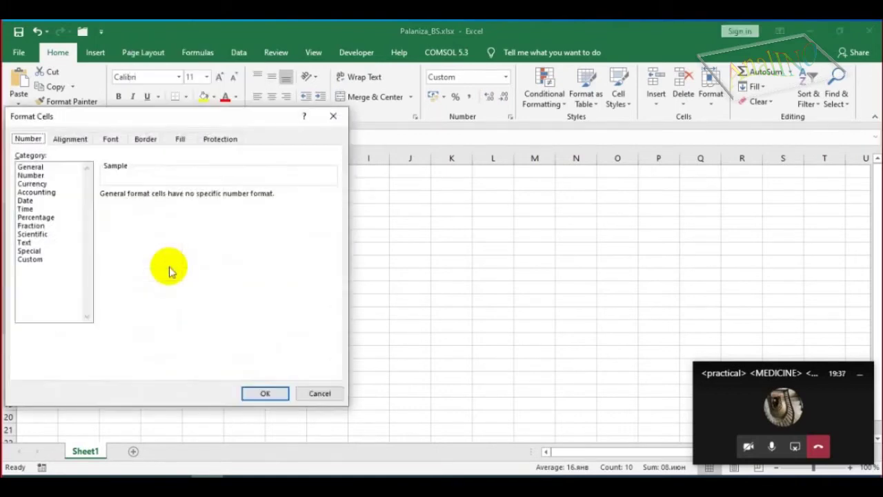
pyautogui.click(25, 140)
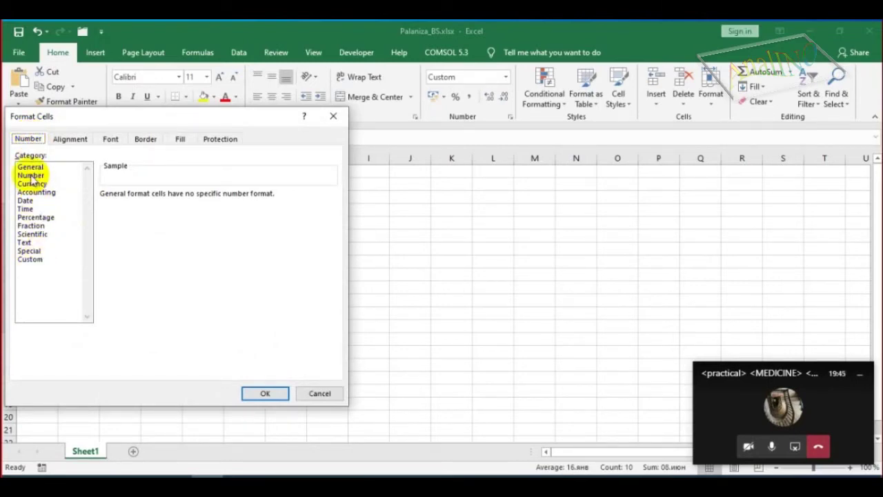
pyautogui.click(28, 175)
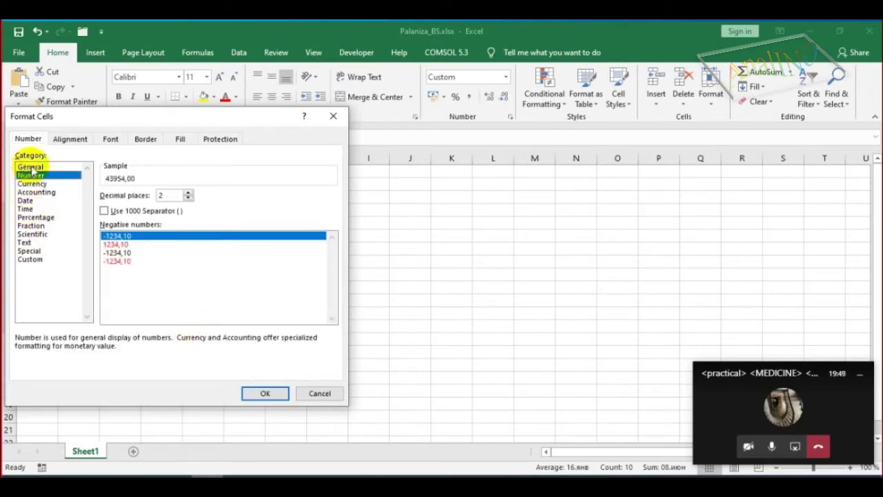
pyautogui.click(33, 167)
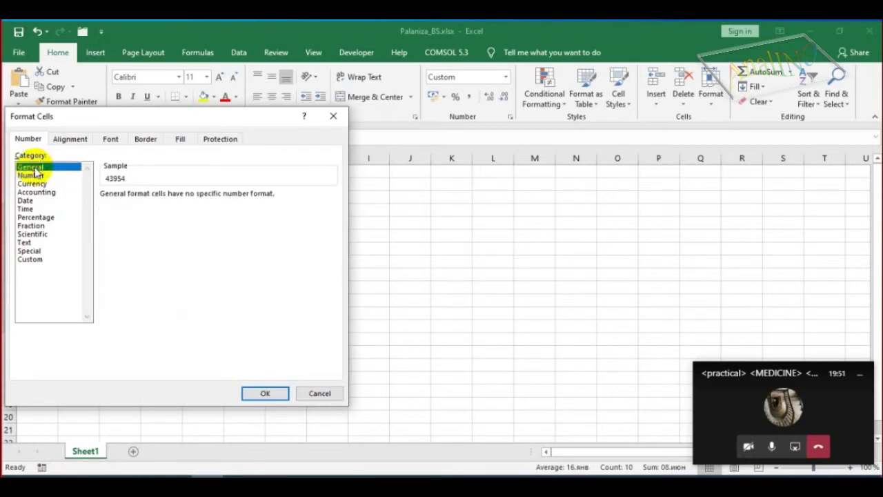
pyautogui.click(318, 393)
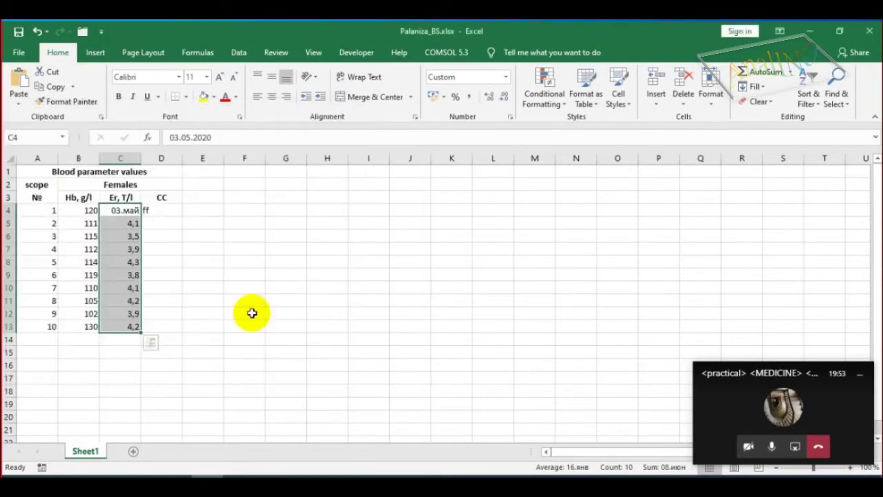
# Format Er cell C4 as Number with two decimal places in the Format Cells dialog.
pyautogui.click(131, 233)
pyautogui.click(131, 226)
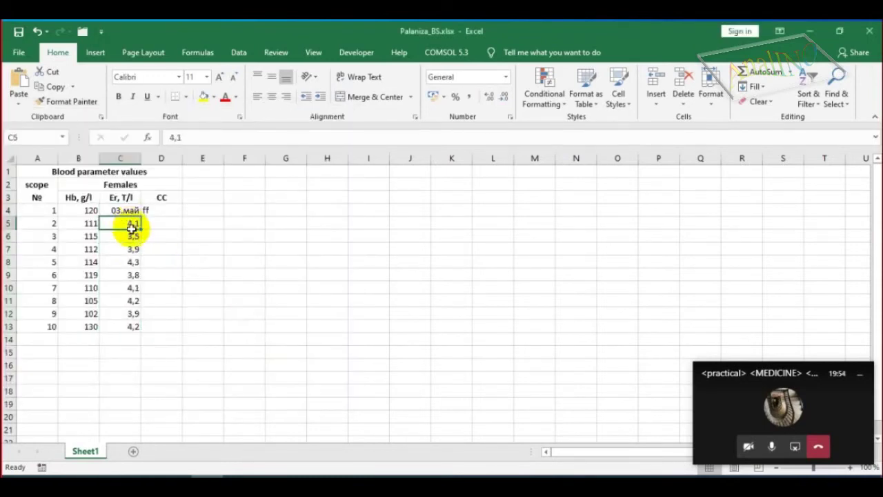
pyautogui.click(122, 209)
pyautogui.rightClick(122, 208)
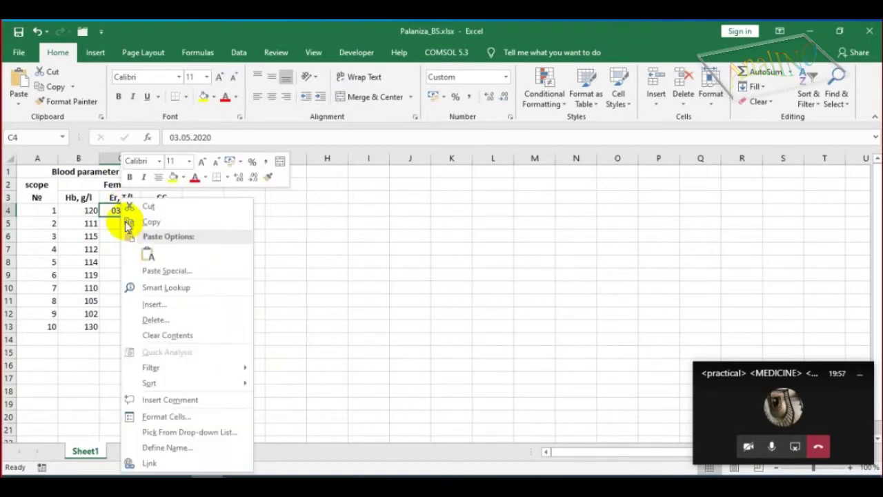
pyautogui.click(132, 416)
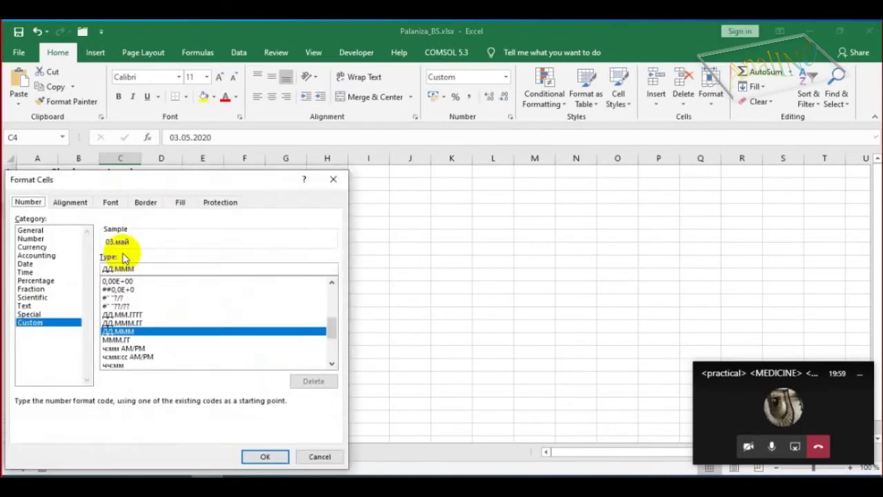
pyautogui.moveTo(126, 190); pyautogui.dragTo(158, 153)
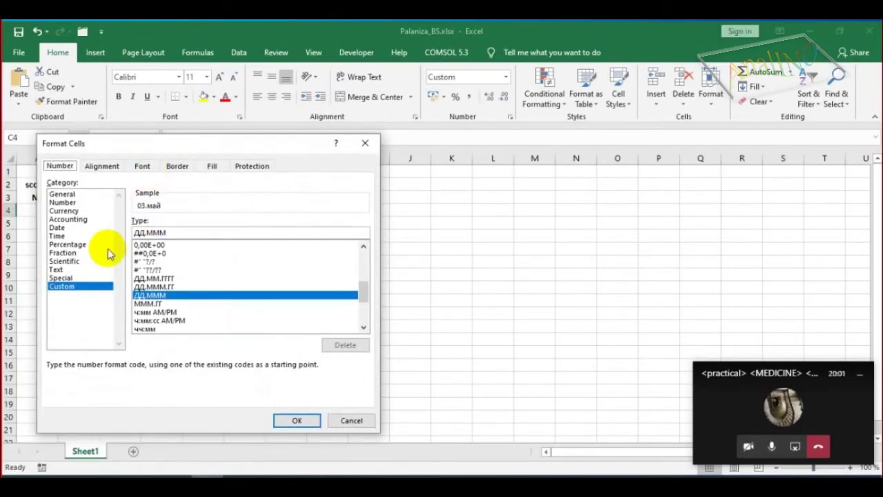
pyautogui.click(64, 203)
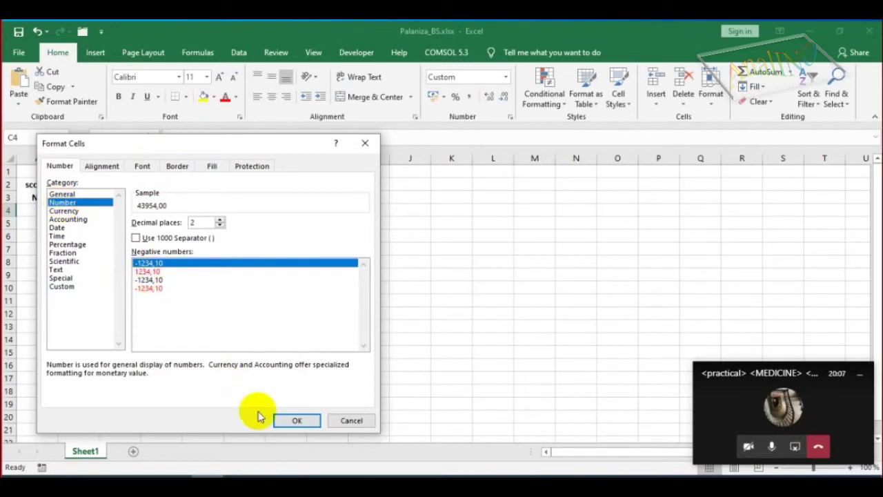
pyautogui.click(287, 419)
# Fill cell C5 upward into C4 to replace its format, and enter 3,8 as the Er value in C4.
pyautogui.click(134, 223)
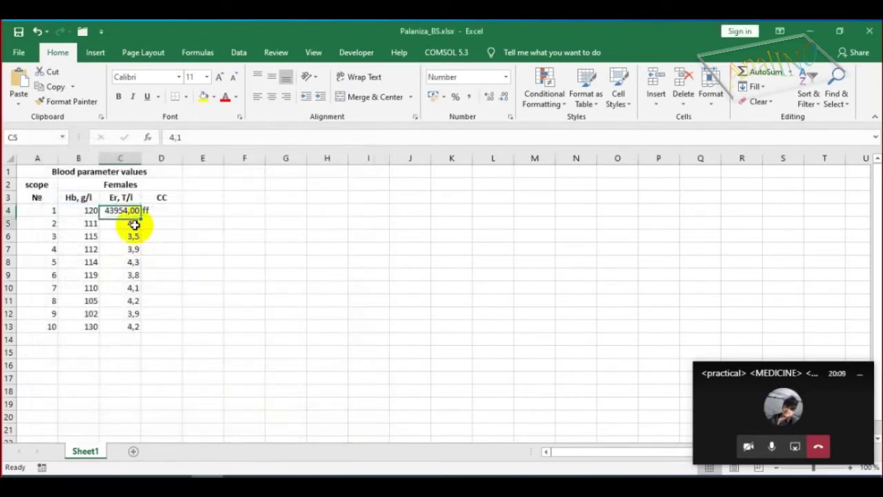
pyautogui.moveTo(141, 223); pyautogui.dragTo(128, 208)
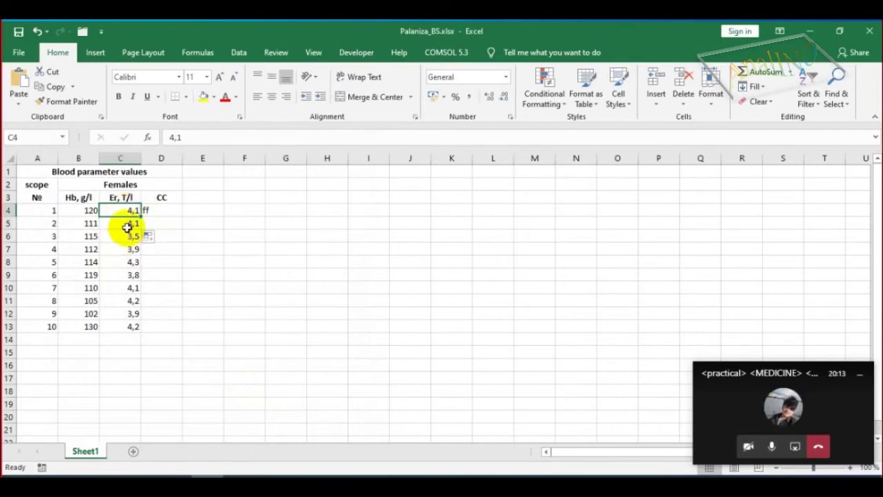
pyautogui.write('3,8')
pyautogui.press('Return')
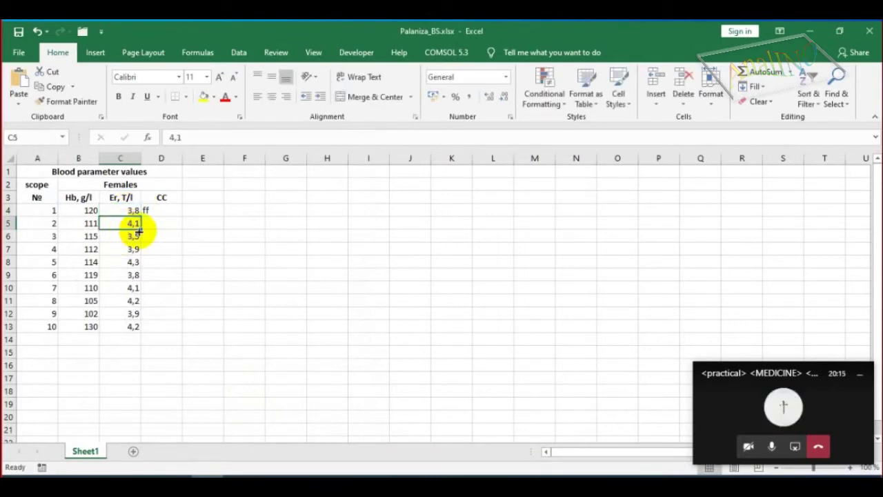
# Clear the sample text ff from CC cell D4 and check the reference table in the PDF.
pyautogui.click(159, 213)
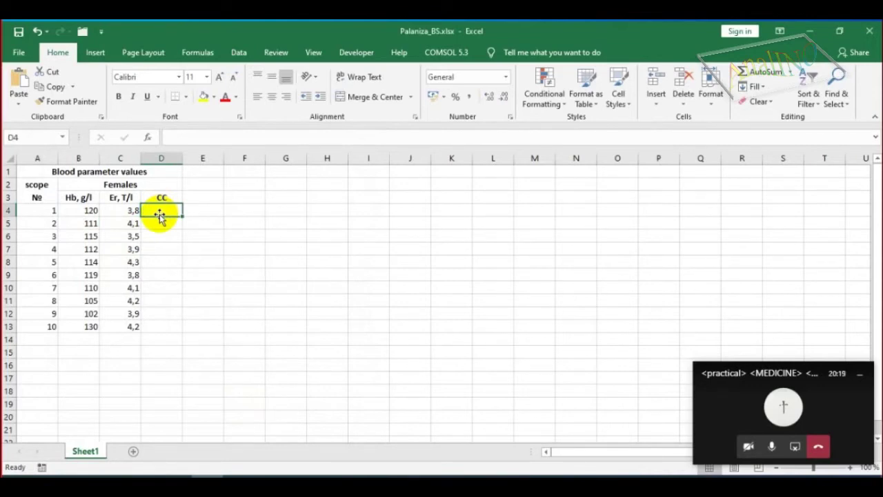
pyautogui.hotkey('alt', 'Tab')
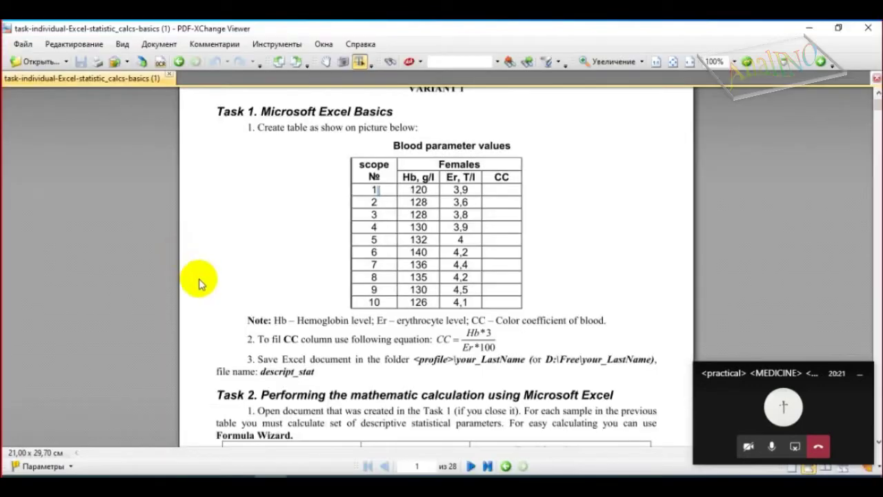
pyautogui.hotkey('alt', 'Tab')
# Apply a thick solid outline border around the whole table in A1:D13 using Format Cells.
pyautogui.moveTo(28, 170); pyautogui.dragTo(150, 322)
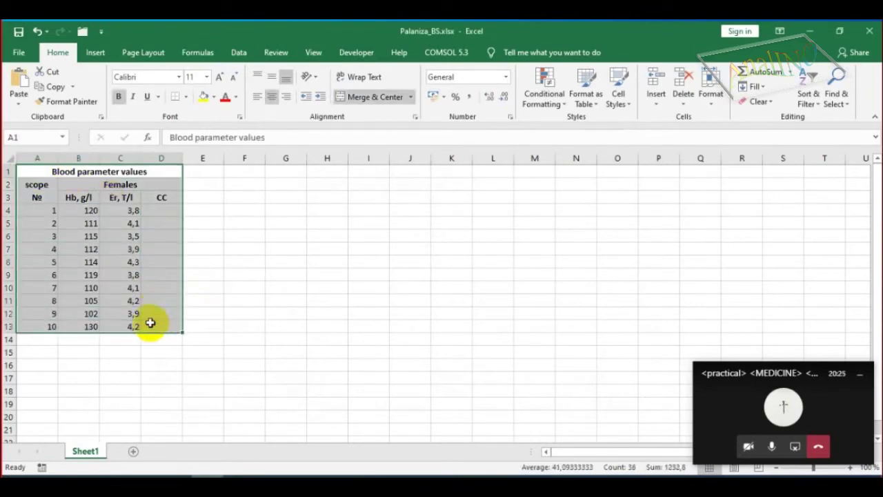
pyautogui.click(67, 196)
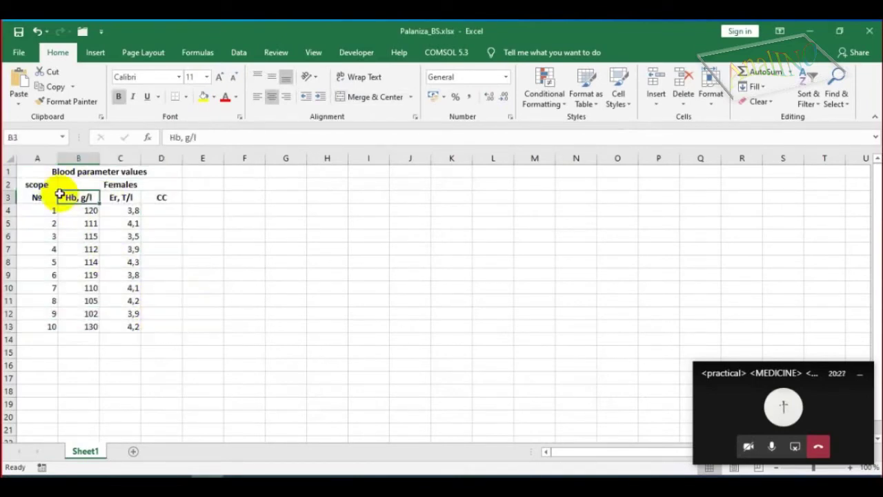
pyautogui.moveTo(32, 173); pyautogui.dragTo(152, 323)
pyautogui.rightClick(156, 296)
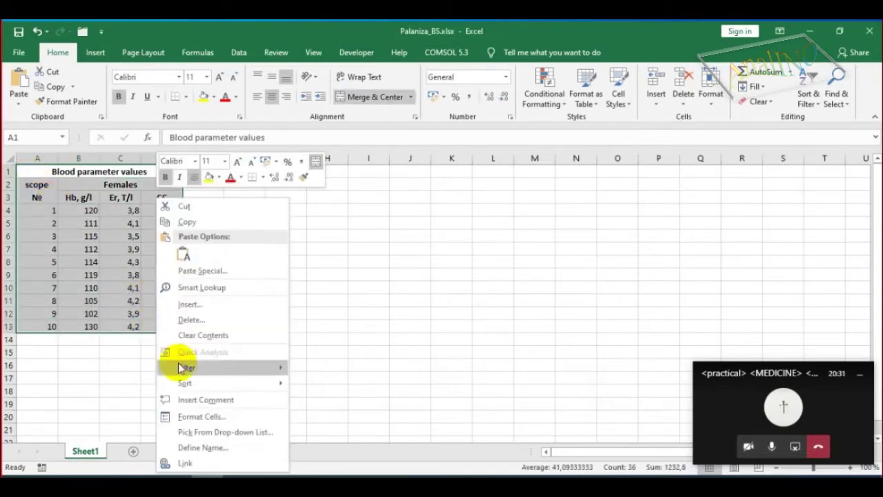
pyautogui.click(181, 417)
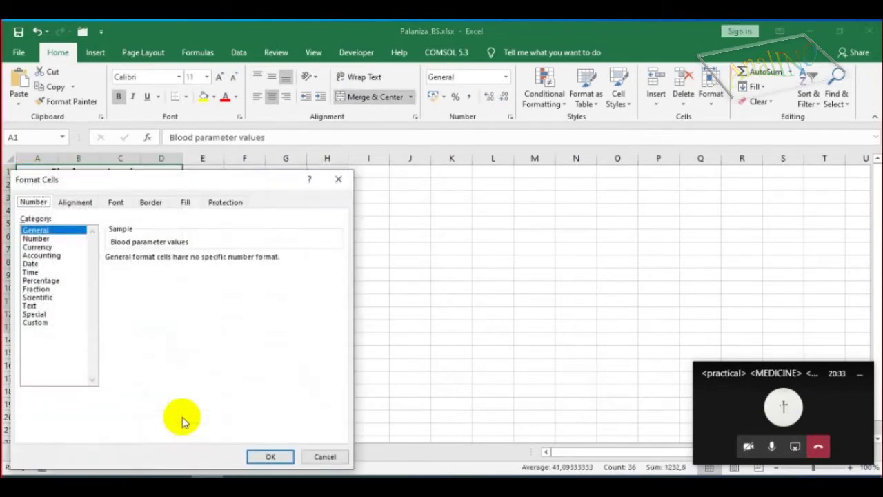
pyautogui.moveTo(195, 180); pyautogui.dragTo(529, 100)
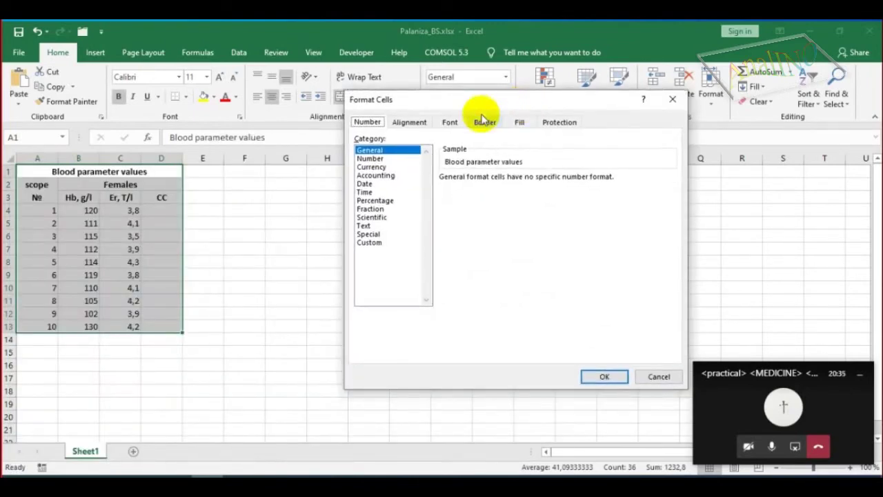
pyautogui.click(484, 123)
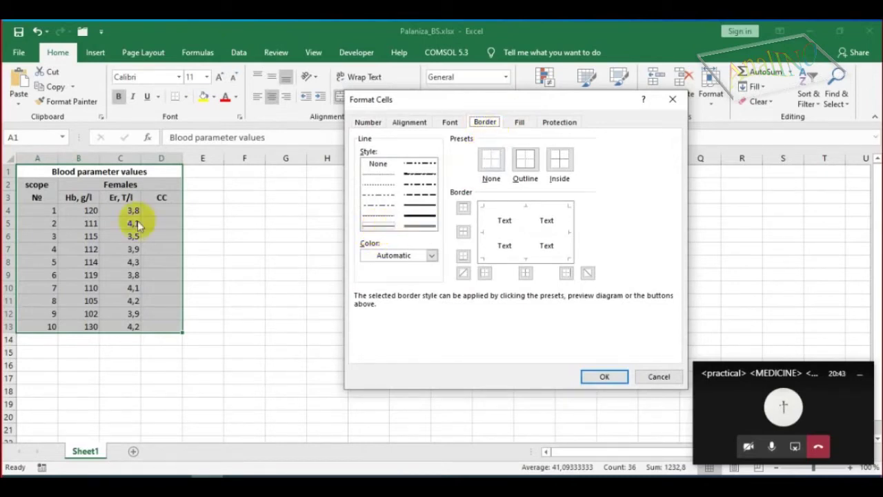
pyautogui.click(412, 216)
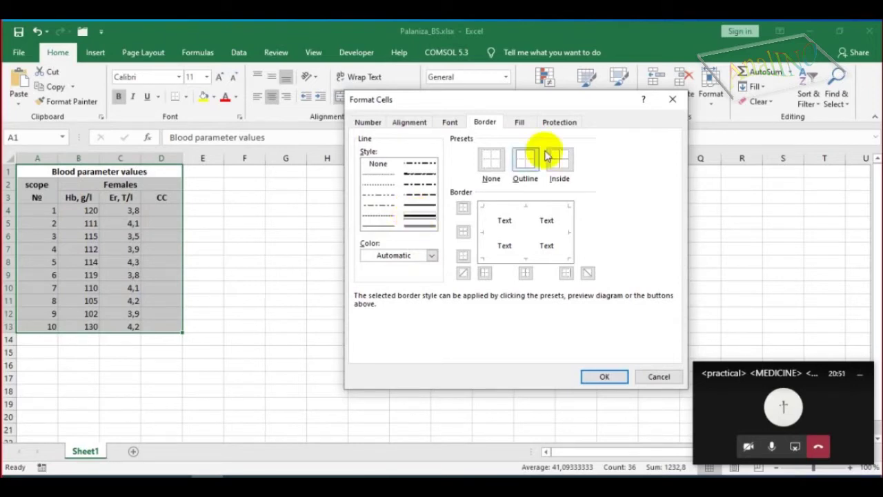
pyautogui.click(524, 160)
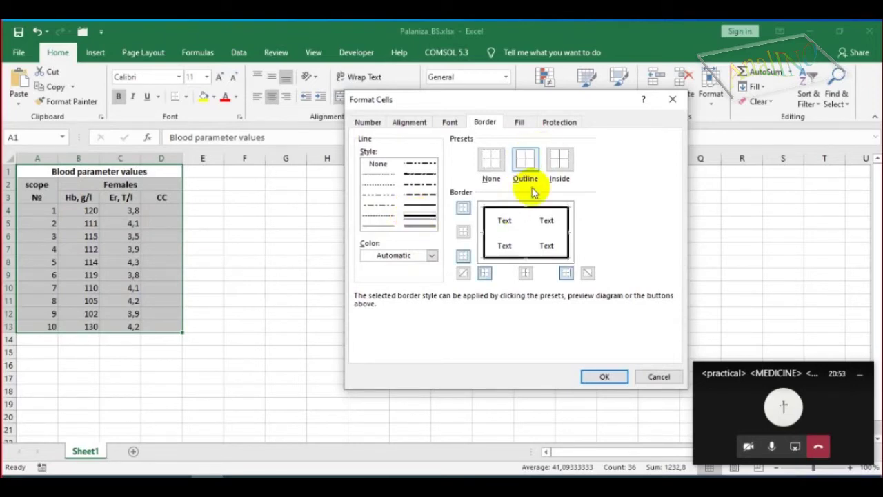
pyautogui.click(598, 375)
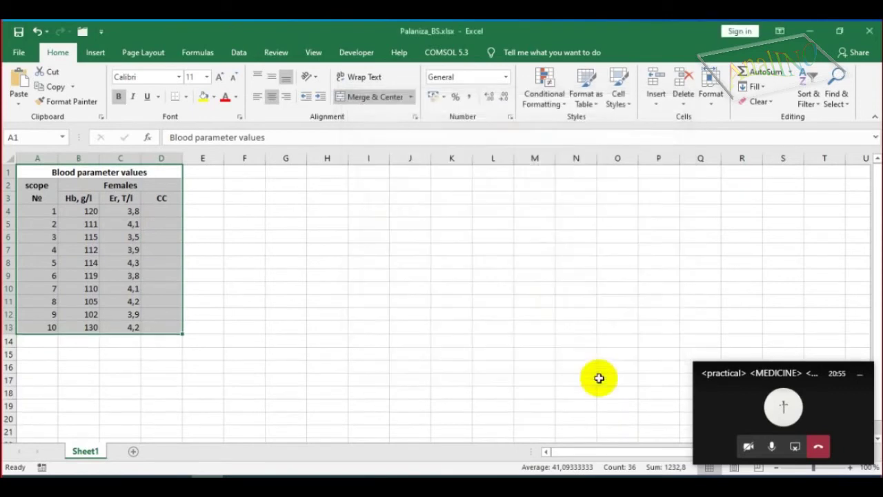
# Add thin solid inside borders to table range A1:D13 through Format Cells, keeping the thick outline.
pyautogui.click(368, 327)
pyautogui.moveTo(31, 168); pyautogui.dragTo(166, 320)
pyautogui.rightClick(158, 309)
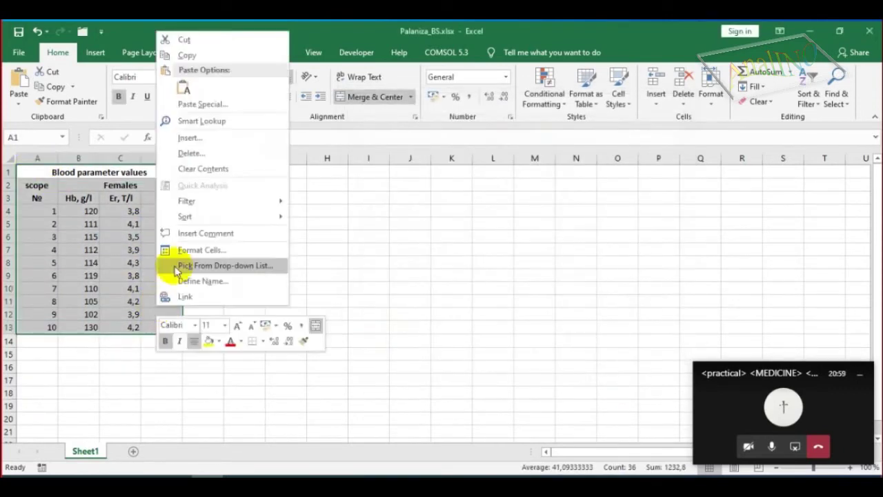
pyautogui.click(181, 250)
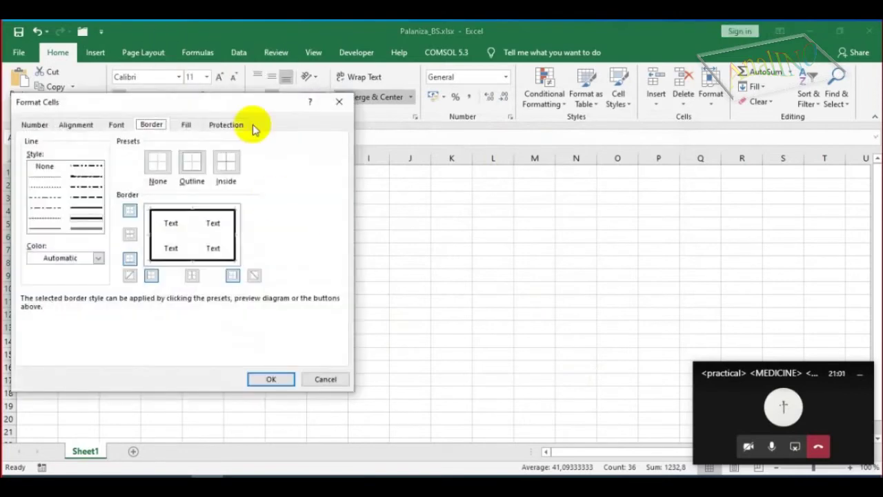
pyautogui.moveTo(241, 108); pyautogui.dragTo(517, 106)
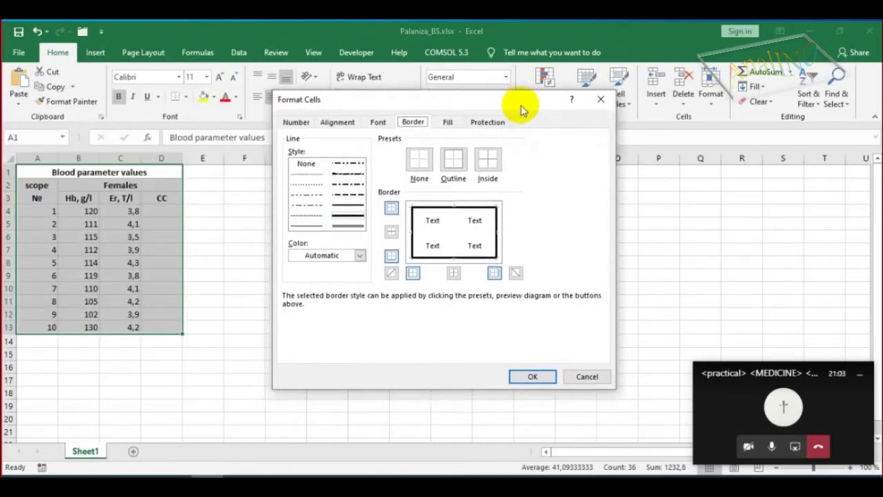
pyautogui.click(309, 225)
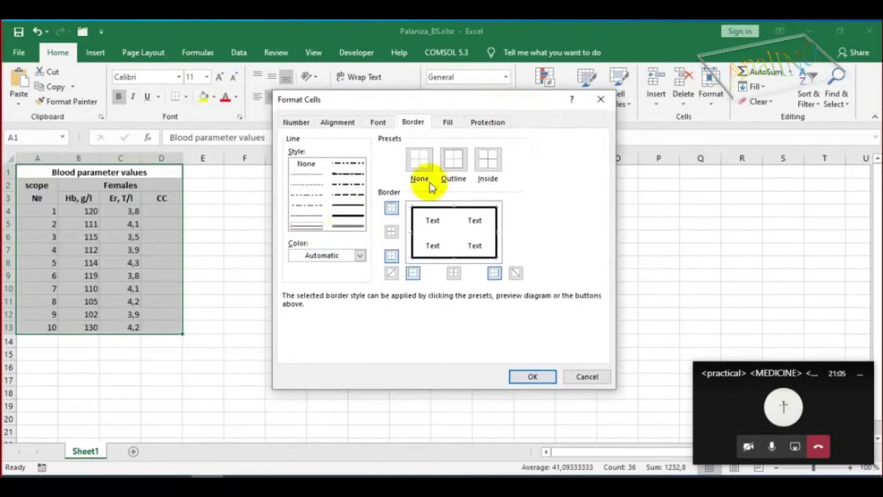
pyautogui.click(487, 163)
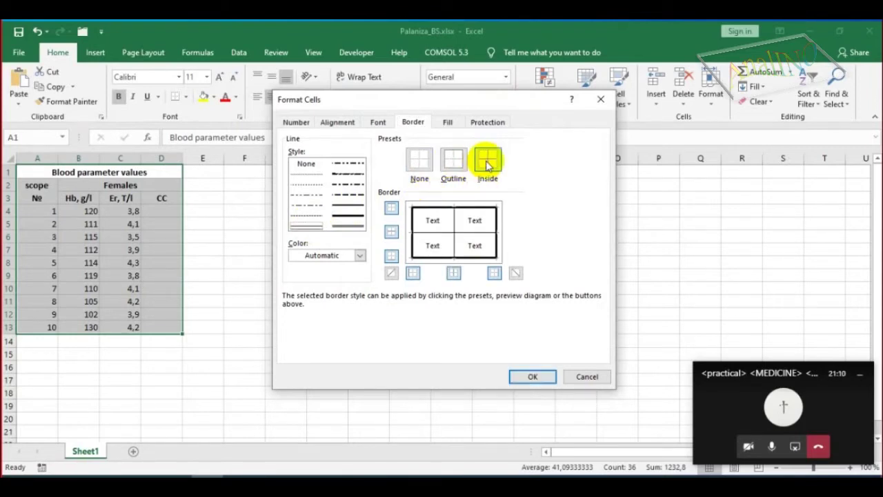
pyautogui.click(521, 379)
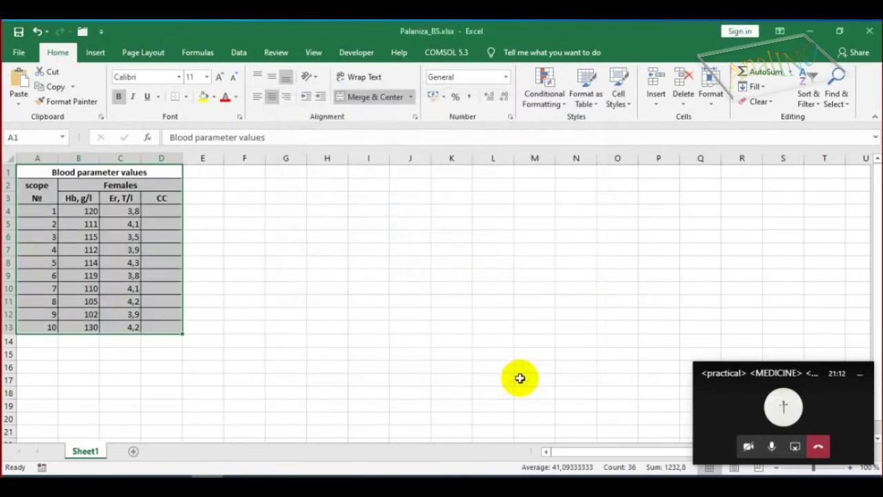
pyautogui.click(201, 342)
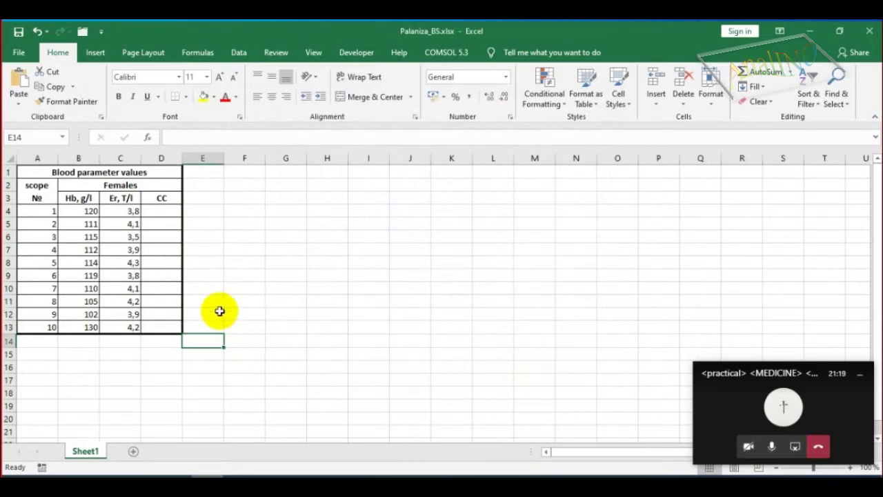
# Select CC cell D4, switch to the PDF in PDF-XChange Viewer, and highlight the CC equation in Task 1.
pyautogui.click(165, 211)
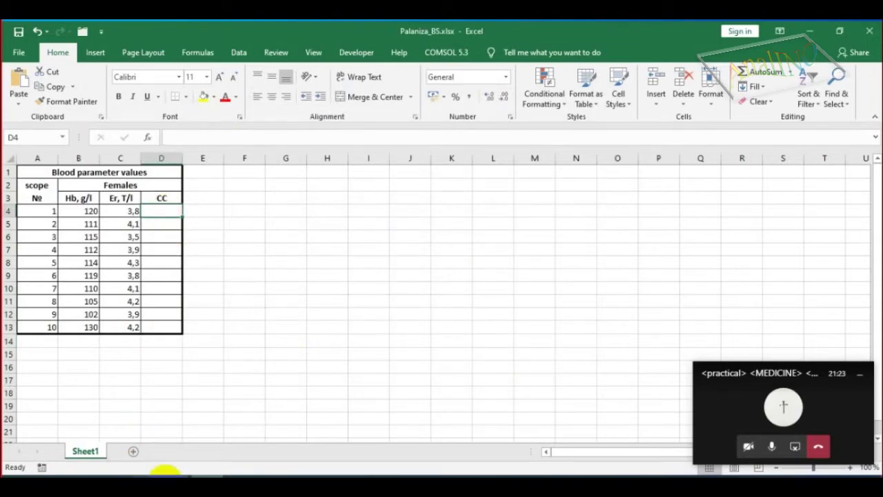
pyautogui.click(282, 471)
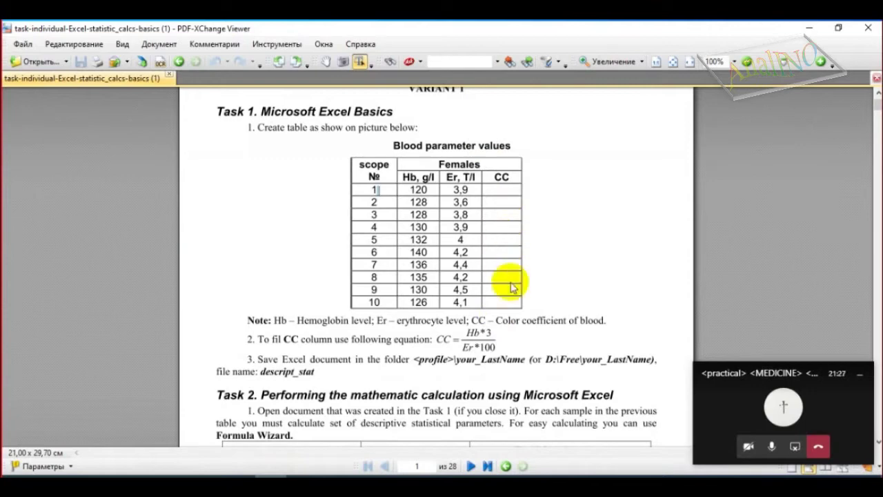
pyautogui.moveTo(463, 342); pyautogui.dragTo(495, 334)
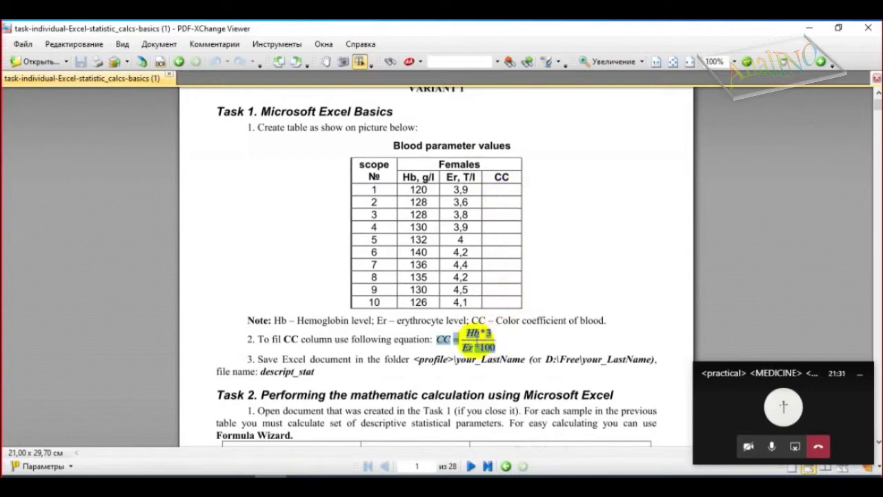
# Return to the Excel sheet and fill the CC formula in D4 down through D13.
pyautogui.click(457, 339)
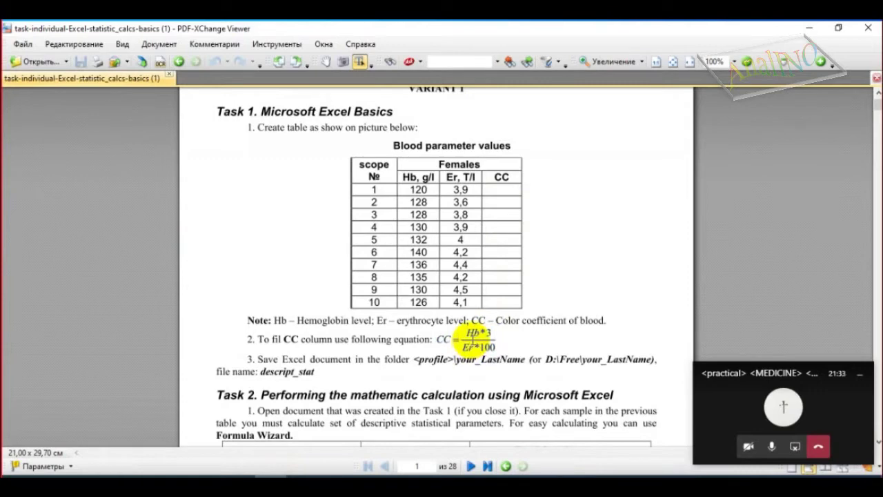
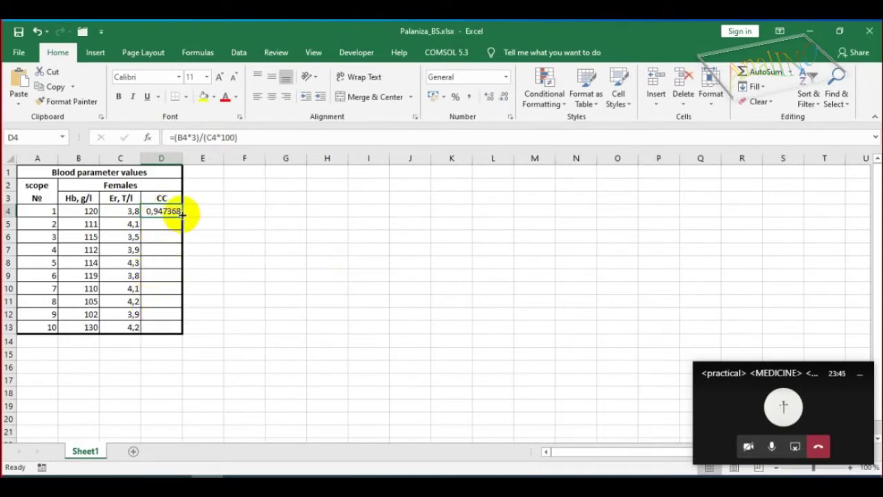
pyautogui.moveTo(181, 216); pyautogui.dragTo(175, 329)
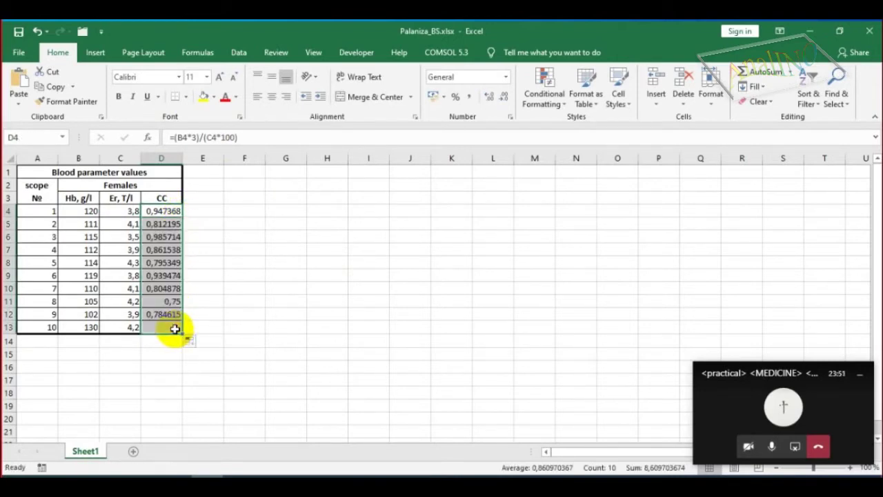
# Switch to the PDF in PDF-XChange Viewer and examine the Task 2 table of statistical parameters and their Excel function names.
pyautogui.hotkey('alt', 'Tab')
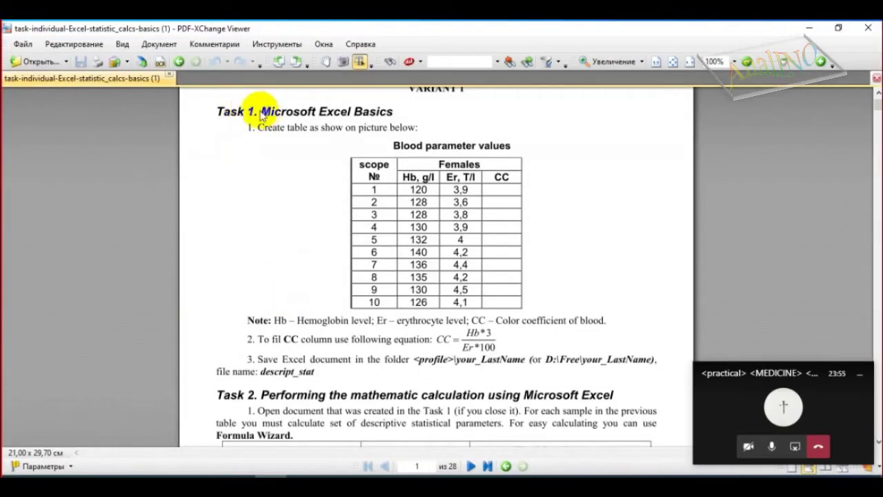
pyautogui.scroll(-8, 290, 325)
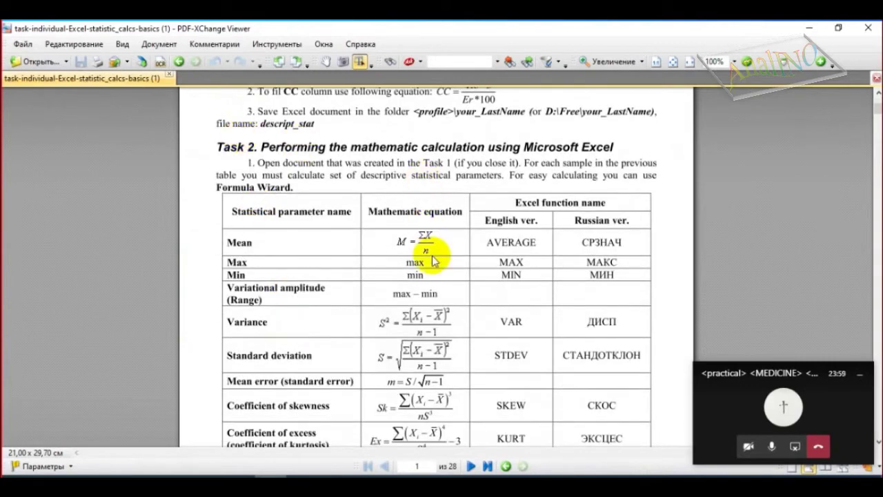
pyautogui.scroll(-1, 421, 221)
pyautogui.moveTo(238, 211); pyautogui.dragTo(268, 296)
pyautogui.click(271, 233)
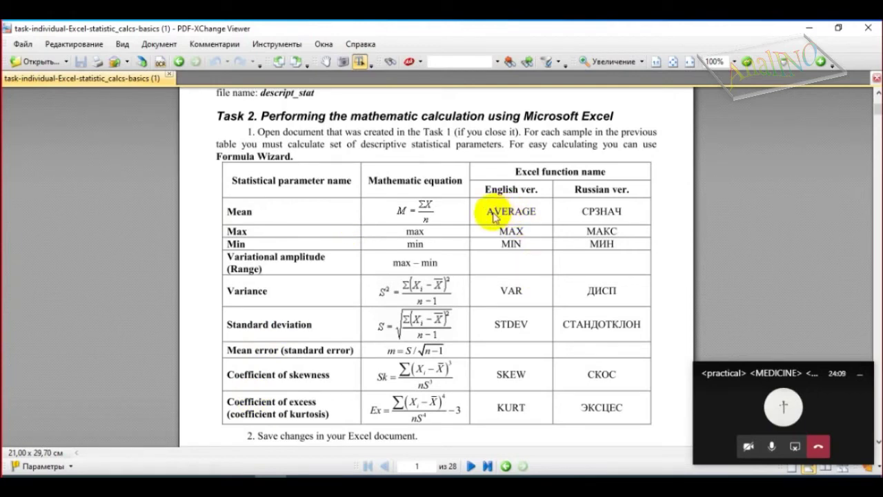
pyautogui.moveTo(488, 211); pyautogui.dragTo(538, 213)
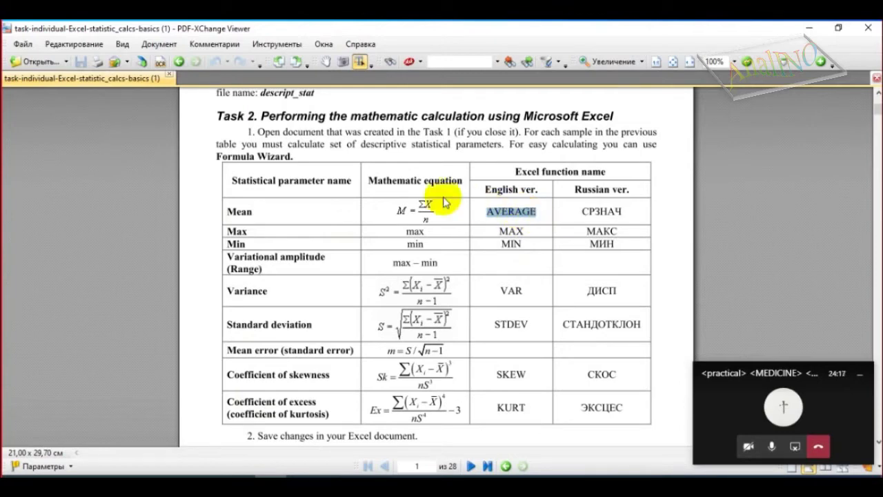
pyautogui.click(280, 208)
# Copy the word Mean from the Task 2 table and try to paste it into cell A14 in Excel.
pyautogui.doubleClick(243, 213)
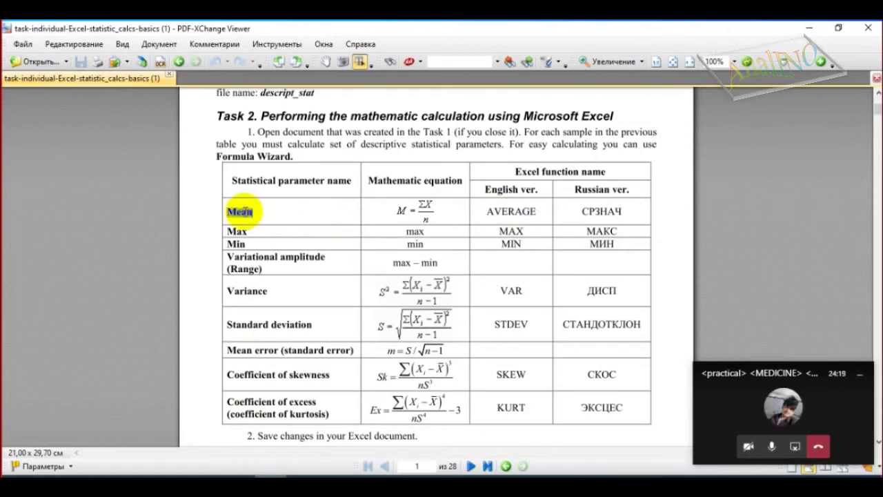
pyautogui.rightClick(243, 213)
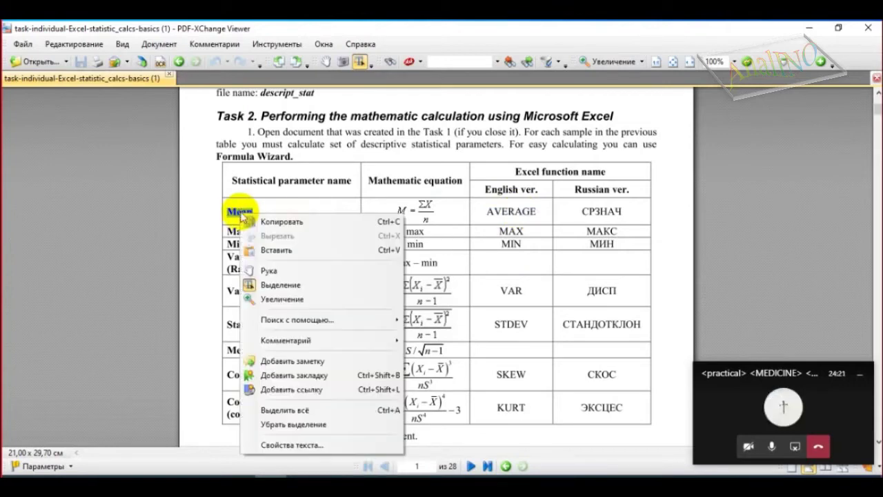
pyautogui.click(252, 221)
pyautogui.hotkey('alt', 'Tab')
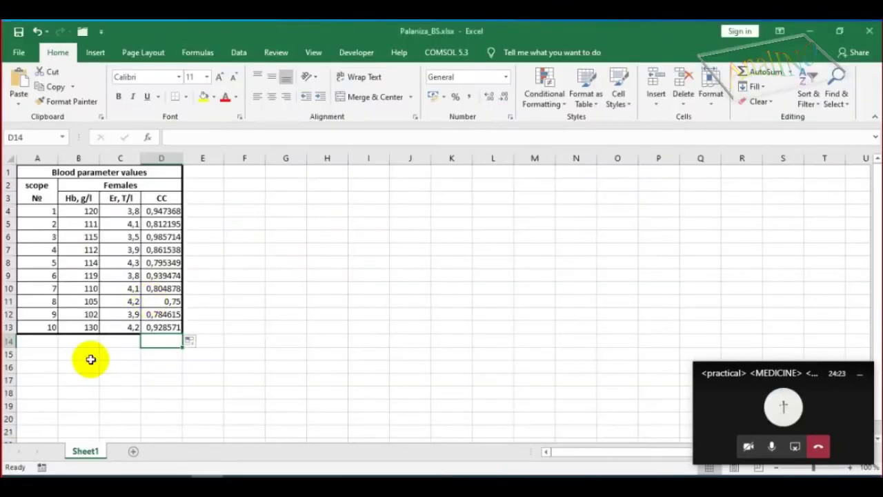
pyautogui.click(42, 342)
pyautogui.hotkey('ctrl', 'v')
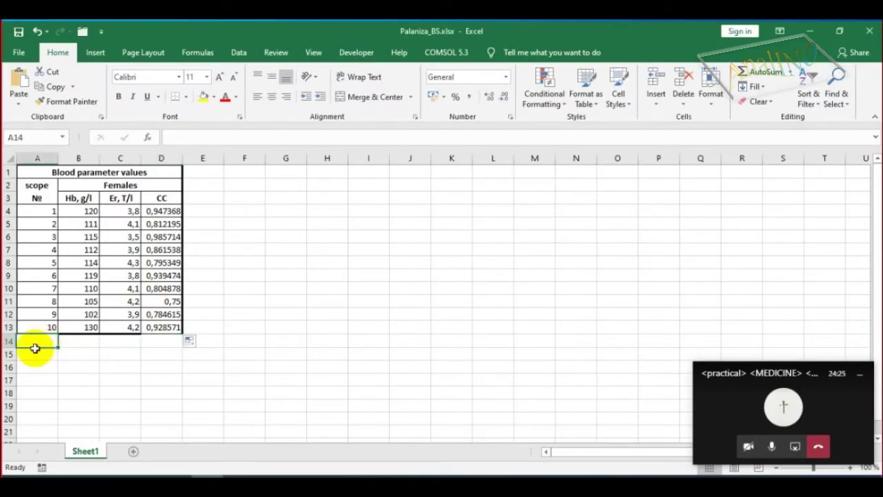
pyautogui.click(39, 352)
pyautogui.click(34, 341)
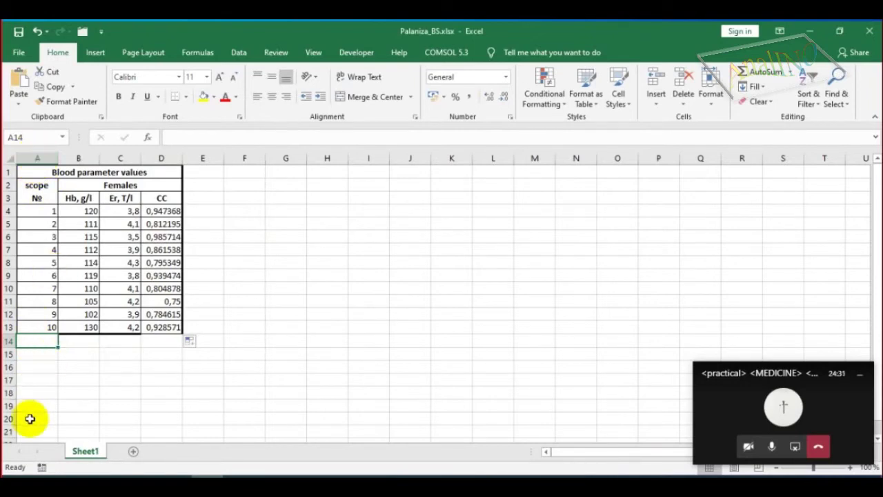
# Insert a blank column before the scope № column of the blood parameter table.
pyautogui.click(36, 152)
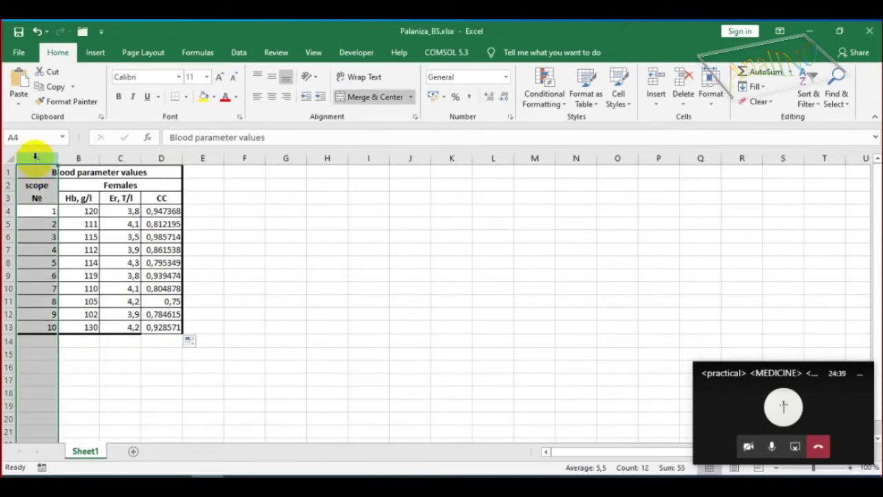
pyautogui.rightClick(34, 156)
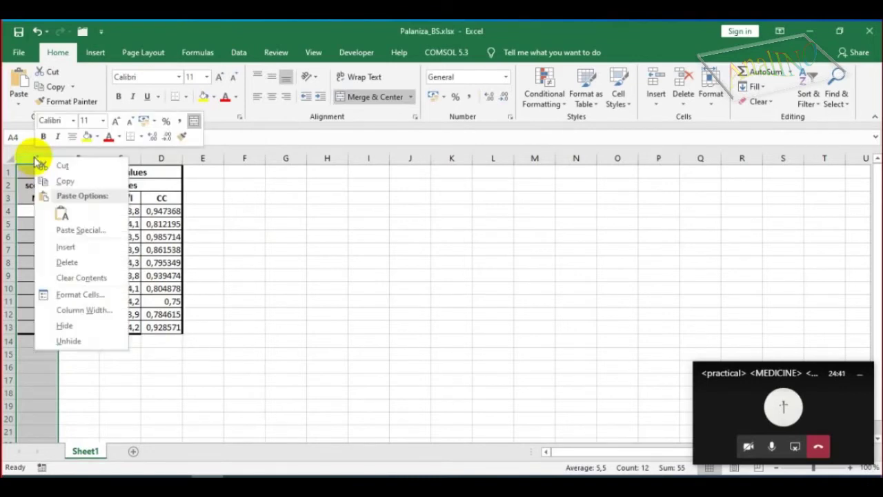
pyautogui.click(63, 248)
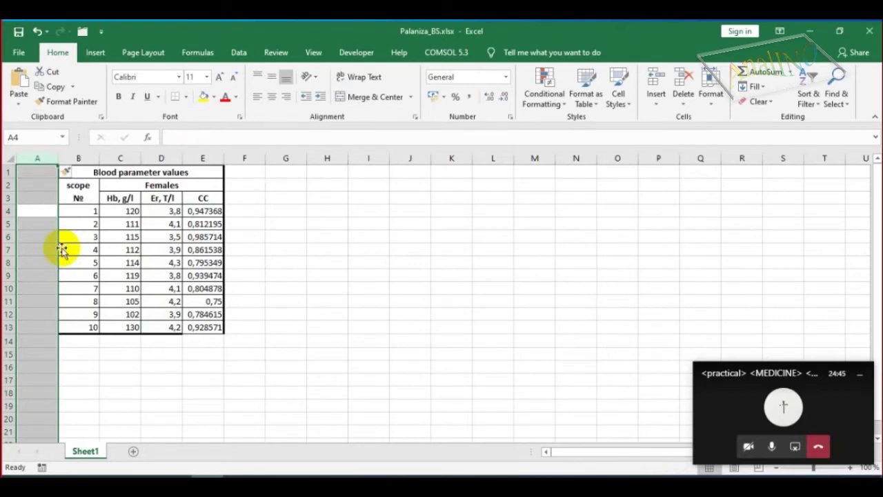
# Check the parameter name in the PDF and enter the row label Mean in cell A14 in Excel.
pyautogui.click(73, 345)
pyautogui.click(43, 342)
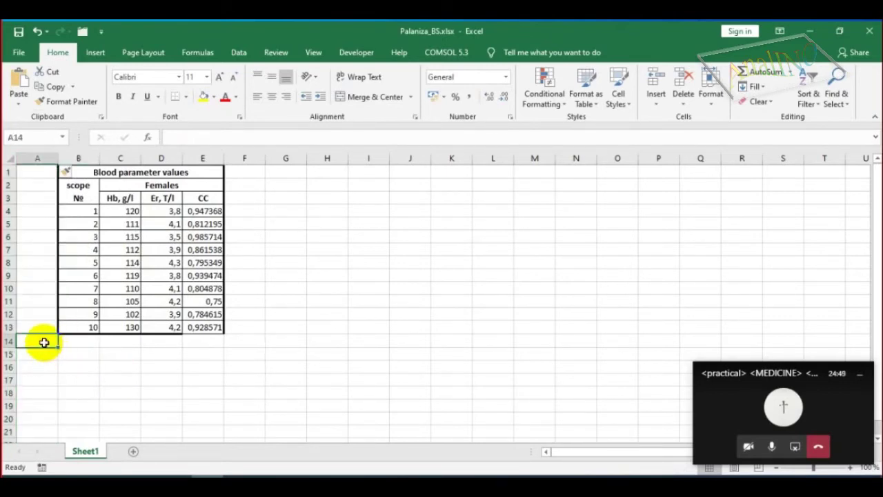
pyautogui.hotkey('alt', 'Tab')
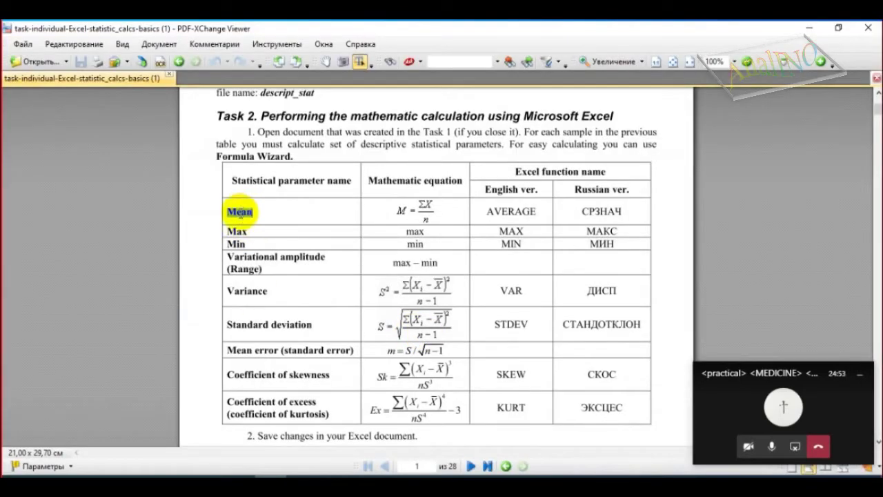
pyautogui.hotkey('alt', 'Tab')
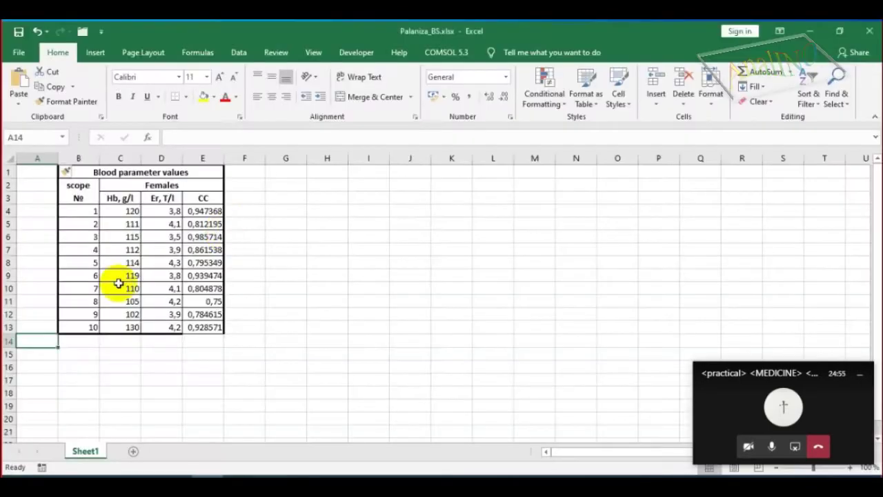
pyautogui.write('Mean')
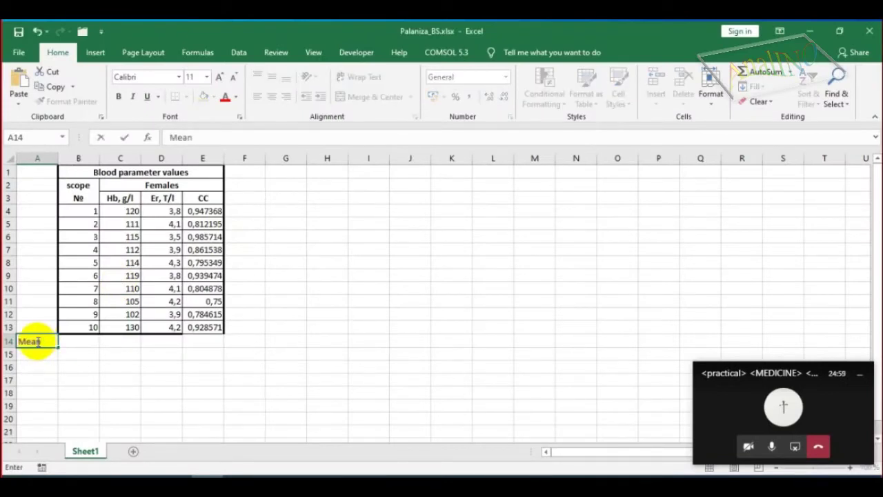
pyautogui.press('Return')
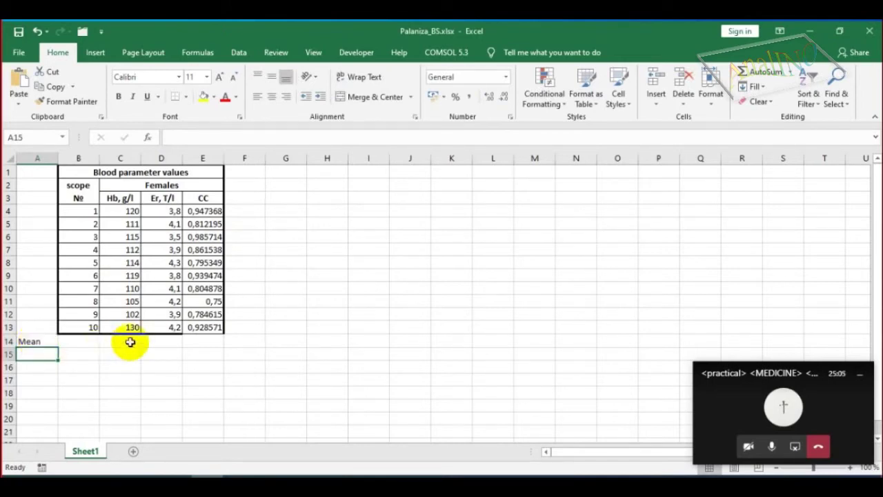
# Start the formula =AVERAGE in C14 under the Hb column, looking up the English function name for Mean in the PDF.
pyautogui.click(33, 341)
pyautogui.click(122, 339)
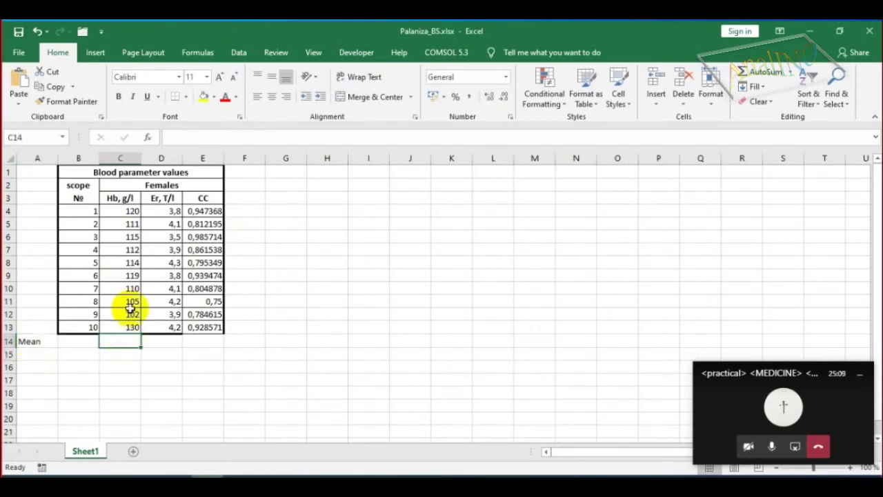
pyautogui.moveTo(122, 198); pyautogui.dragTo(202, 197)
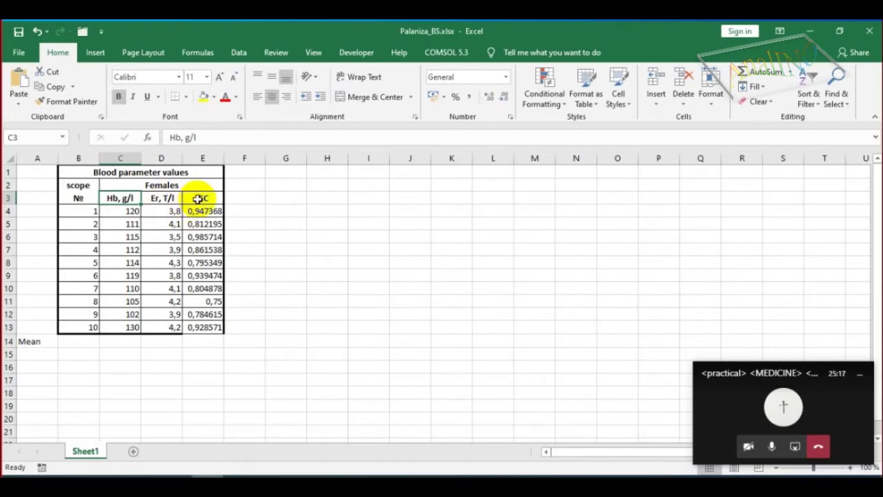
pyautogui.click(130, 343)
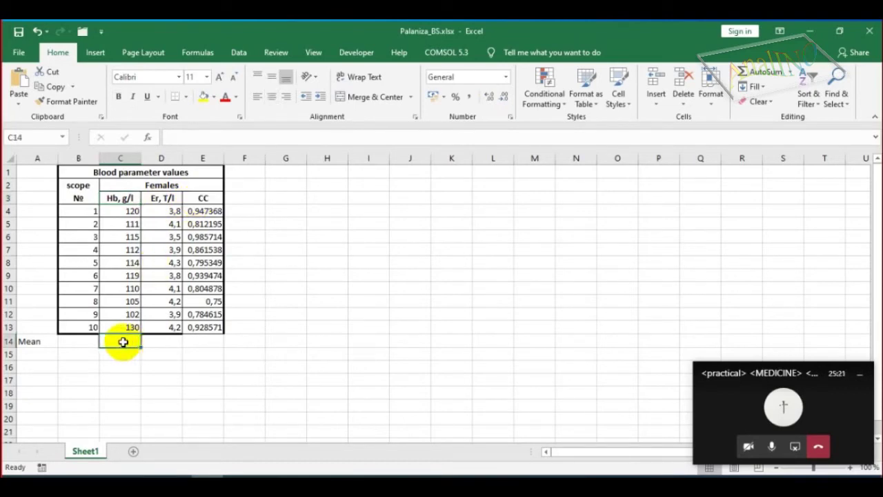
pyautogui.click(180, 139)
pyautogui.write('=')
pyautogui.hotkey('alt', 'Tab')
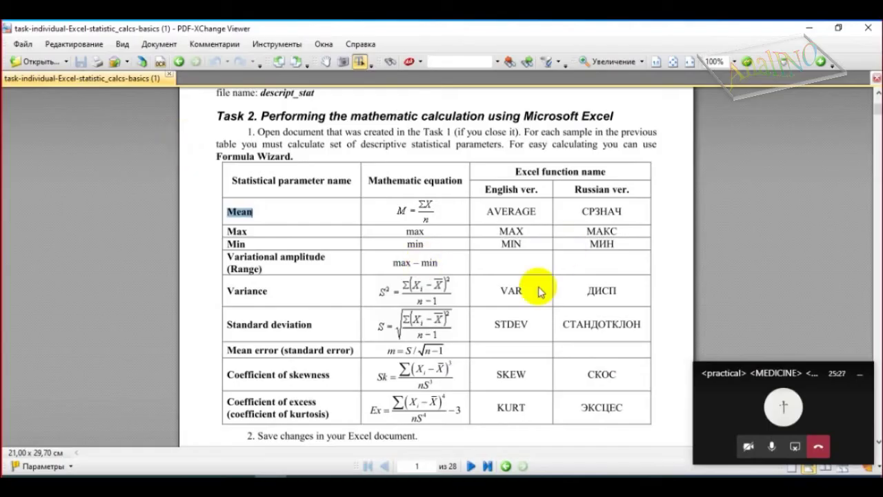
pyautogui.doubleClick(511, 212)
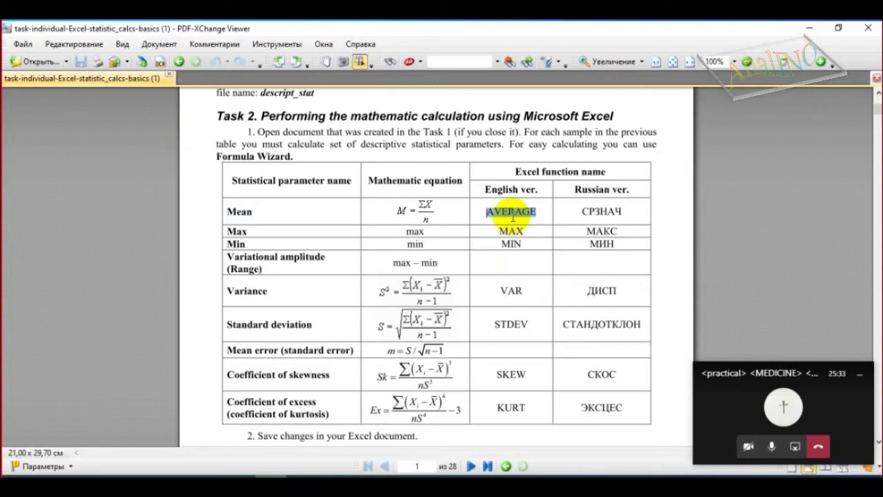
pyautogui.hotkey('alt', 'Tab')
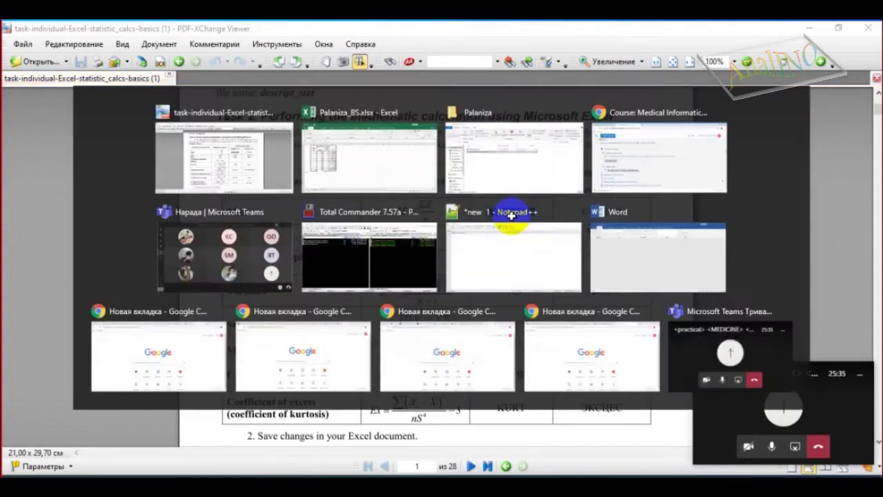
pyautogui.click(201, 138)
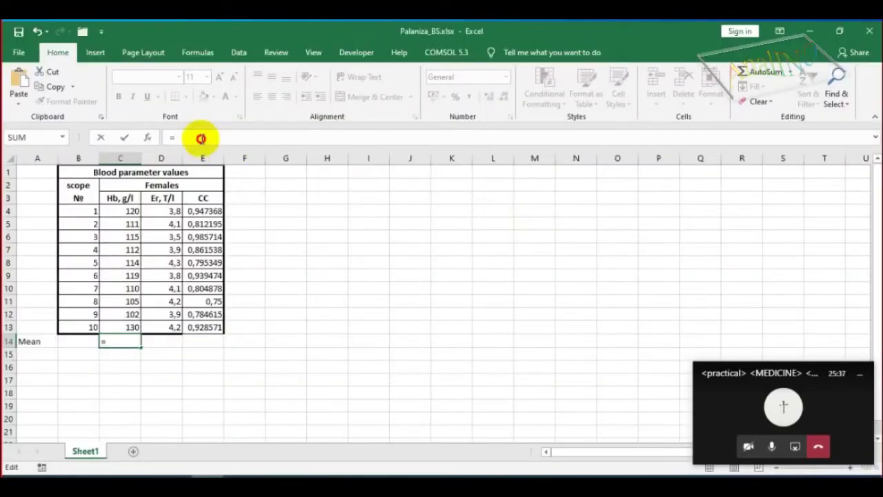
pyautogui.write('AVERAGE')
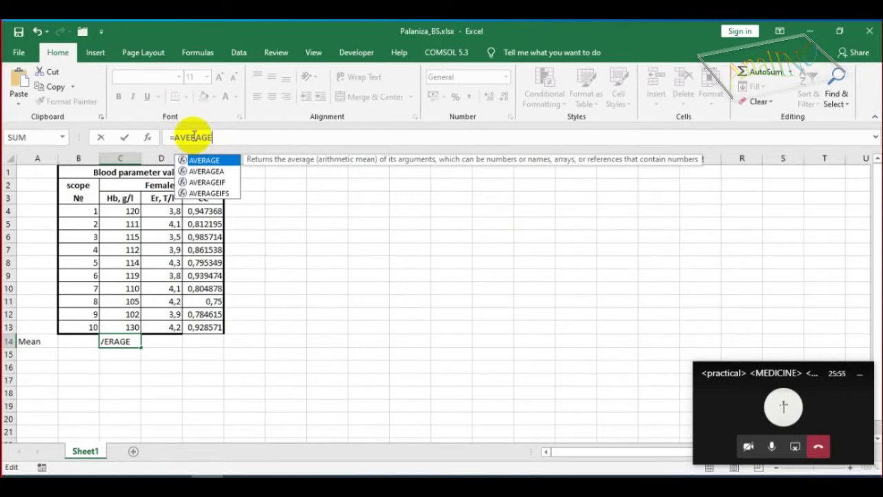
# Complete the C14 formula as =AVERAGE(C4:C13) and fill it across the Er and CC columns to E14.
pyautogui.doubleClick(194, 136)
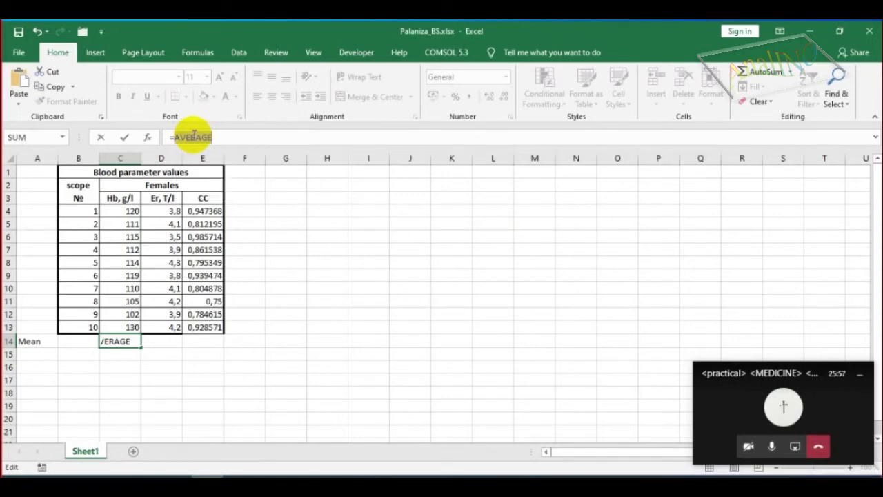
pyautogui.click(231, 138)
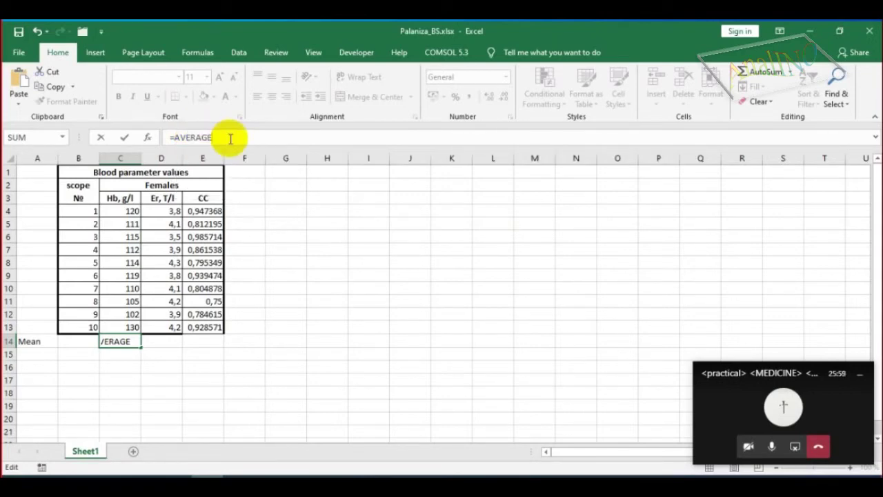
pyautogui.write('()')
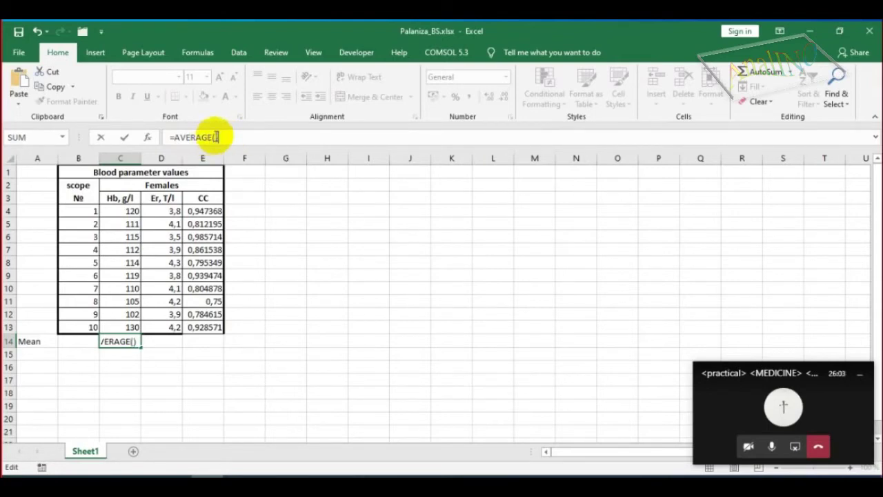
pyautogui.click(216, 136)
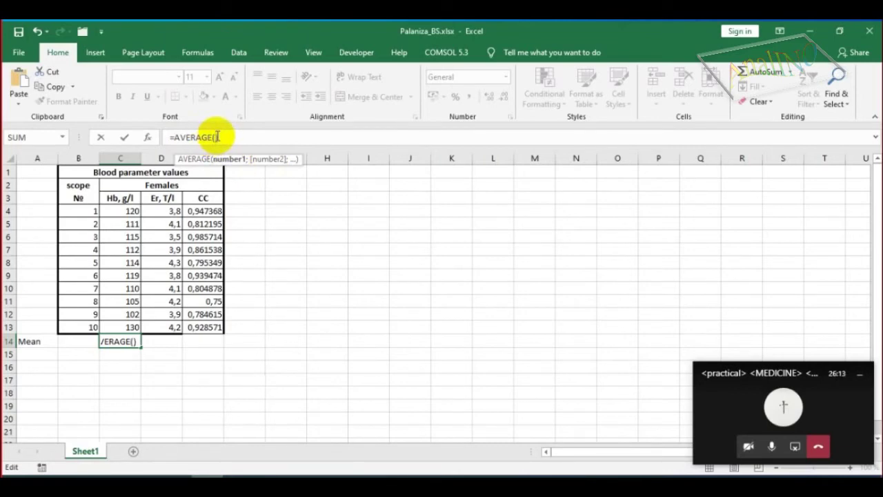
pyautogui.doubleClick(186, 138)
pyautogui.moveTo(186, 138); pyautogui.dragTo(216, 137)
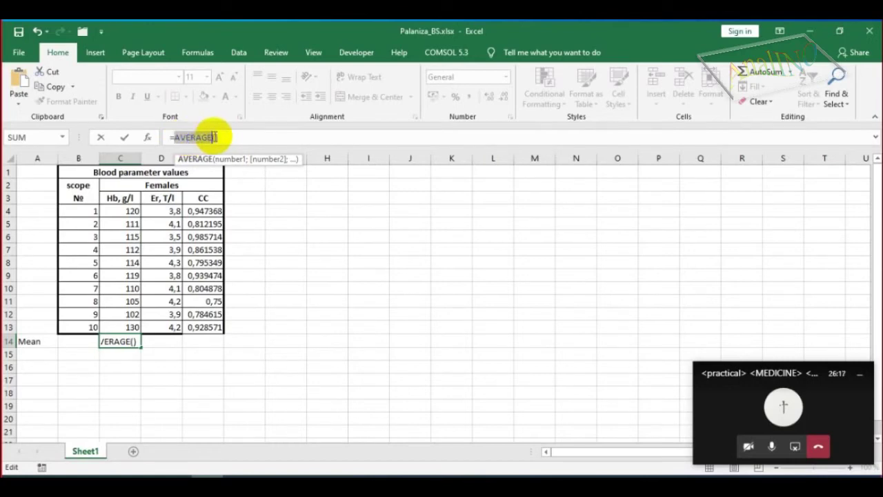
pyautogui.click(216, 137)
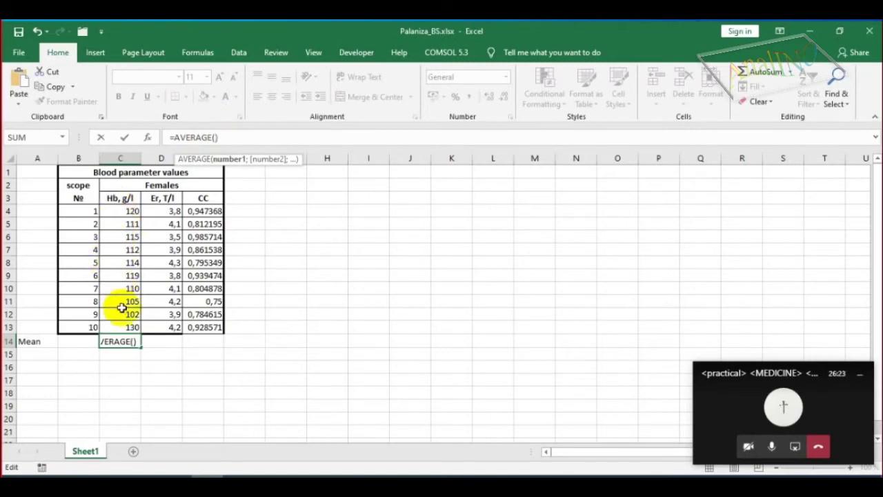
pyautogui.click(121, 209)
pyautogui.moveTo(121, 210); pyautogui.dragTo(132, 325)
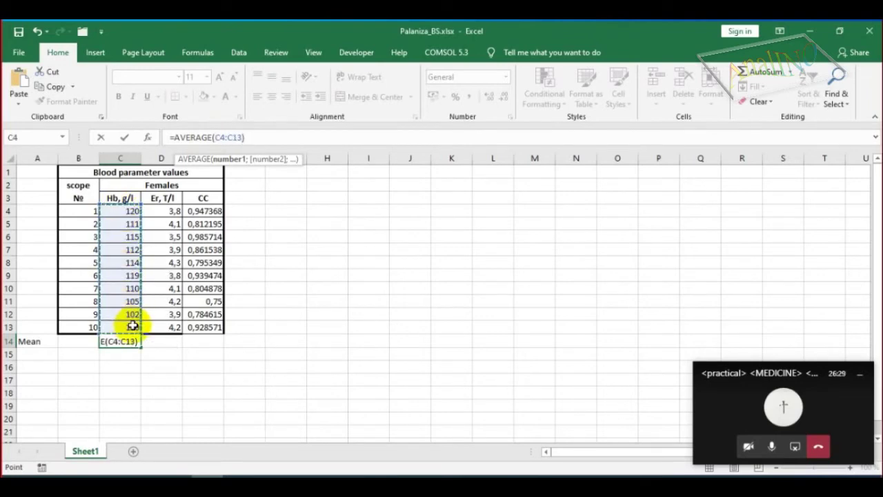
pyautogui.press('Return')
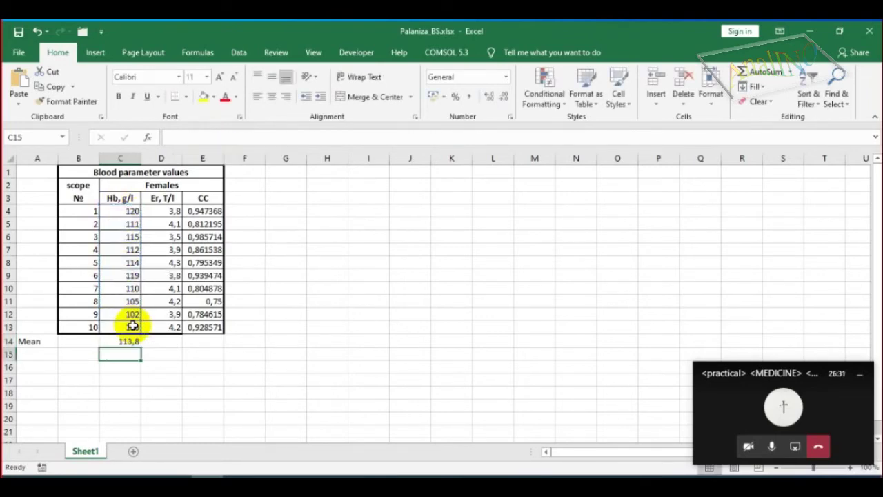
pyautogui.click(129, 341)
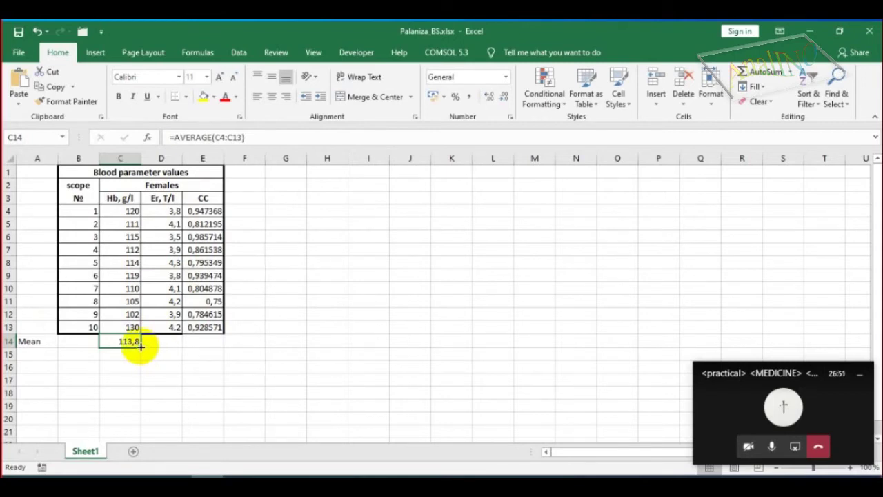
pyautogui.moveTo(141, 345); pyautogui.dragTo(212, 342)
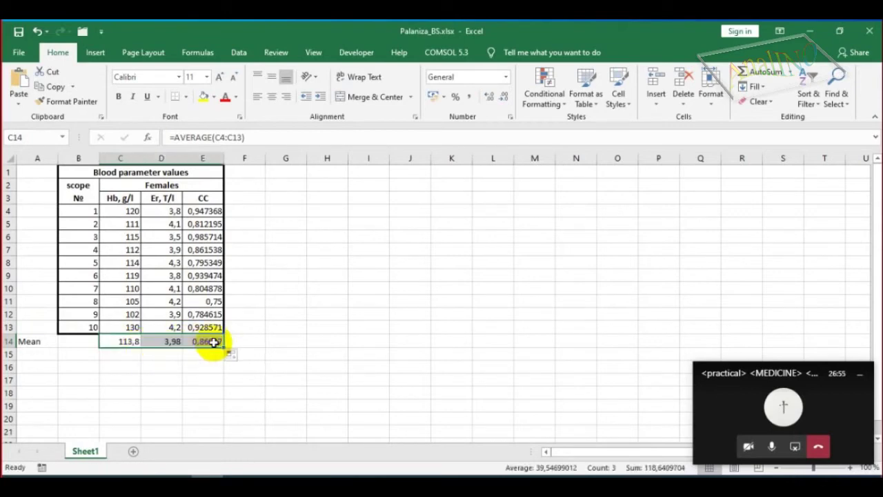
# Check the next parameter name in the PDF's Task 2 table and enter the row label Max in cell A15 in Excel.
pyautogui.click(130, 354)
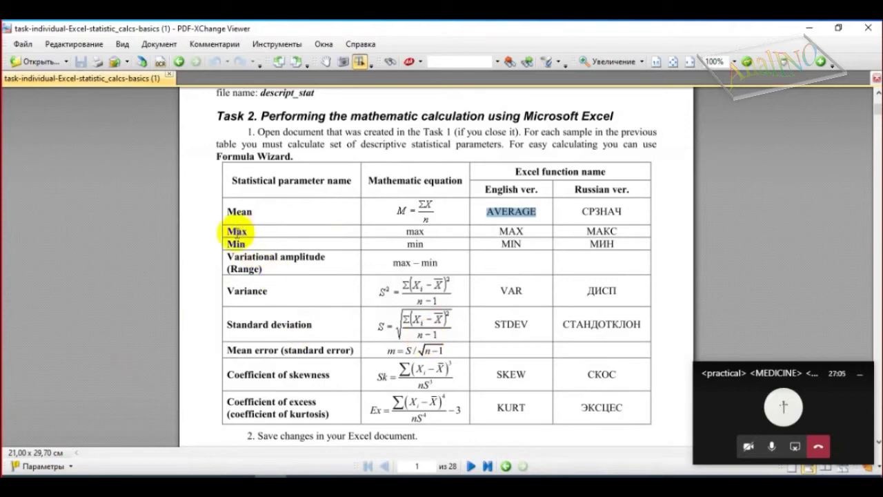
pyautogui.doubleClick(237, 232)
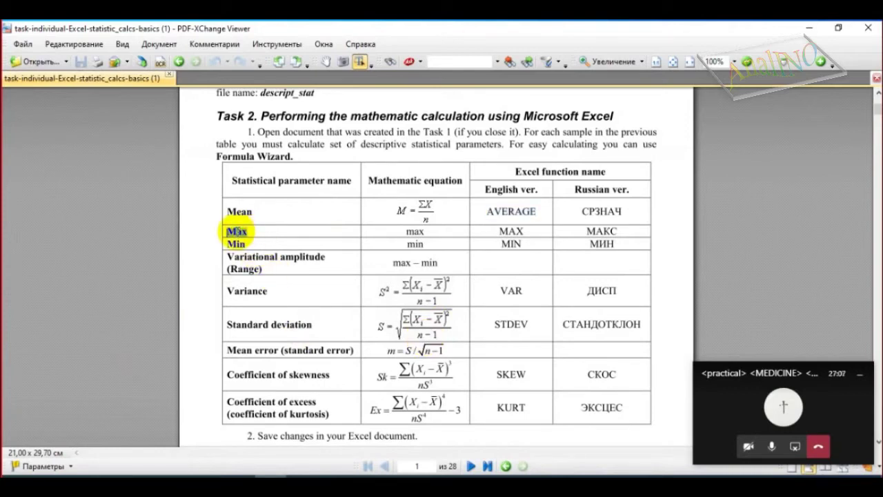
pyautogui.hotkey('alt', 'Tab')
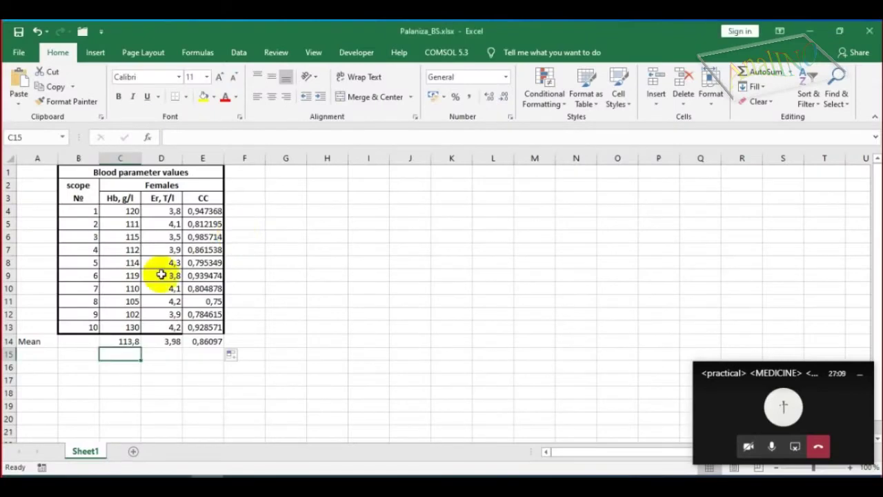
pyautogui.click(46, 354)
pyautogui.write('Max')
# Look up the Max function name in the PDF, enter =MAX(C4:C13) in C15 in Excel, and fill it across to E15.
pyautogui.click(119, 353)
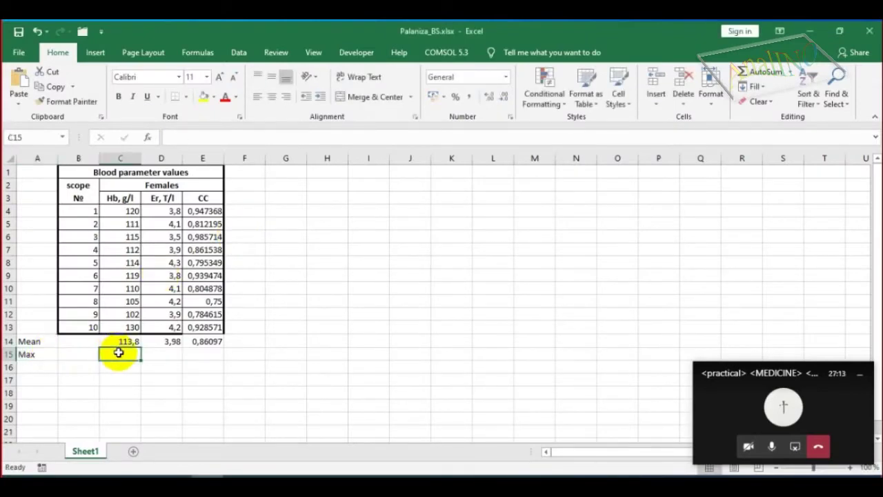
pyautogui.hotkey('alt', 'Tab')
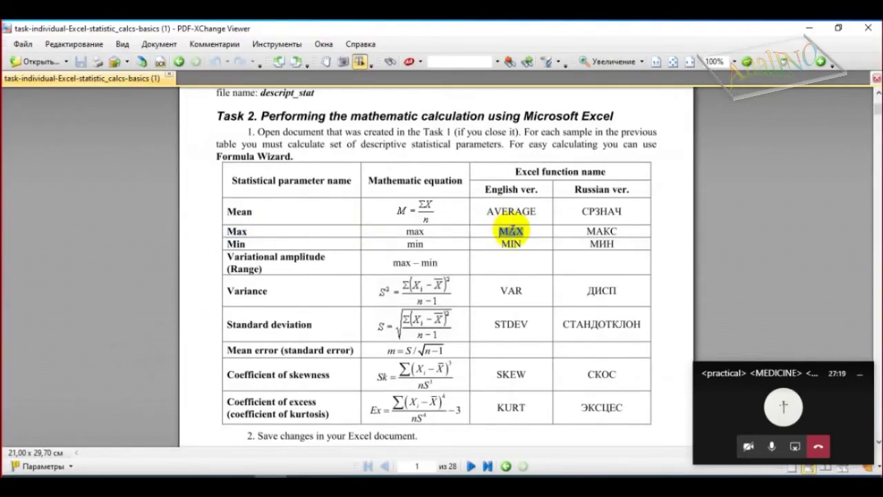
pyautogui.hotkey('alt', 'Tab')
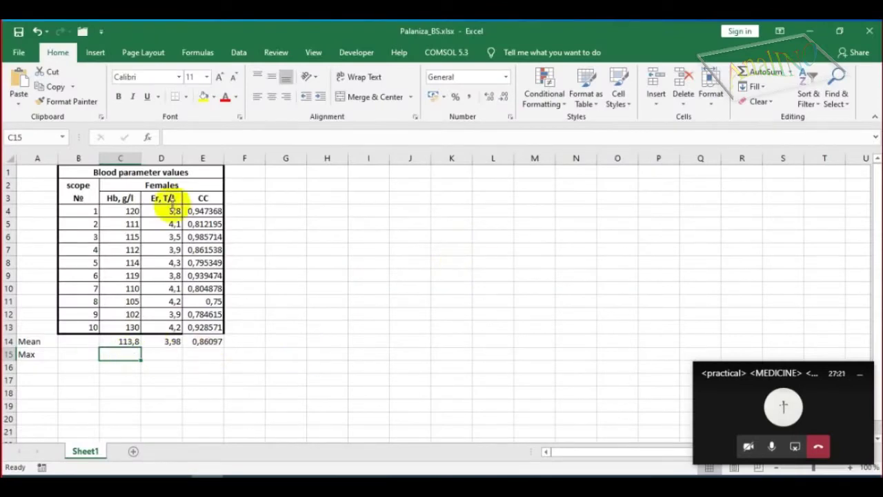
pyautogui.click(194, 138)
pyautogui.write('=')
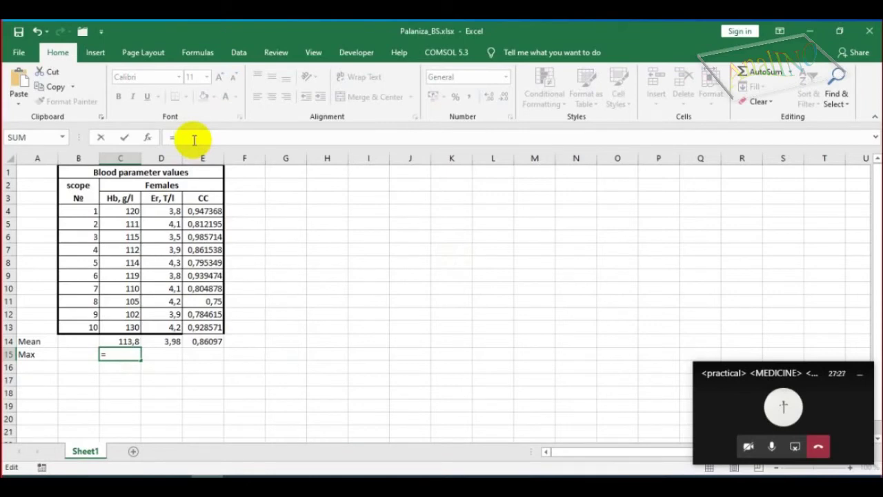
pyautogui.write('MAX')
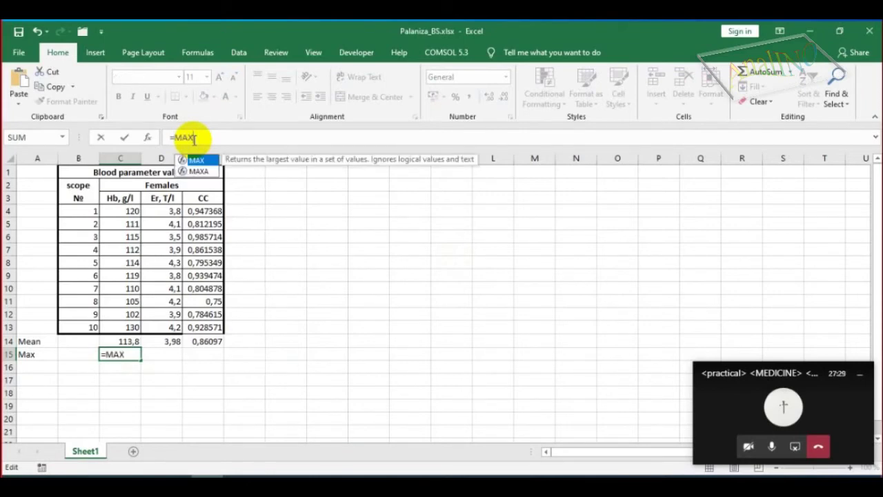
pyautogui.write('()')
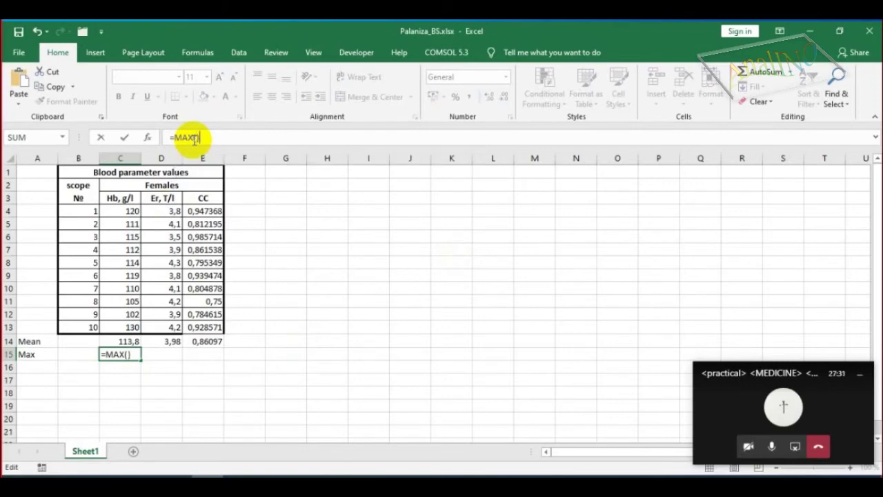
pyautogui.click(196, 138)
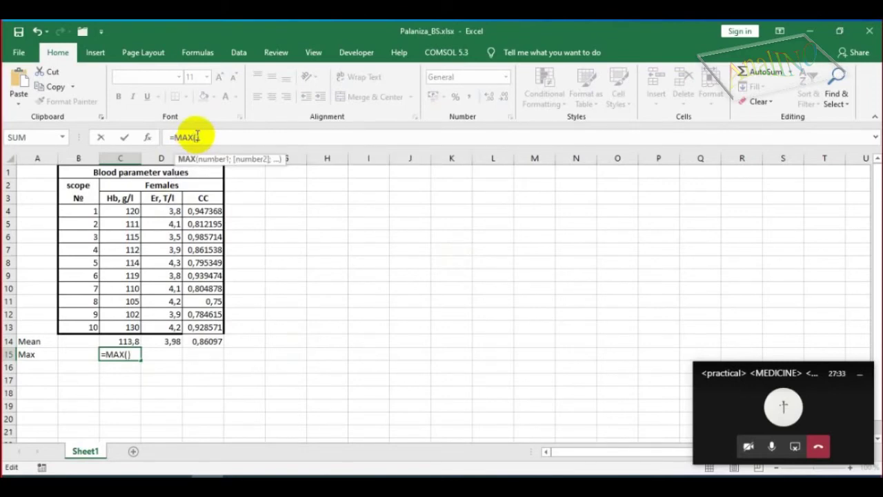
pyautogui.click(198, 136)
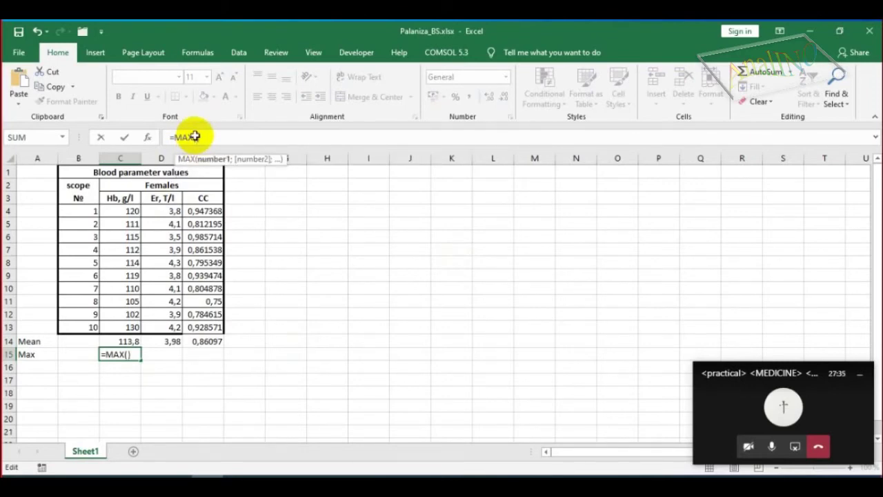
pyautogui.moveTo(123, 210); pyautogui.dragTo(114, 328)
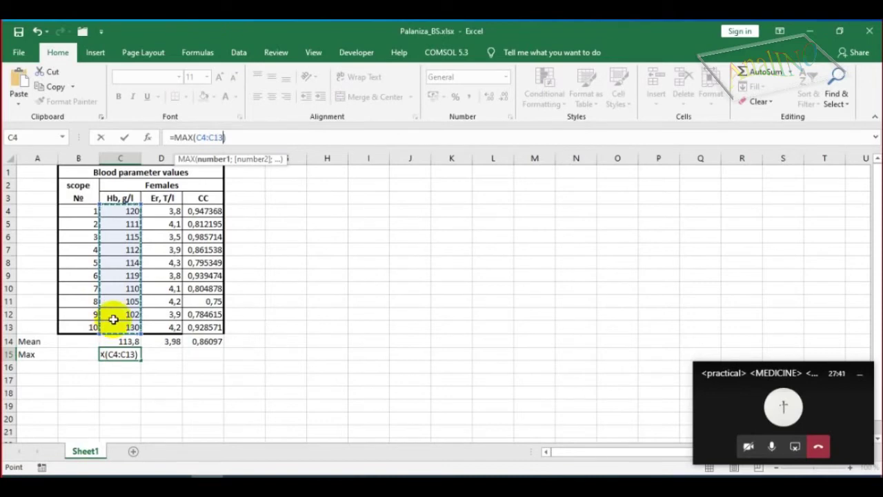
pyautogui.press('Return')
pyautogui.click(138, 355)
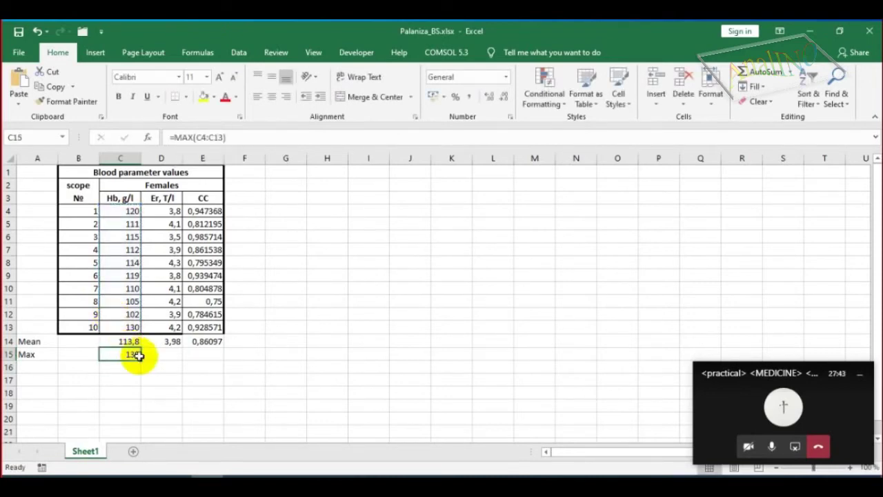
pyautogui.moveTo(140, 359); pyautogui.dragTo(206, 359)
# Check the parameter name after Max in the PDF and enter the row label Min in cell A16 in Excel.
pyautogui.hotkey('alt', 'Tab')
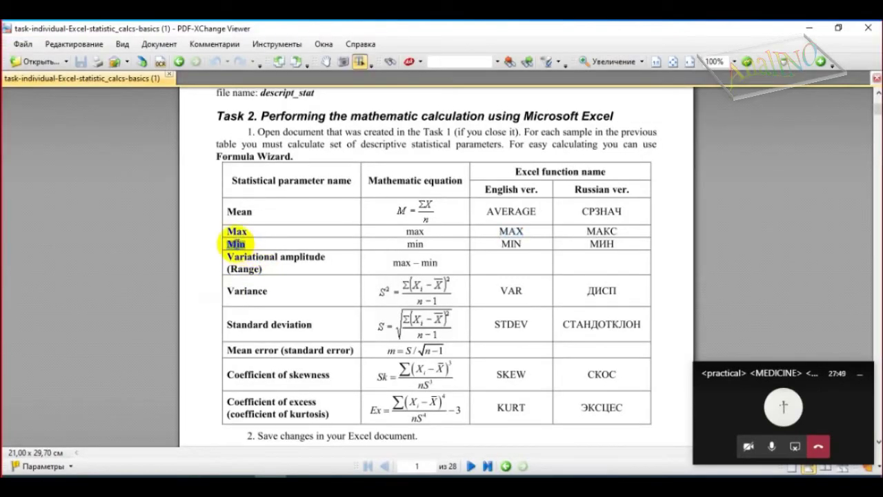
pyautogui.hotkey('alt', 'Tab')
pyautogui.click(28, 367)
pyautogui.write('Min')
# Look up the Min function name in the PDF, enter =MIN(C4:C13) in C16 in Excel, and fill it across to E16.
pyautogui.click(115, 365)
pyautogui.hotkey('alt', 'Tab')
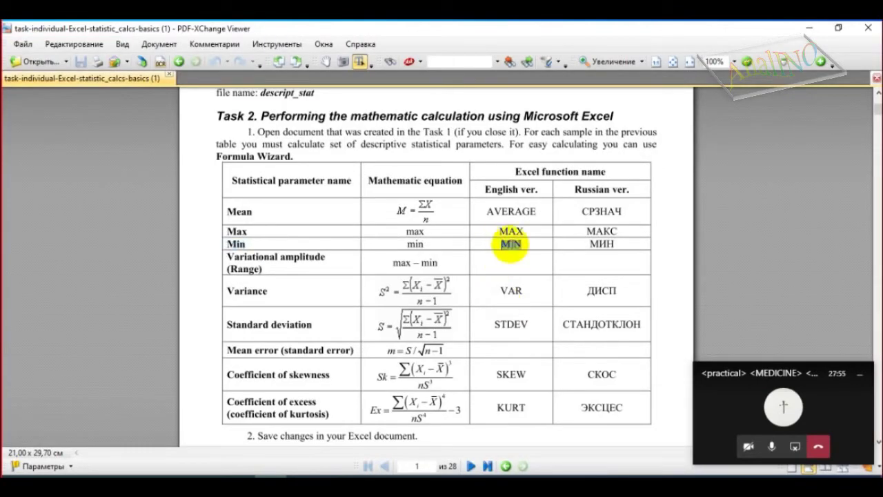
pyautogui.hotkey('alt', 'Tab')
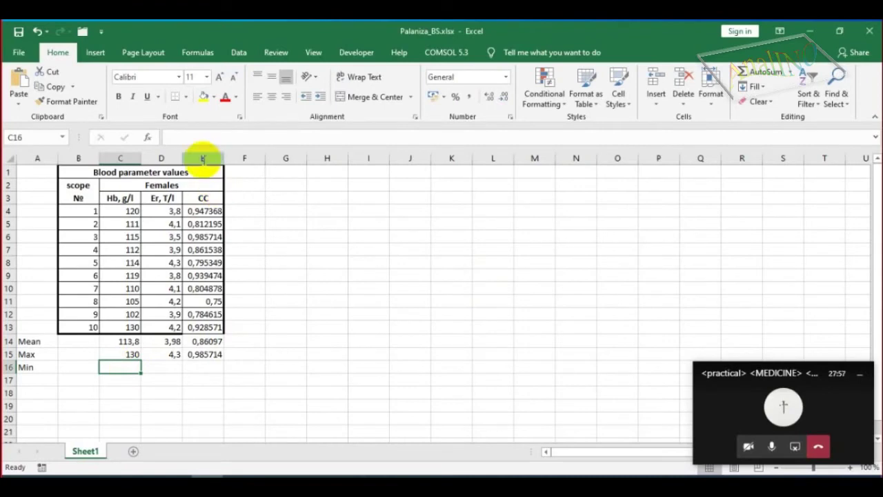
pyautogui.write('=')
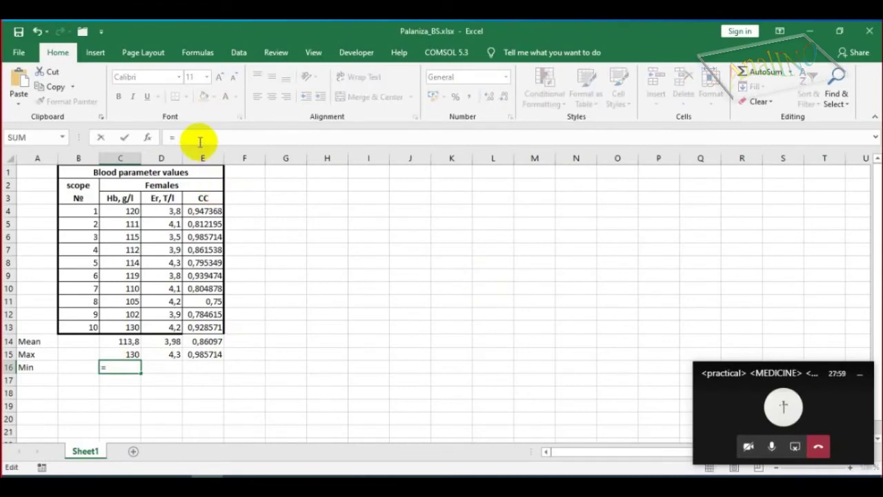
pyautogui.write('MIN()')
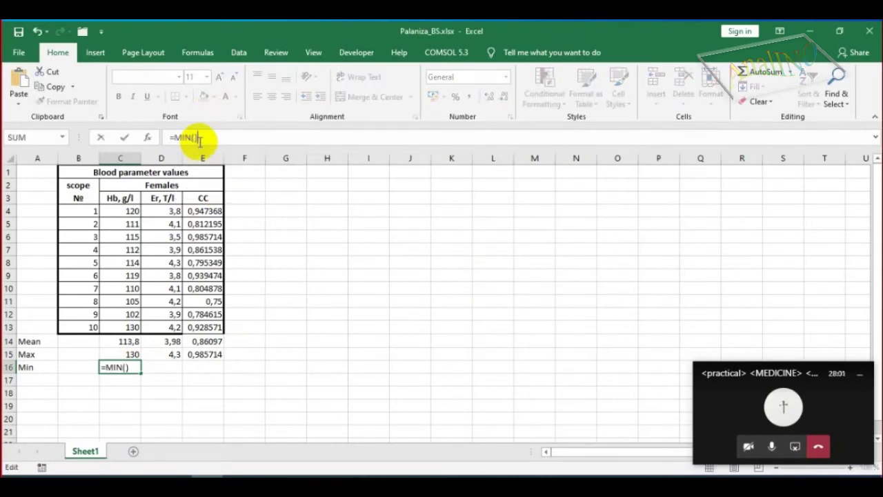
pyautogui.press('Left')
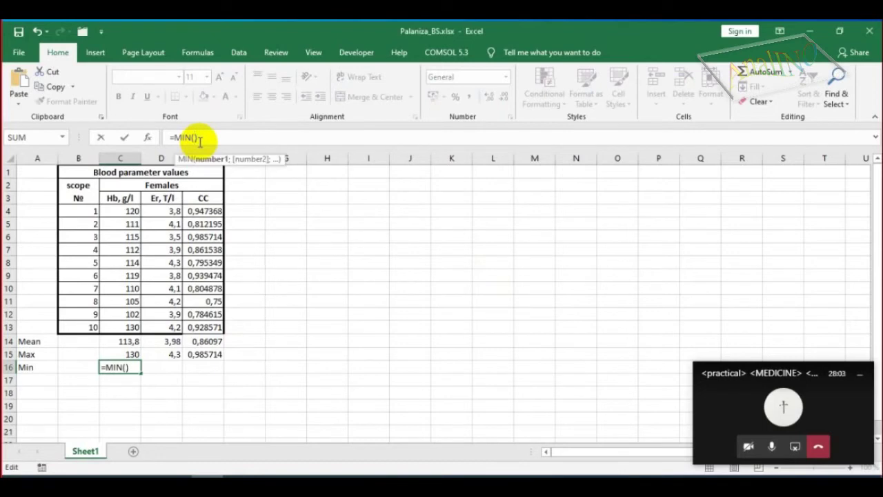
pyautogui.moveTo(124, 211); pyautogui.dragTo(117, 327)
pyautogui.press('Return')
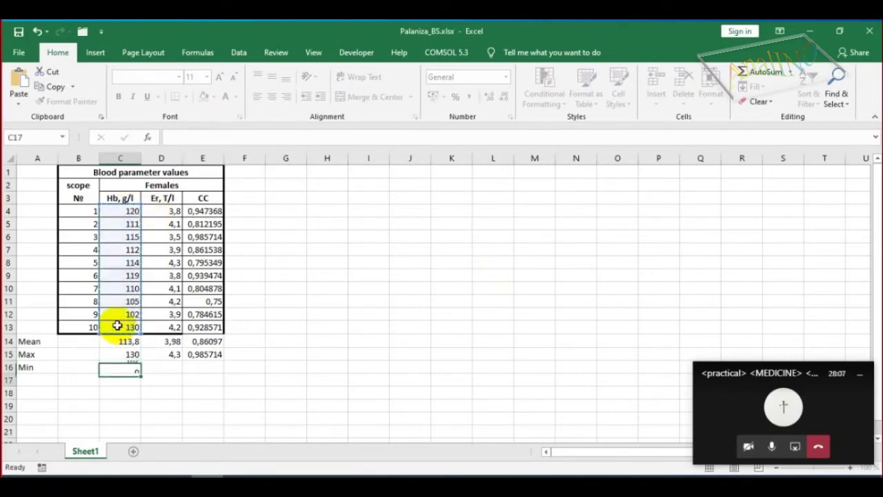
pyautogui.click(131, 366)
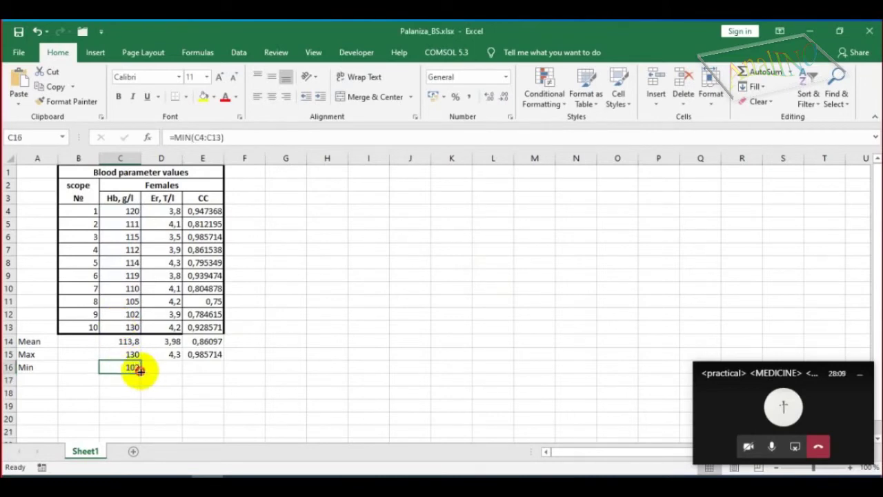
pyautogui.moveTo(144, 371); pyautogui.dragTo(207, 378)
# Check the range equation in the PDF, then copy the parameter name Variational amplitude (Range) into cell A17 in Excel.
pyautogui.hotkey('alt', 'Tab')
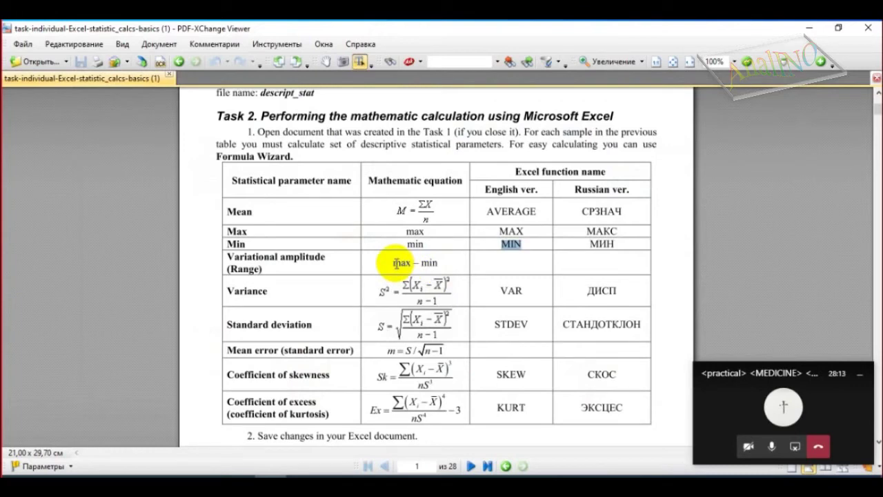
pyautogui.moveTo(394, 263); pyautogui.dragTo(450, 259)
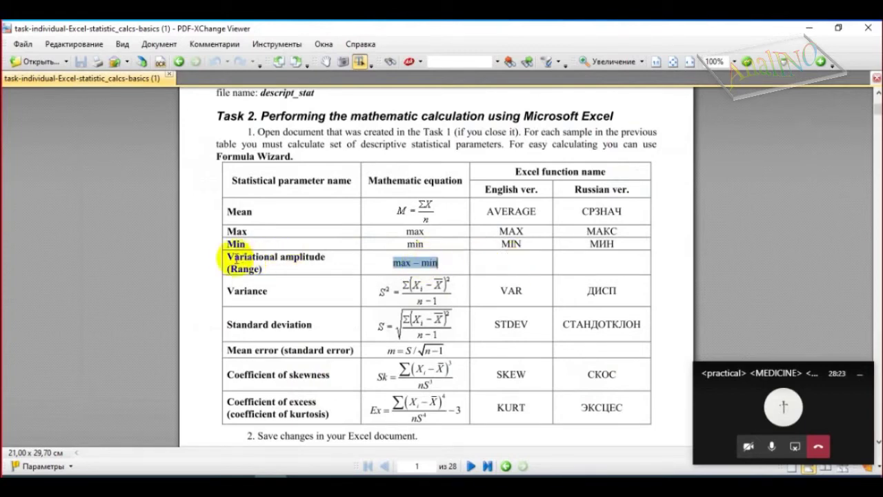
pyautogui.moveTo(229, 259); pyautogui.dragTo(268, 275)
pyautogui.hotkey('ctrl', 'c')
pyautogui.hotkey('alt', 'Tab')
pyautogui.click(31, 378)
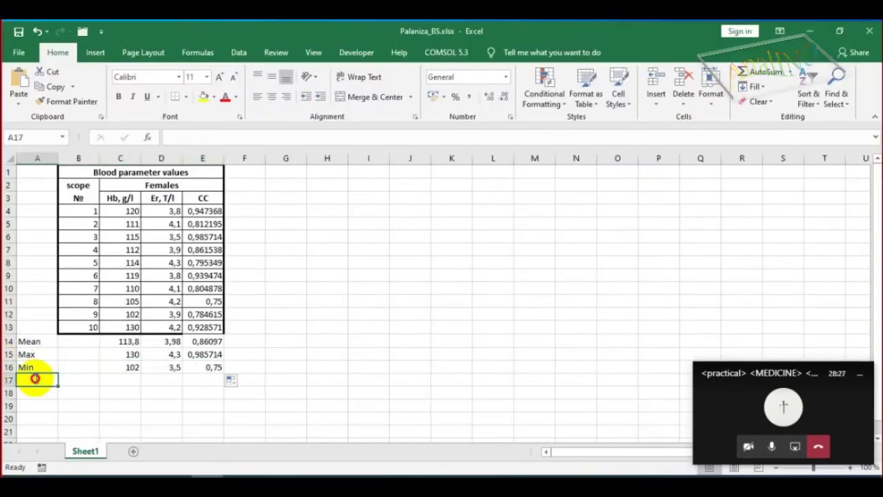
pyautogui.doubleClick(34, 378)
pyautogui.hotkey('ctrl', 'v')
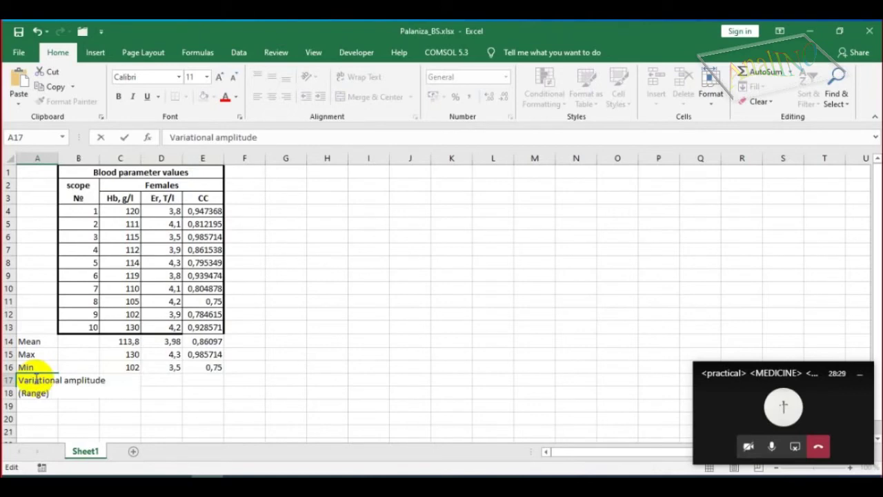
# Confirm the A17 label, widen column A to 23,14, and refit row 17's height to the two-line text.
pyautogui.press('Return')
pyautogui.click(37, 380)
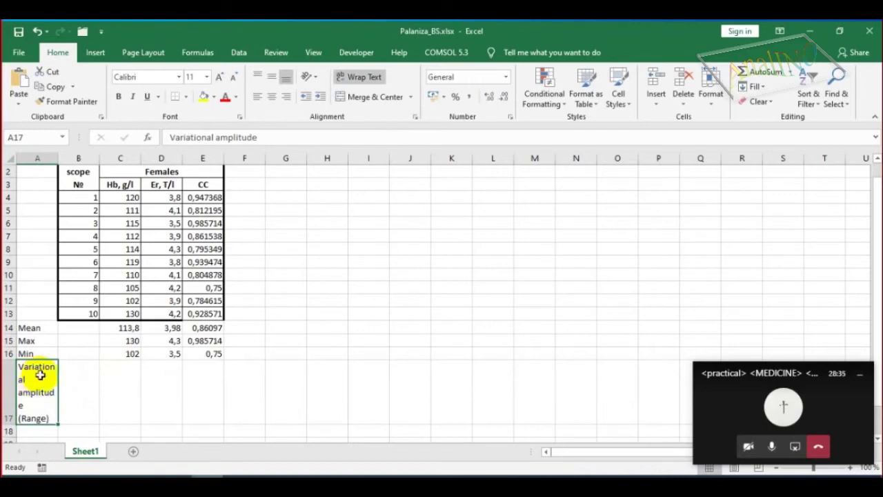
pyautogui.moveTo(57, 159); pyautogui.dragTo(125, 158)
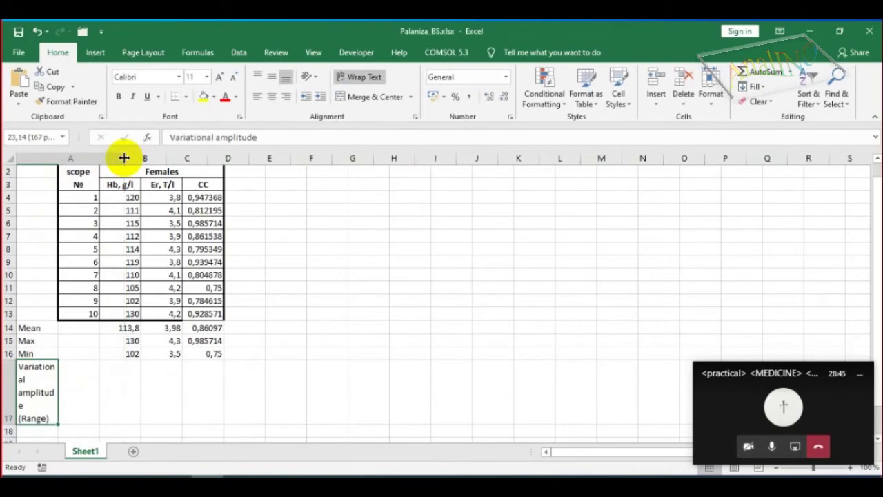
pyautogui.doubleClick(38, 397)
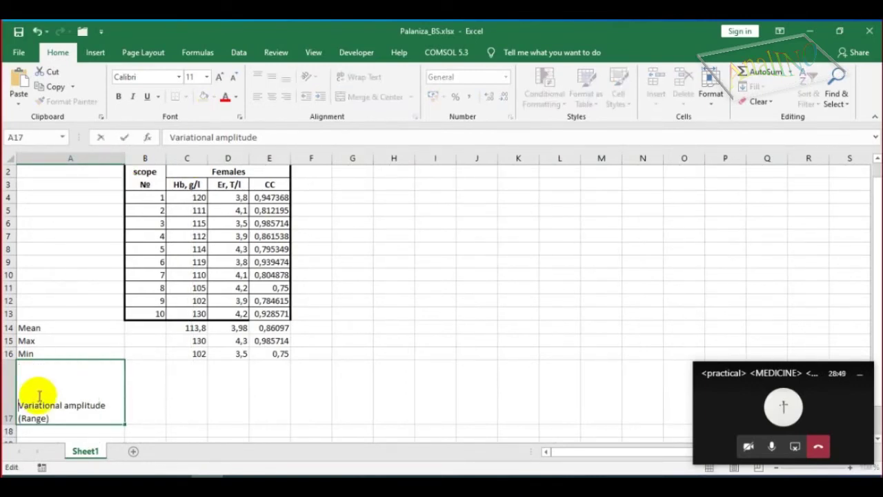
pyautogui.click(154, 390)
pyautogui.moveTo(153, 389); pyautogui.dragTo(152, 375)
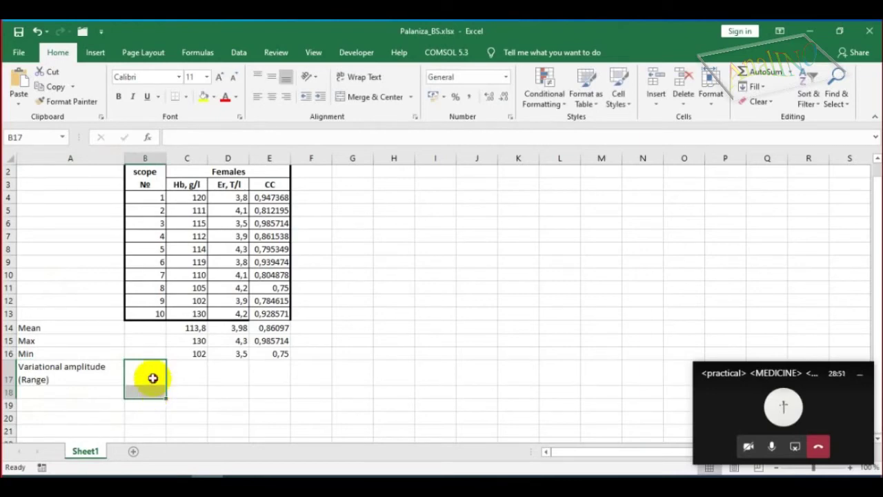
# Examine the Range equation in the PDF and compare it with the Max and Min cells C15 and C16 in Excel.
pyautogui.click(186, 370)
pyautogui.hotkey('alt', 'Tab')
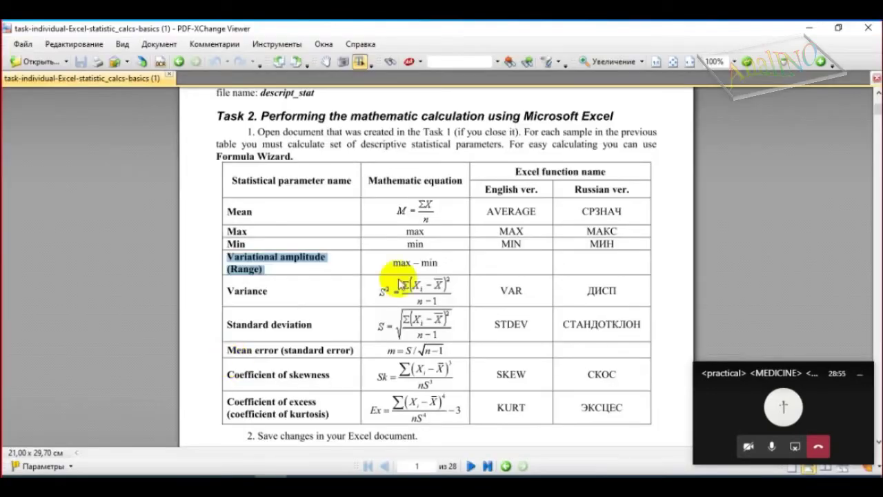
pyautogui.moveTo(393, 263); pyautogui.dragTo(439, 262)
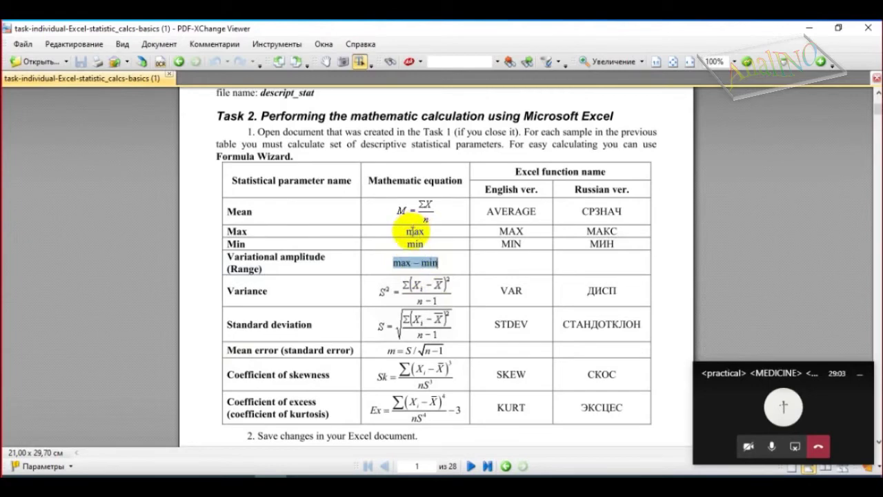
pyautogui.doubleClick(413, 232)
pyautogui.doubleClick(411, 243)
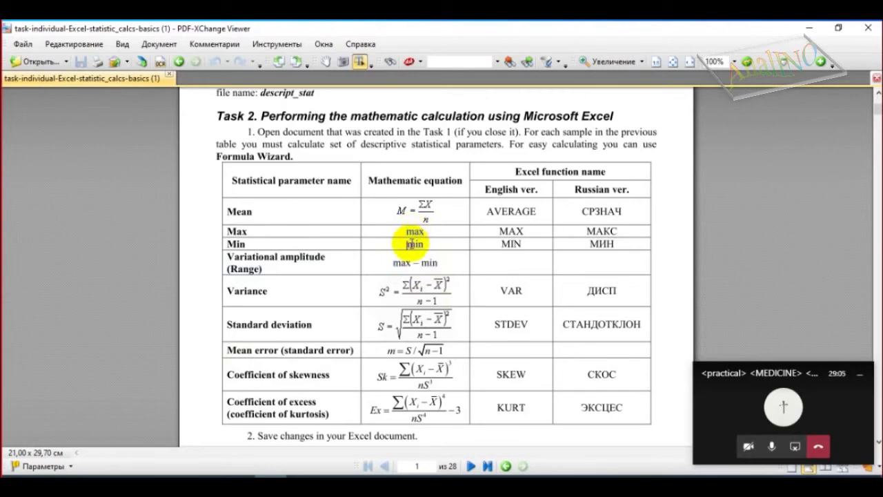
pyautogui.hotkey('alt', 'Tab')
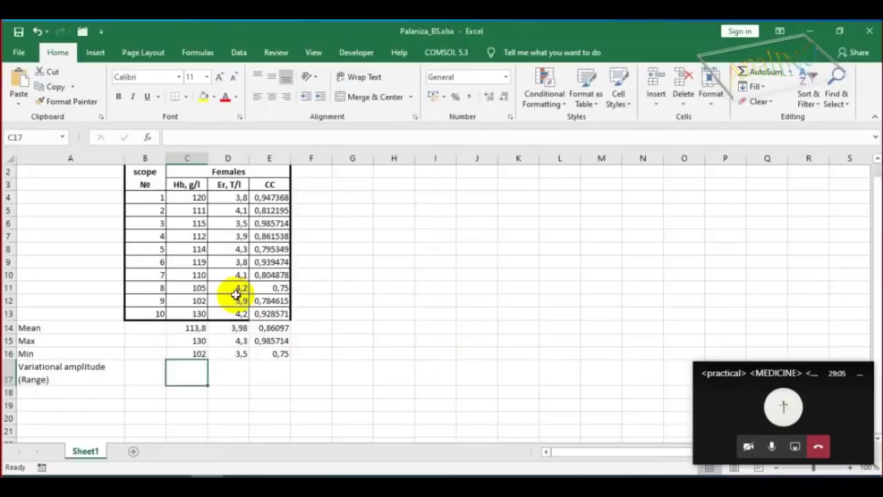
pyautogui.click(196, 340)
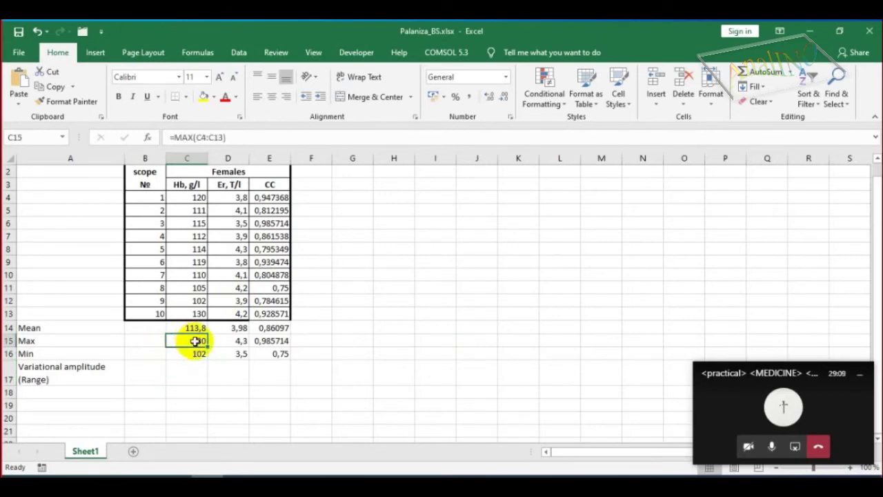
pyautogui.click(189, 354)
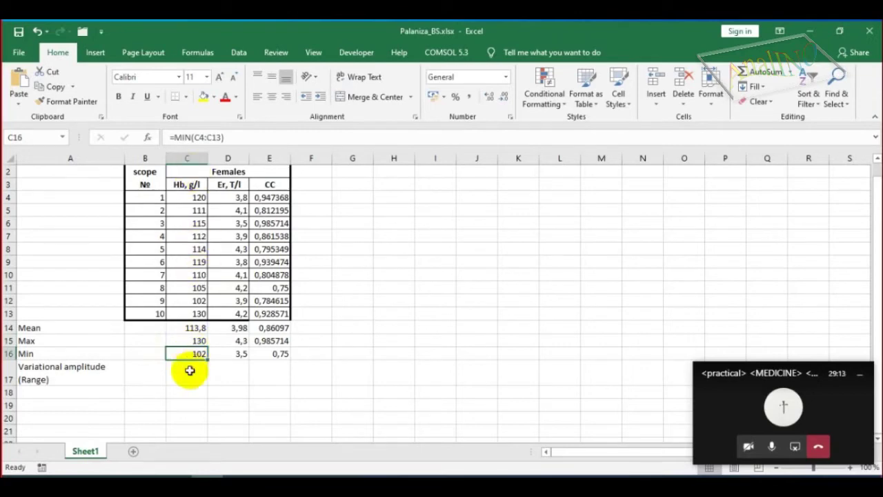
pyautogui.hotkey('alt', 'Tab')
pyautogui.hotkey('alt', 'Tab')
# Calculate the Hb range by entering =C15-C16 in cell C17.
pyautogui.click(187, 372)
pyautogui.click(185, 138)
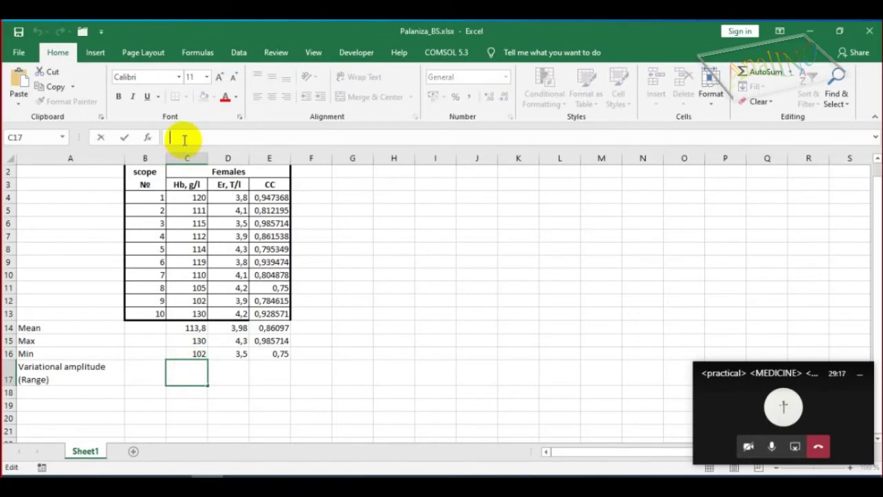
pyautogui.write('=')
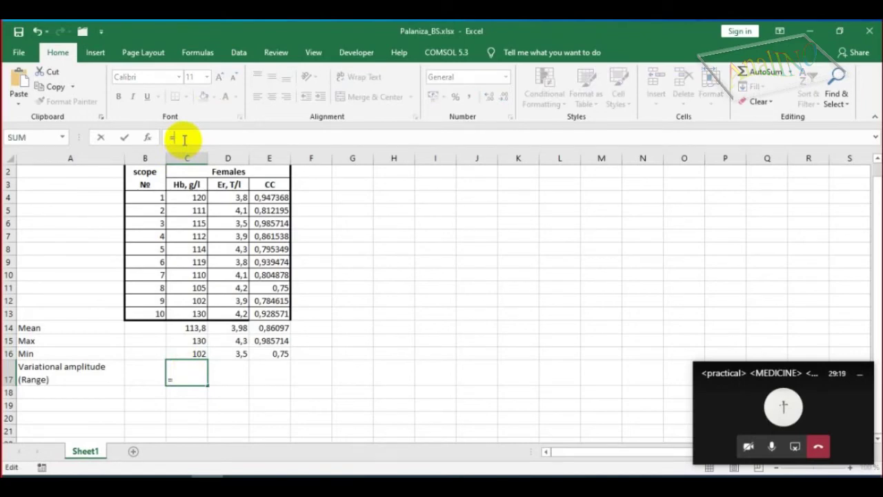
pyautogui.click(188, 341)
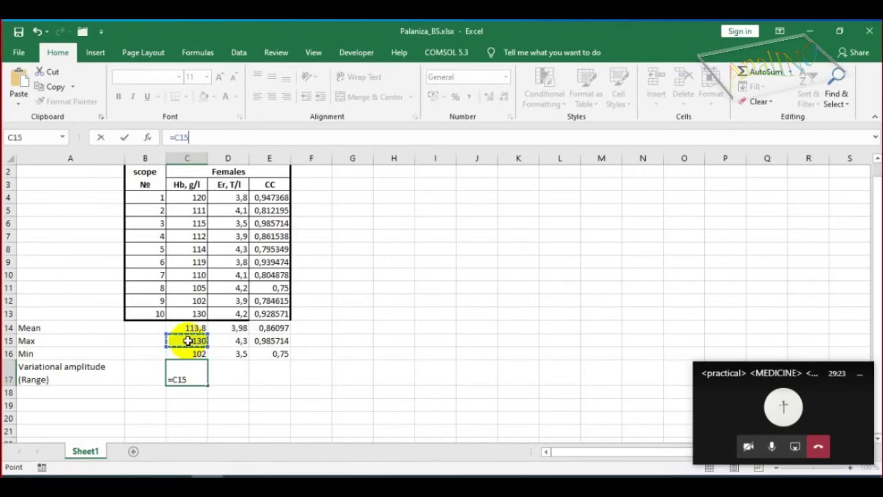
pyautogui.click(187, 354)
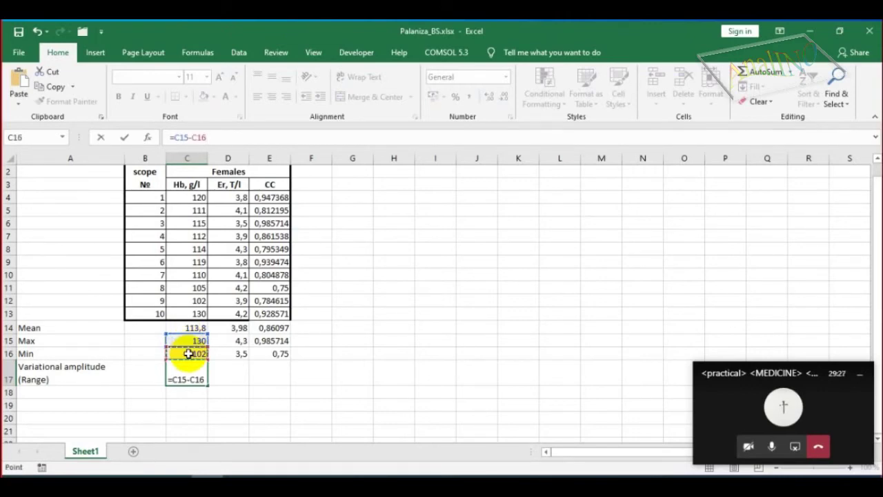
pyautogui.press('Return')
pyautogui.click(198, 374)
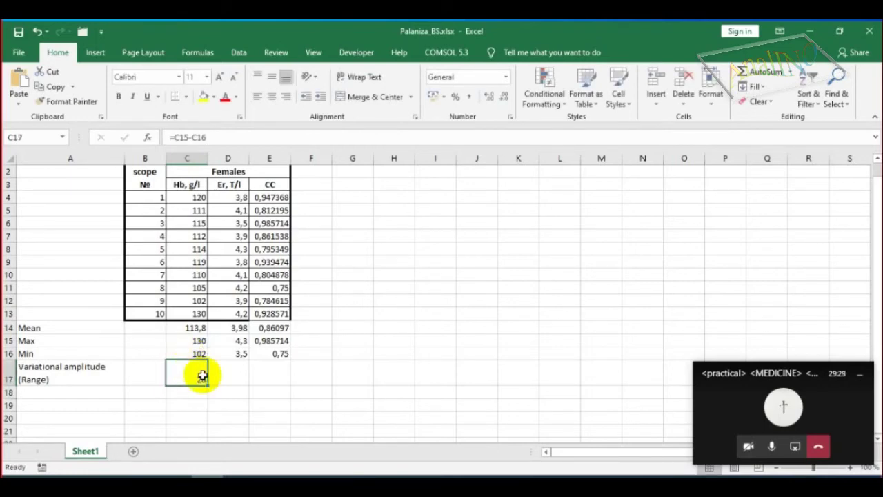
# Fill the range formula from C17 across to E17 and vertically middle-align cells A17:E17.
pyautogui.moveTo(208, 384); pyautogui.dragTo(275, 381)
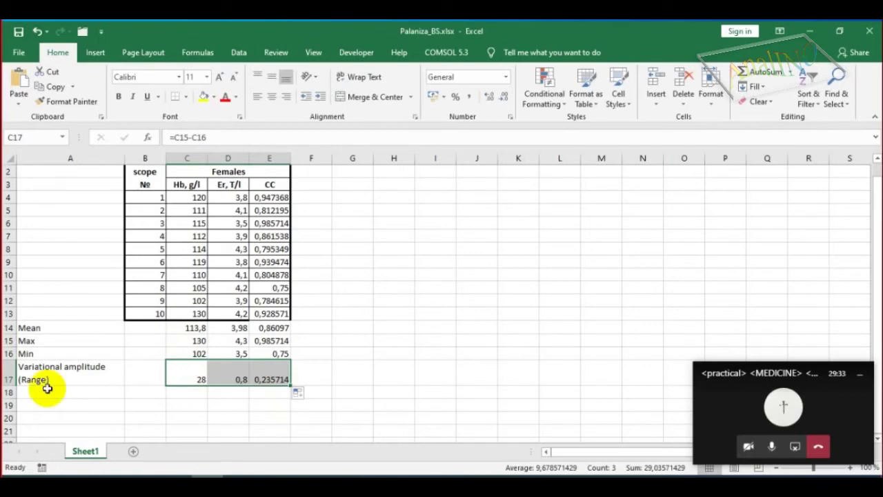
pyautogui.moveTo(47, 371); pyautogui.dragTo(270, 376)
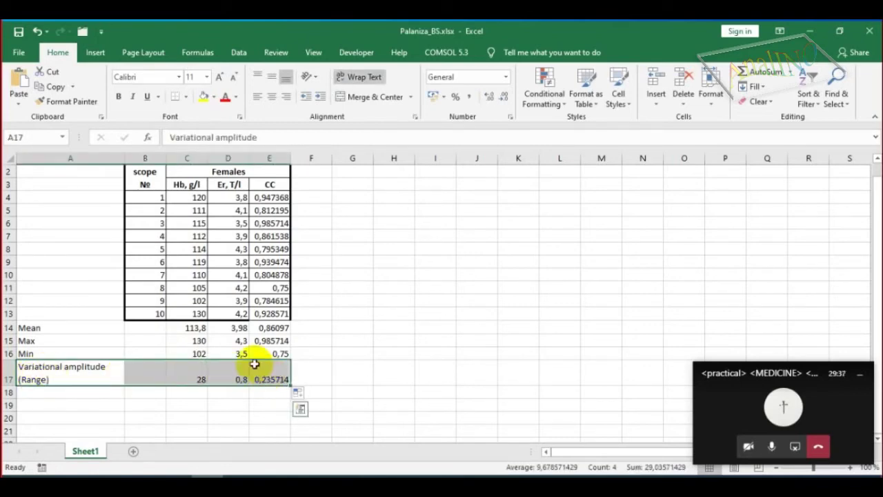
pyautogui.click(274, 76)
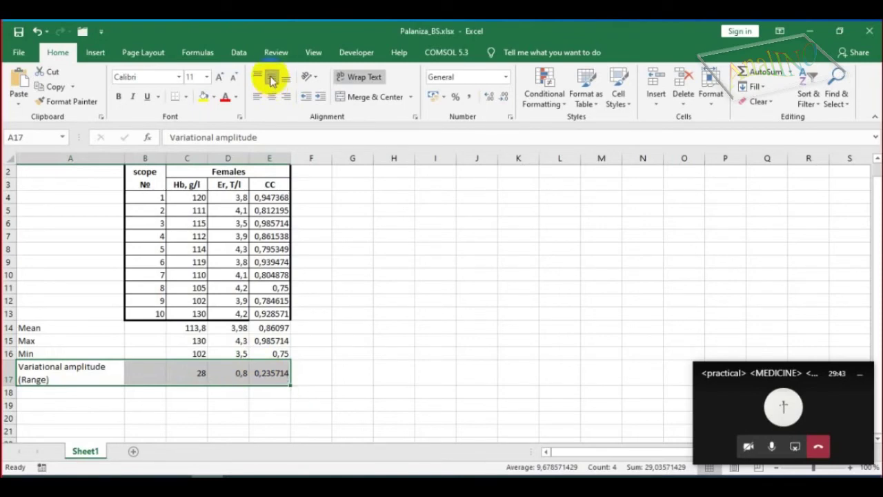
# Copy the parameter name Variance from the PDF table into cell A18 in Excel.
pyautogui.click(69, 393)
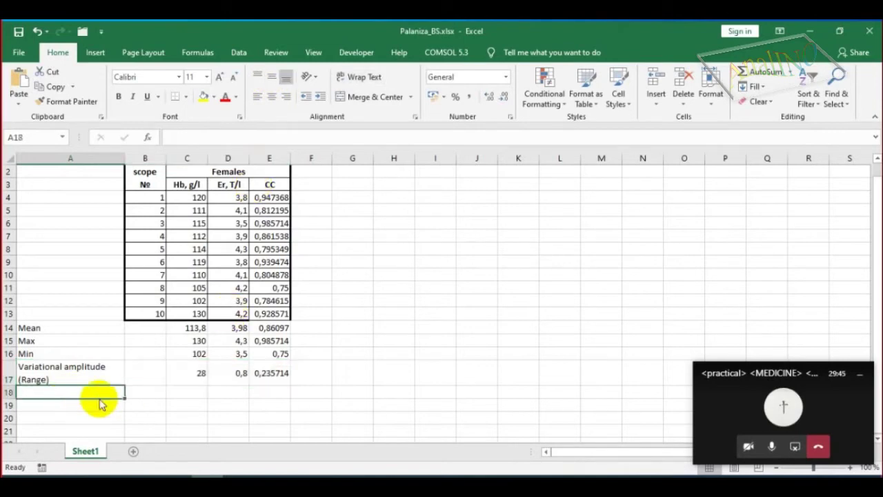
pyautogui.hotkey('alt', 'Tab')
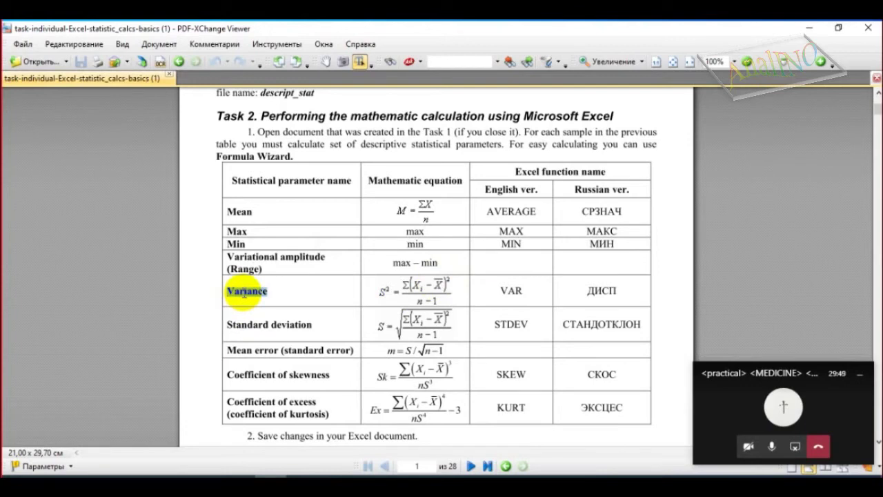
pyautogui.hotkey('alt', 'Tab')
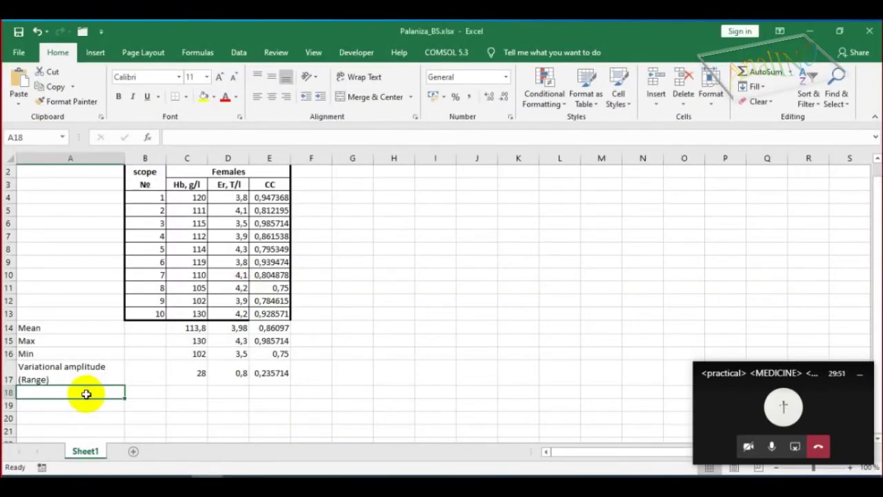
pyautogui.hotkey('ctrl', 'v')
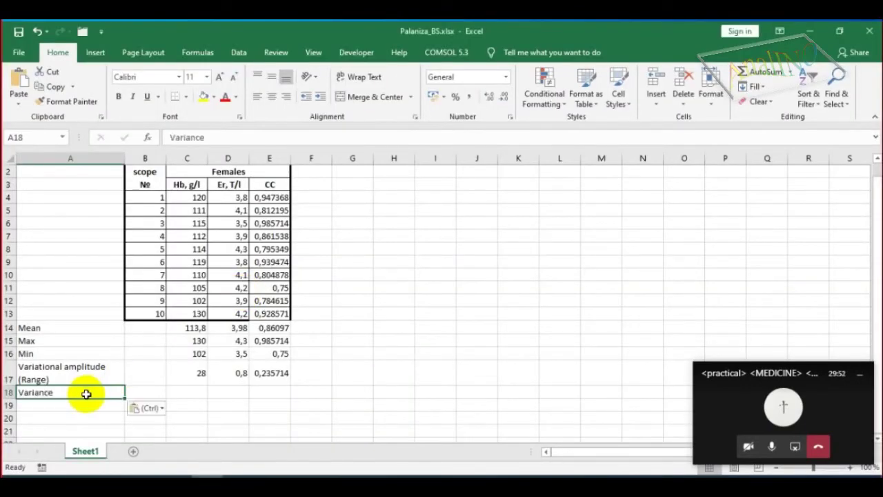
# Select C18 for the Hb variance and look up the English Variance function name in the PDF.
pyautogui.click(195, 391)
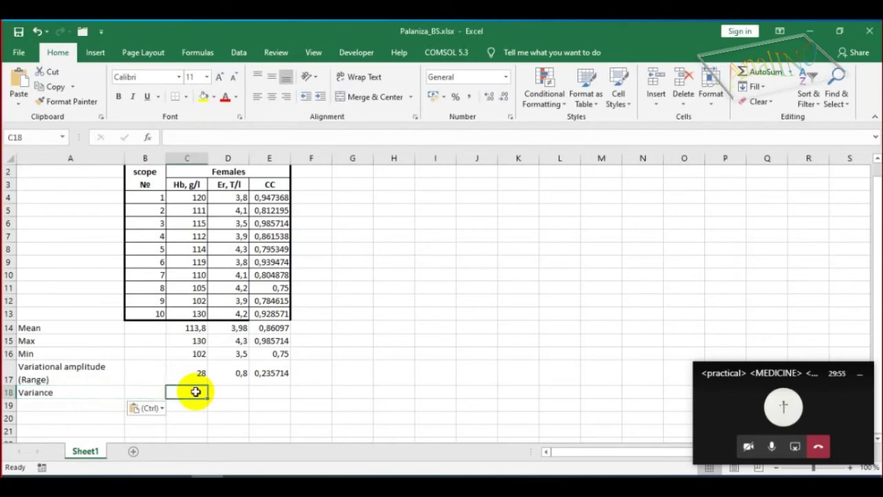
pyautogui.hotkey('alt', 'Tab')
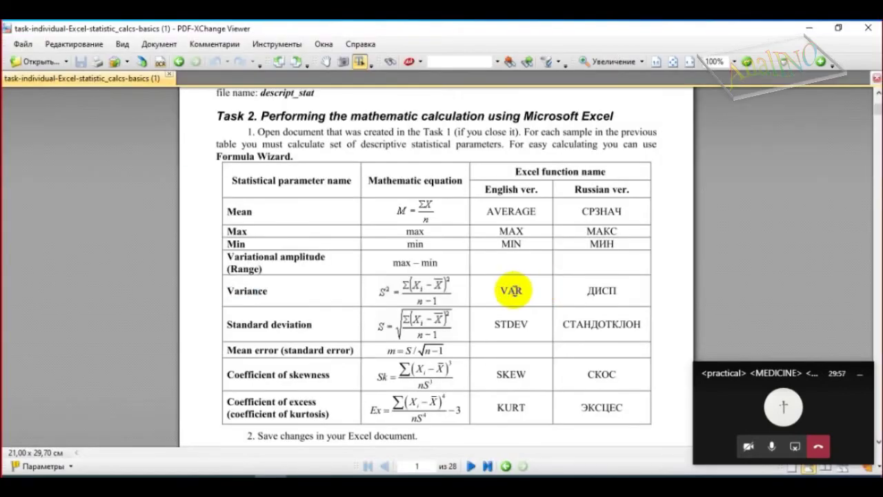
# Switch to the Excel workbook, calculate the Hb variance in C18 with =VAR(C4:C13), and fill the formula across to E18.
pyautogui.hotkey('alt', 'Tab')
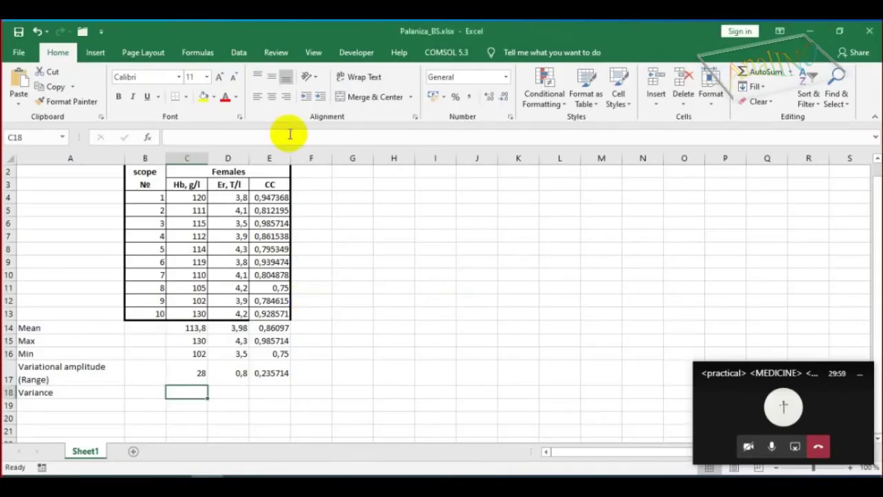
pyautogui.click(275, 137)
pyautogui.write('=VAR()')
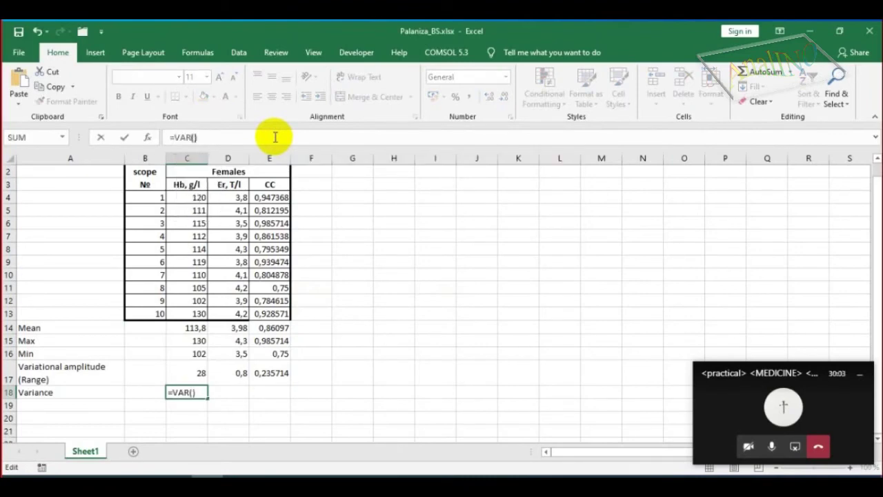
pyautogui.press('Left')
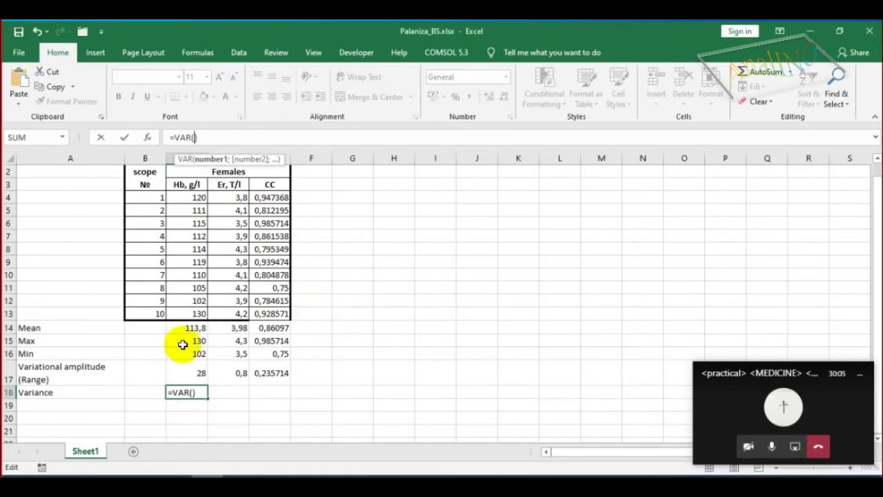
pyautogui.moveTo(187, 197); pyautogui.dragTo(192, 311)
pyautogui.press('Return')
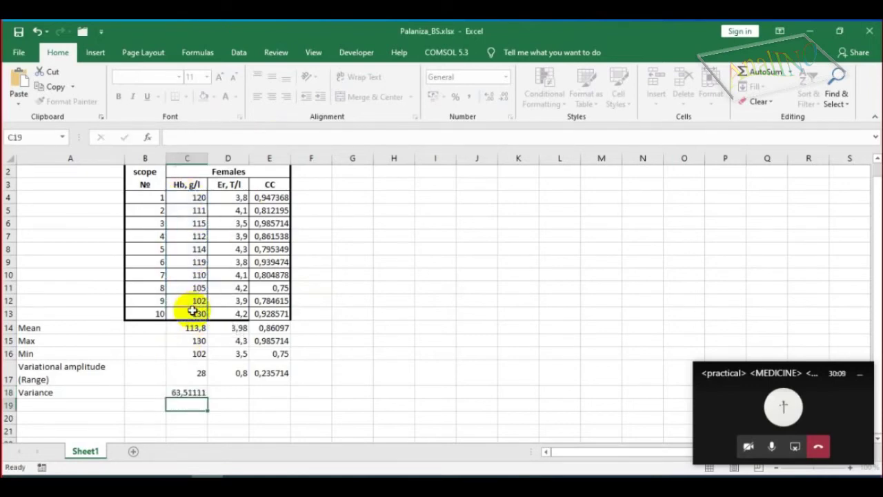
pyautogui.click(197, 391)
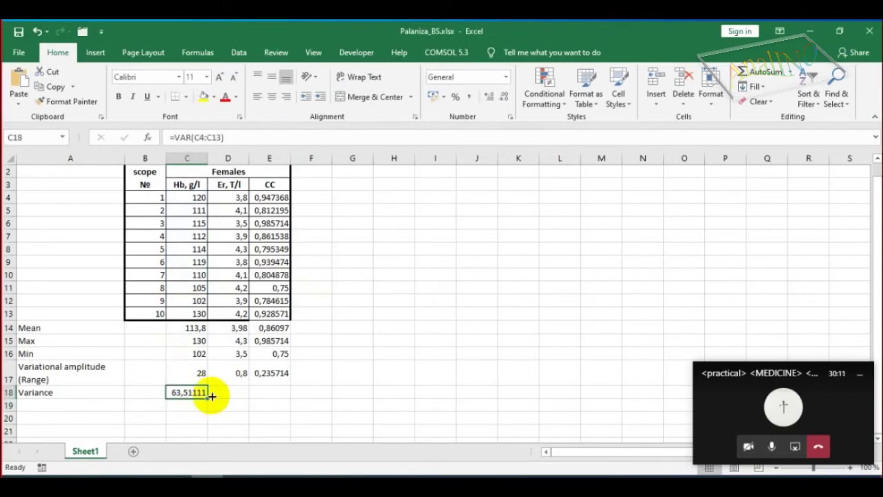
pyautogui.moveTo(208, 395); pyautogui.dragTo(286, 394)
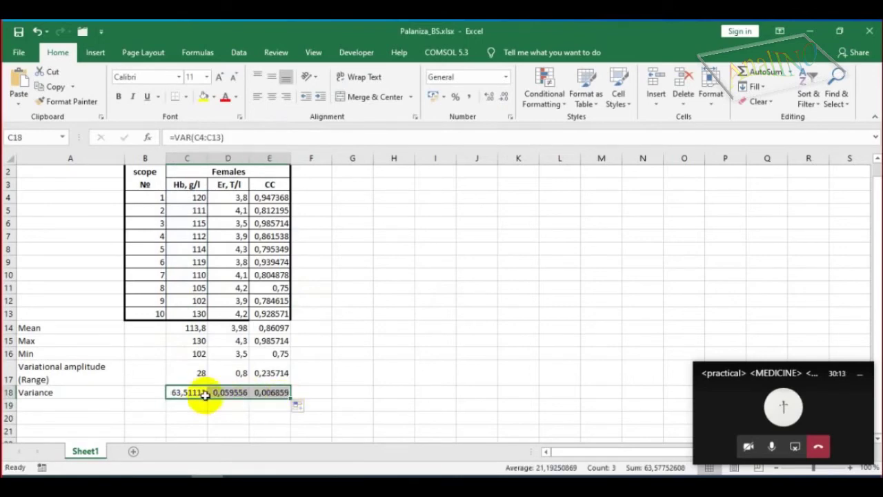
# Copy the label "Standard deviation" from the PDF task table into cell A19 of the Excel sheet.
pyautogui.hotkey('alt', 'Tab')
pyautogui.moveTo(228, 325); pyautogui.dragTo(308, 326)
pyautogui.hotkey('ctrl', 'c')
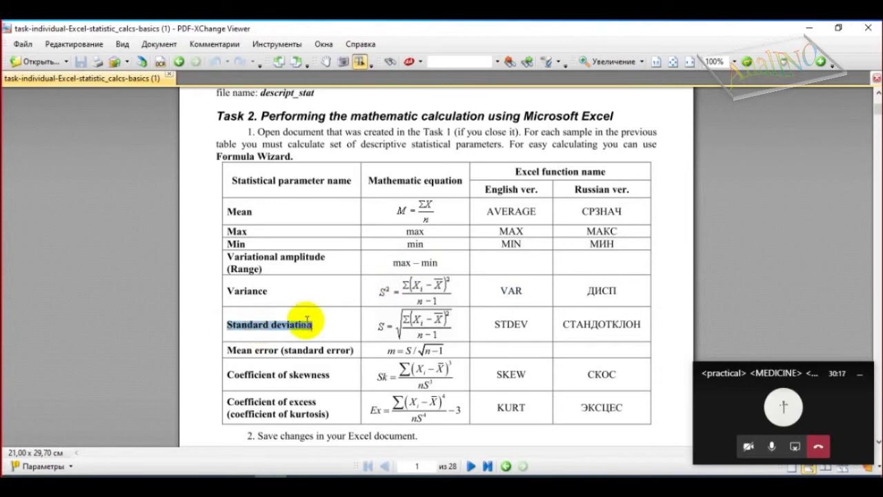
pyautogui.hotkey('alt', 'Tab')
pyautogui.click(45, 405)
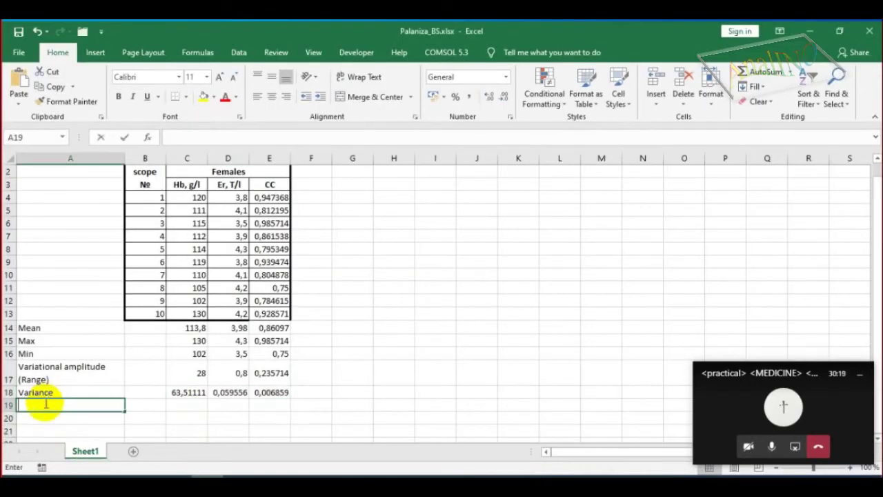
pyautogui.hotkey('ctrl', 'v')
# Using the function name copied from the PDF table, enter =STDEV(C4:C13) in C19 of the Excel sheet and fill it across to E19.
pyautogui.hotkey('alt', 'Tab')
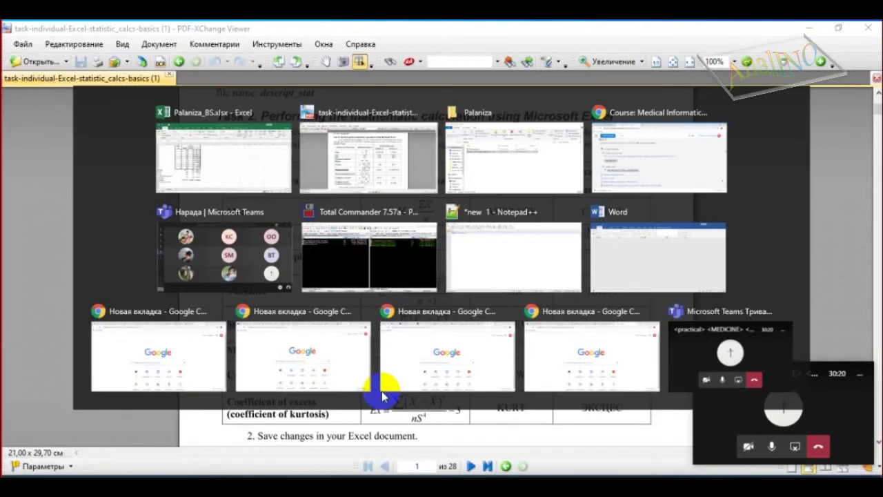
pyautogui.doubleClick(511, 323)
pyautogui.hotkey('ctrl', 'c')
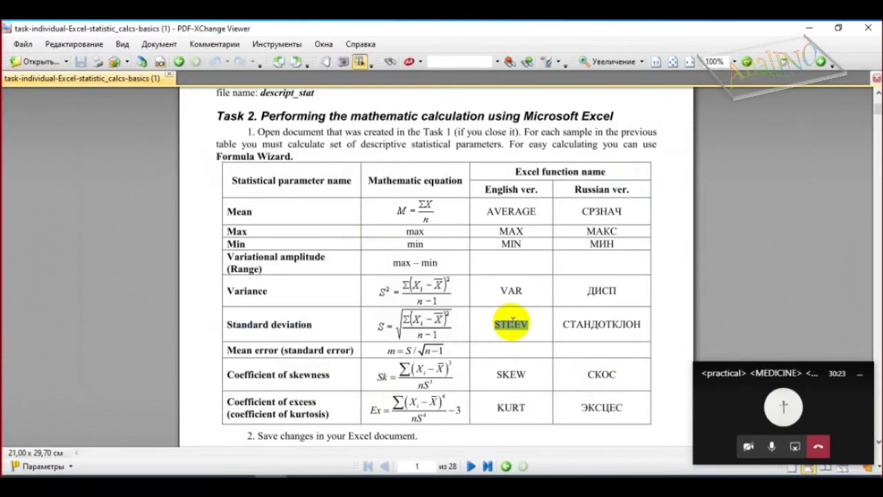
pyautogui.hotkey('alt', 'Tab')
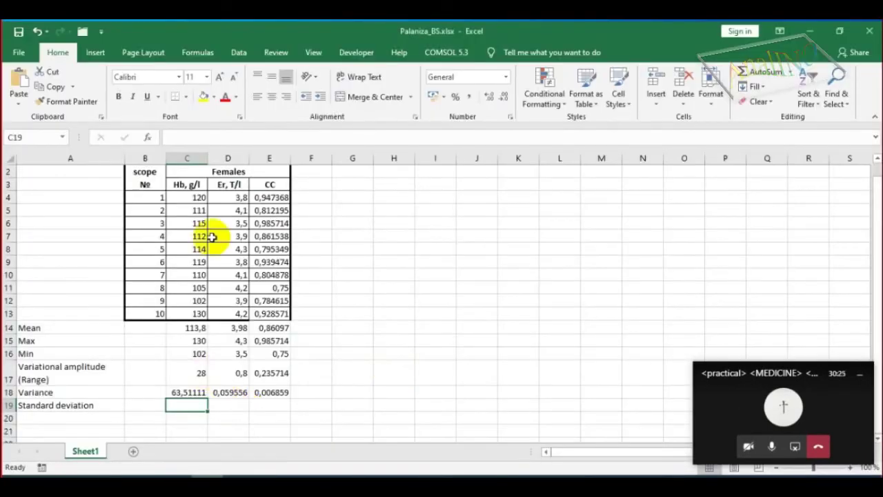
pyautogui.click(208, 143)
pyautogui.write('=')
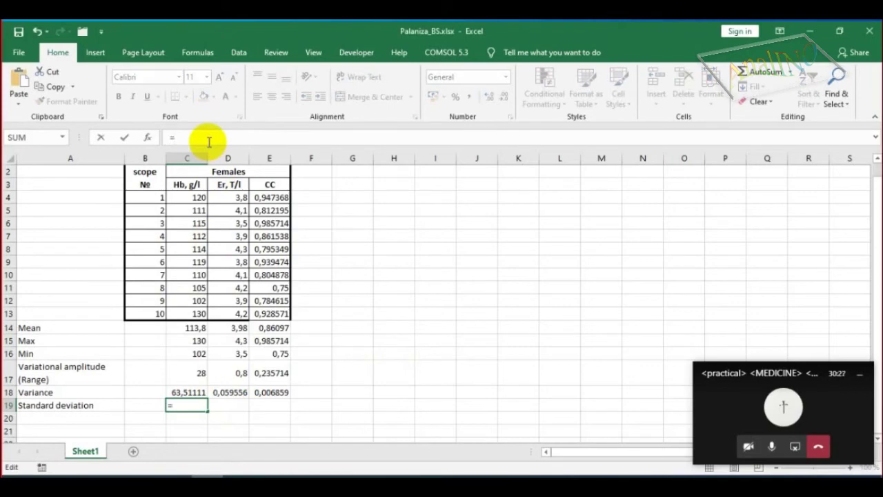
pyautogui.hotkey('ctrl', 'v')
pyautogui.write('()')
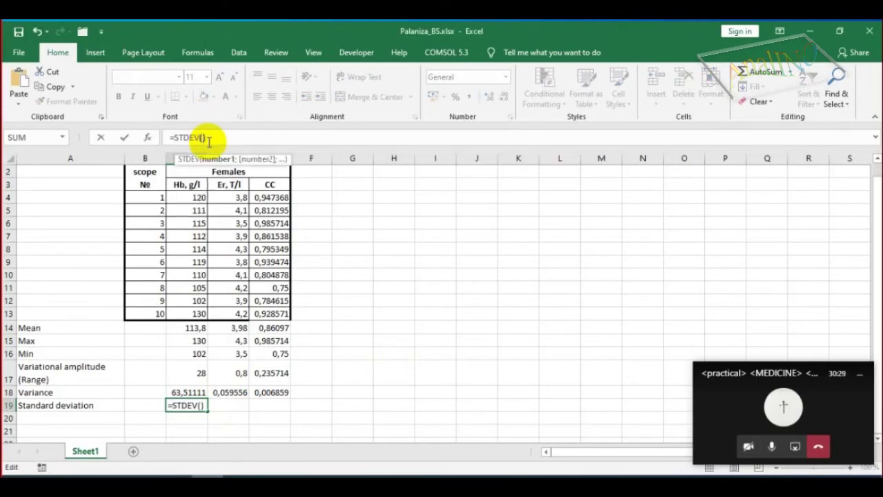
pyautogui.press('Left')
pyautogui.moveTo(191, 198); pyautogui.dragTo(184, 316)
pyautogui.press('Return')
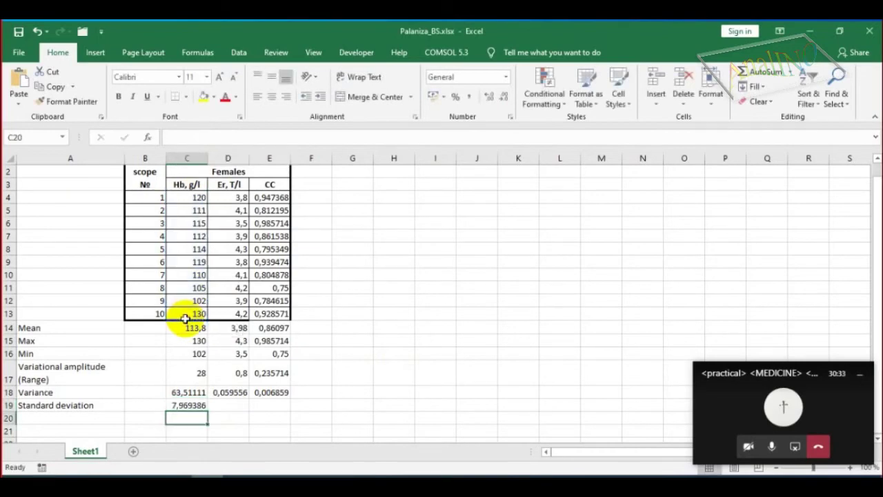
pyautogui.click(202, 409)
pyautogui.moveTo(208, 413); pyautogui.dragTo(290, 408)
# Copy the label "Mean error (standard error)" from the PDF table into A20 of the Excel sheet and widen column A to fit it.
pyautogui.hotkey('alt', 'Tab')
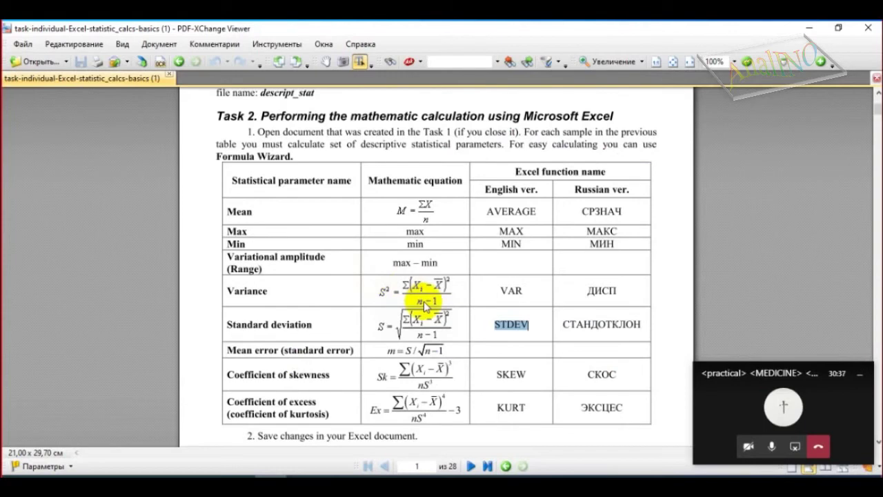
pyautogui.scroll(-1, 414, 297)
pyautogui.moveTo(229, 319); pyautogui.dragTo(357, 319)
pyautogui.hotkey('ctrl', 'c')
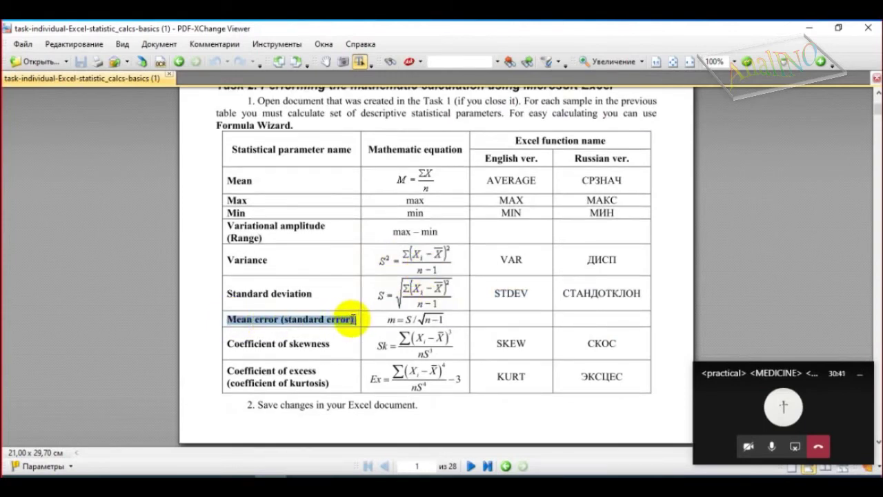
pyautogui.hotkey('alt', 'Tab')
pyautogui.click(54, 416)
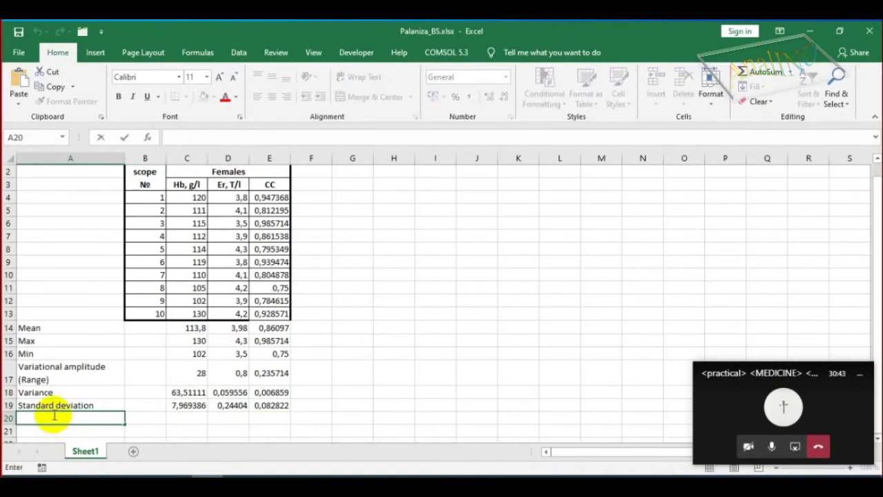
pyautogui.hotkey('ctrl', 'v')
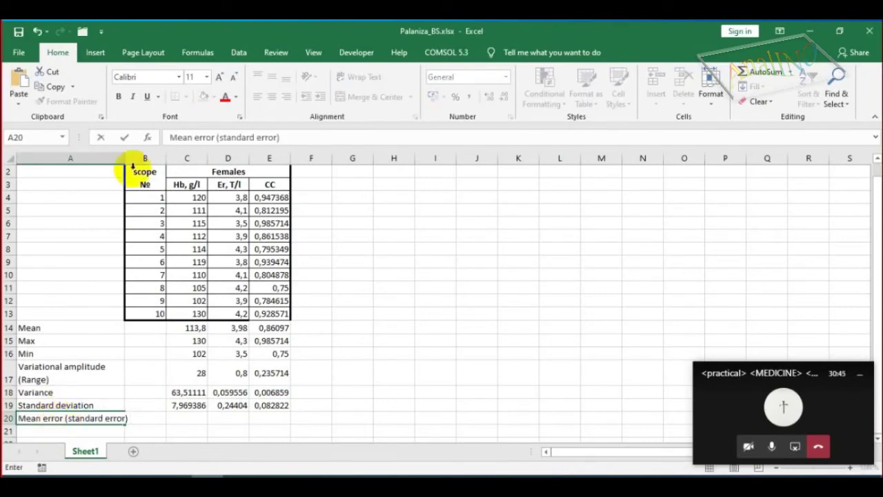
pyautogui.press('Return')
pyautogui.moveTo(127, 158); pyautogui.dragTo(133, 158)
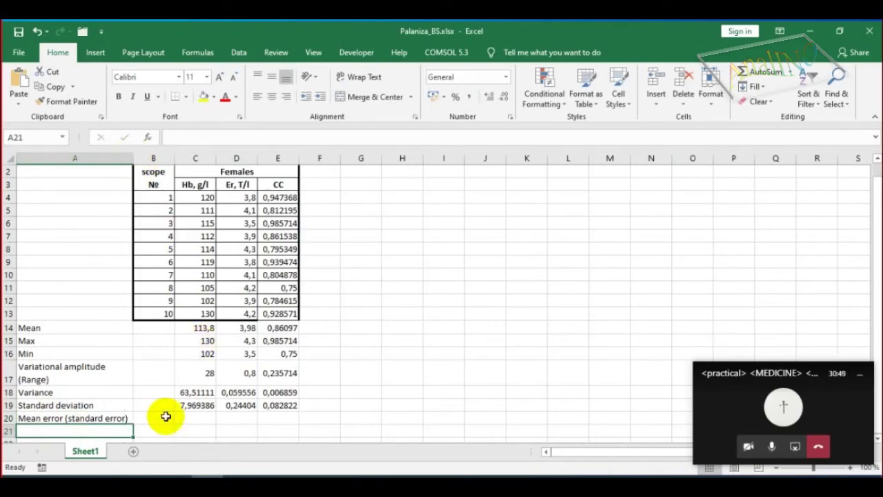
# Examine the mean error equation in the PDF table, relating S and n to the data in the Excel sheet.
pyautogui.click(192, 419)
pyautogui.hotkey('alt', 'Tab')
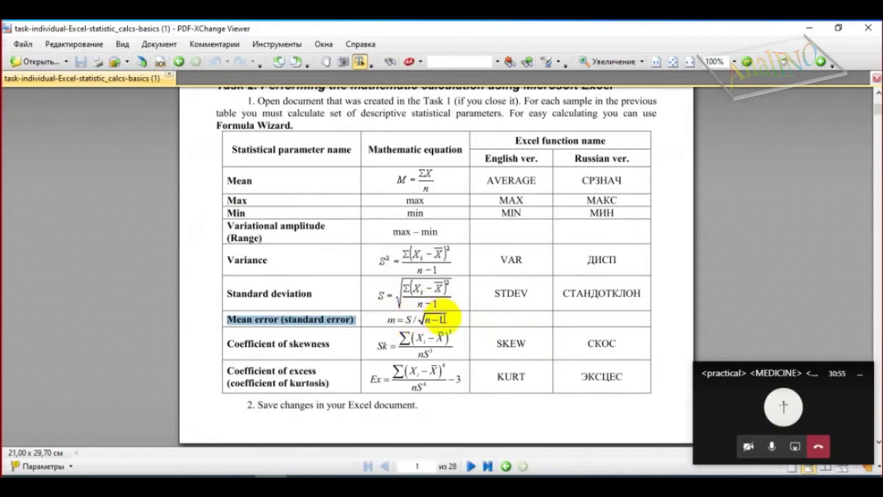
pyautogui.click(504, 320)
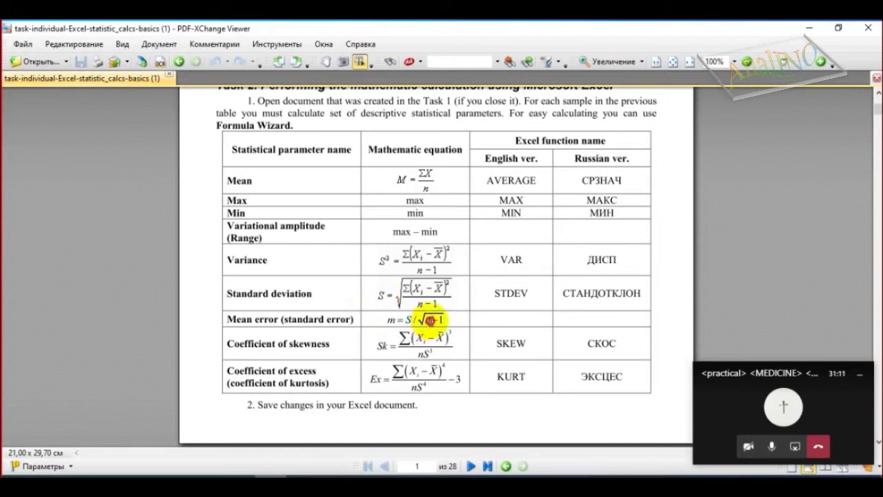
pyautogui.doubleClick(429, 319)
pyautogui.doubleClick(425, 321)
pyautogui.tripleClick(428, 320)
pyautogui.click(429, 321)
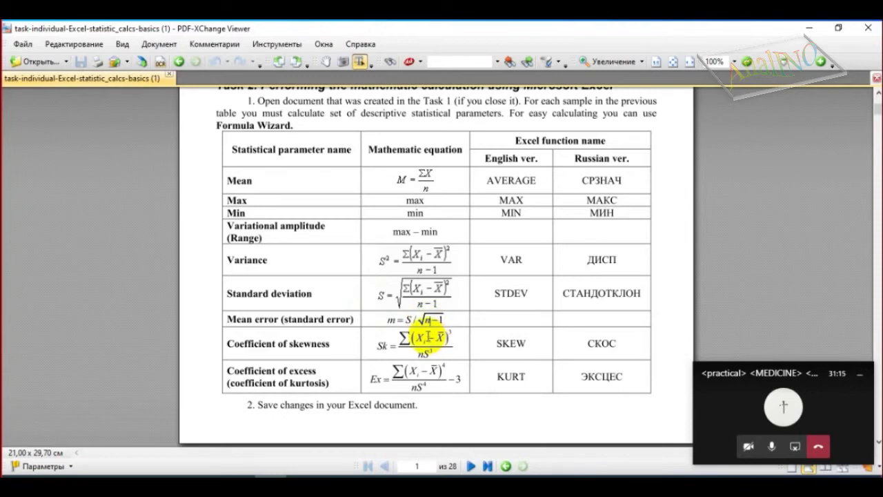
pyautogui.hotkey('alt', 'Tab')
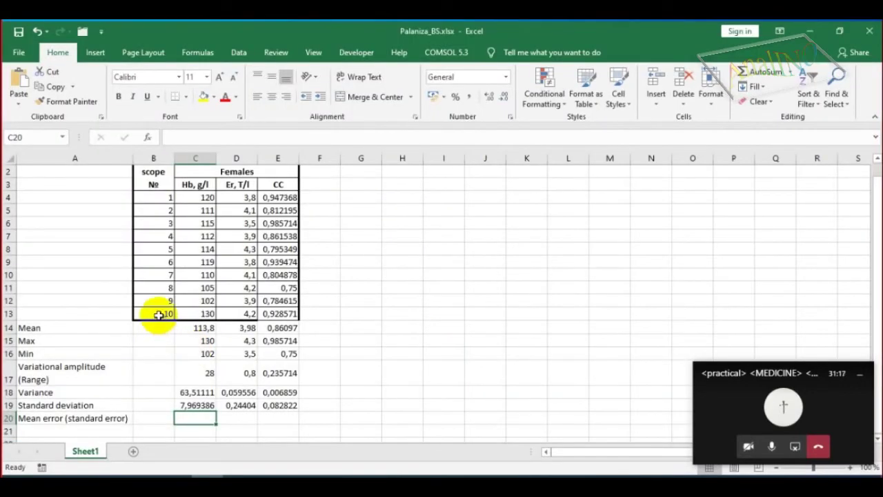
pyautogui.hotkey('alt', 'Tab')
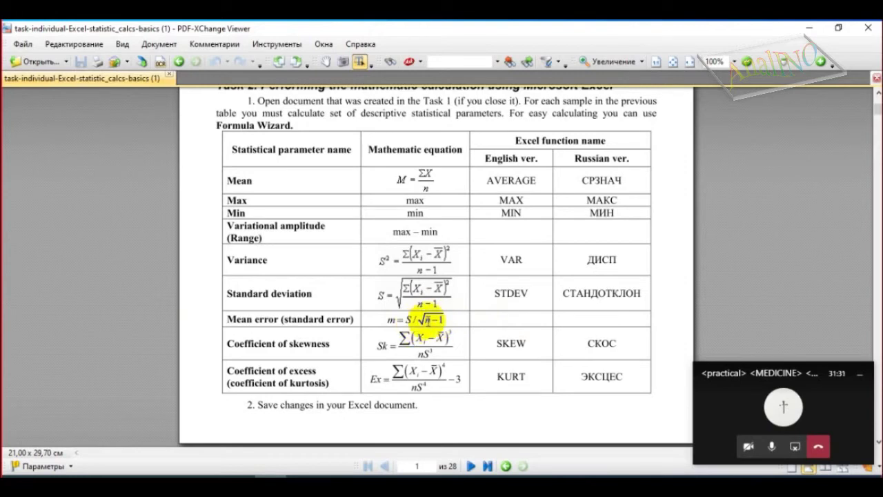
pyautogui.tripleClick(425, 321)
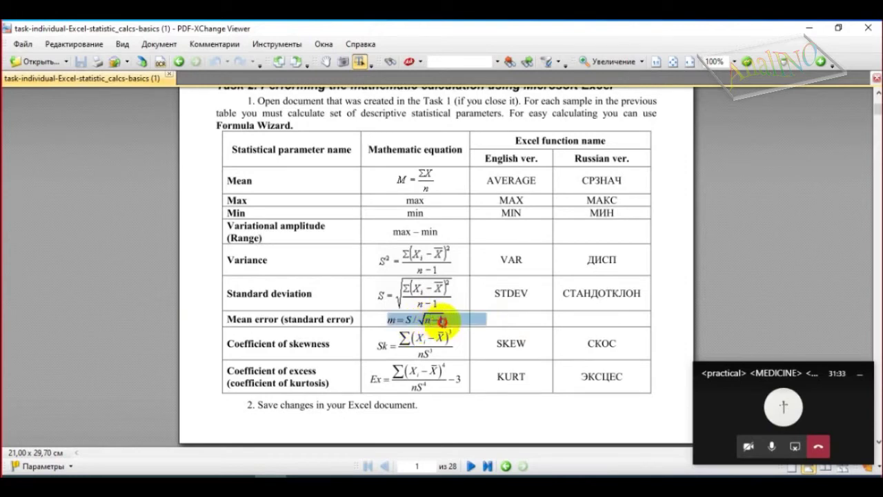
pyautogui.doubleClick(441, 321)
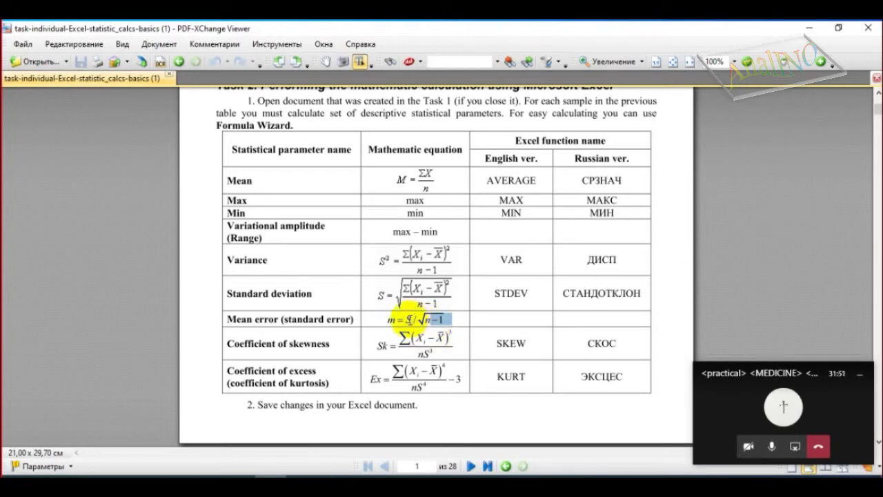
# Following the PDF's mean error equation, enter =C19/SQRT(B13-1) in C20 of the Excel sheet.
pyautogui.hotkey('alt', 'Tab')
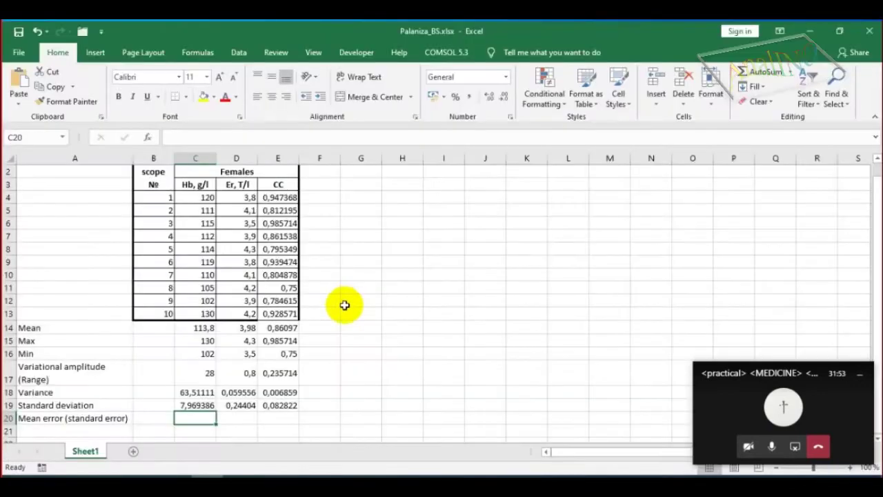
pyautogui.click(238, 138)
pyautogui.write('=')
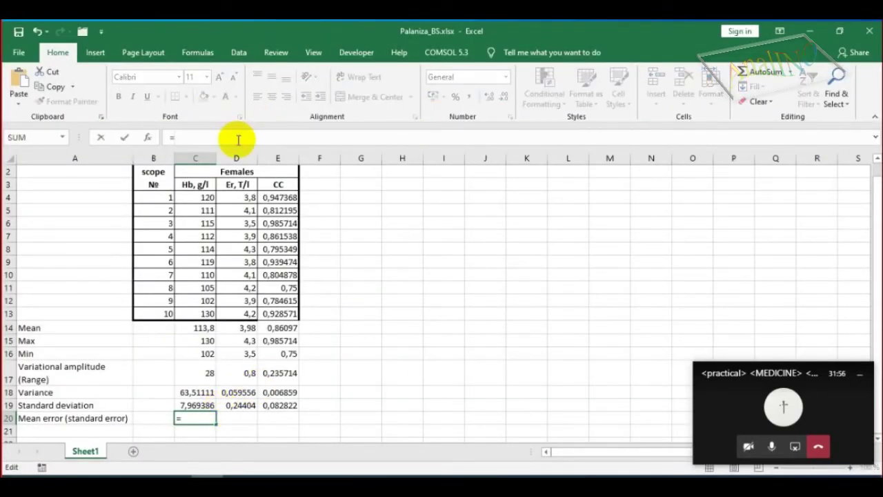
pyautogui.click(197, 405)
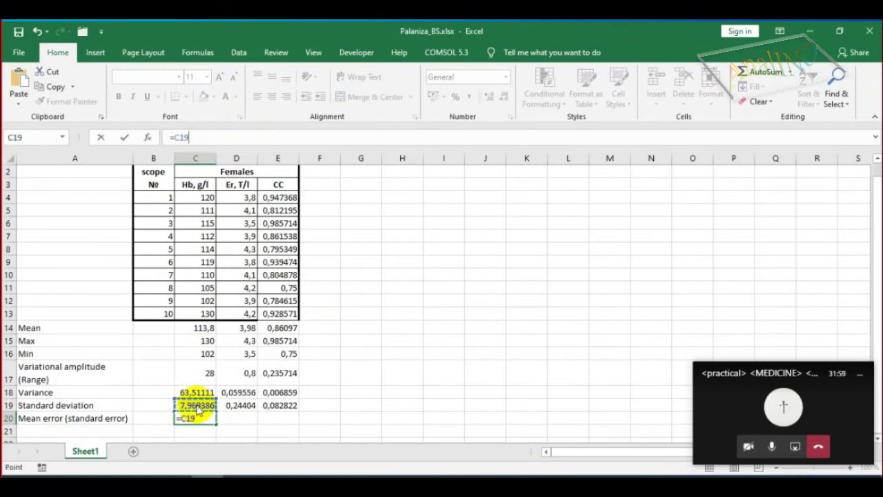
pyautogui.hotkey('alt', 'Tab')
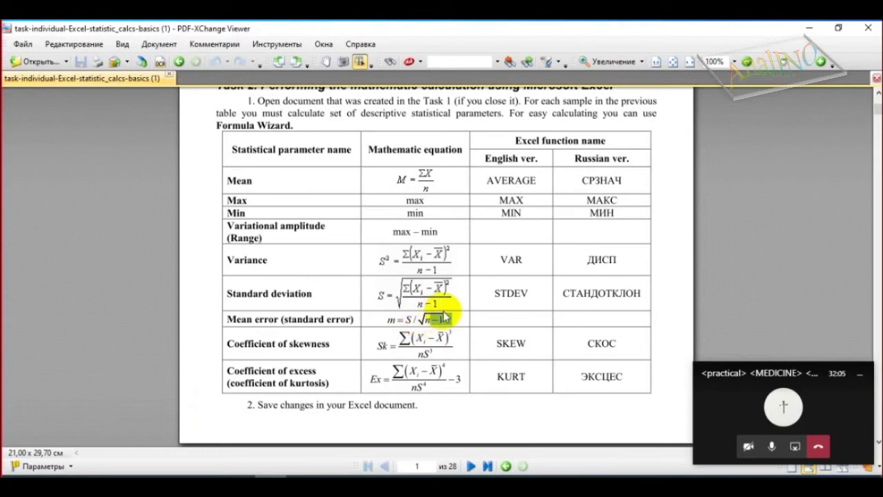
pyautogui.hotkey('alt', 'Tab')
pyautogui.write('/s')
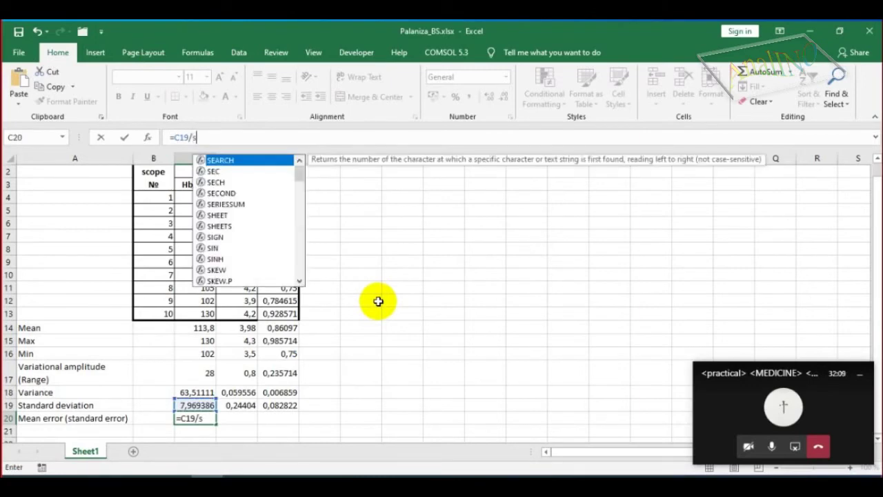
pyautogui.write('qrt()')
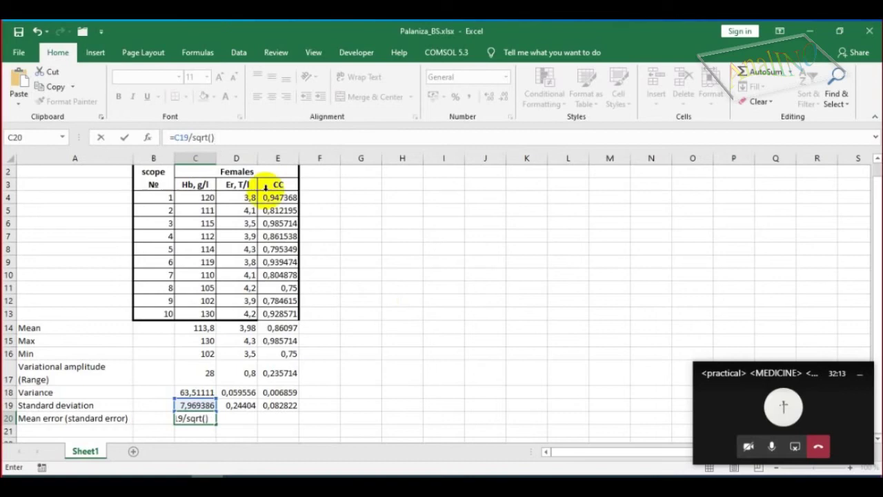
pyautogui.click(212, 137)
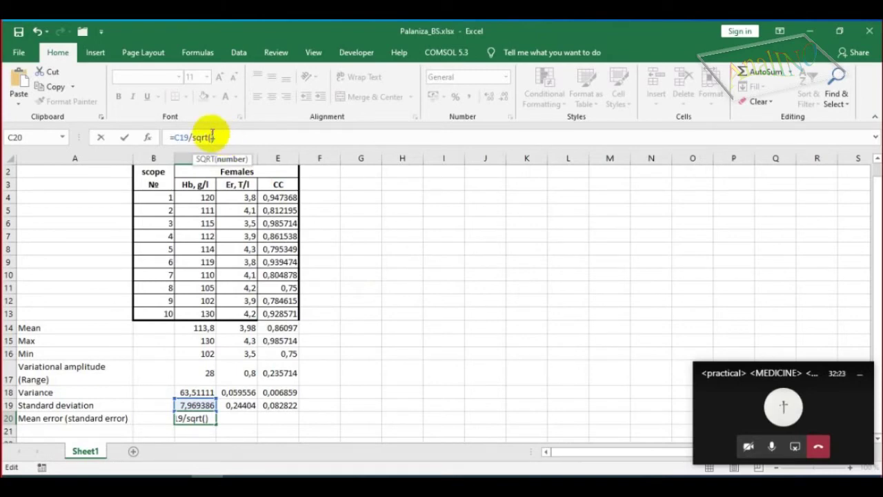
pyautogui.click(154, 314)
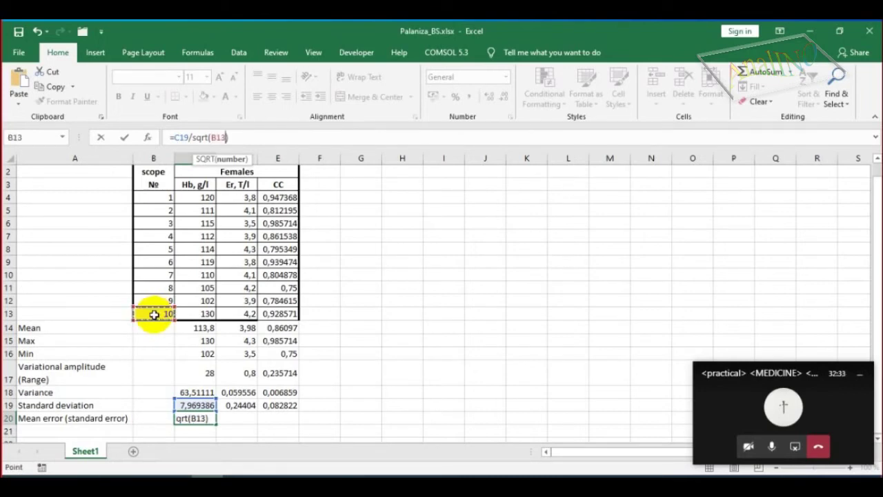
pyautogui.hotkey('alt', 'Tab')
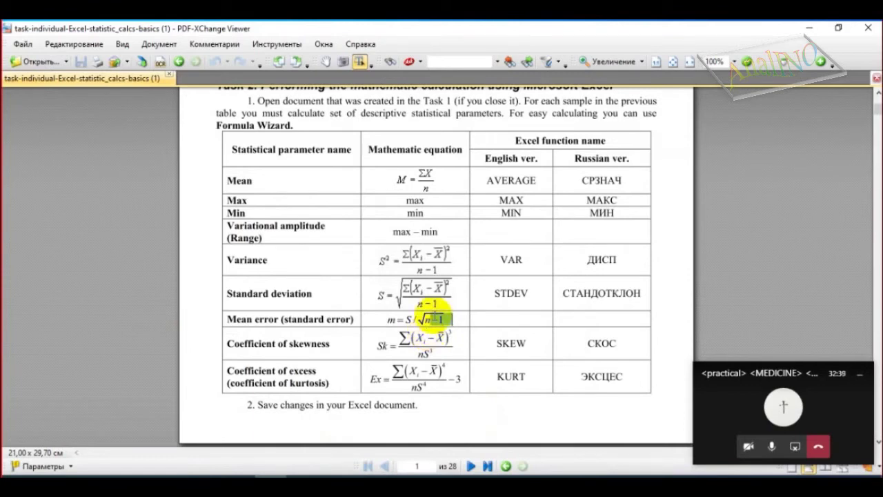
pyautogui.hotkey('alt', 'Tab')
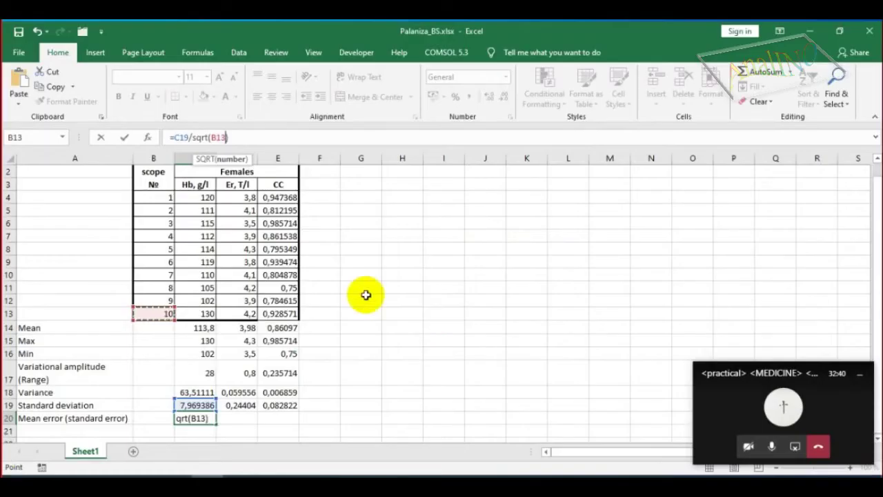
pyautogui.write('-')
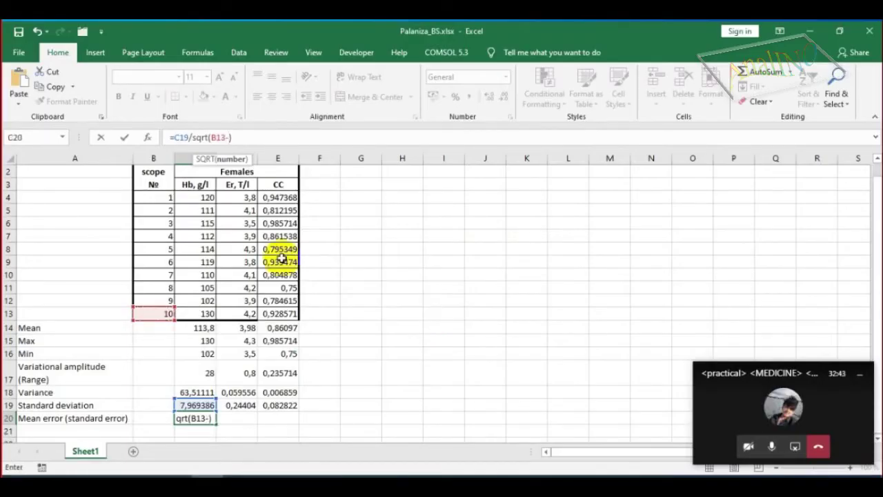
pyautogui.write('1')
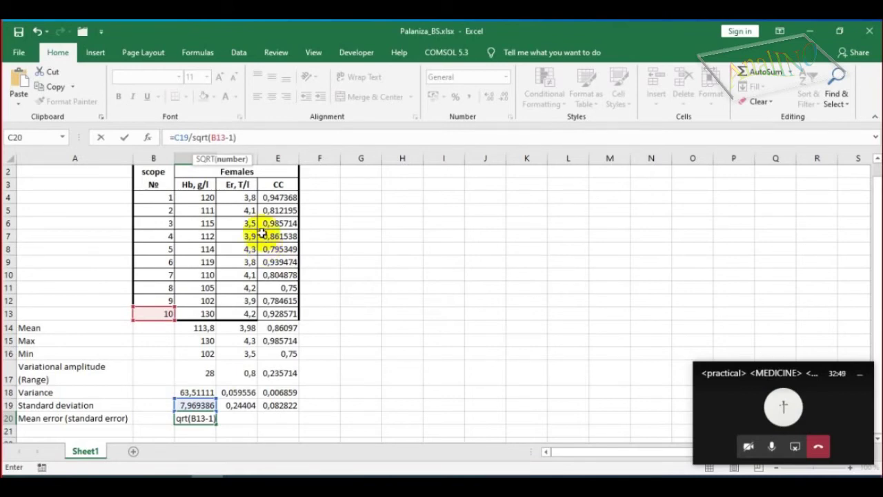
pyautogui.press('Return')
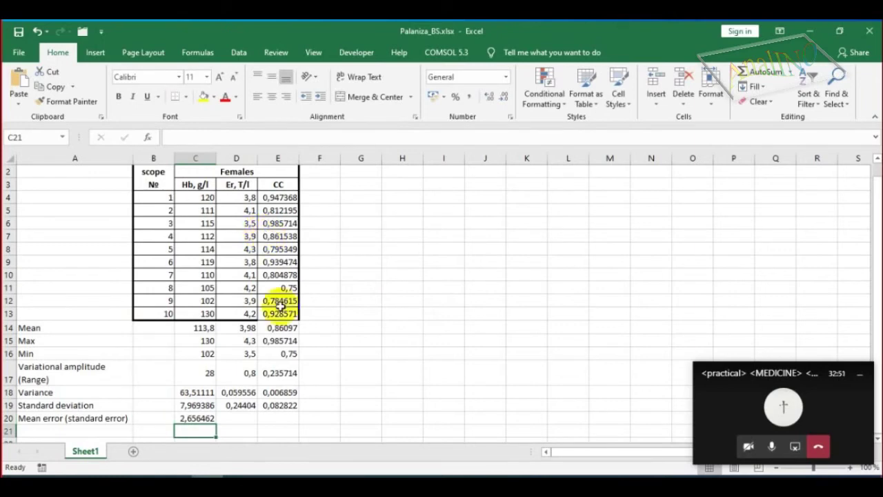
# Fill the mean error formula from C20 across to E20.
pyautogui.click(207, 419)
pyautogui.moveTo(217, 424); pyautogui.dragTo(283, 420)
pyautogui.scroll(-1, 288, 310)
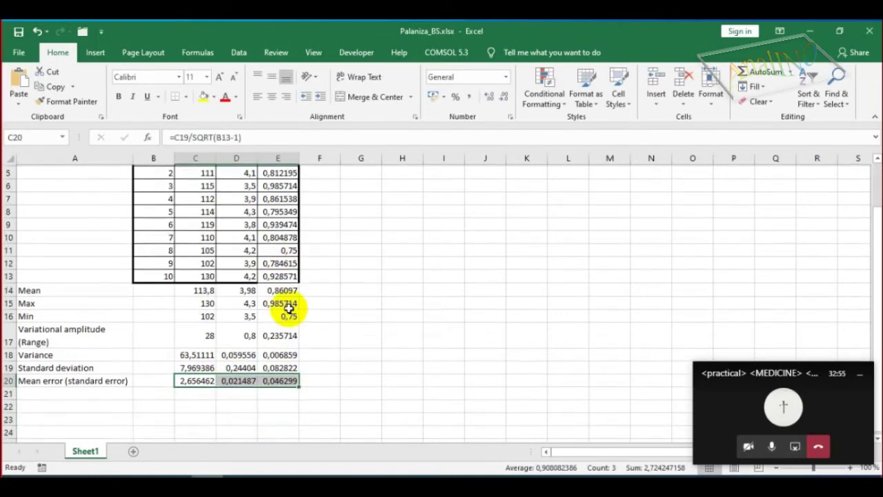
# Copy the word "skewness" from the PDF task table into cell A21 of the Excel sheet.
pyautogui.hotkey('alt', 'Tab')
pyautogui.scroll(-1, 510, 270)
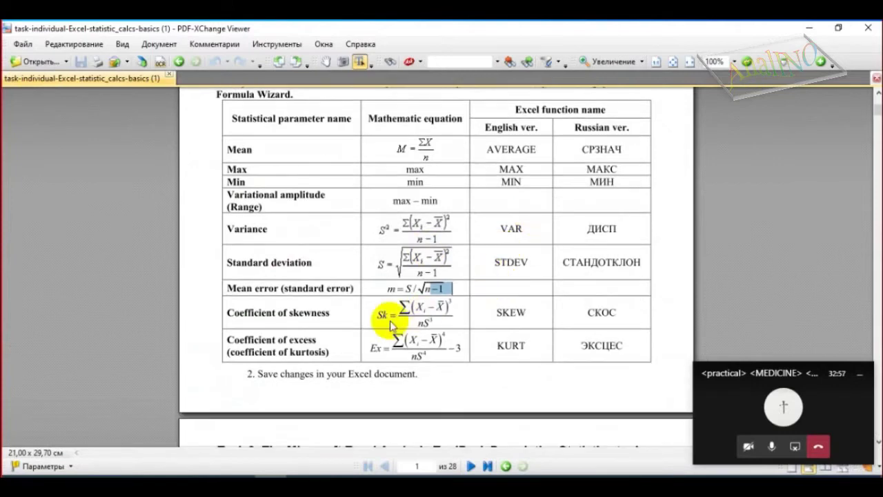
pyautogui.moveTo(228, 313); pyautogui.dragTo(332, 317)
pyautogui.click(319, 313)
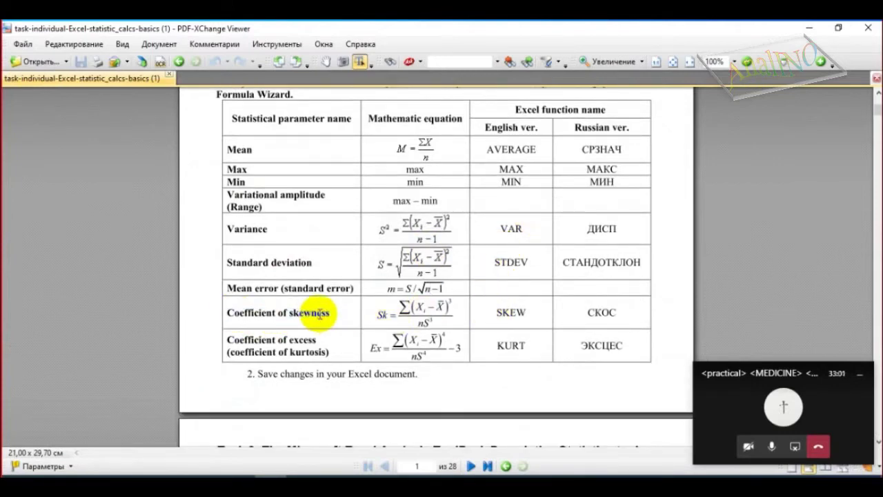
pyautogui.hotkey('alt', 'Tab')
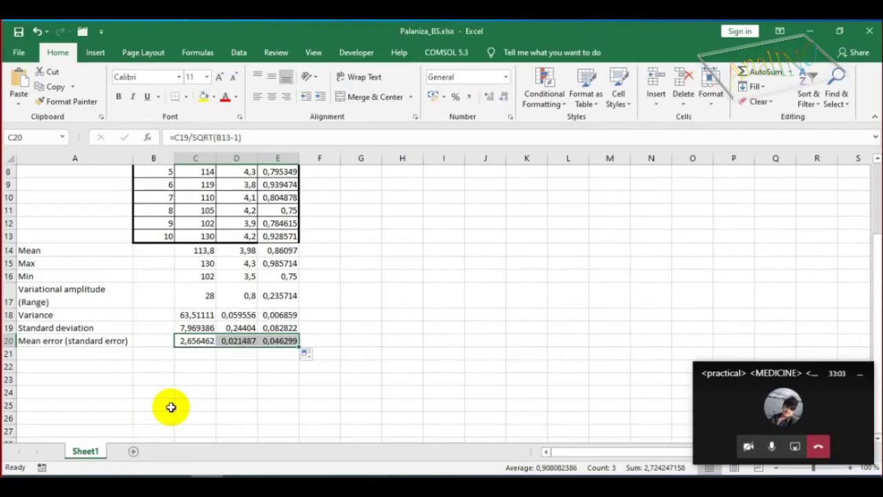
pyautogui.click(92, 355)
pyautogui.hotkey('ctrl', 'v')
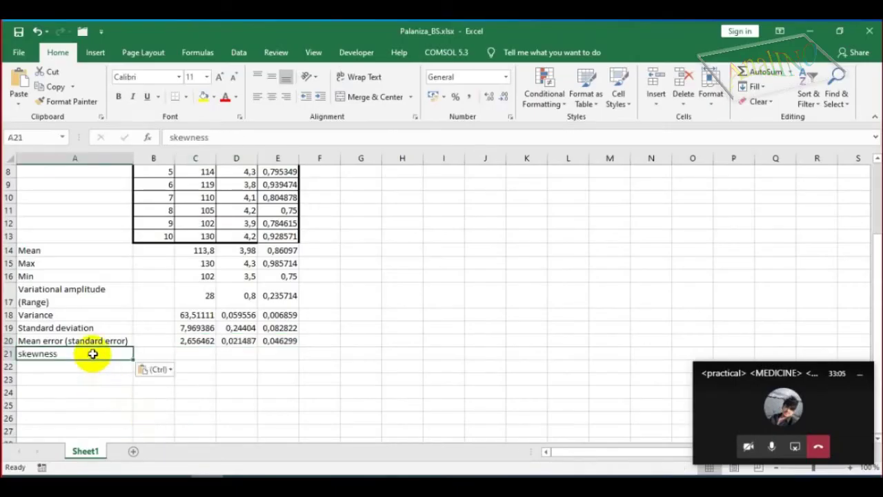
# Using the function name copied from the PDF table, enter =SKEW(C4:C13) in C21 of the Excel sheet.
pyautogui.hotkey('alt', 'Tab')
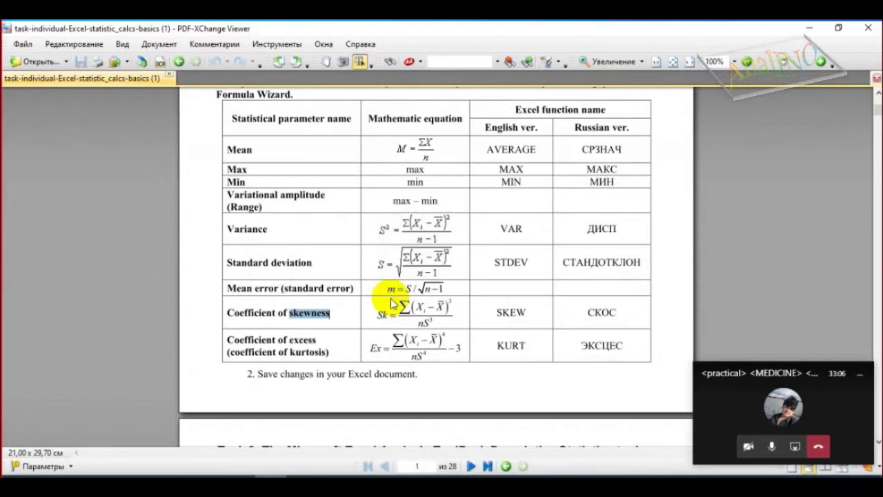
pyautogui.doubleClick(511, 312)
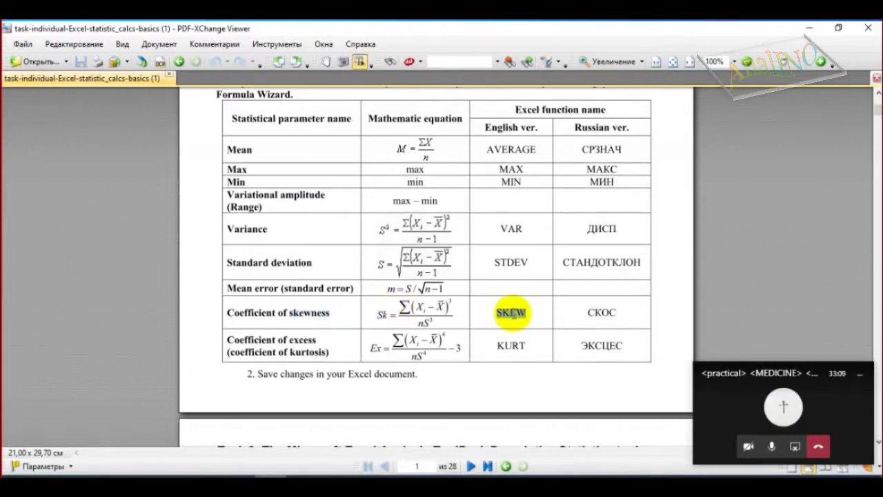
pyautogui.hotkey('alt', 'Tab')
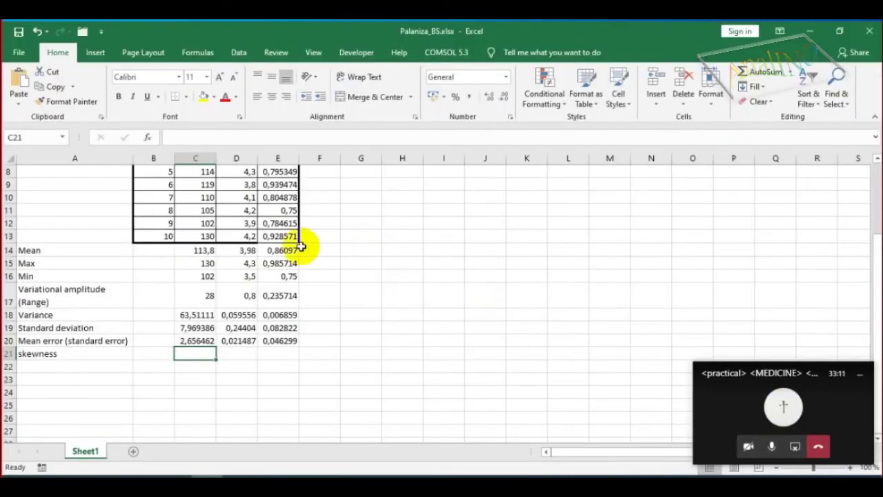
pyautogui.click(177, 139)
pyautogui.write('=')
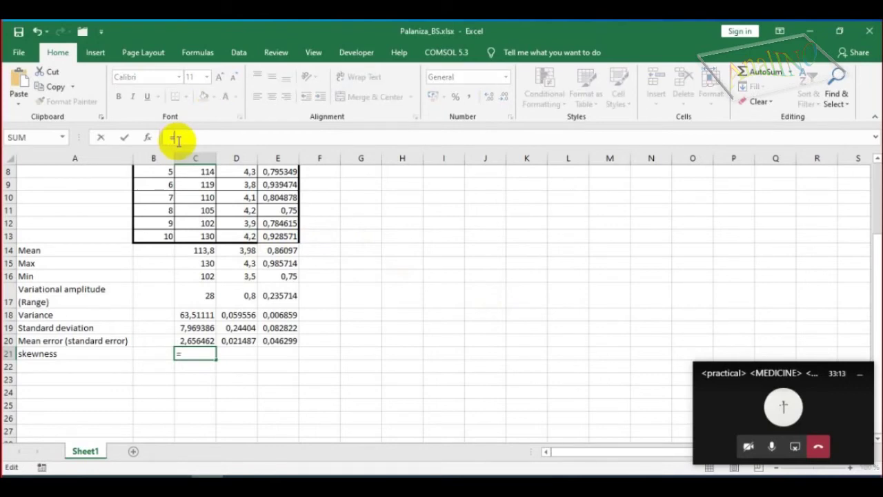
pyautogui.write('SKEW()')
pyautogui.press('Left')
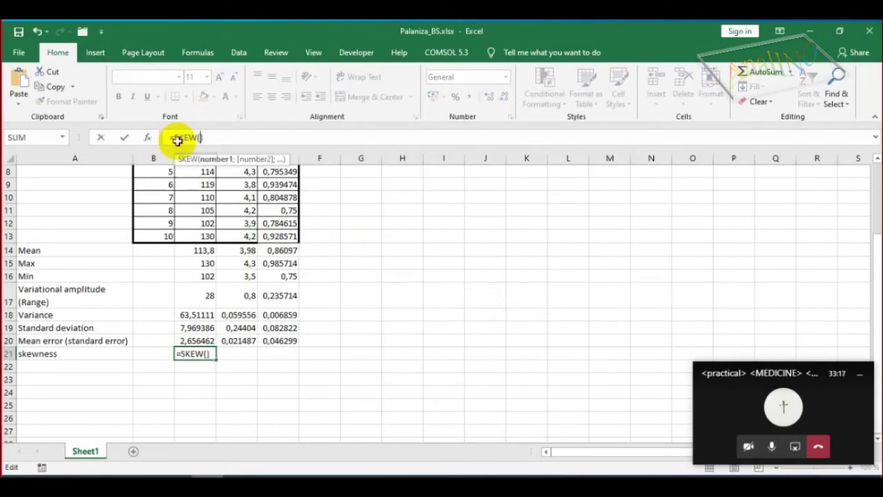
pyautogui.scroll(3, 221, 290)
pyautogui.moveTo(199, 213); pyautogui.dragTo(207, 325)
pyautogui.press('Return')
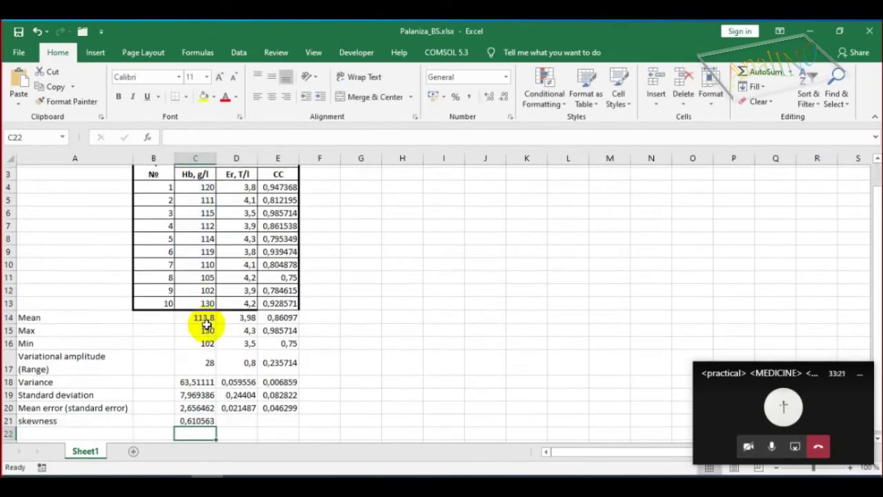
# Fill the skewness formula from C21 across to E21.
pyautogui.scroll(-1, 207, 346)
pyautogui.click(204, 379)
pyautogui.moveTo(215, 385); pyautogui.dragTo(292, 388)
# Copy the word "kurtosis" from the PDF task table into cell A22 of the Excel sheet.
pyautogui.click(105, 392)
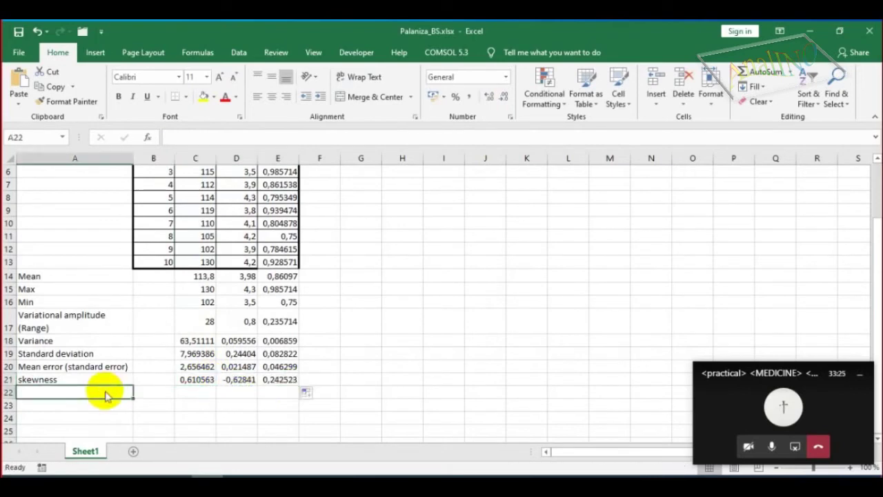
pyautogui.hotkey('alt', 'Tab')
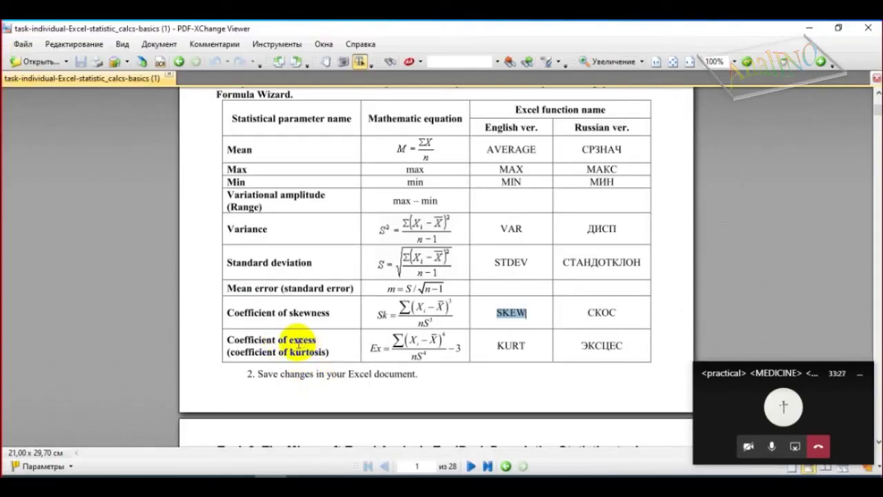
pyautogui.click(301, 353)
pyautogui.doubleClick(302, 353)
pyautogui.hotkey('ctrl', 'c')
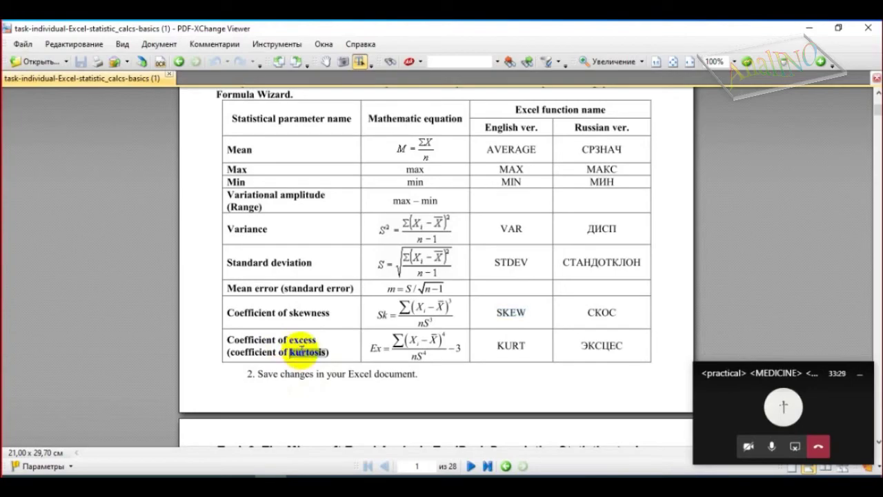
pyautogui.hotkey('alt', 'Tab')
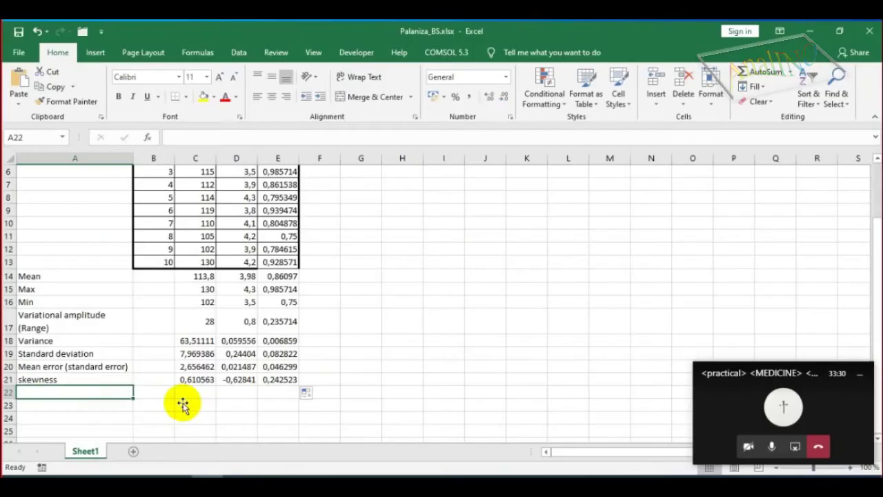
pyautogui.doubleClick(123, 394)
pyautogui.hotkey('ctrl', 'v')
# Using the function name copied from the PDF table, enter =KURT(C4:C13) in C22 of the Excel sheet.
pyautogui.click(197, 394)
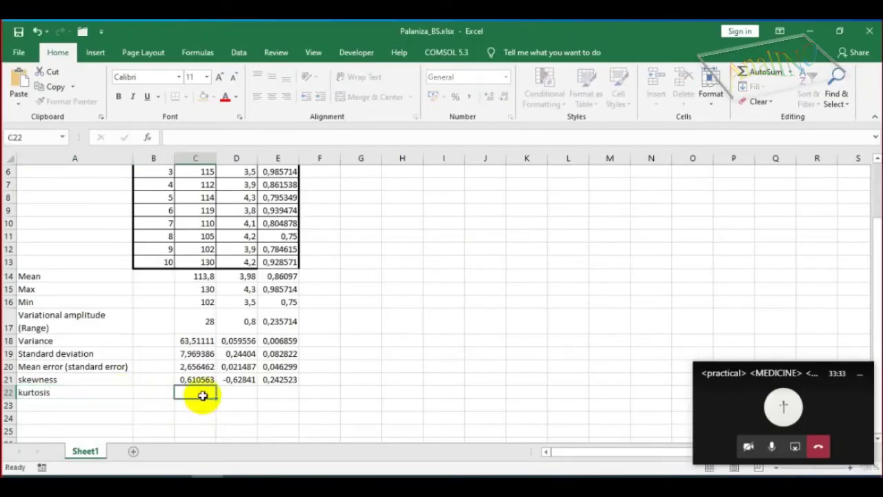
pyautogui.hotkey('alt', 'Tab')
pyautogui.doubleClick(512, 345)
pyautogui.hotkey('ctrl', 'c')
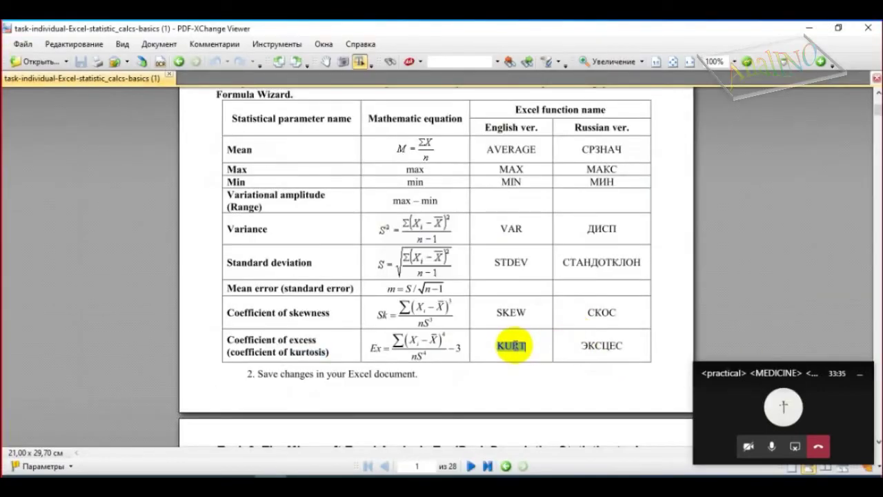
pyautogui.hotkey('alt', 'Tab')
pyautogui.write('=')
pyautogui.hotkey('ctrl', 'v')
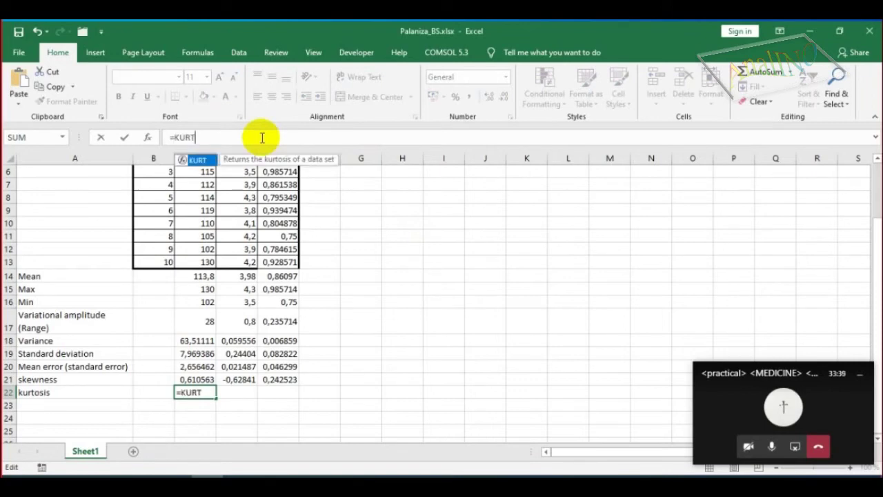
pyautogui.write('()')
pyautogui.press('Left')
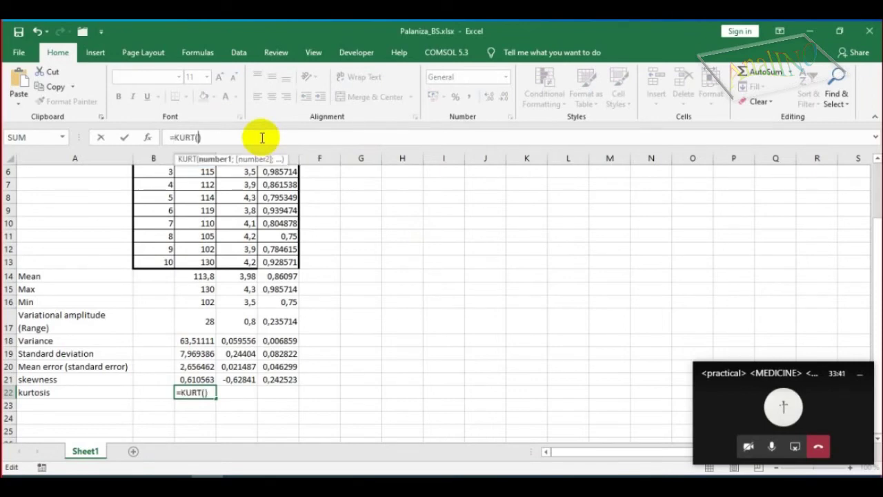
pyautogui.scroll(2, 207, 201)
pyautogui.moveTo(206, 210); pyautogui.dragTo(208, 326)
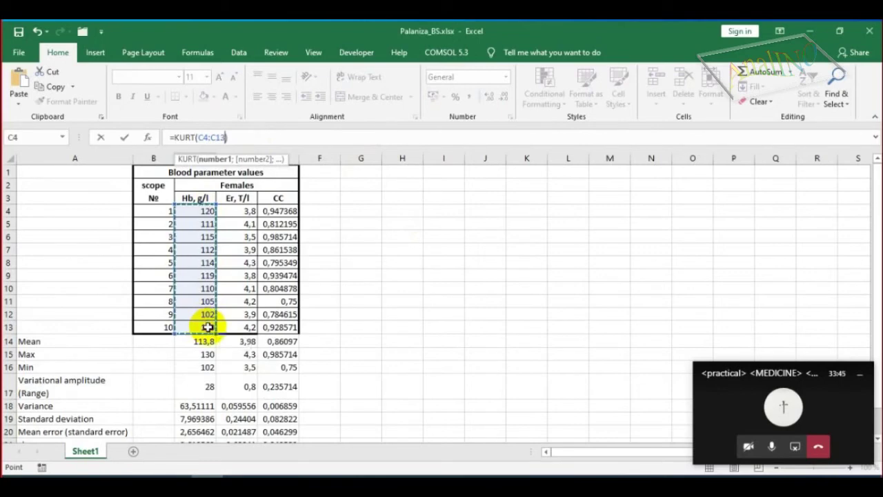
pyautogui.press('Return')
# Fill the kurtosis formula from C22 across to E22 and return to the task instructions in the PDF.
pyautogui.scroll(-2, 235, 347)
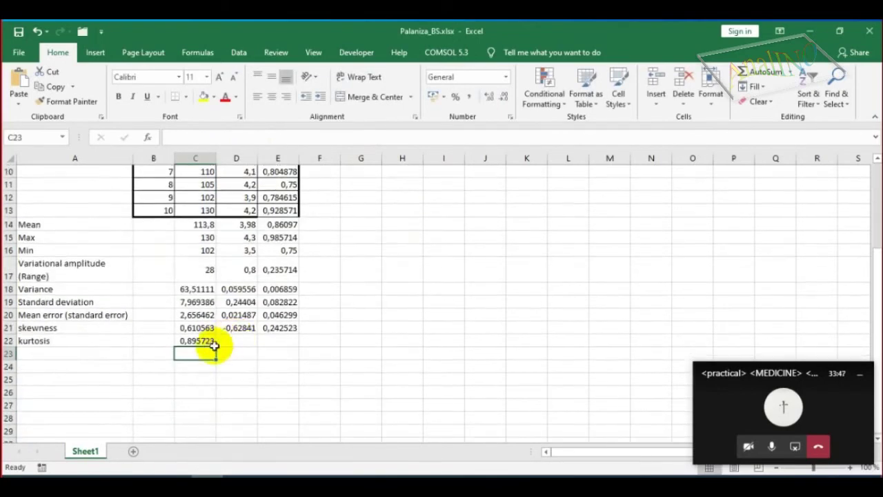
pyautogui.click(211, 342)
pyautogui.moveTo(217, 346); pyautogui.dragTo(287, 345)
pyautogui.hotkey('alt', 'Tab')
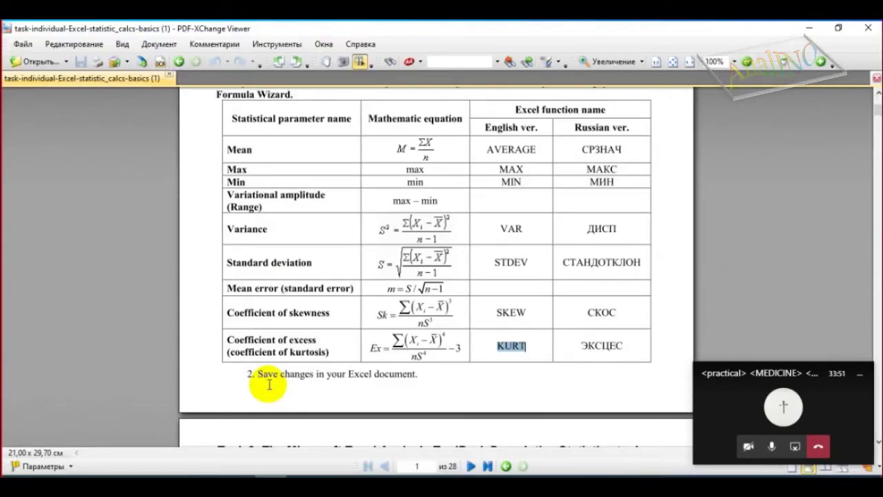
# Review the Task 2 instructions and the Task 3 instructions on the Analysis ToolPack Descriptive Statistics tool in the PDF.
pyautogui.scroll(4, 355, 345)
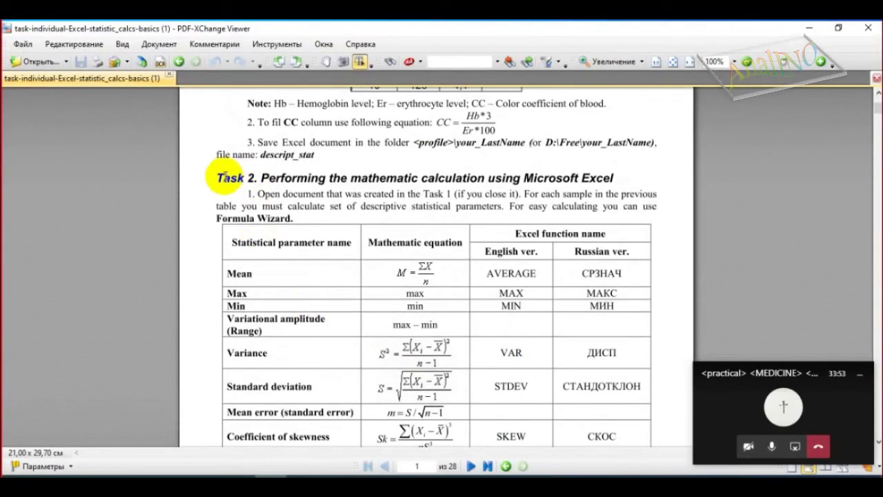
pyautogui.moveTo(216, 177); pyautogui.dragTo(257, 177)
pyautogui.scroll(-5, 262, 328)
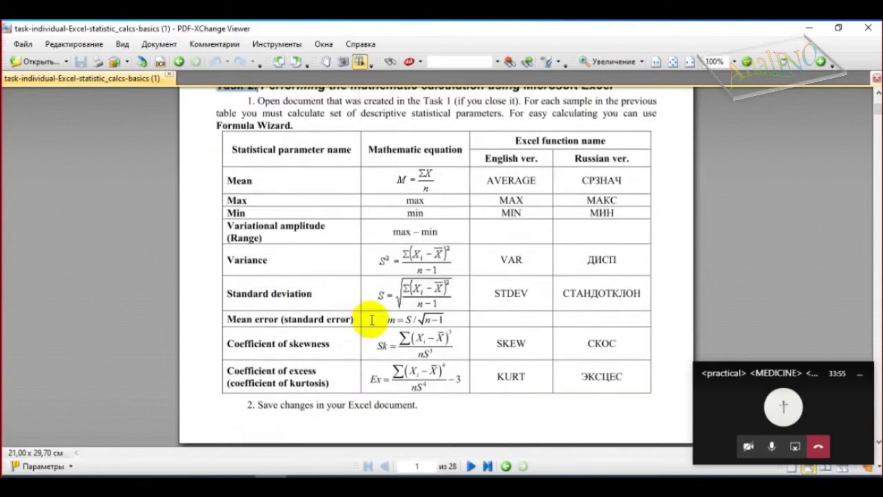
pyautogui.hotkey('alt', 'Tab')
pyautogui.hotkey('alt', 'Tab')
pyautogui.scroll(-7, 359, 345)
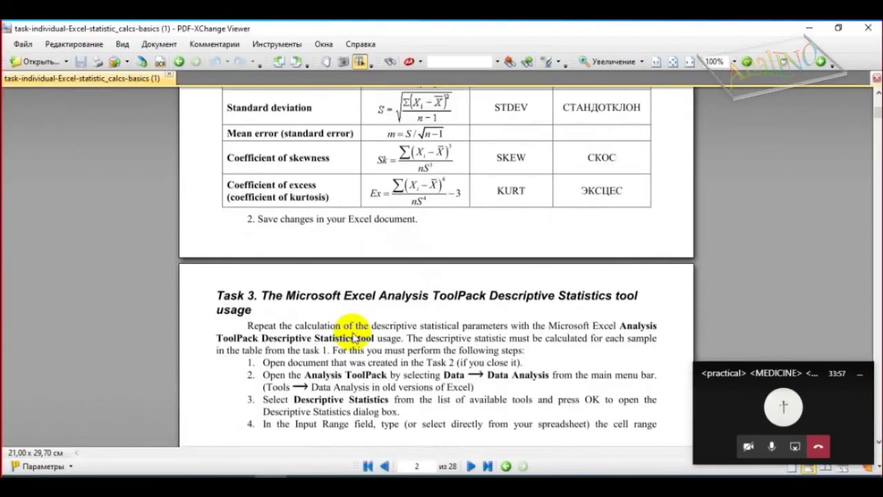
pyautogui.scroll(-1, 353, 331)
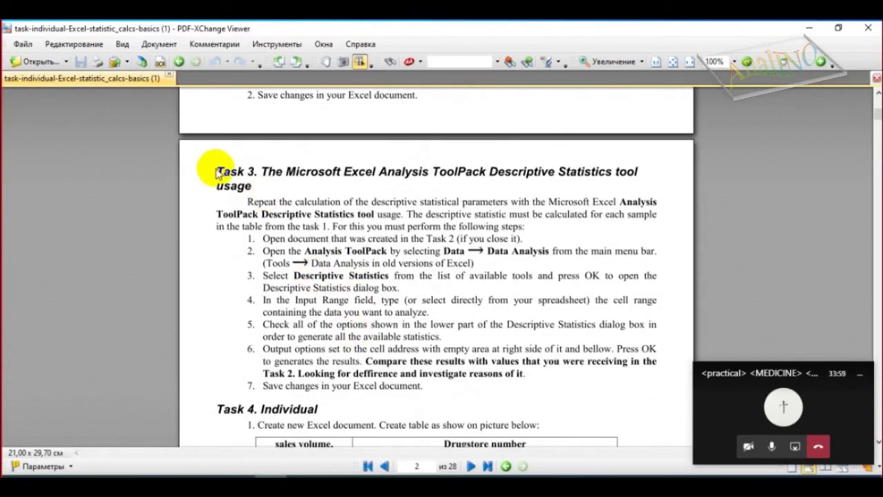
pyautogui.moveTo(215, 169); pyautogui.dragTo(258, 171)
# Switch to the Excel workbook and save it with the completed Task 2 calculations.
pyautogui.hotkey('alt', 'Tab')
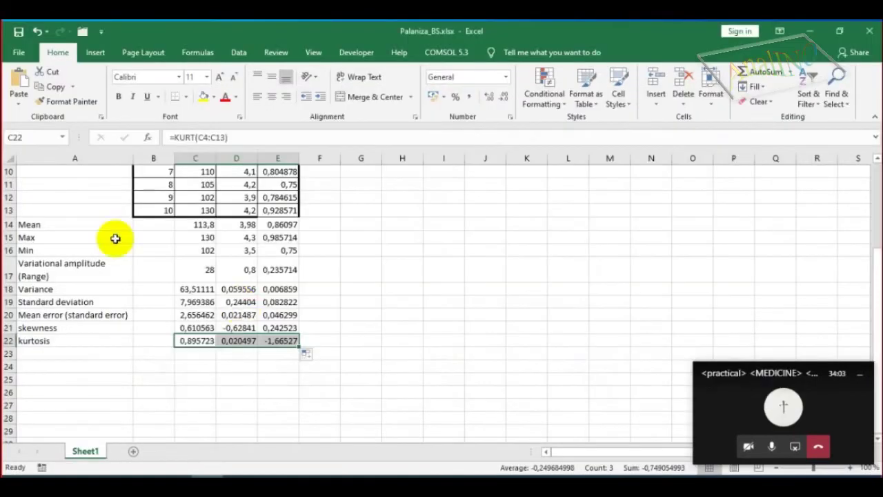
pyautogui.click(166, 366)
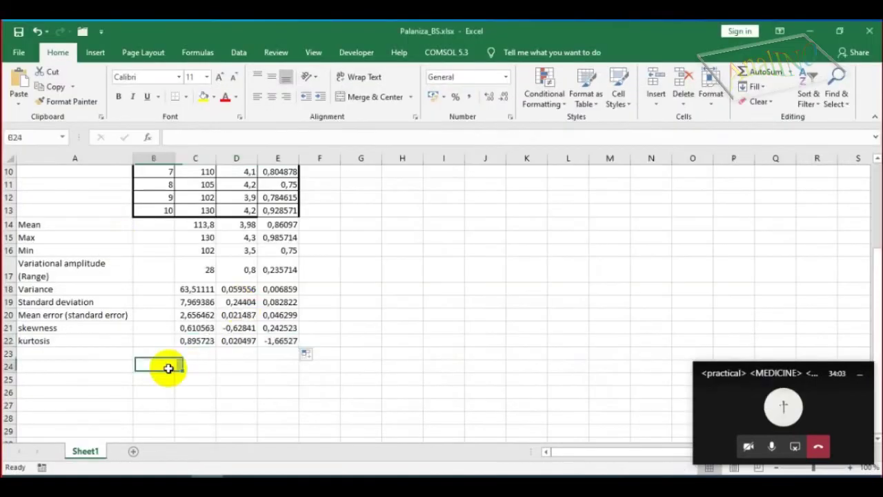
pyautogui.click(19, 32)
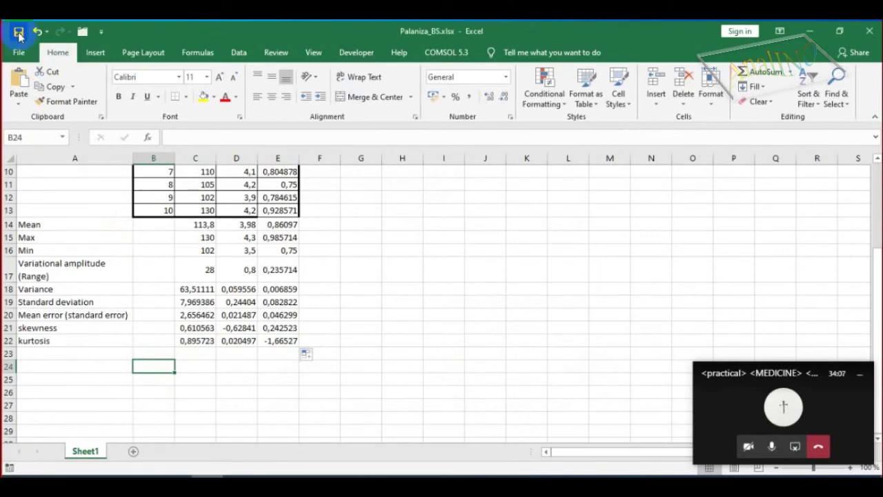
# Check in the Excel add-ins manager that the Analysis ToolPak add-in is enabled, and close the manager.
pyautogui.scroll(3, 393, 311)
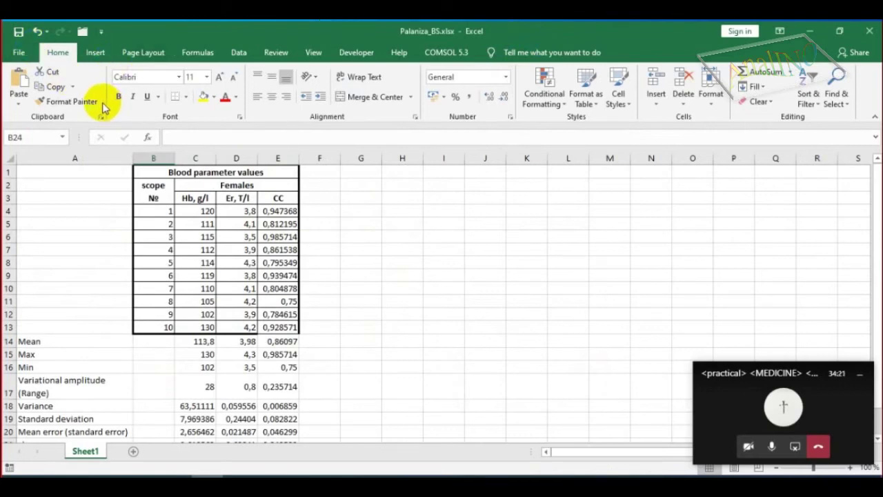
pyautogui.click(20, 54)
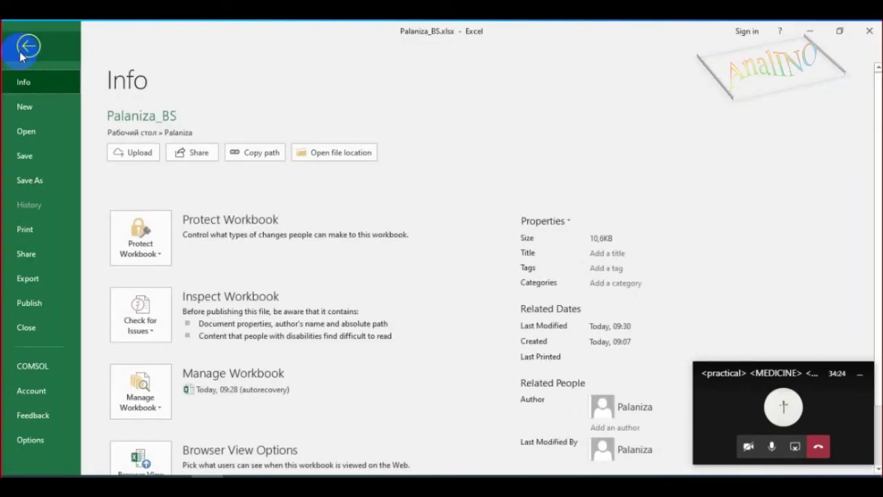
pyautogui.click(31, 440)
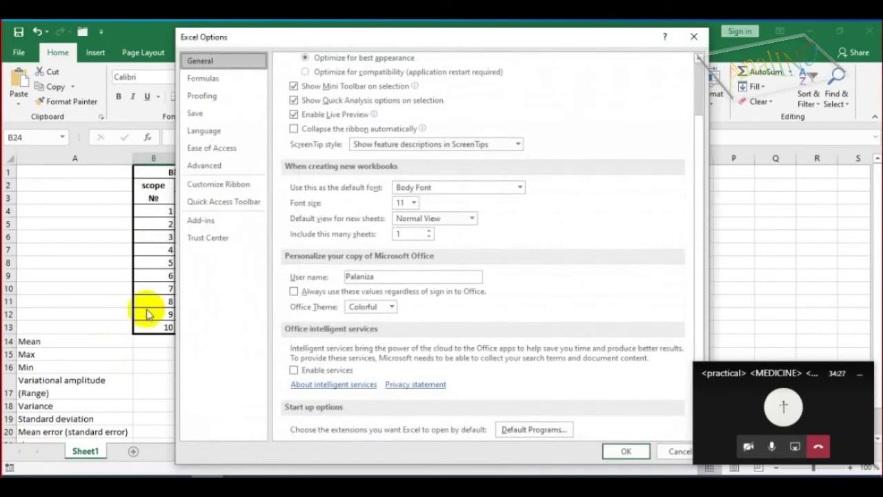
pyautogui.click(205, 222)
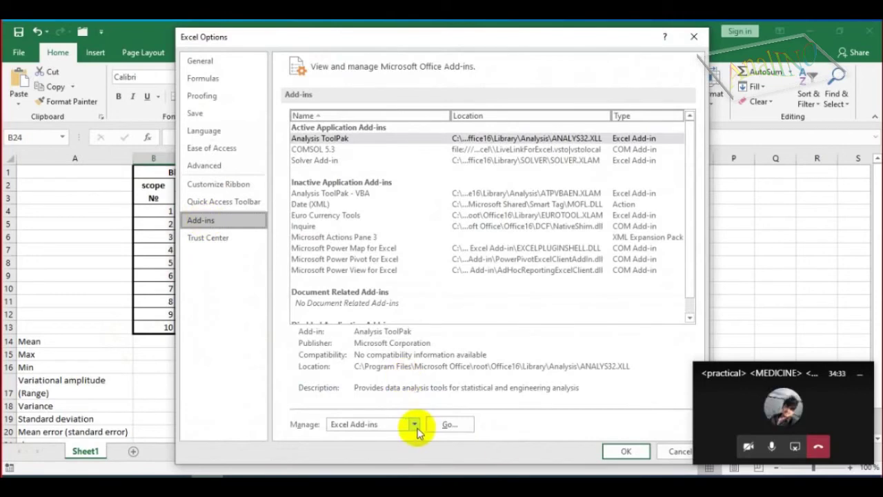
pyautogui.click(446, 425)
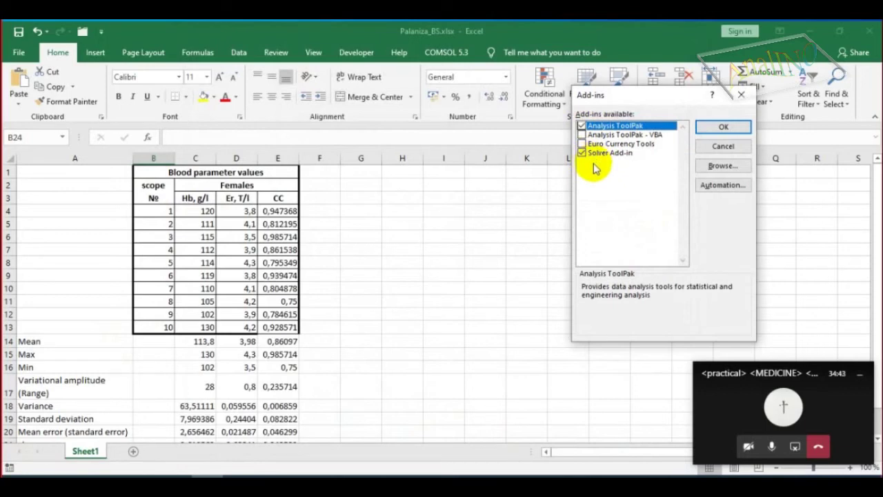
pyautogui.click(582, 127)
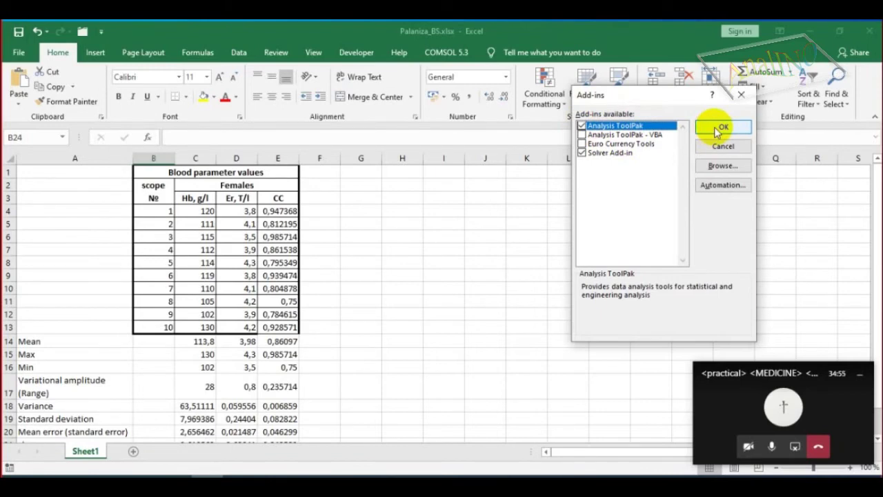
pyautogui.click(742, 95)
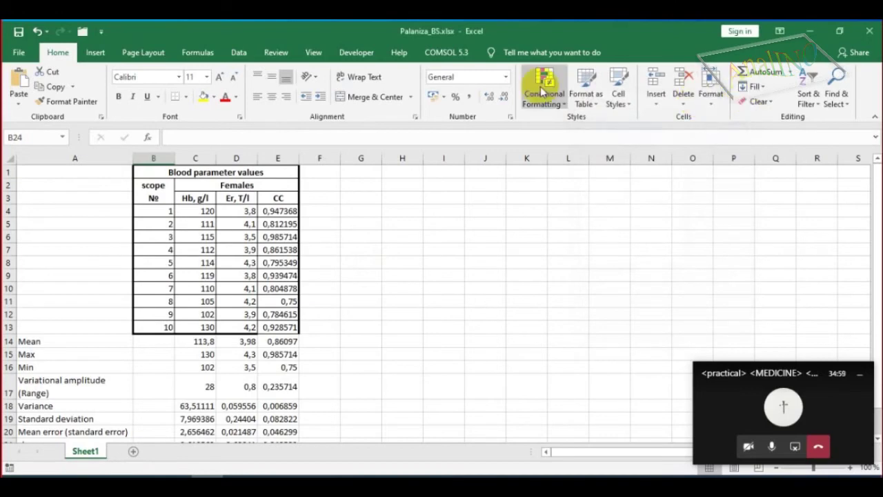
# Open the Descriptive Statistics tool from Data Analysis and place its dialog clear of the blood parameter table.
pyautogui.click(240, 54)
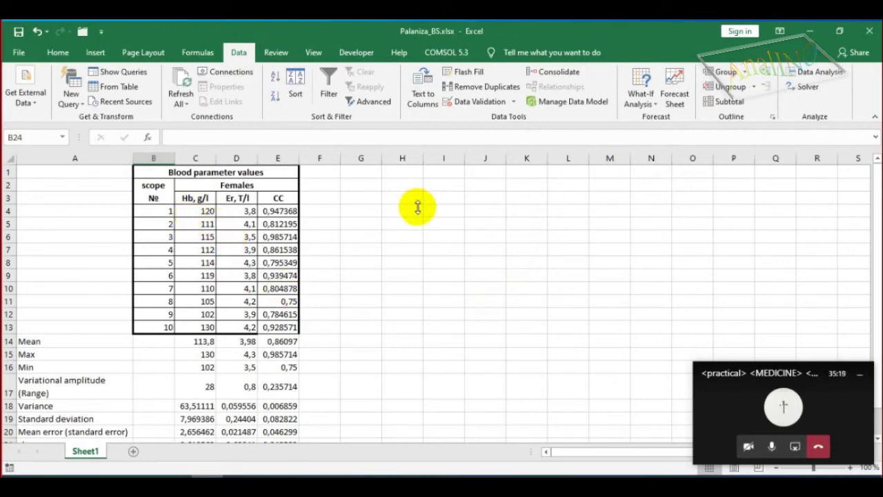
pyautogui.click(816, 72)
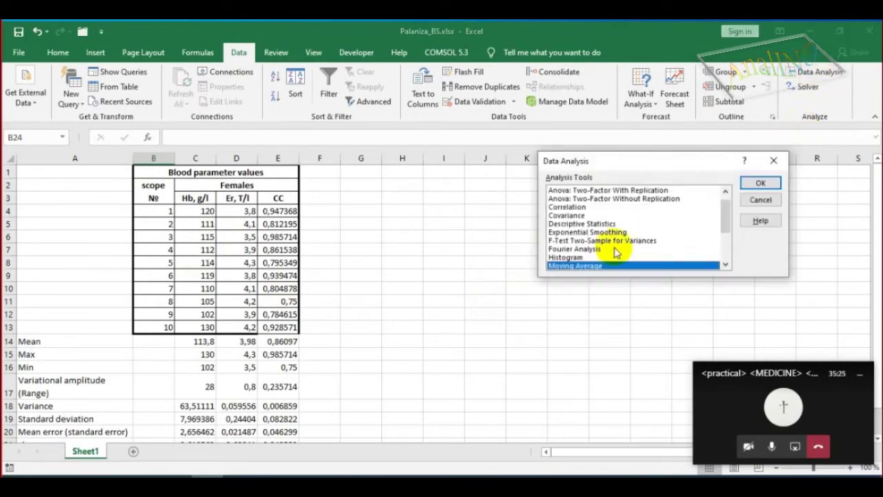
pyautogui.scroll(1, 619, 238)
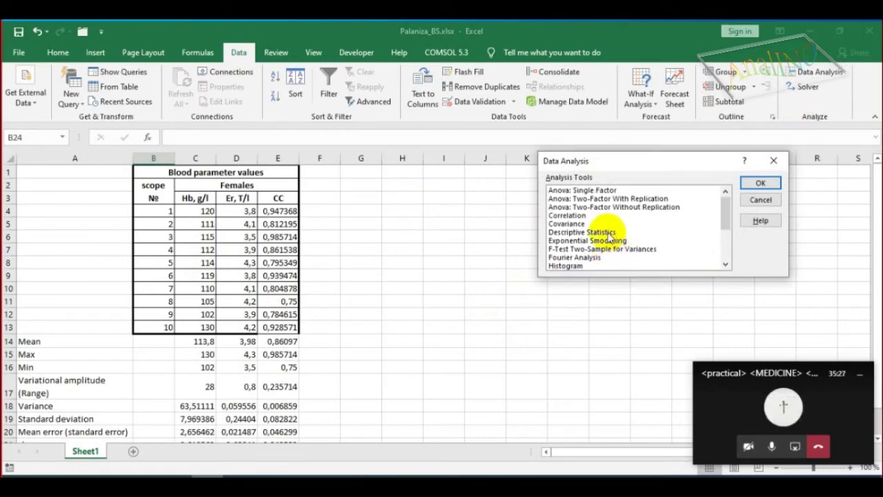
pyautogui.click(600, 232)
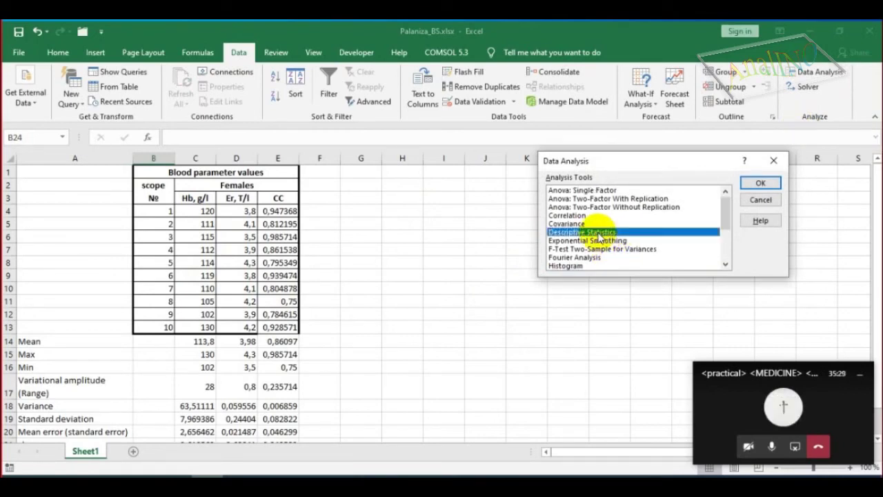
pyautogui.scroll(-3, 601, 237)
pyautogui.scroll(3, 600, 237)
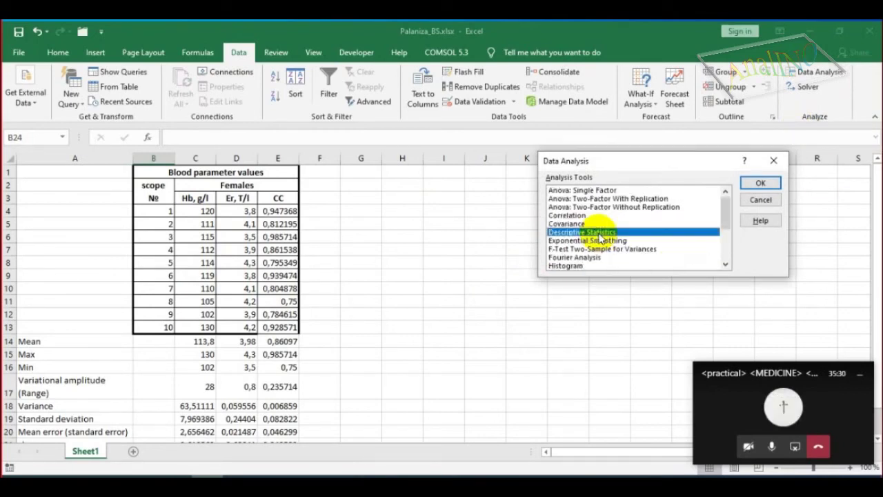
pyautogui.click(772, 181)
pyautogui.moveTo(704, 115); pyautogui.dragTo(563, 230)
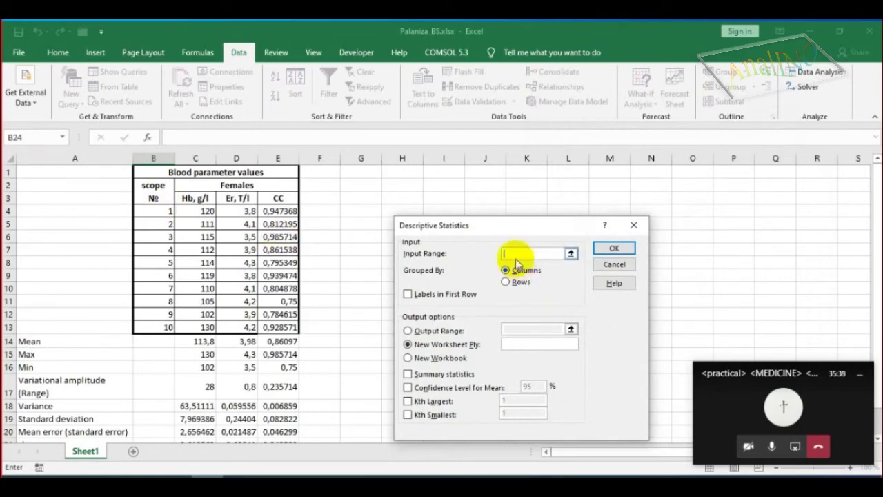
pyautogui.moveTo(513, 232); pyautogui.dragTo(475, 268)
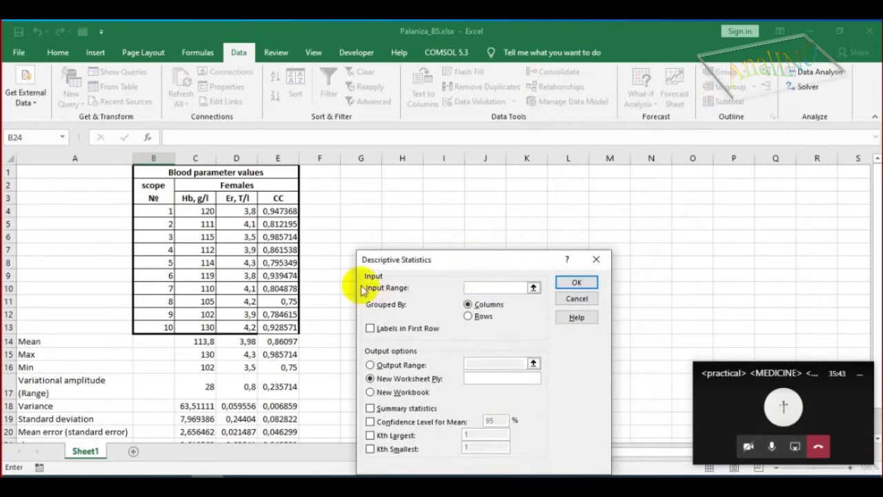
# Configure Descriptive Statistics with labels in the first row, output to a range, summary statistics, and Kth largest and Kth smallest at 1.
pyautogui.click(371, 330)
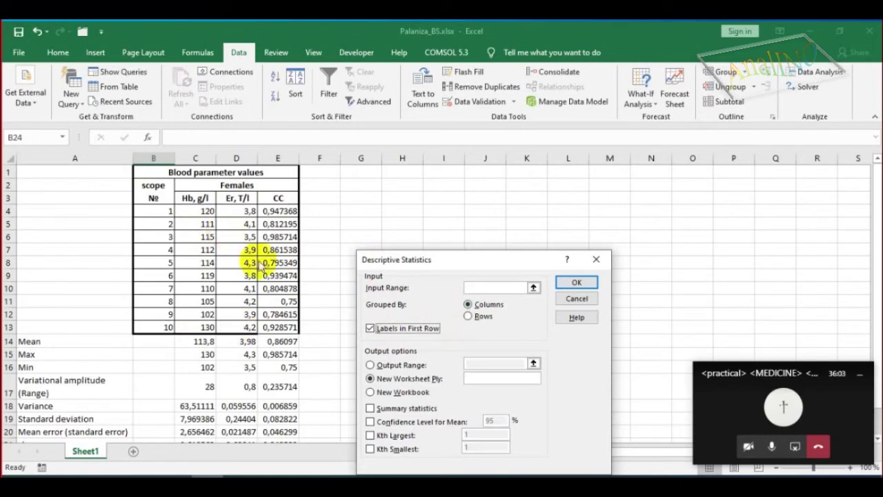
pyautogui.moveTo(515, 265); pyautogui.dragTo(587, 234)
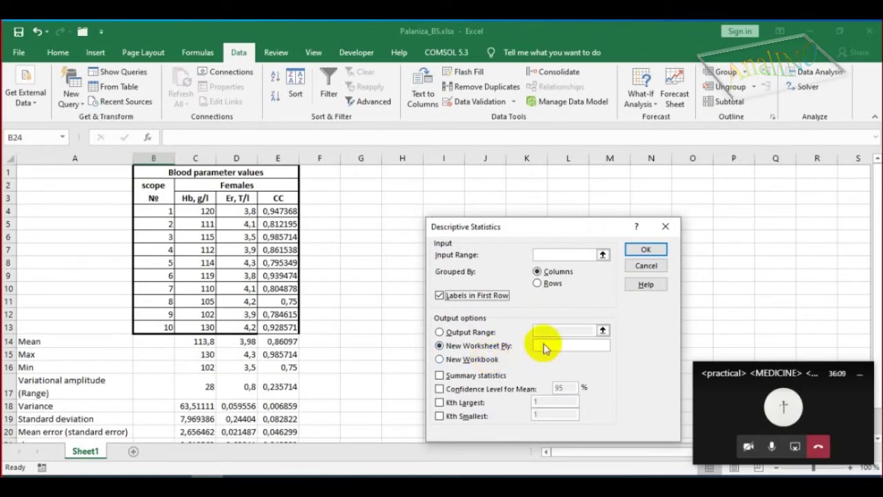
pyautogui.click(440, 333)
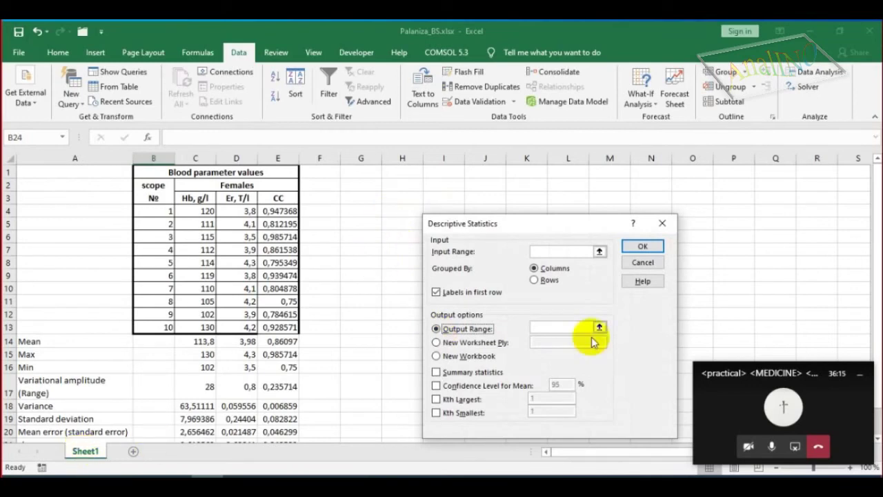
pyautogui.click(437, 372)
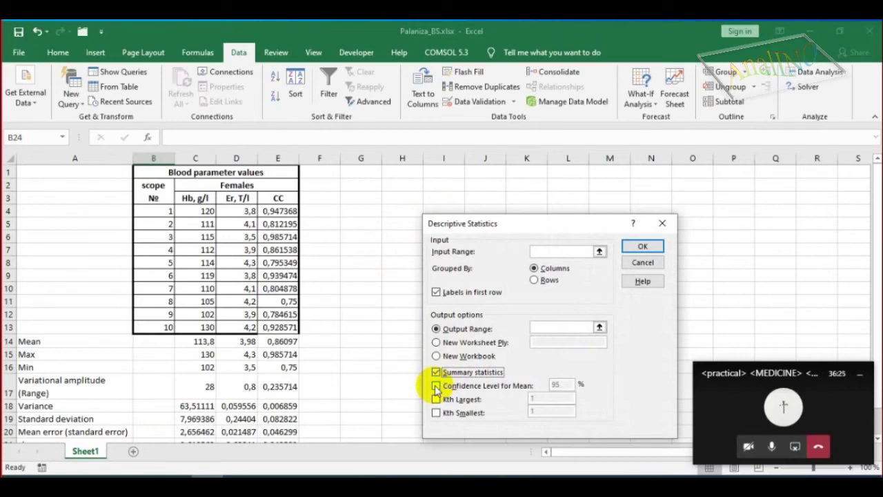
pyautogui.click(436, 399)
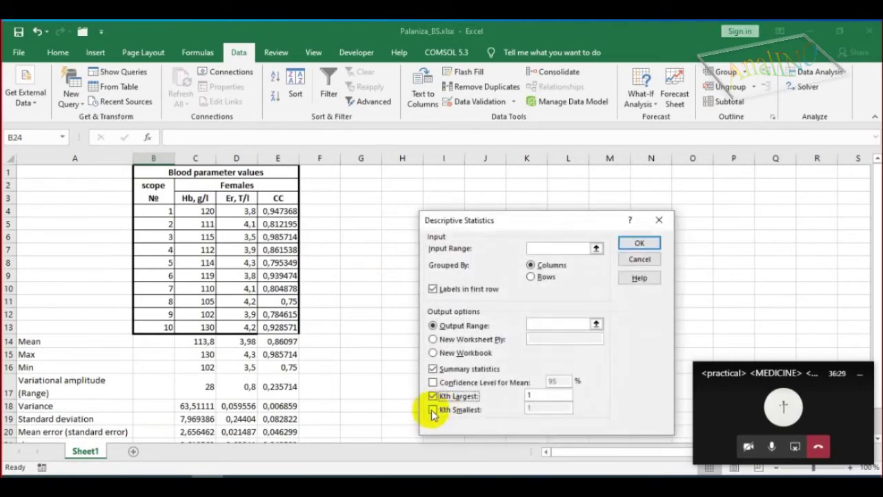
pyautogui.click(432, 411)
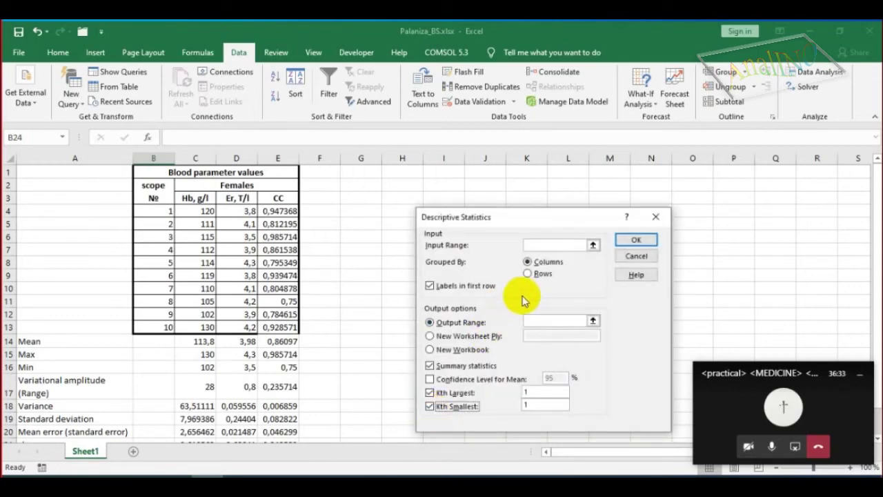
# Set the input range to C3:E13 and the output range to H1, and generate the descriptive statistics.
pyautogui.click(530, 245)
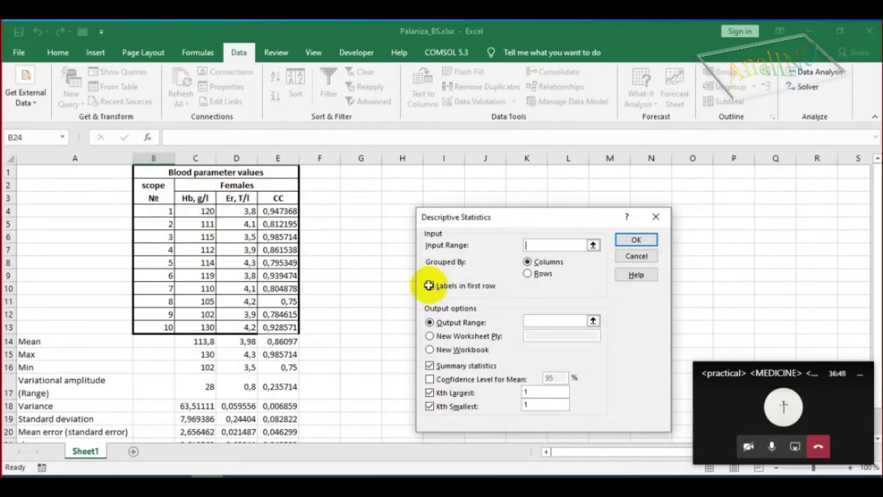
pyautogui.moveTo(193, 199); pyautogui.dragTo(279, 330)
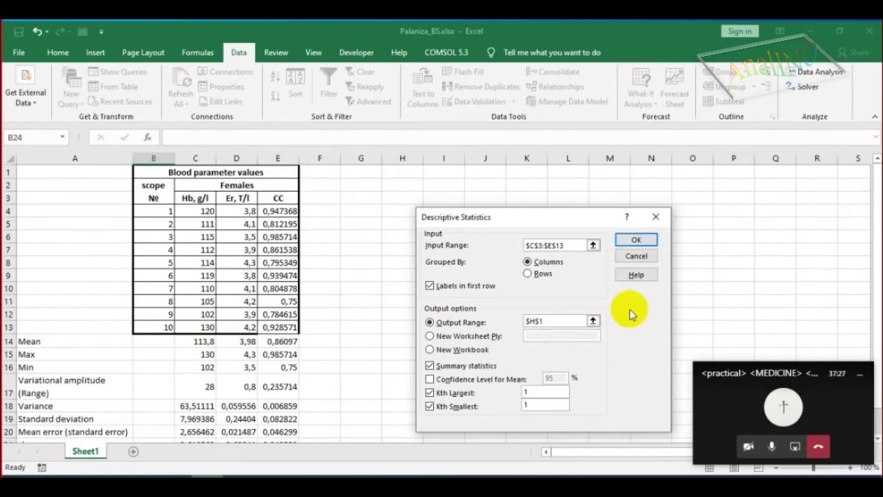
pyautogui.click(632, 239)
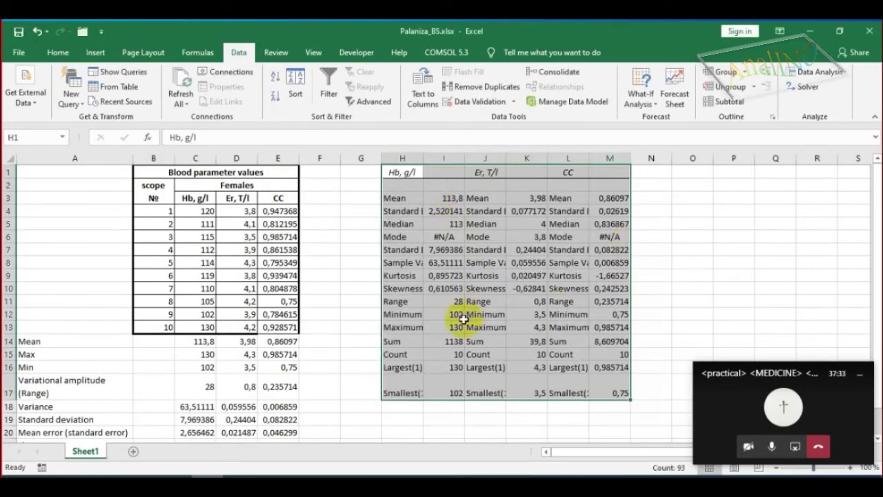
# Compare the Hb mean generated in I3 with the formula-based mean in C14.
pyautogui.click(360, 210)
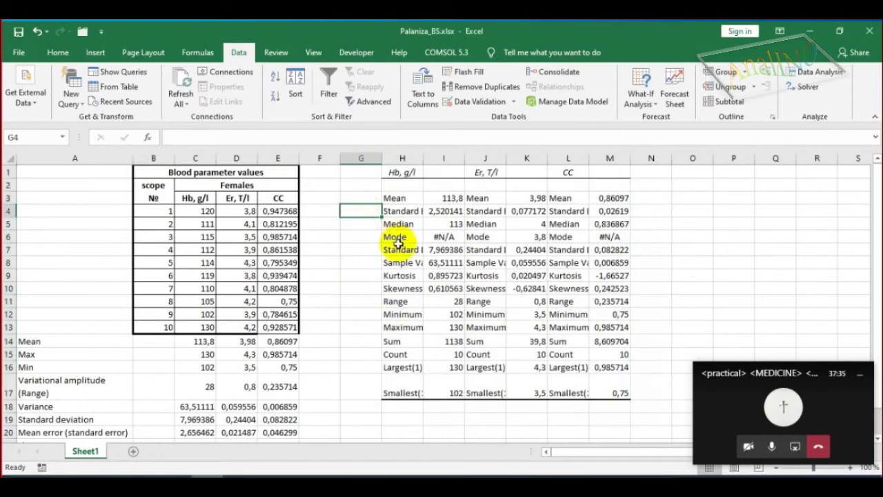
pyautogui.click(448, 199)
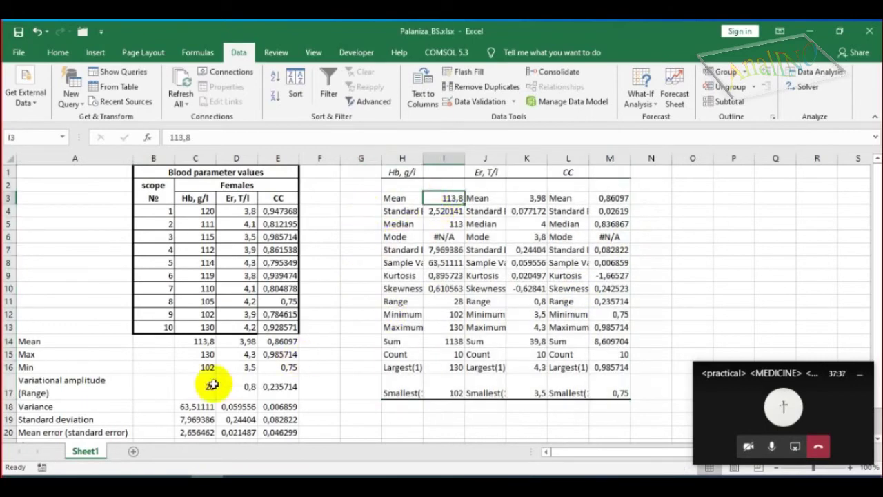
pyautogui.click(201, 340)
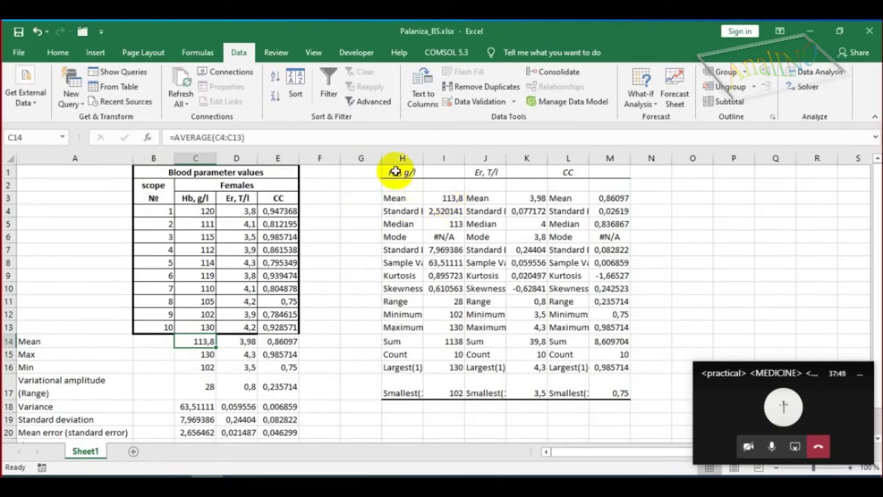
pyautogui.click(452, 198)
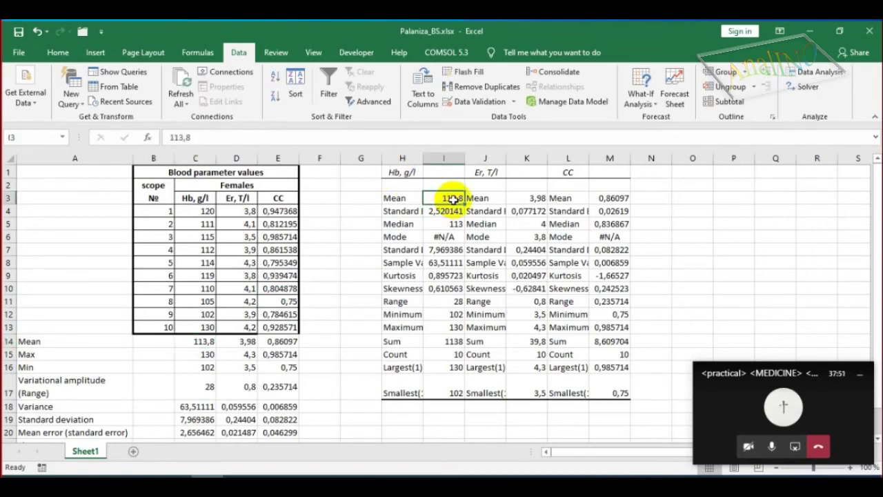
pyautogui.click(207, 342)
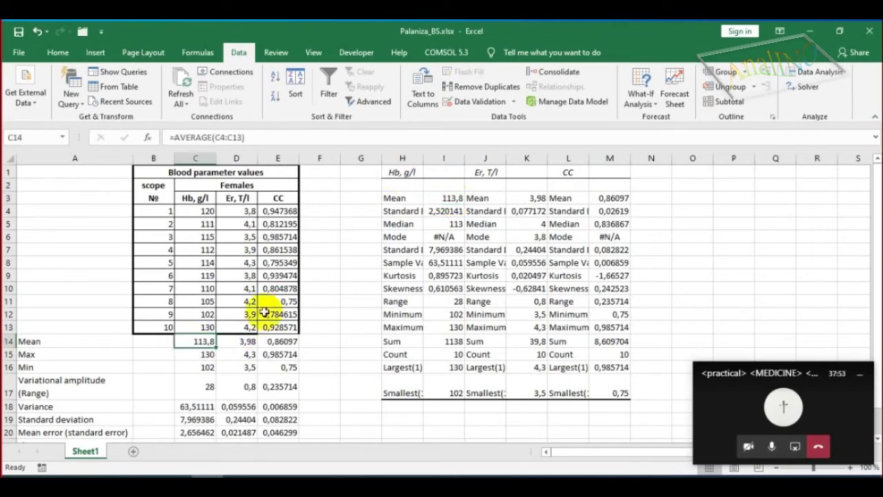
# Review the remaining generated descriptive statistics against the formula-based results in rows 14 to 22.
pyautogui.click(448, 198)
pyautogui.click(207, 340)
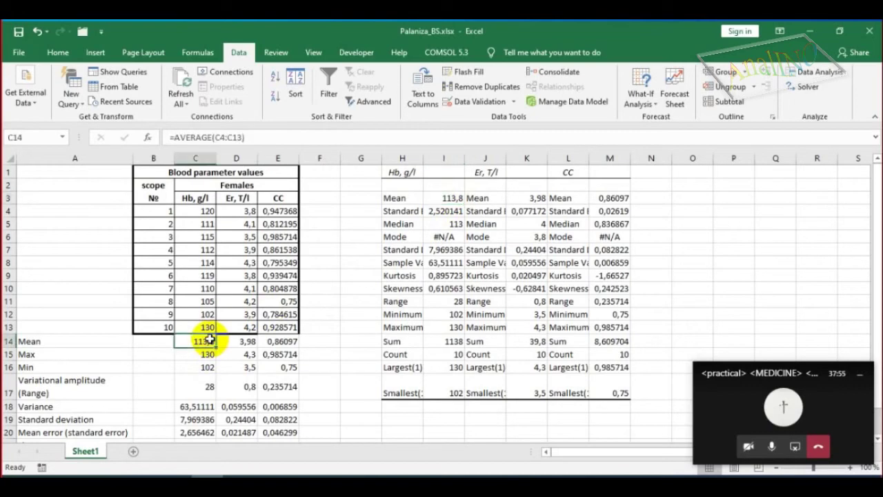
pyautogui.click(456, 196)
pyautogui.scroll(-5, 469, 253)
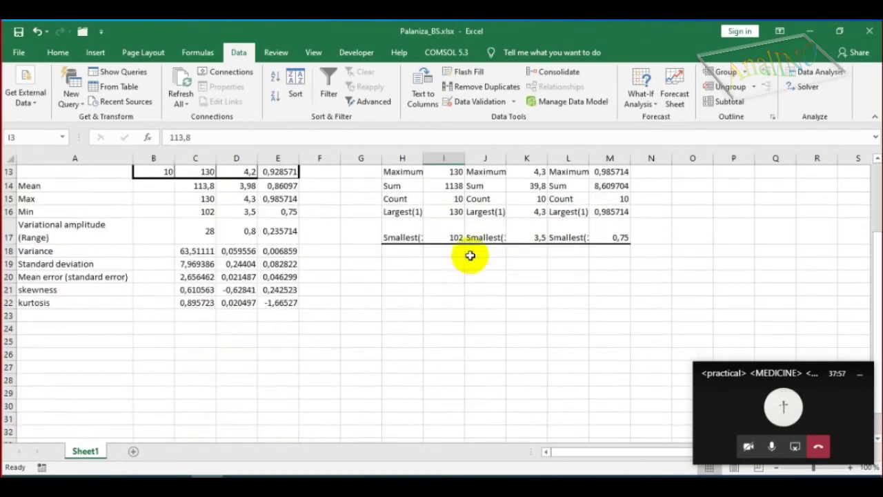
pyautogui.scroll(4, 464, 260)
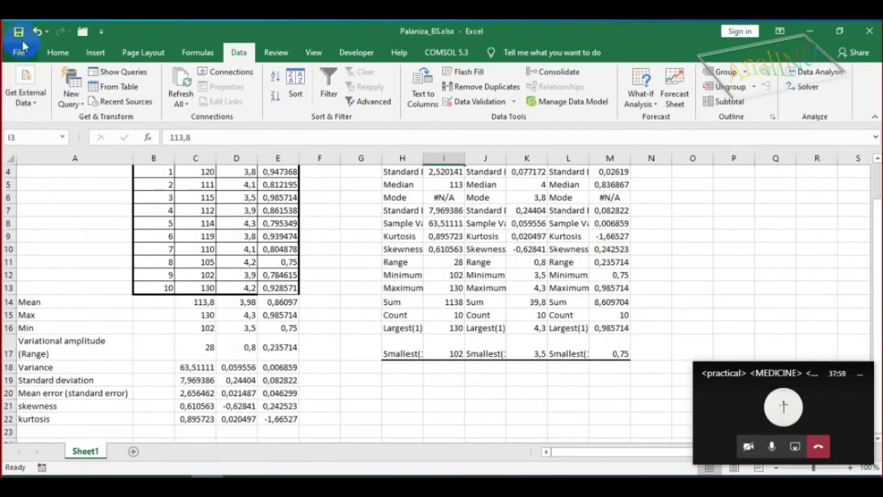
# Switch to the task PDF in PDF-XChange Viewer, read Task 4 and its drugstore sales table, and return to Excel.
pyautogui.hotkey('alt', 'Tab')
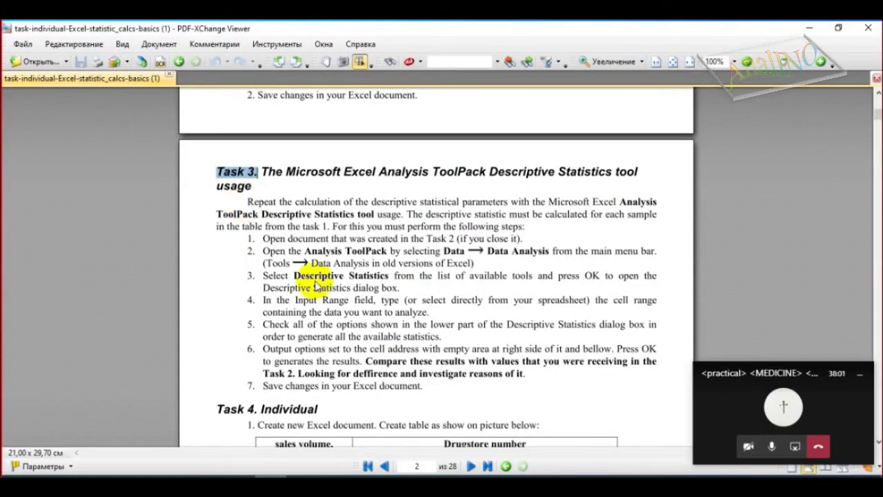
pyautogui.scroll(-5, 303, 338)
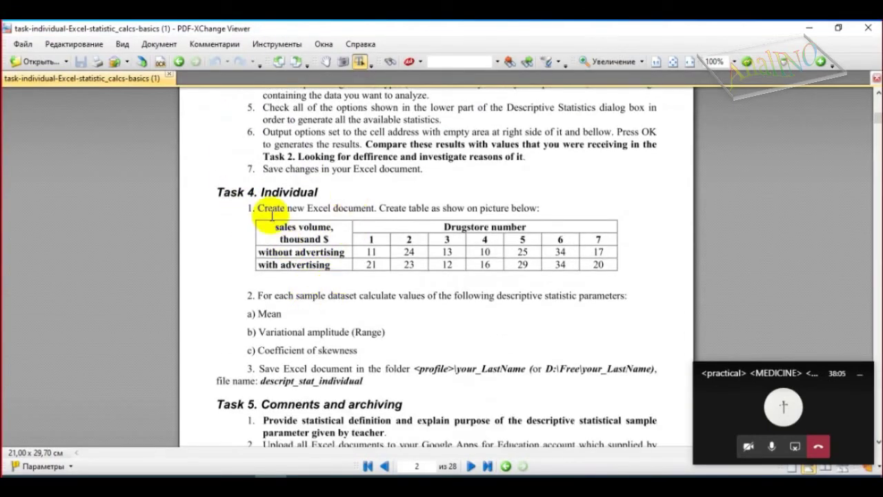
pyautogui.scroll(-1, 347, 221)
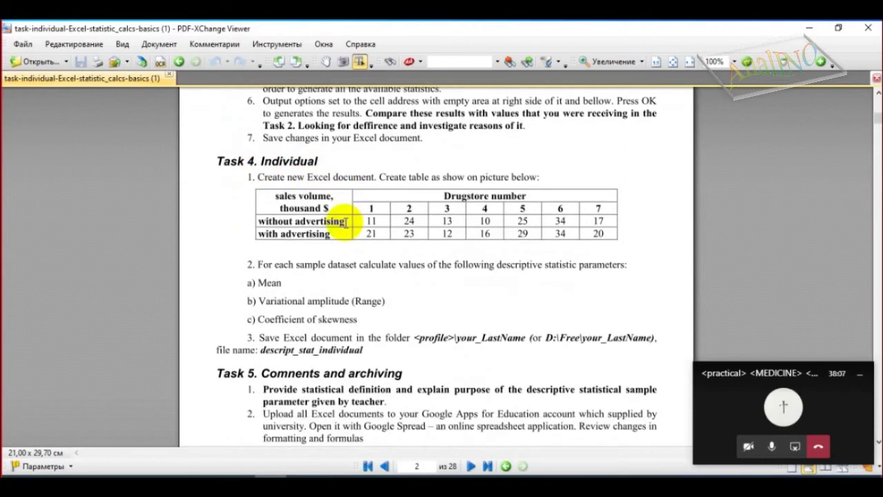
pyautogui.hotkey('alt', 'Tab')
pyautogui.hotkey('alt', 'Tab')
pyautogui.moveTo(256, 222)
pyautogui.moveTo(257, 221); pyautogui.dragTo(607, 224)
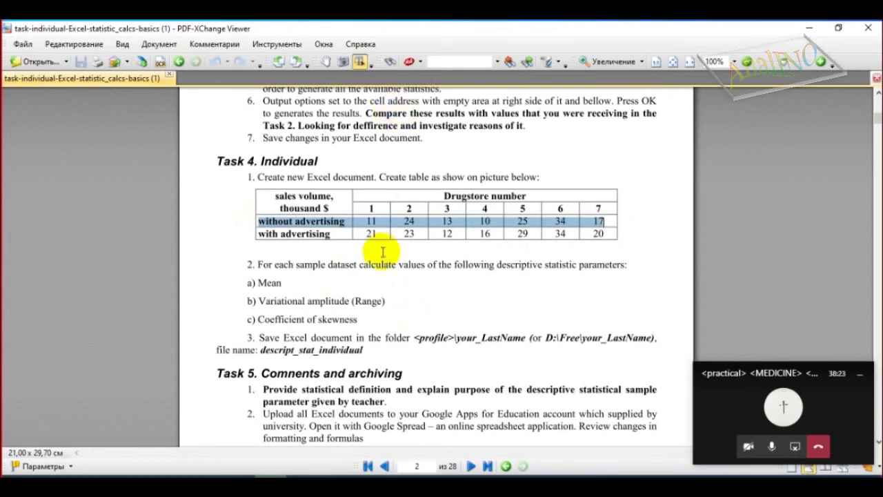
pyautogui.click(373, 249)
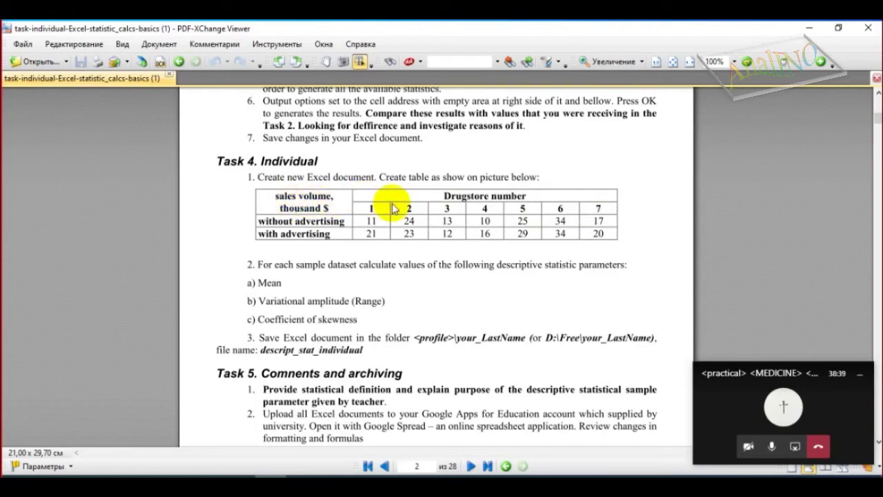
pyautogui.hotkey('alt', 'Tab')
pyautogui.scroll(-6, 327, 298)
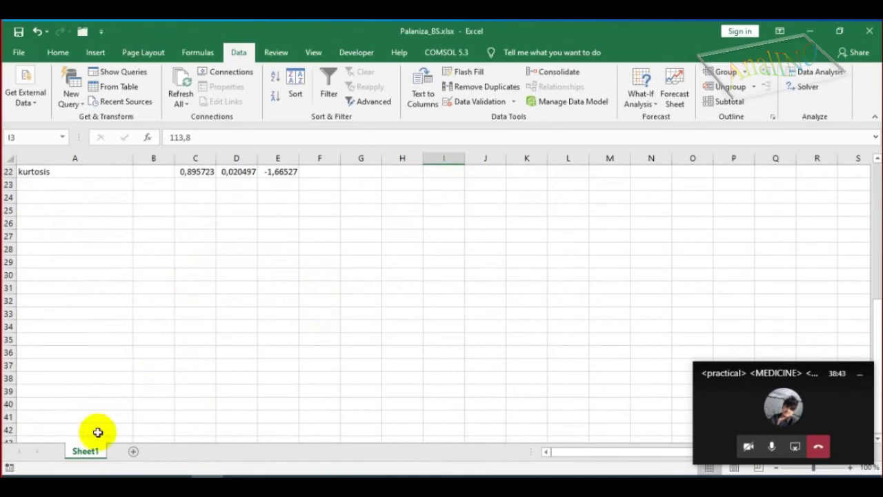
pyautogui.scroll(1, 69, 274)
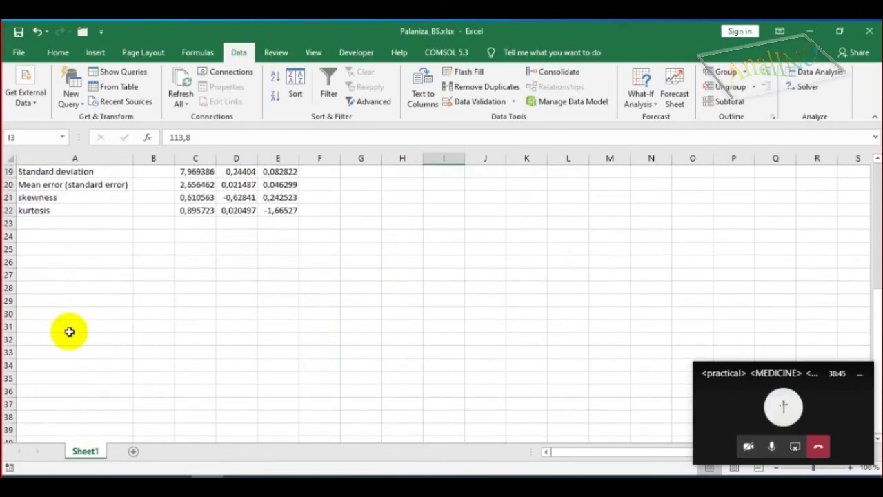
pyautogui.scroll(-3, 94, 322)
pyautogui.scroll(-1, 96, 305)
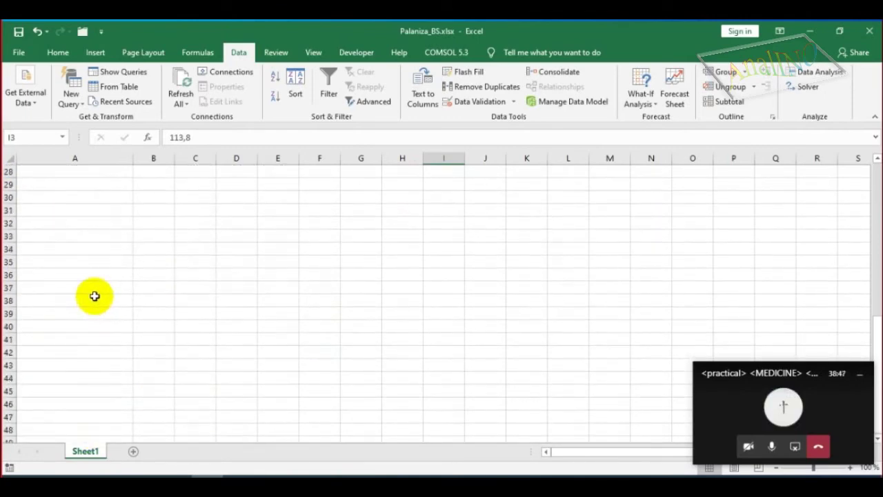
pyautogui.click(85, 326)
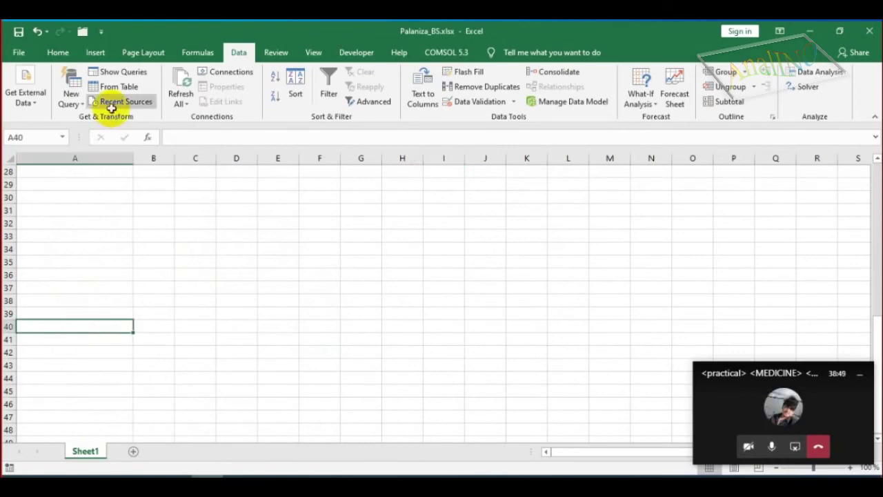
pyautogui.moveTo(101, 326)
pyautogui.mouseDown()
pyautogui.moveTo(230, 329)
pyautogui.moveTo(103, 325)
pyautogui.mouseUp()
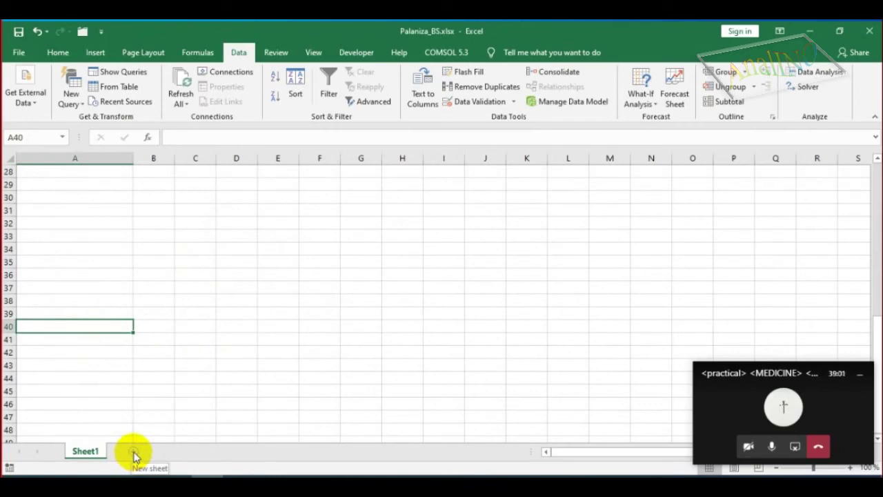
# Rename the Sheet1 worksheet as t1-3.
pyautogui.doubleClick(85, 450)
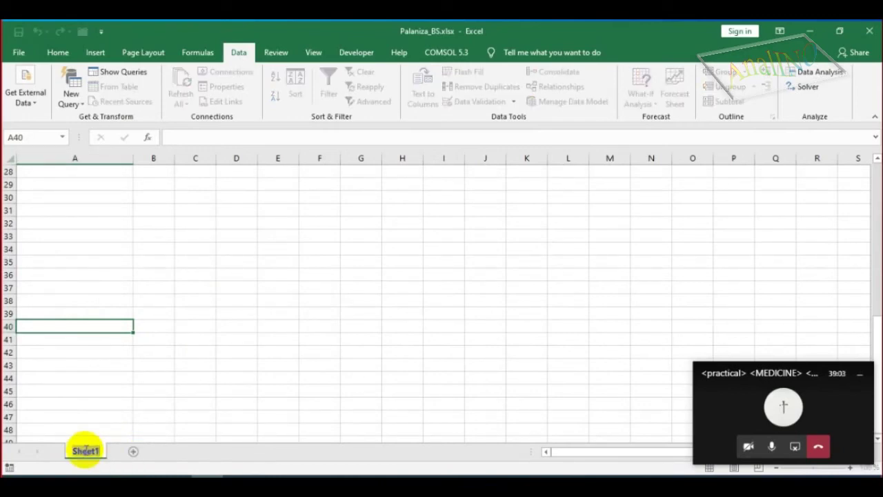
pyautogui.write('t1-')
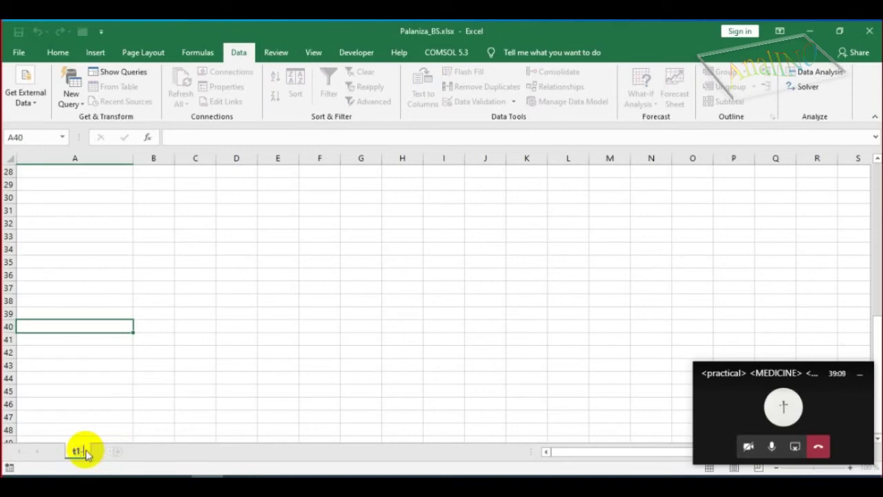
pyautogui.write('3')
pyautogui.press('Return')
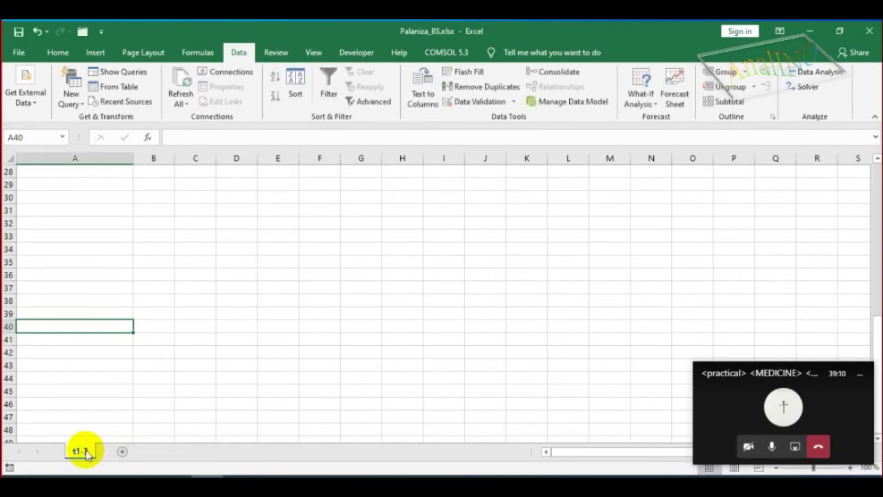
# Add a new worksheet and name it t4.
pyautogui.click(122, 452)
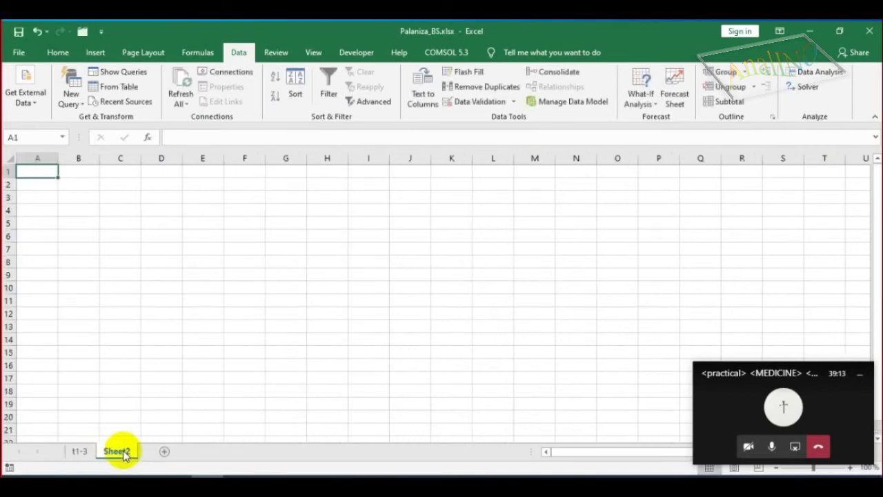
pyautogui.doubleClick(123, 452)
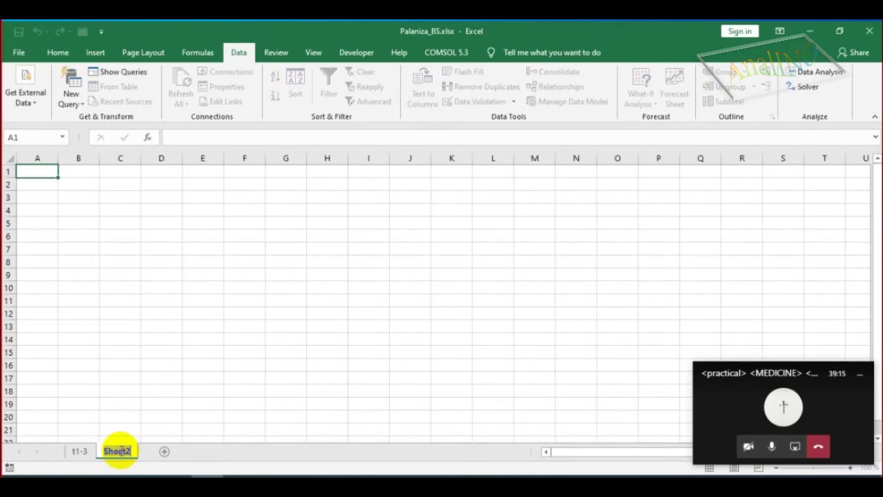
pyautogui.write('t')
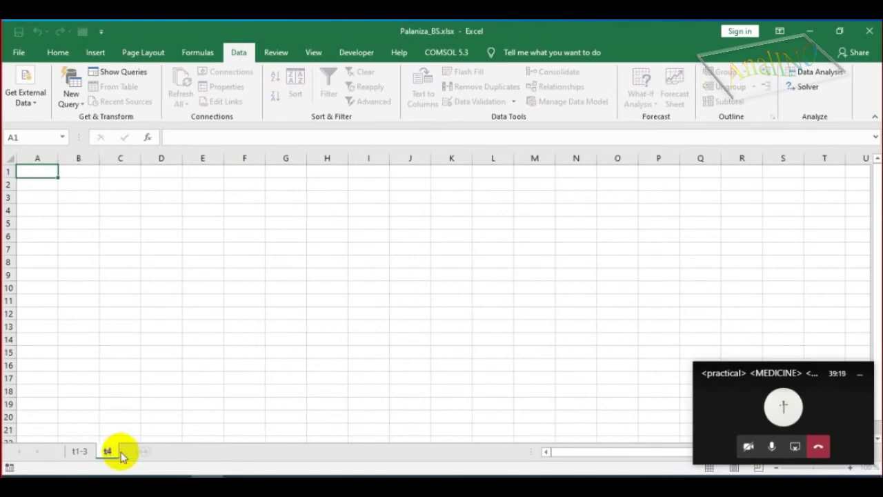
pyautogui.write('4')
pyautogui.press('Return')
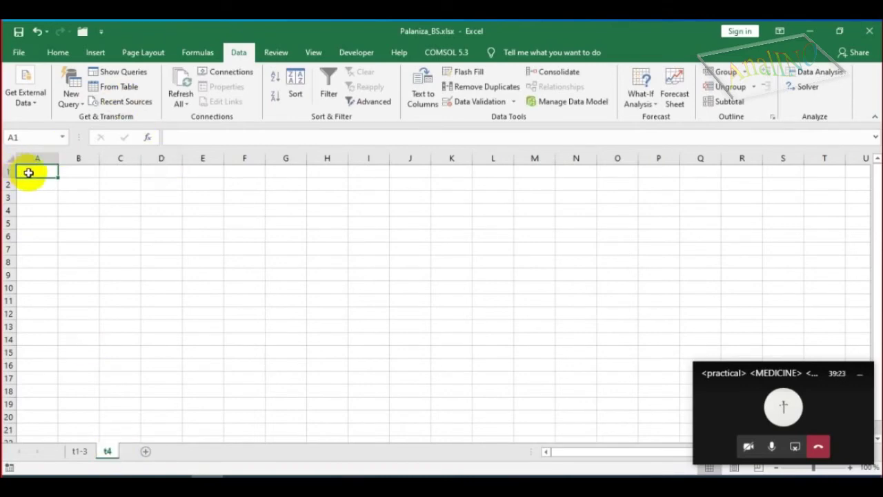
# Try merging and centering cells A1:H1 on sheet t4, check it against the Task 4 table, and undo the merge.
pyautogui.click(56, 53)
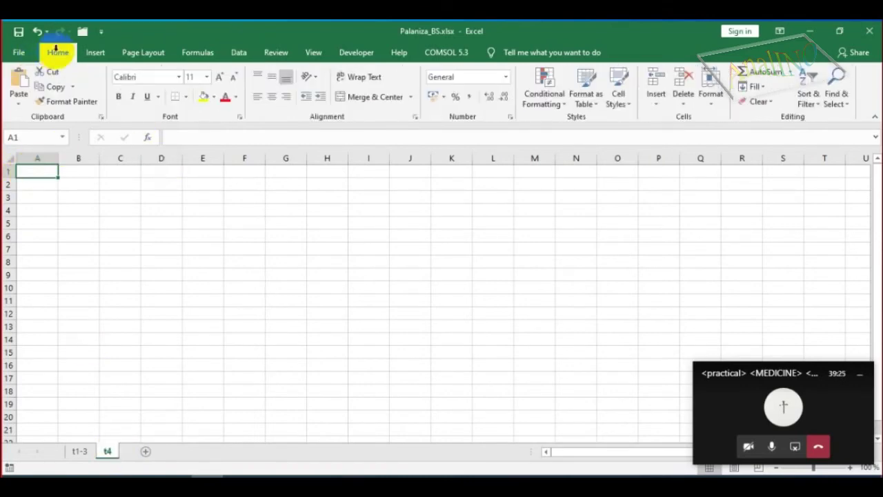
pyautogui.moveTo(34, 172); pyautogui.dragTo(132, 170)
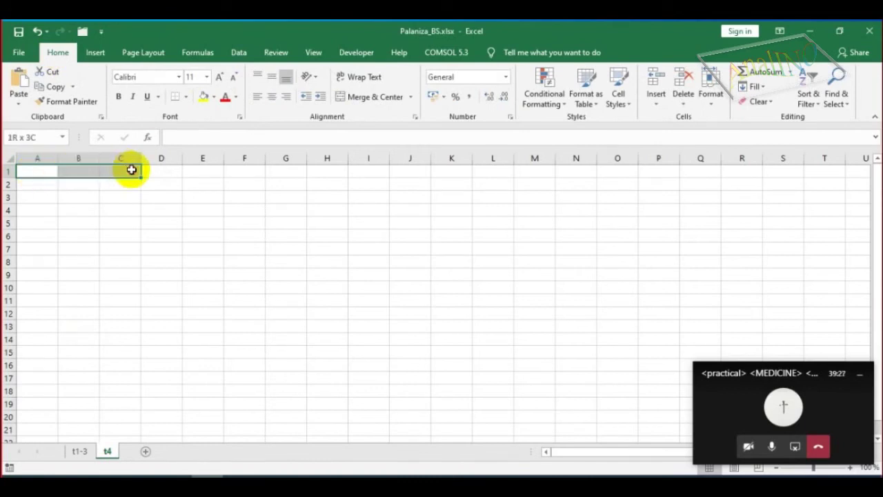
pyautogui.click(48, 171)
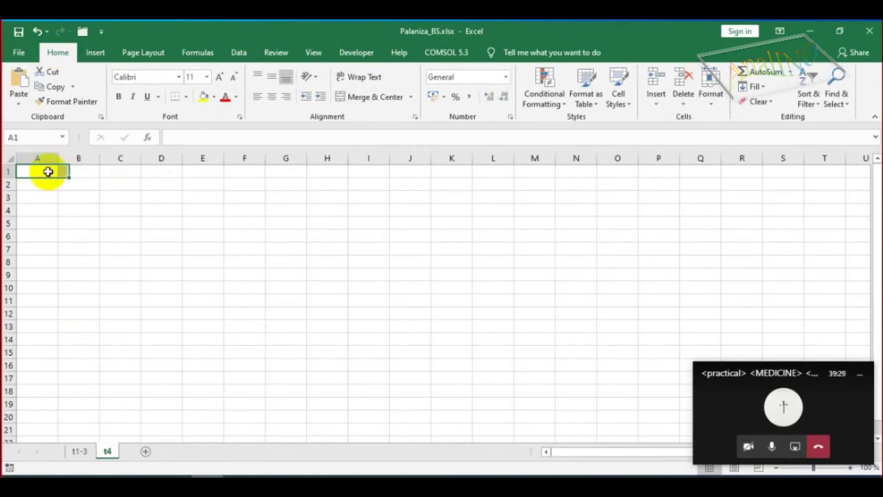
pyautogui.moveTo(48, 171); pyautogui.dragTo(303, 181)
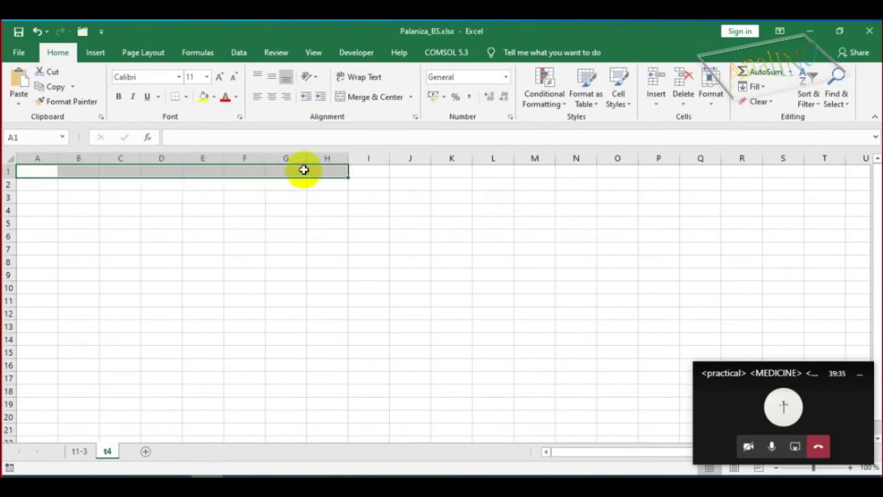
pyautogui.hotkey('alt', 'Tab')
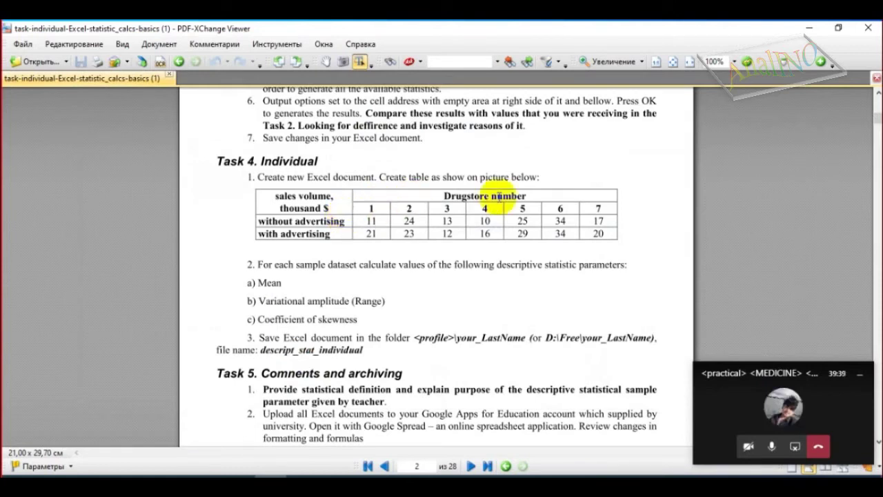
pyautogui.hotkey('alt', 'Tab')
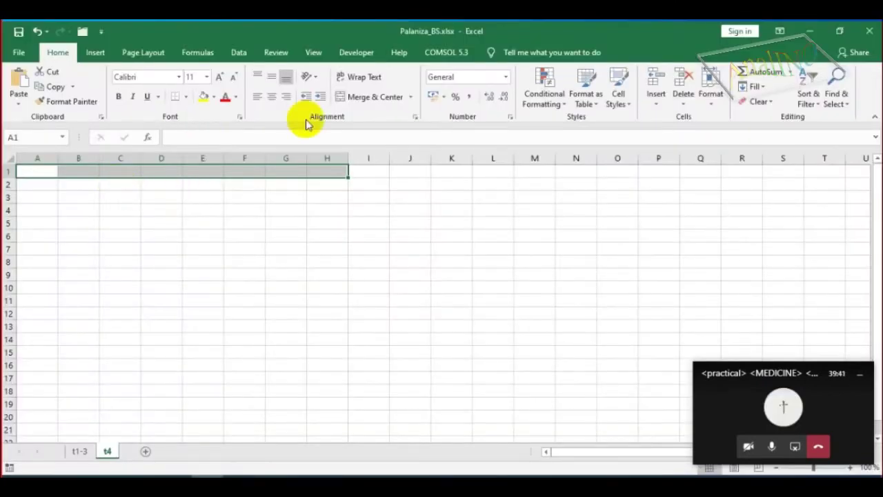
pyautogui.click(355, 100)
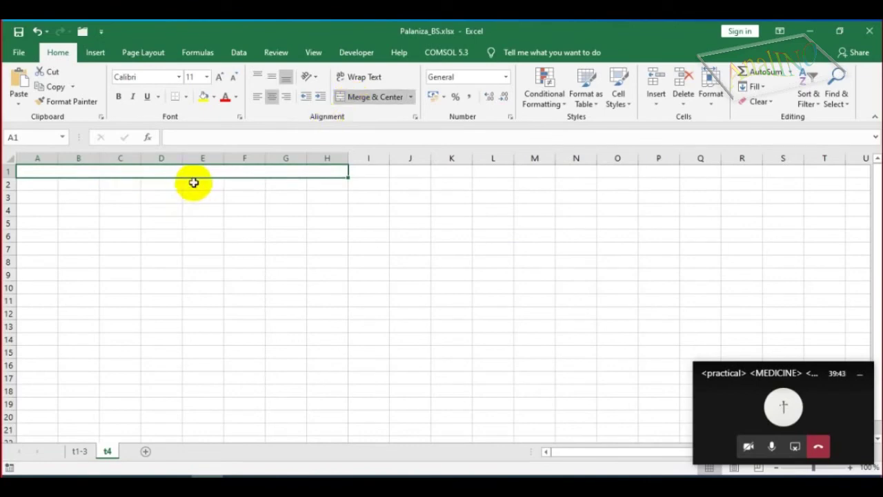
pyautogui.hotkey('alt', 'Tab')
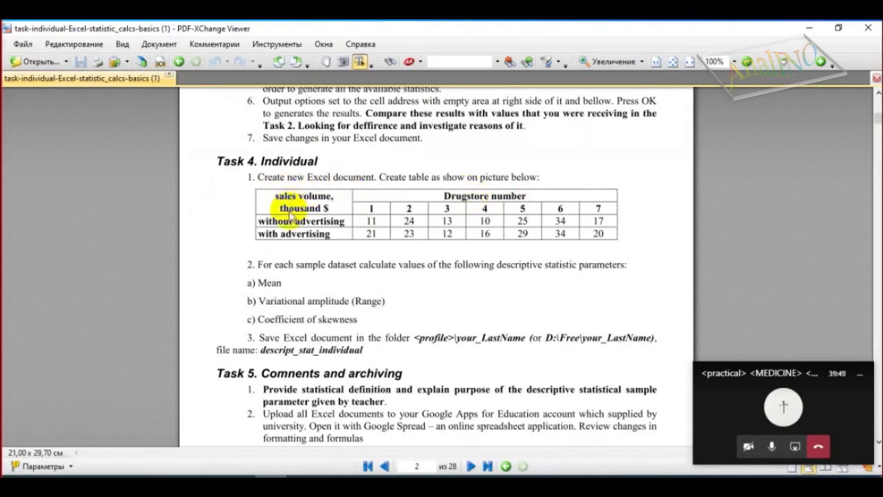
pyautogui.hotkey('alt', 'Tab')
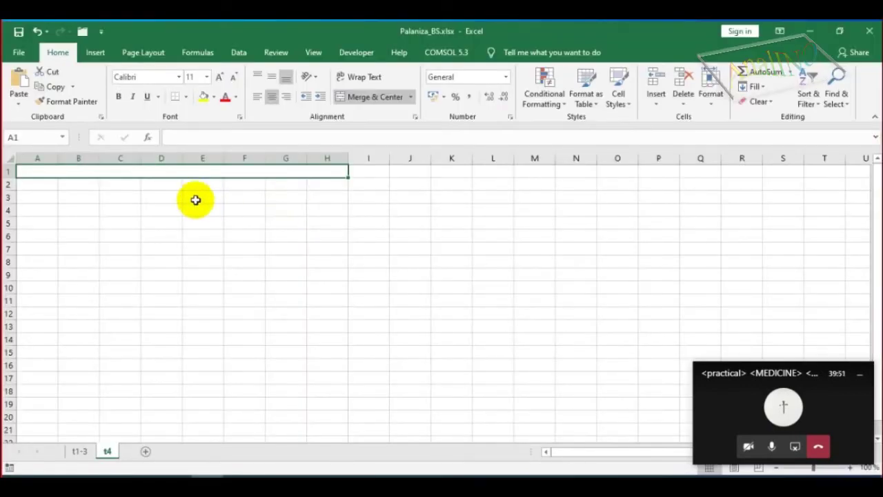
pyautogui.hotkey('ctrl', 'z')
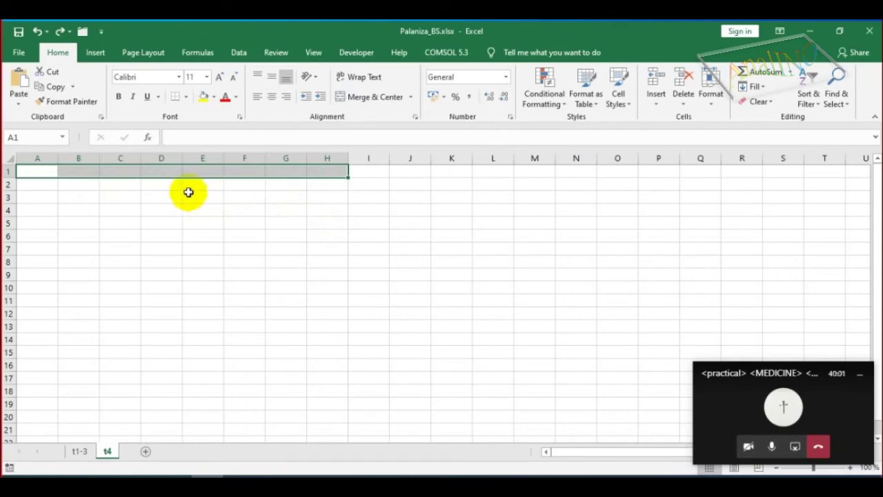
# Merge and center cells B1:H1 on sheet t4 for the drugstore number heading, checking the Task 4 table in the PDF.
pyautogui.click(185, 193)
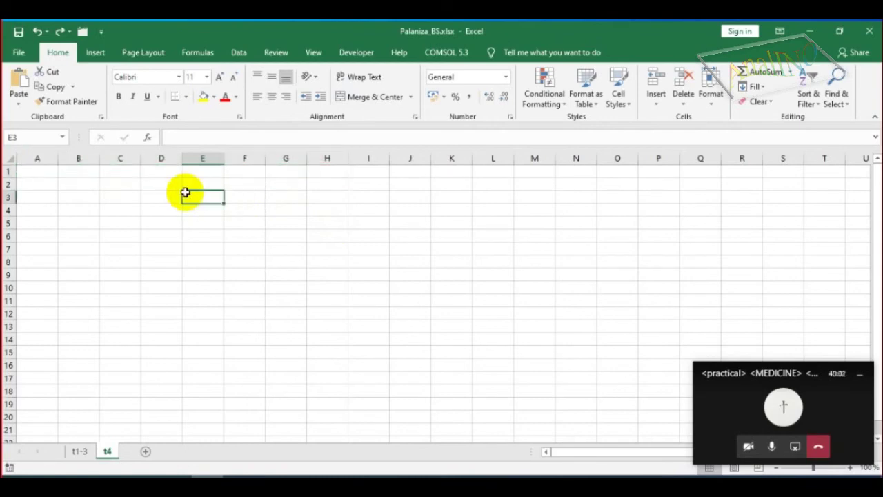
pyautogui.click(80, 172)
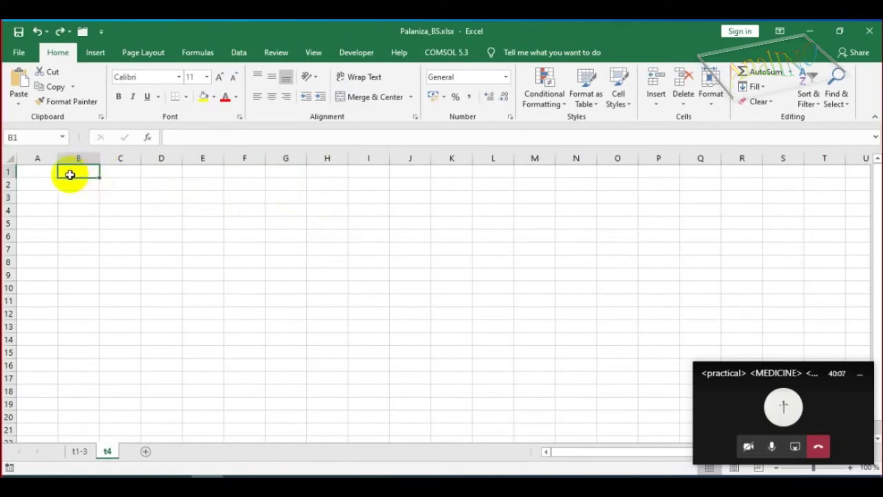
pyautogui.moveTo(78, 172); pyautogui.dragTo(324, 174)
pyautogui.hotkey('alt', 'Tab')
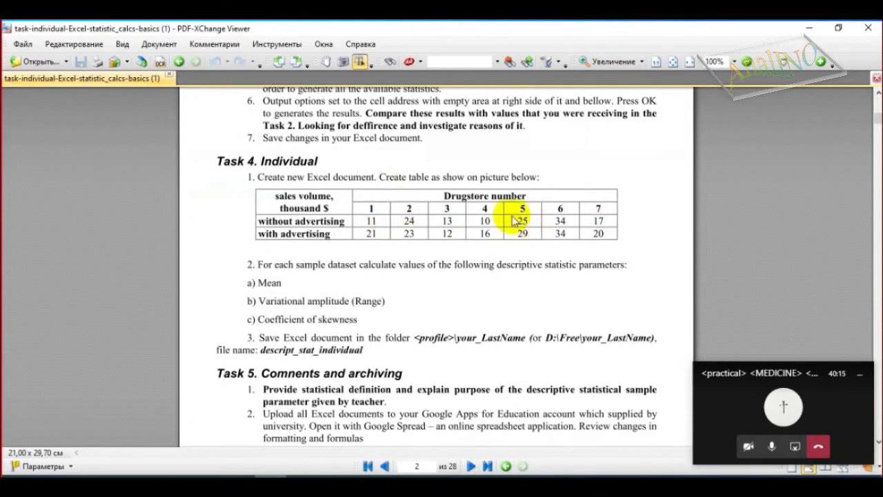
pyautogui.hotkey('alt', 'Tab')
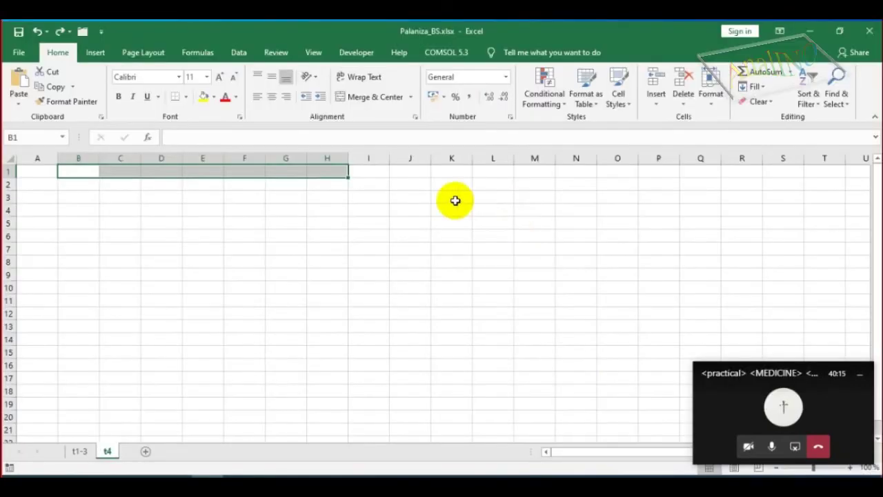
pyautogui.click(348, 99)
pyautogui.hotkey('alt', 'Tab')
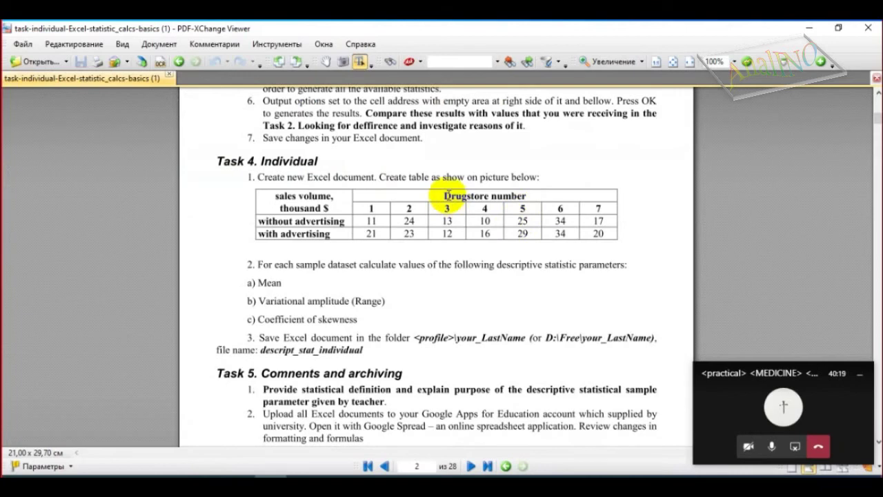
# Copy the heading "Drugstore number" from the Task 4 table in the PDF into merged cell B1:H1 on sheet t4.
pyautogui.moveTo(447, 196); pyautogui.dragTo(536, 196)
pyautogui.hotkey('ctrl', 'c')
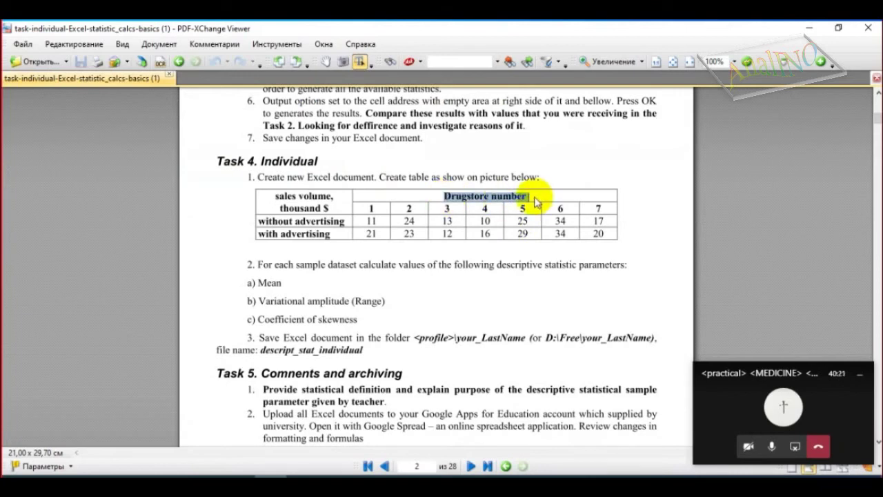
pyautogui.hotkey('alt', 'Tab')
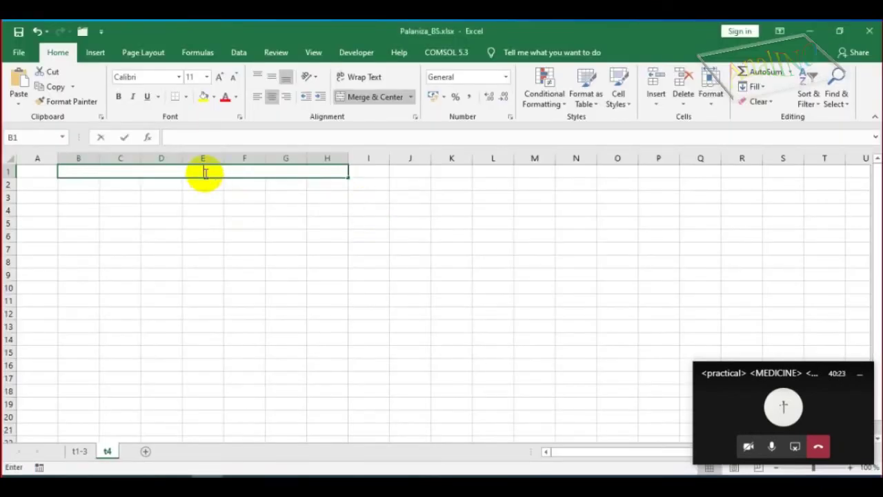
pyautogui.hotkey('ctrl', 'v')
pyautogui.click(210, 185)
# Check the first column heading in the Task 4 table and merge and center cells A1:A2 on sheet t4.
pyautogui.hotkey('alt', 'Tab')
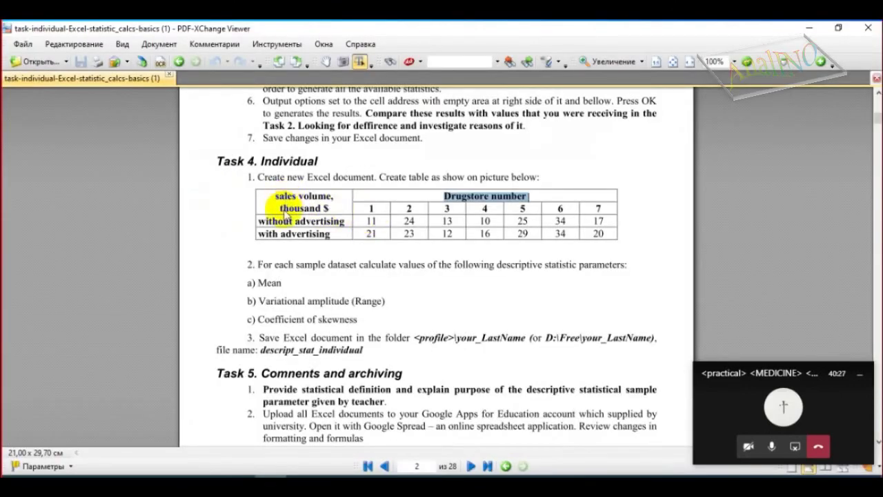
pyautogui.hotkey('alt', 'Tab')
pyautogui.moveTo(33, 170); pyautogui.dragTo(34, 181)
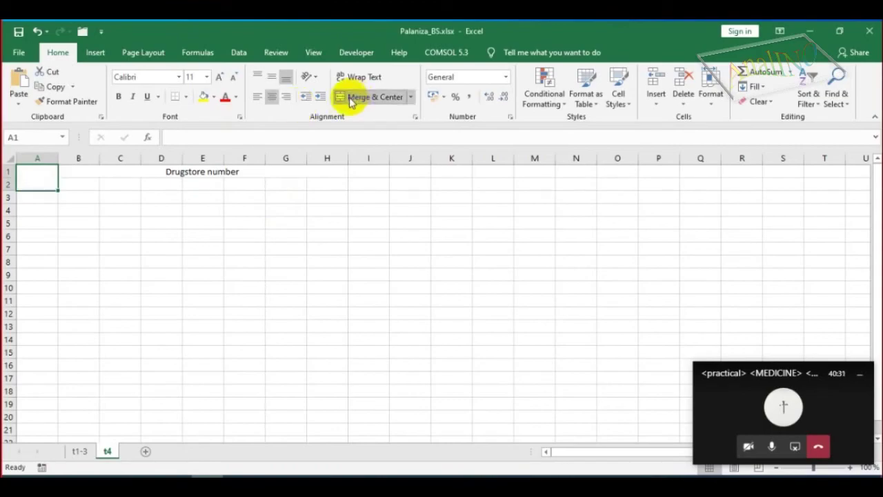
# Copy the heading "sales volume, thousand $" from the PDF into merged cell A1 and make row 2 taller to fit it.
pyautogui.hotkey('alt', 'Tab')
pyautogui.moveTo(275, 196); pyautogui.dragTo(327, 206)
pyautogui.hotkey('ctrl', 'c')
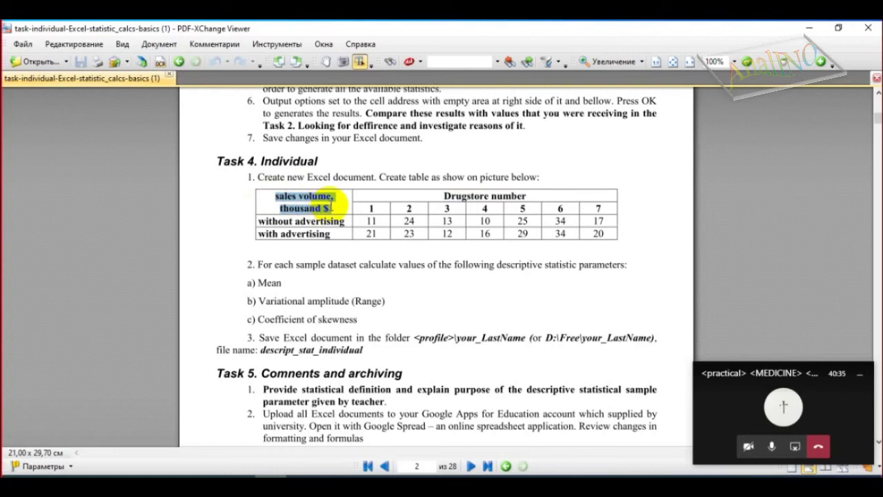
pyautogui.hotkey('alt', 'Tab')
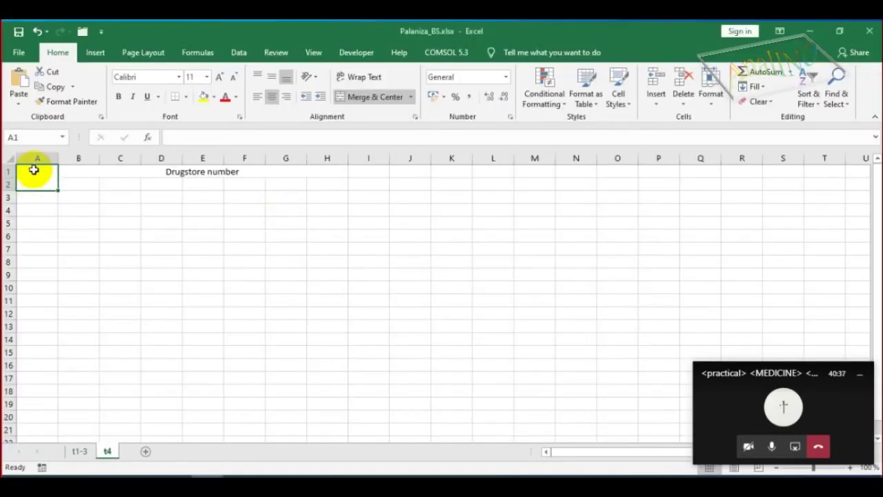
pyautogui.doubleClick(36, 172)
pyautogui.hotkey('ctrl', 'v')
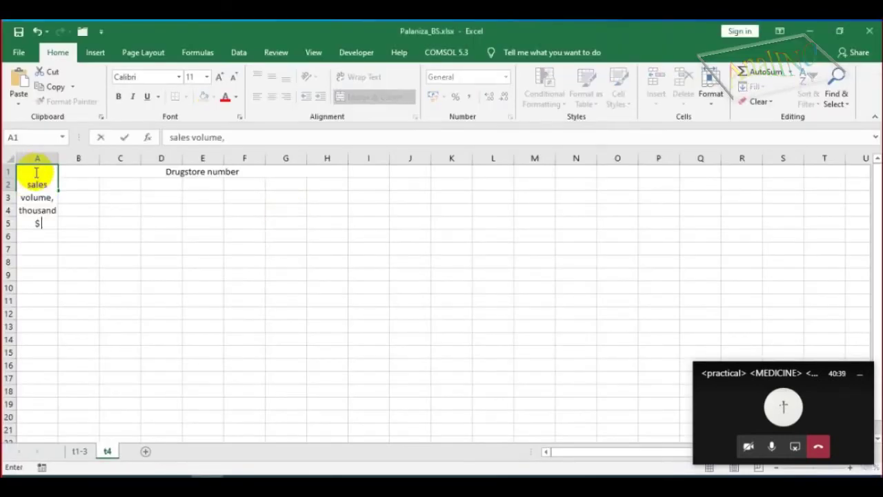
pyautogui.press('Return')
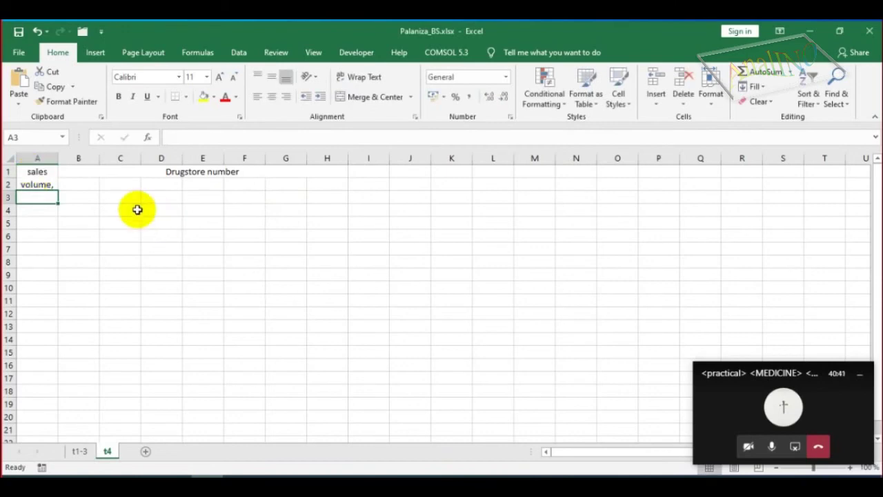
pyautogui.click(82, 197)
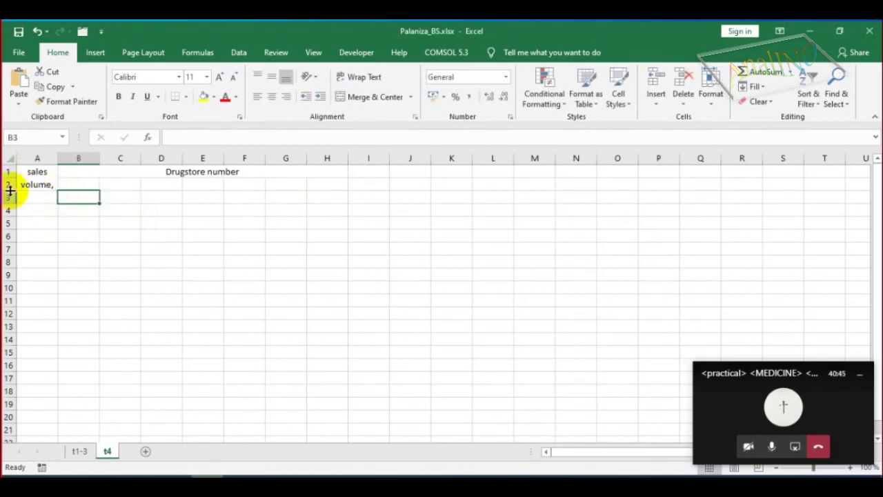
pyautogui.moveTo(10, 191); pyautogui.dragTo(10, 217)
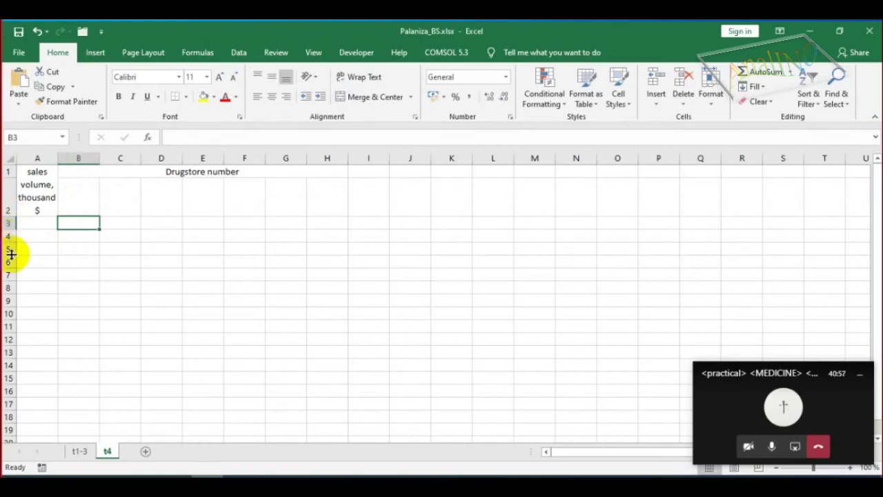
# Check the Task 4 table and enter the drugstore numbers 1 to 7 in cells B2:H2.
pyautogui.hotkey('alt', 'Tab')
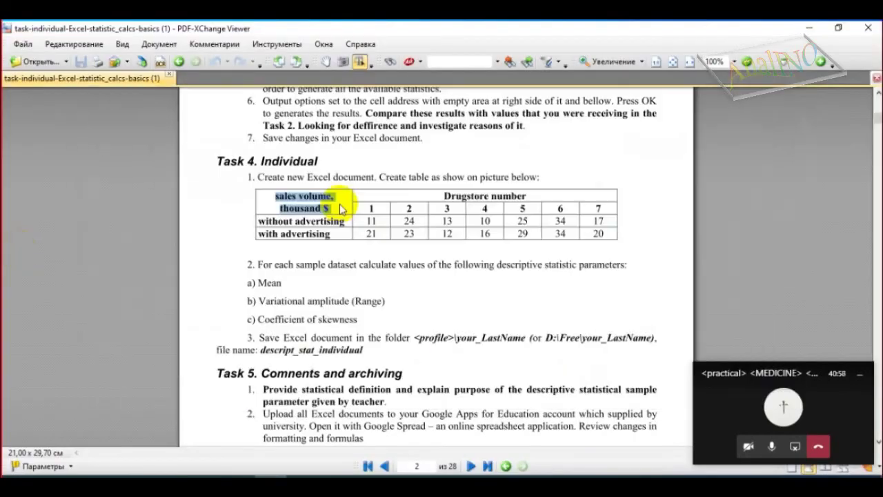
pyautogui.click(400, 221)
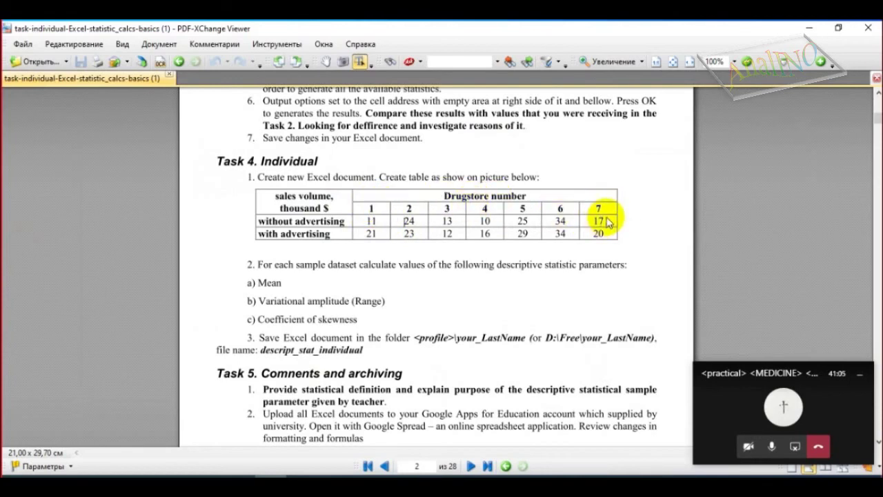
pyautogui.hotkey('alt', 'Tab')
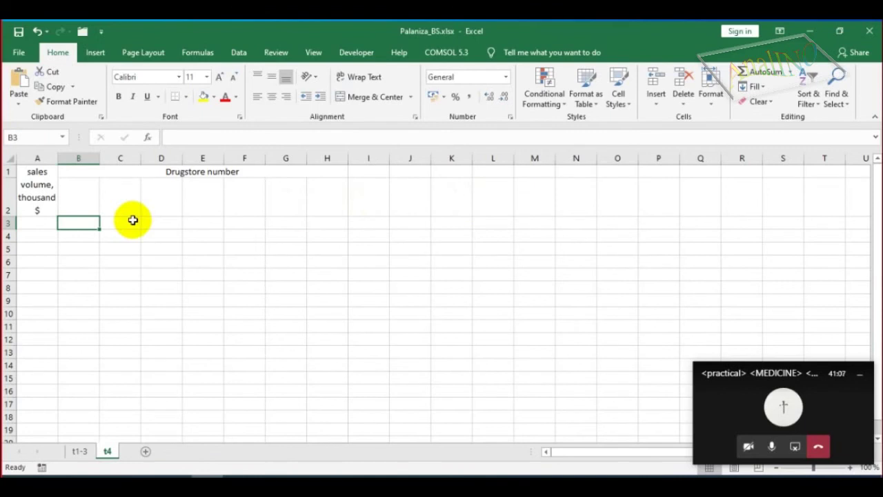
pyautogui.click(85, 200)
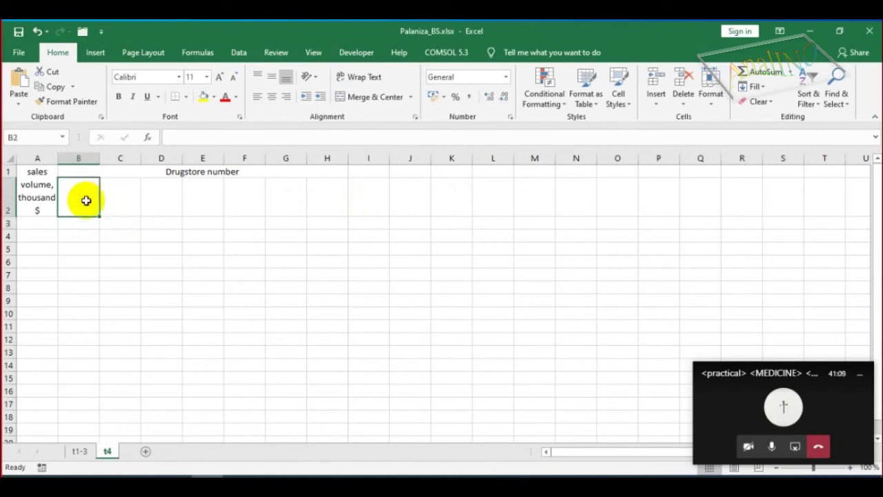
pyautogui.write('1')
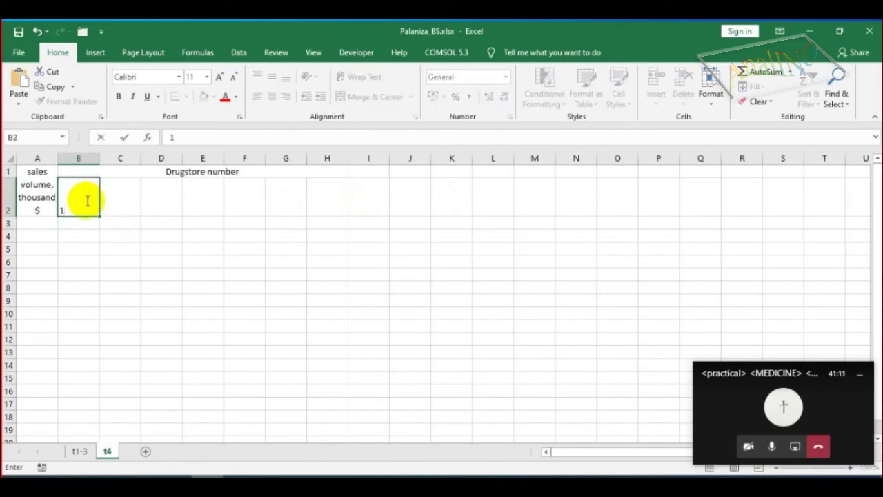
pyautogui.press('Tab')
pyautogui.write('2')
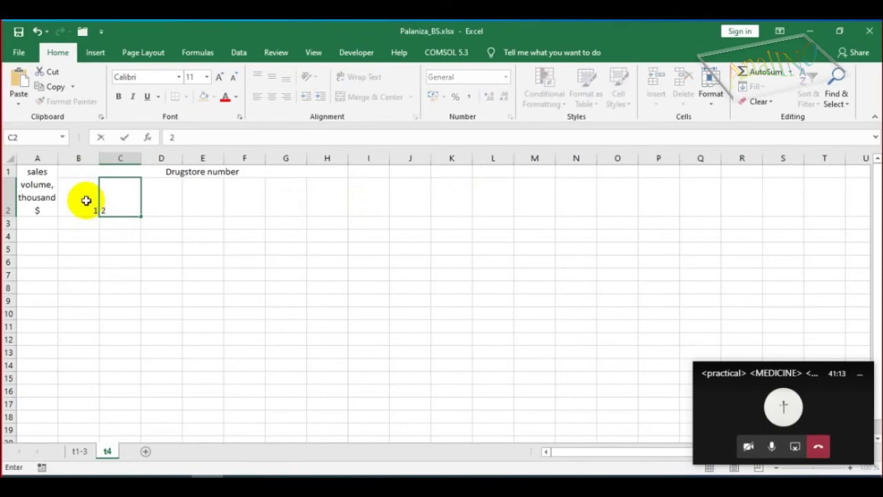
pyautogui.press('Tab')
pyautogui.write('3')
pyautogui.press('Tab')
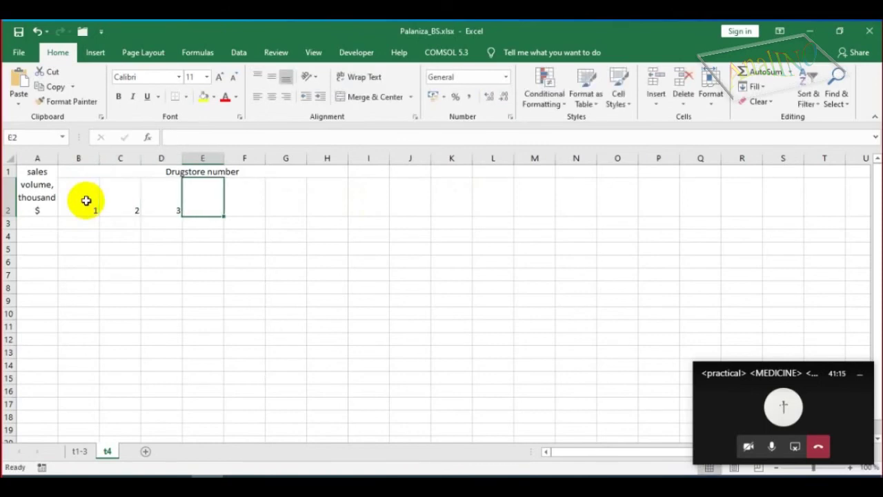
pyautogui.write('4')
pyautogui.press('Tab')
pyautogui.write('5')
pyautogui.press('Tab')
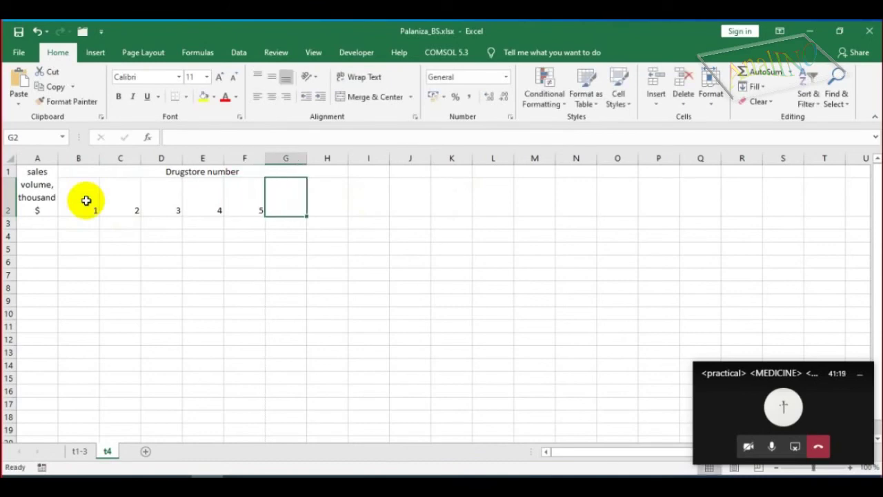
pyautogui.write('6')
pyautogui.press('Tab')
pyautogui.write('7')
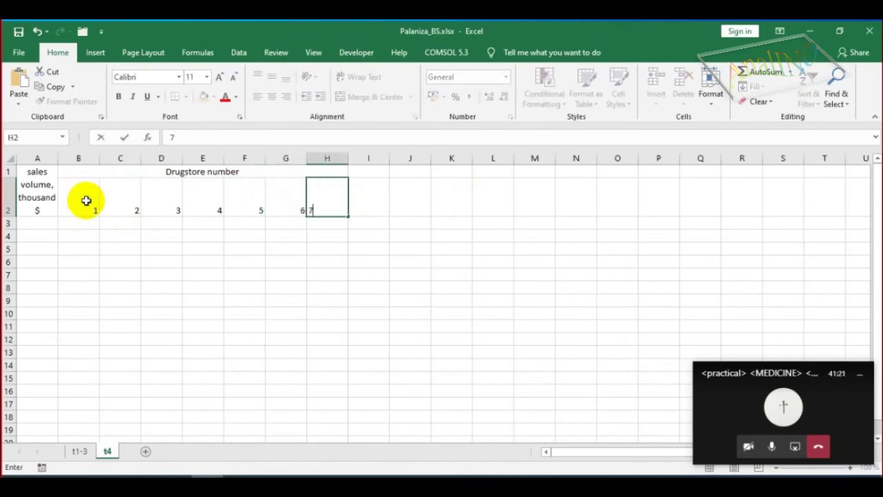
pyautogui.press('Tab')
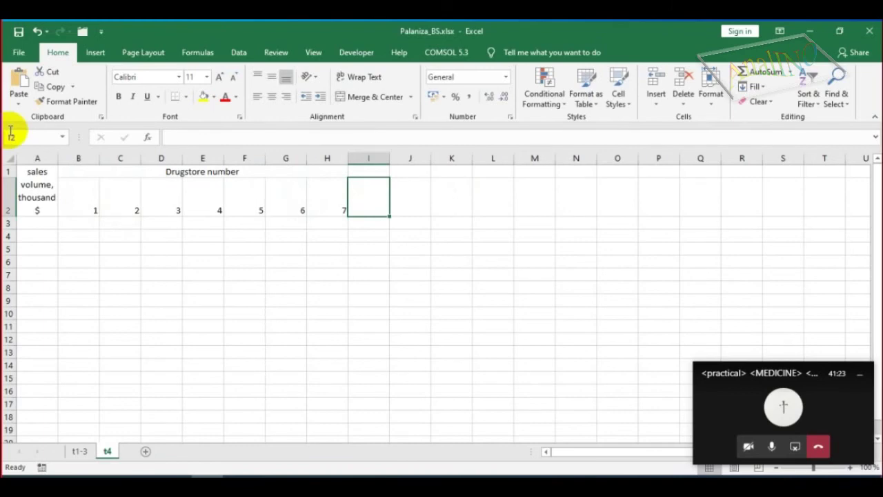
# Center the drugstore numbers in B2:H2 both vertically and horizontally.
pyautogui.moveTo(85, 203); pyautogui.dragTo(330, 207)
pyautogui.click(270, 80)
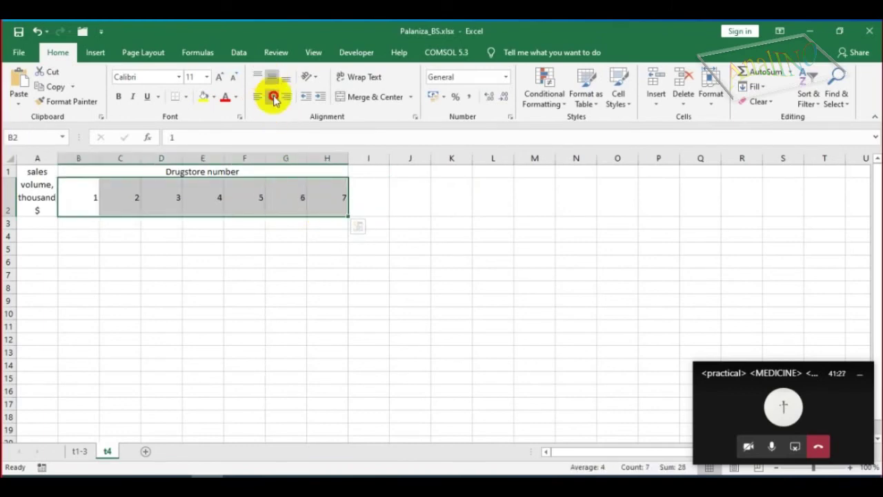
pyautogui.click(272, 96)
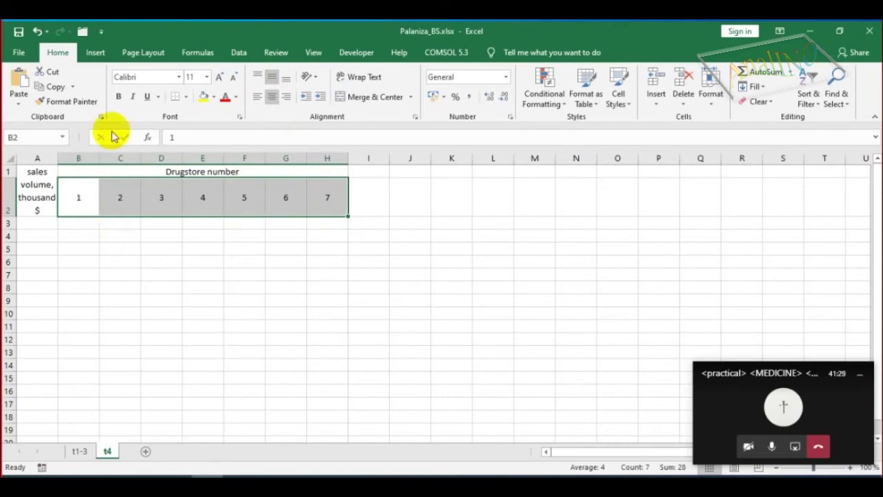
# Make the drugstore numbers and the rest of the table header in A1:H2 bold.
pyautogui.click(118, 97)
pyautogui.moveTo(35, 176); pyautogui.dragTo(276, 191)
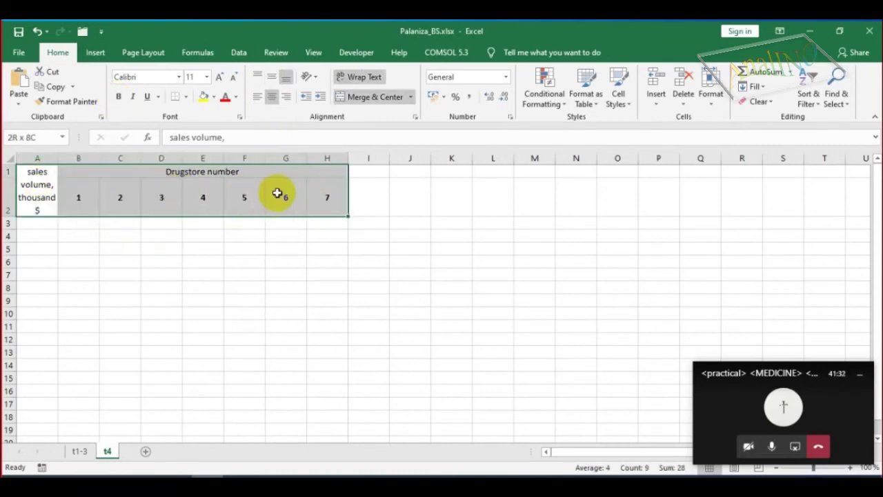
pyautogui.click(120, 99)
pyautogui.click(158, 223)
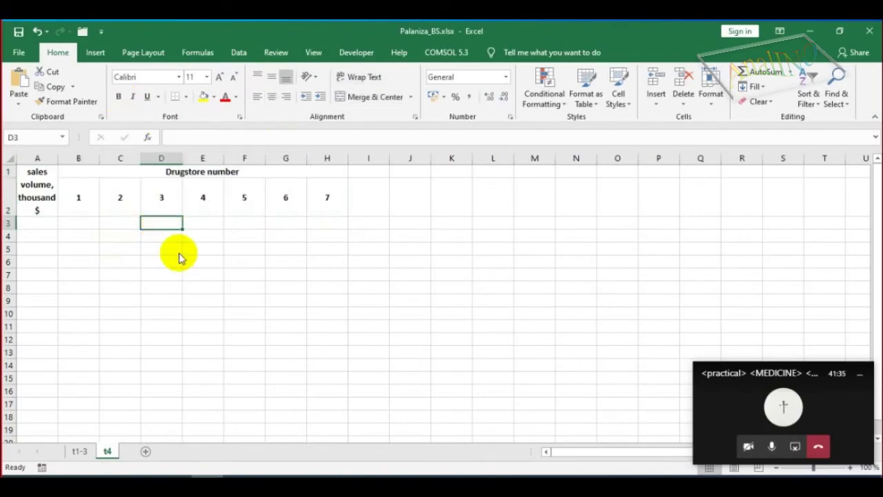
# Copy the row label "without advertising" from the PDF's Task 4 table into cell A3.
pyautogui.hotkey('alt', 'Tab')
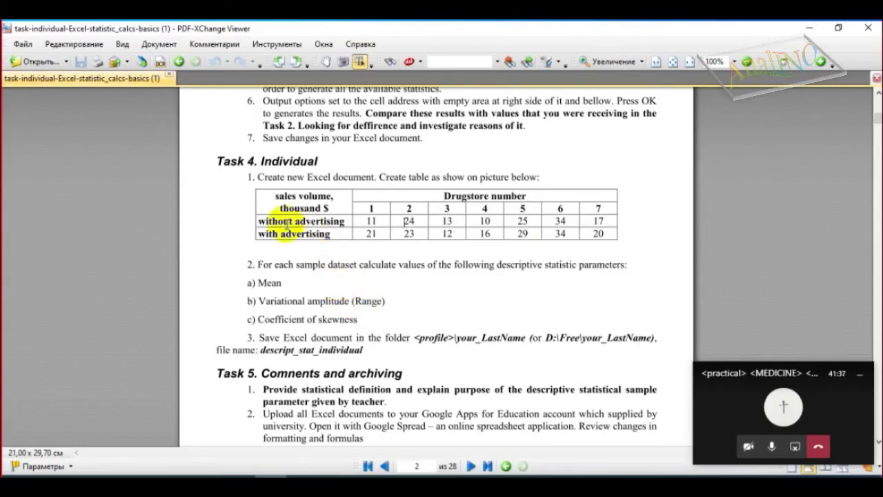
pyautogui.moveTo(261, 226); pyautogui.dragTo(339, 222)
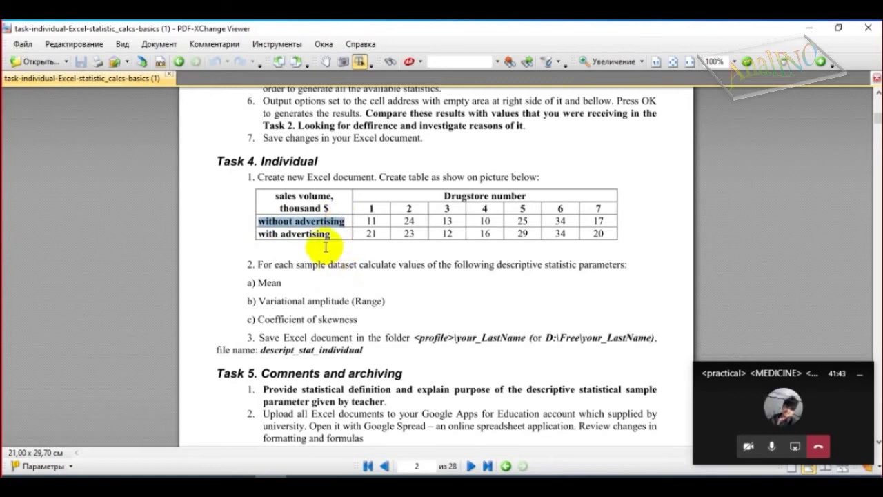
pyautogui.hotkey('alt', 'Tab')
pyautogui.click(43, 220)
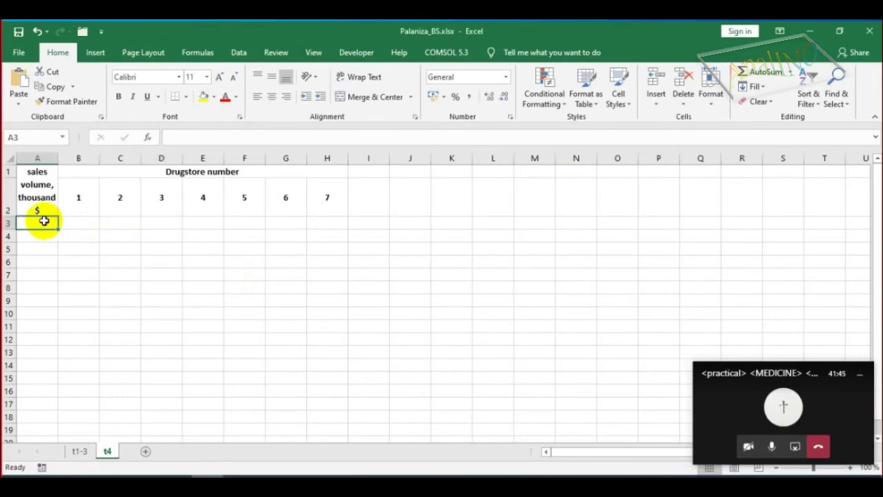
pyautogui.write('without advertising')
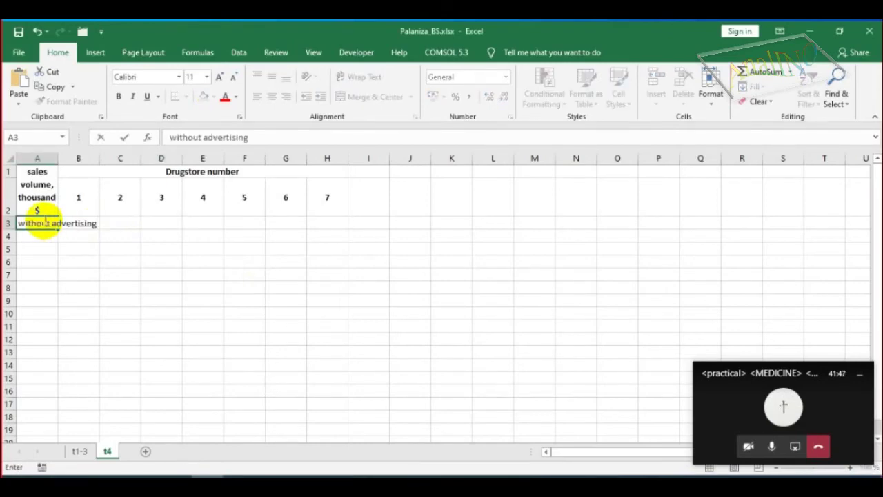
pyautogui.press('Return')
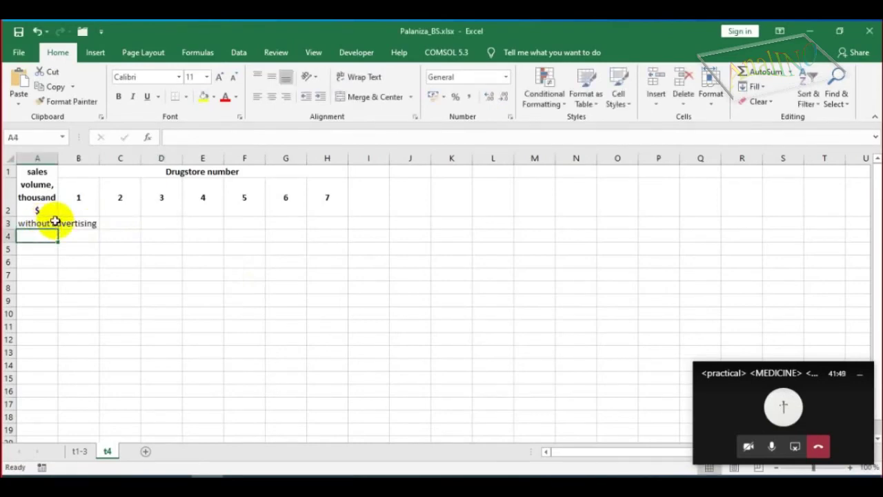
# Widen column A to fit the row label and middle-align the sales volume heading vertically.
pyautogui.click(44, 222)
pyautogui.moveTo(58, 157); pyautogui.dragTo(99, 156)
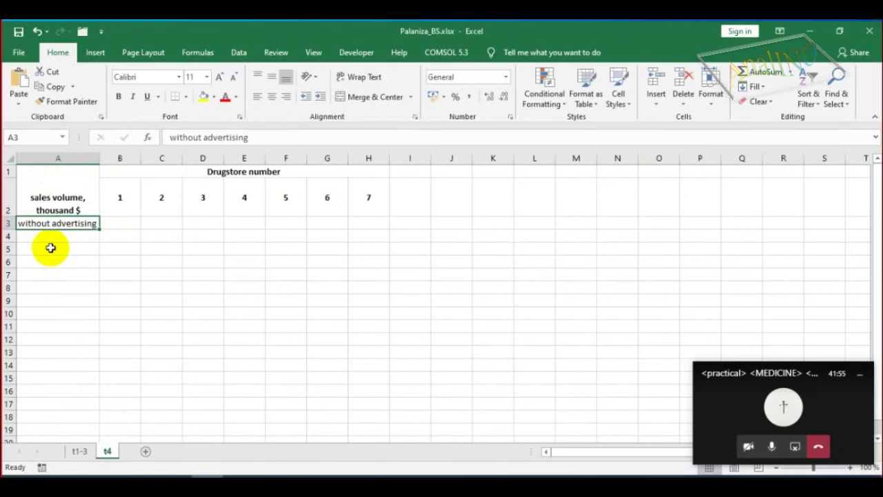
pyautogui.click(65, 199)
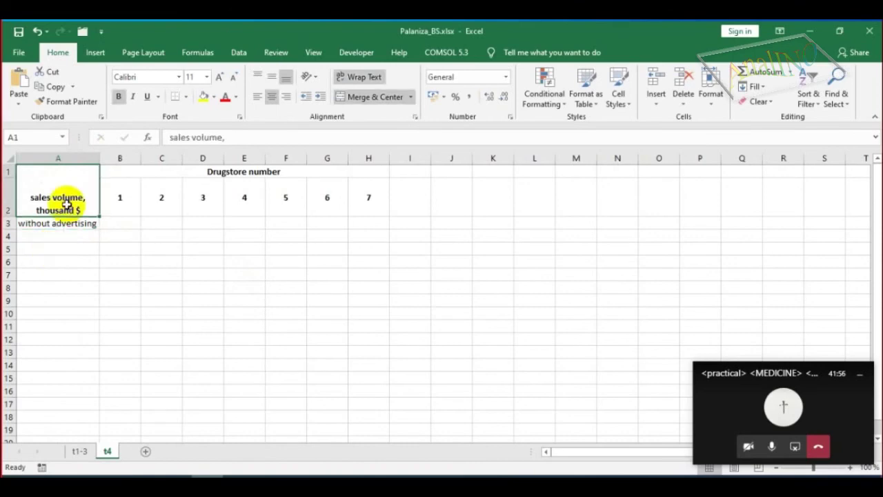
pyautogui.click(269, 79)
# Copy the row label "with advertising" from the PDF's Task 4 table into cell A4.
pyautogui.click(65, 240)
pyautogui.hotkey('alt', 'Tab')
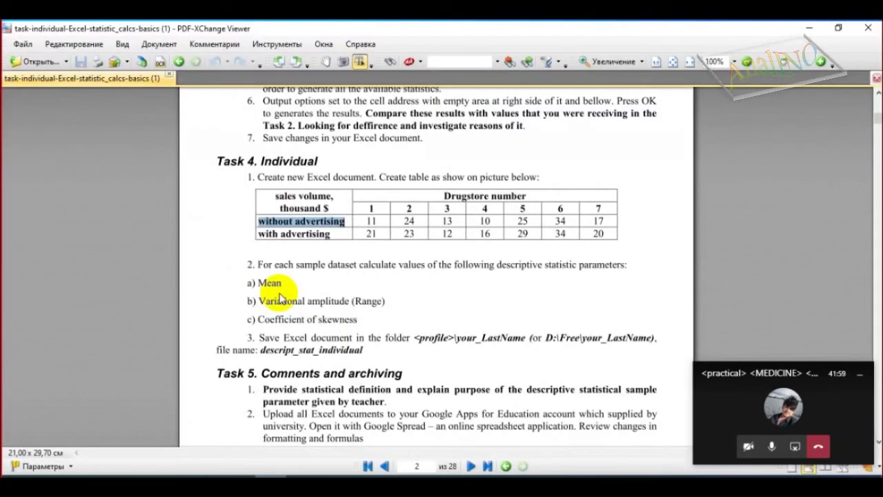
pyautogui.click(267, 235)
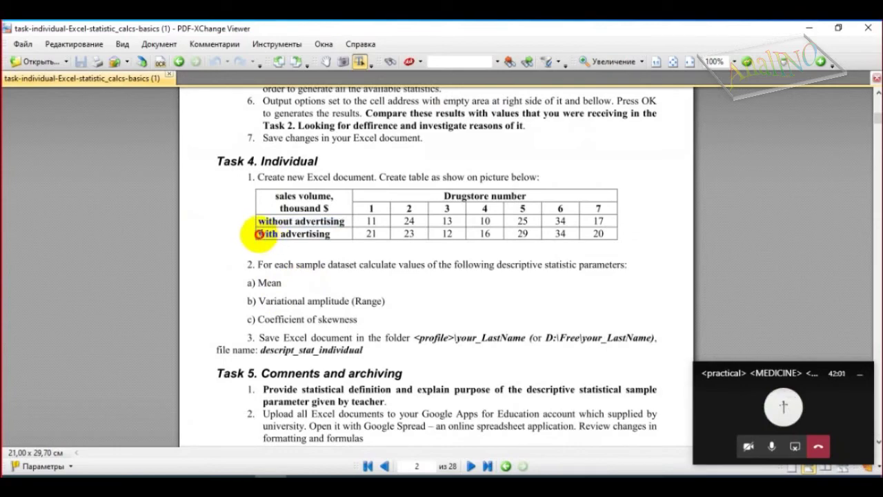
pyautogui.moveTo(260, 234); pyautogui.dragTo(331, 235)
pyautogui.hotkey('ctrl', 'c')
pyautogui.hotkey('alt', 'Tab')
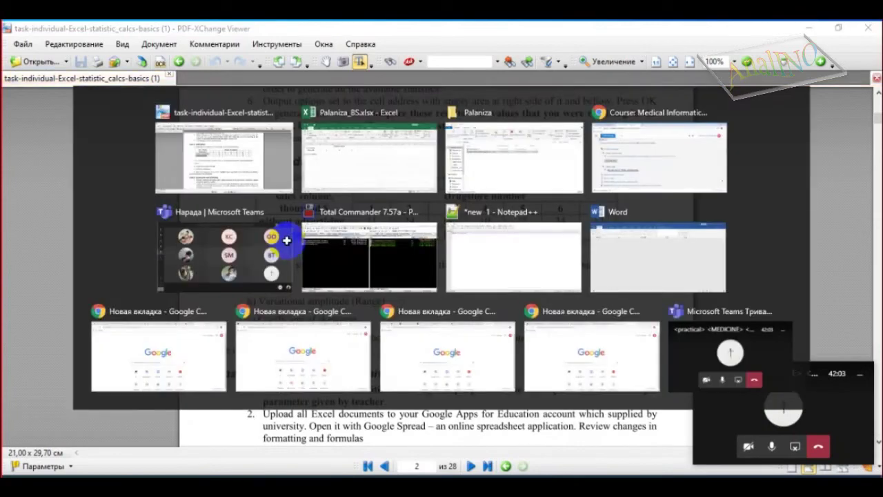
pyautogui.hotkey('ctrl', 'v')
pyautogui.press('Return')
# Make the row labels "without advertising" and "with advertising" in A3:A4 bold.
pyautogui.click(74, 223)
pyautogui.moveTo(75, 223); pyautogui.dragTo(69, 236)
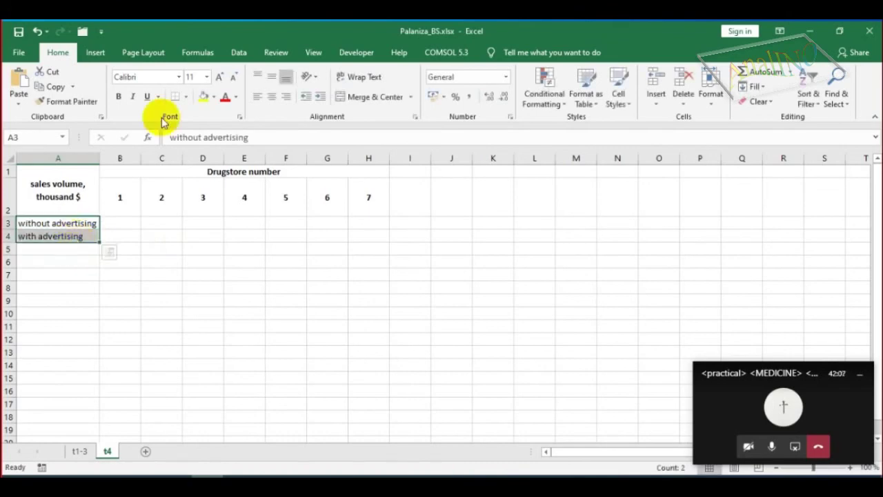
pyautogui.click(118, 96)
# Fill the "without advertising" row from B3 to H3 with the sales values 55, 77, 88, 99, 55, 66 and 66.
pyautogui.click(120, 222)
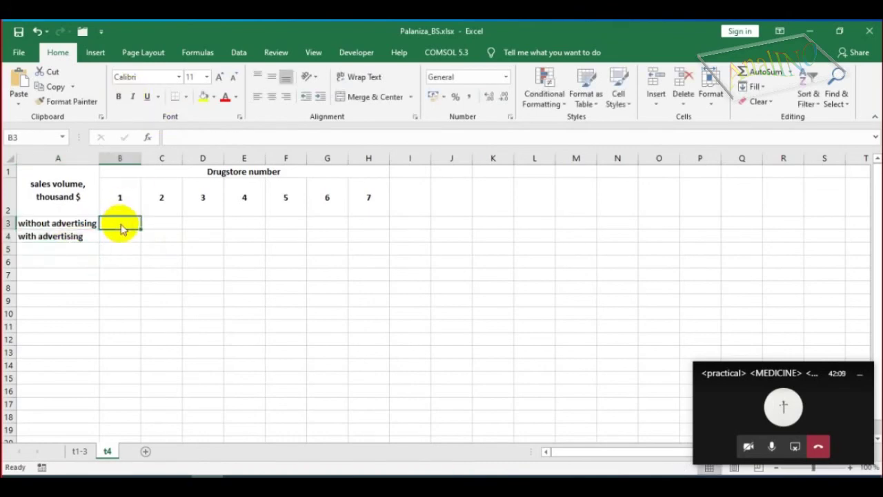
pyautogui.hotkey('alt', 'Tab')
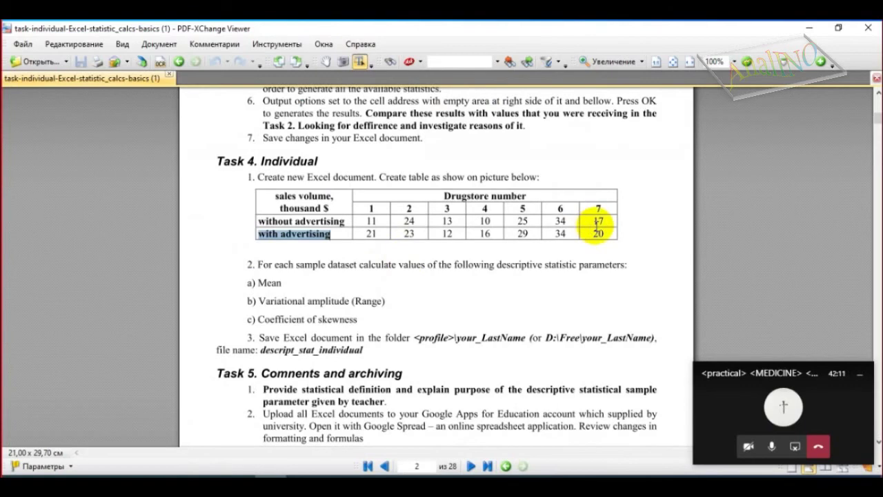
pyautogui.hotkey('alt', 'Tab')
pyautogui.write('5')
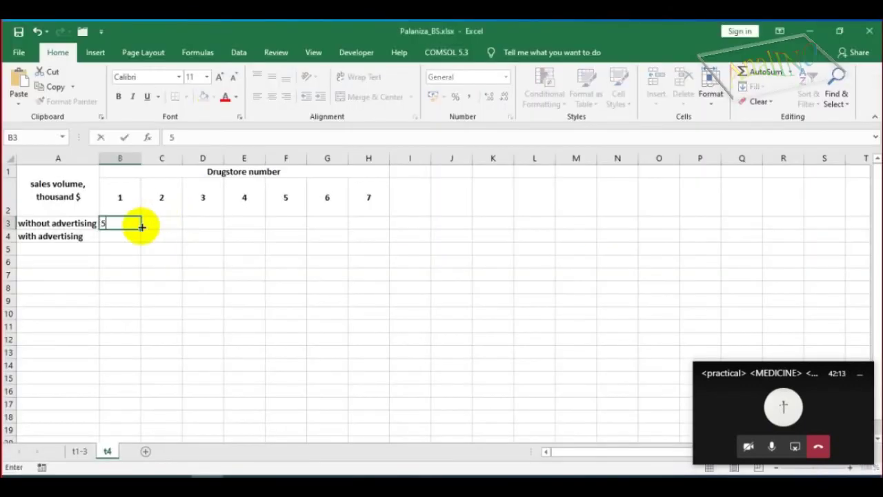
pyautogui.write('5')
pyautogui.press('Tab')
pyautogui.write('77')
pyautogui.press('Tab')
pyautogui.write('88')
pyautogui.press('Tab')
pyautogui.write('99')
pyautogui.press('Tab')
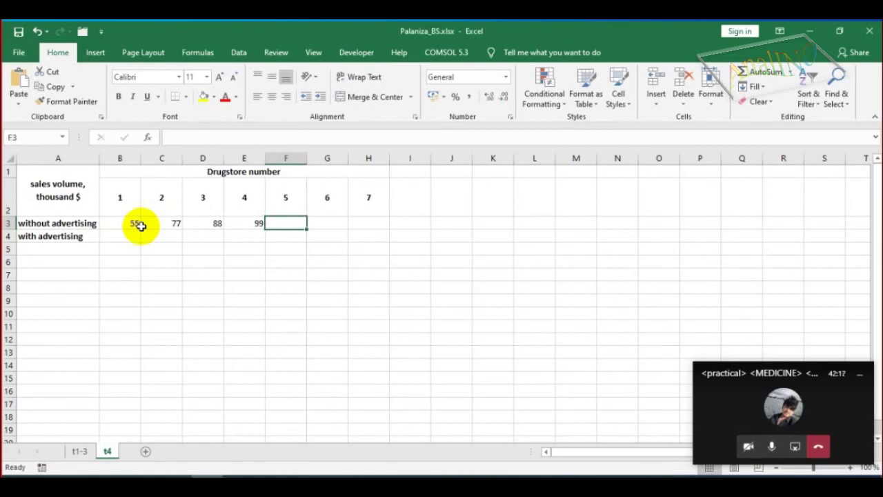
pyautogui.write('55')
pyautogui.press('Tab')
pyautogui.write('66')
pyautogui.press('Tab')
pyautogui.write('6')
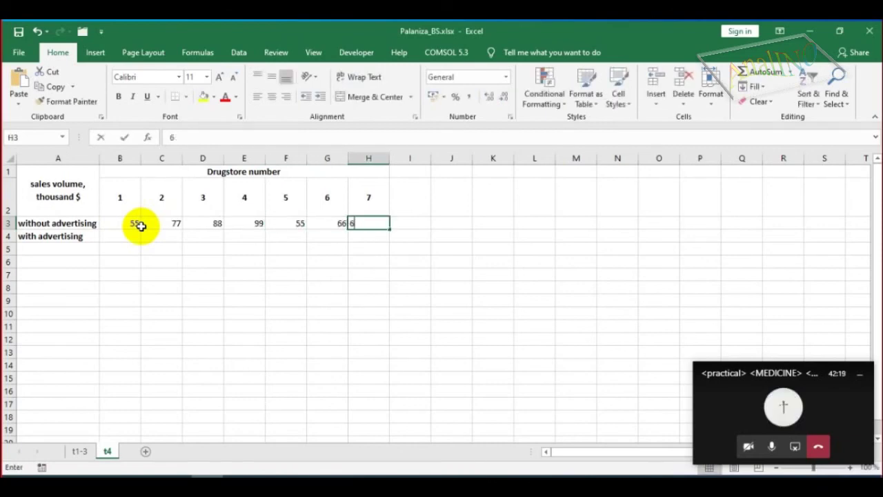
pyautogui.write('6')
pyautogui.press('Tab')
# Fill the "with advertising" row from B4 to H4 with the sales values 44, 55, 88, 66, 22, 88 and 33.
pyautogui.click(134, 236)
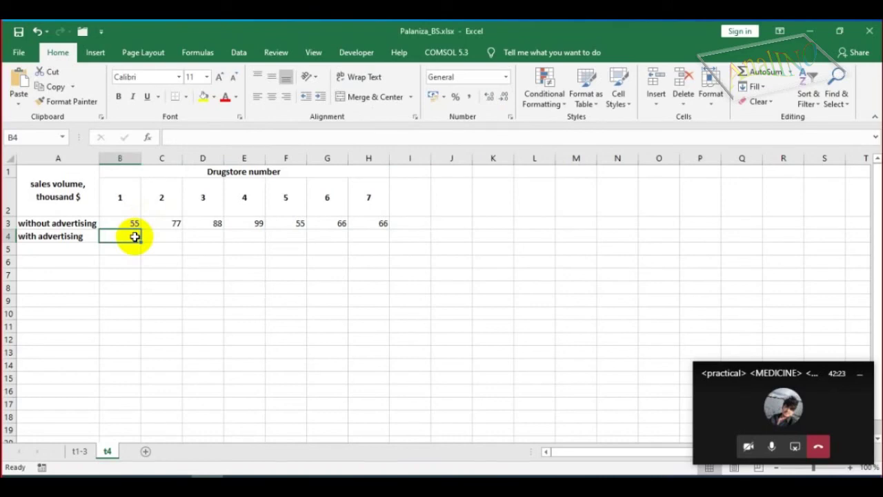
pyautogui.write('44')
pyautogui.press('Tab')
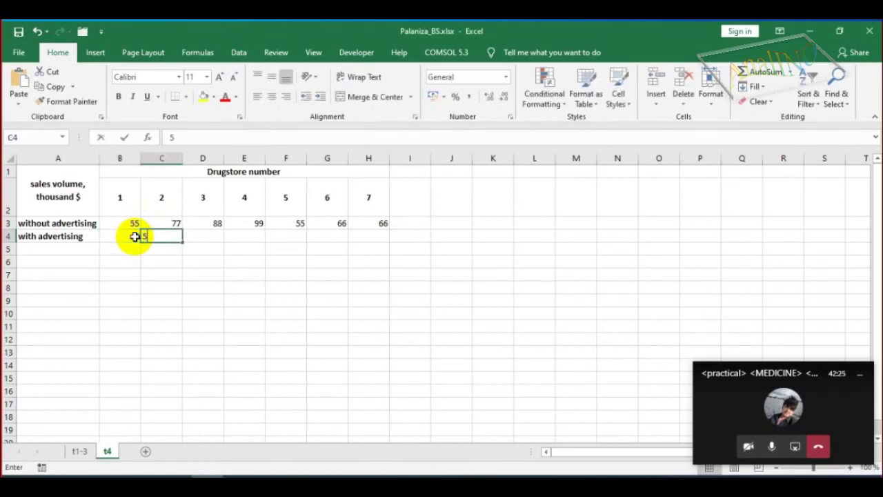
pyautogui.write('55')
pyautogui.press('Tab')
pyautogui.write('88')
pyautogui.press('Tab')
pyautogui.write('66')
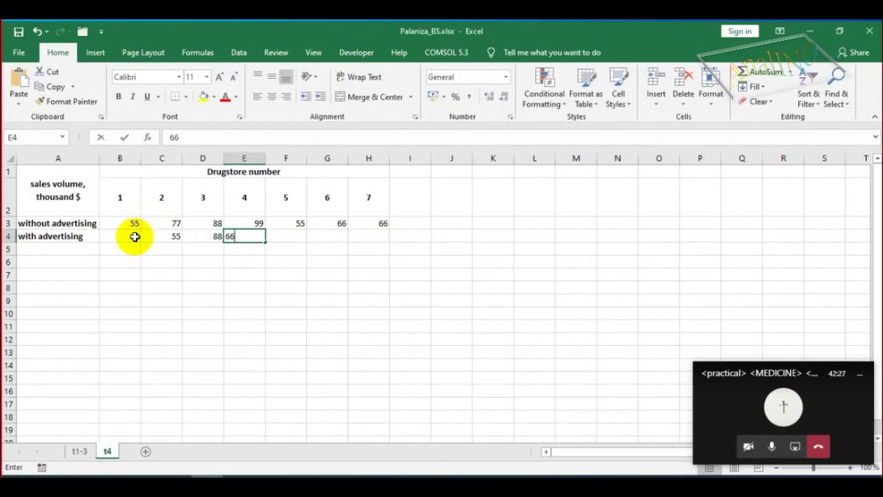
pyautogui.press('Tab')
pyautogui.write('22')
pyautogui.press('Tab')
pyautogui.write('8')
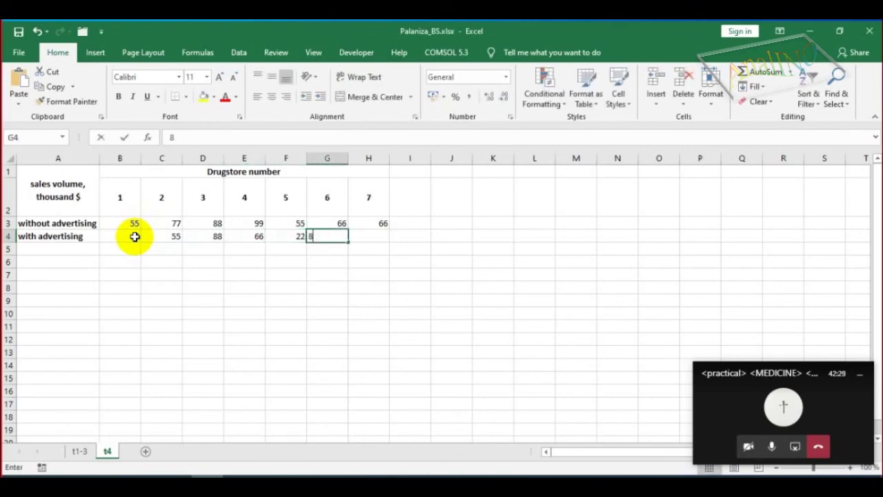
pyautogui.write('8')
pyautogui.press('Tab')
pyautogui.write('33')
pyautogui.press('Tab')
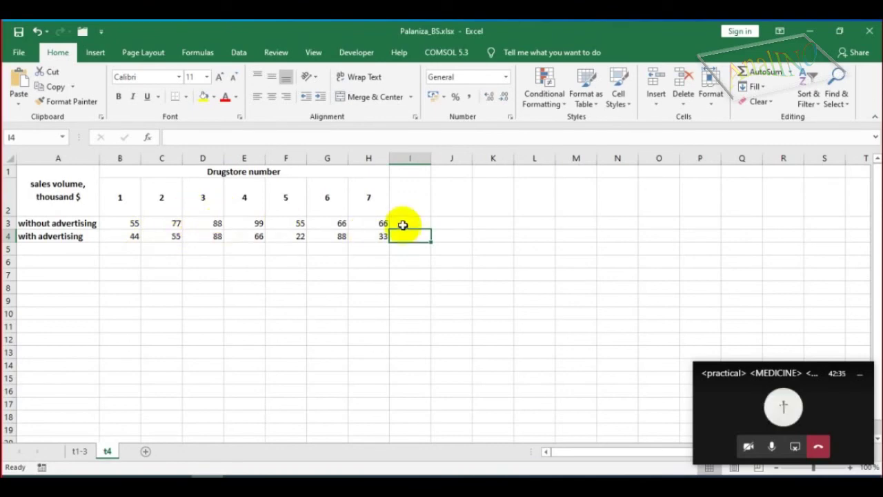
# Apply a thick outline border and thin inside borders to the whole table in A1:H4.
pyautogui.moveTo(60, 173); pyautogui.dragTo(348, 236)
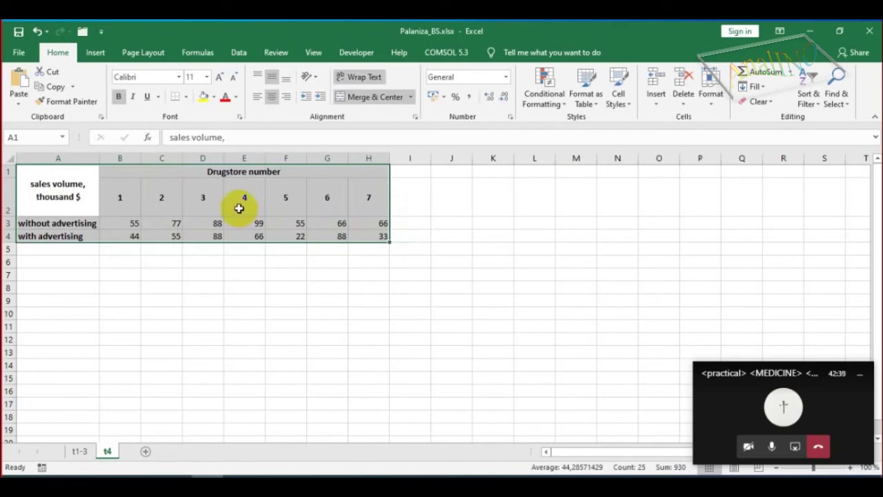
pyautogui.rightClick(238, 209)
pyautogui.click(292, 418)
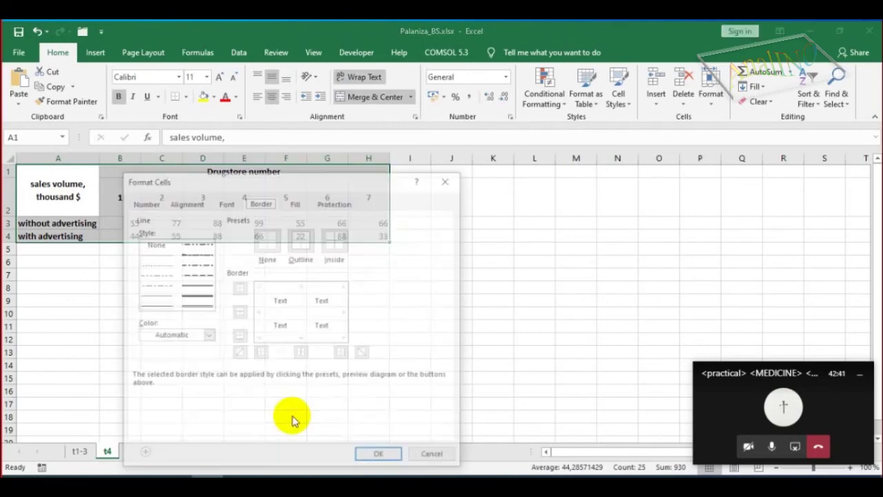
pyautogui.moveTo(256, 177); pyautogui.dragTo(352, 131)
pyautogui.click(297, 253)
pyautogui.click(403, 196)
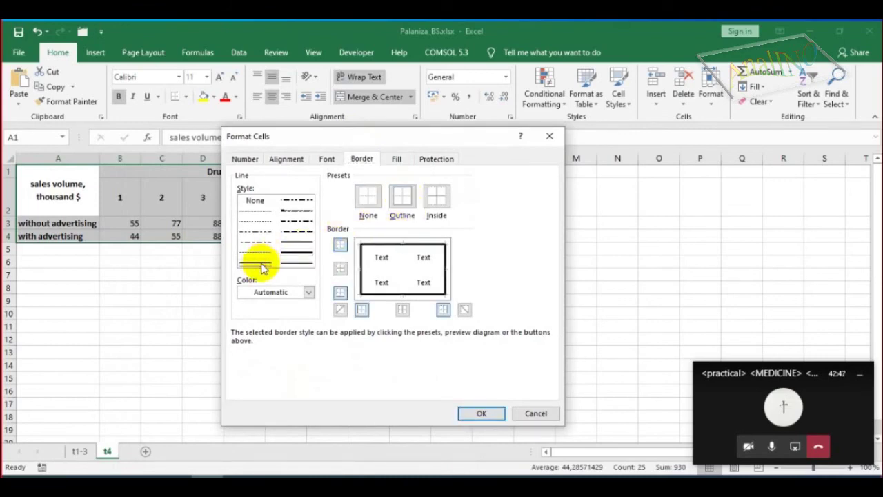
pyautogui.click(436, 199)
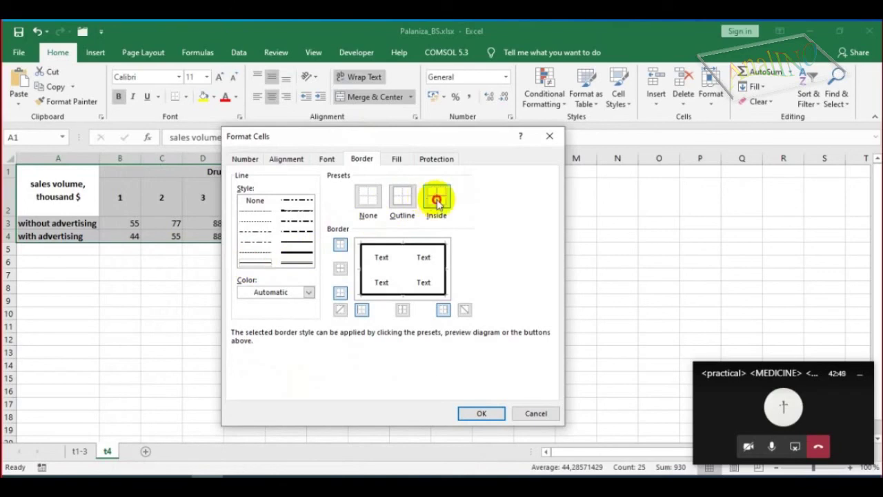
pyautogui.click(481, 412)
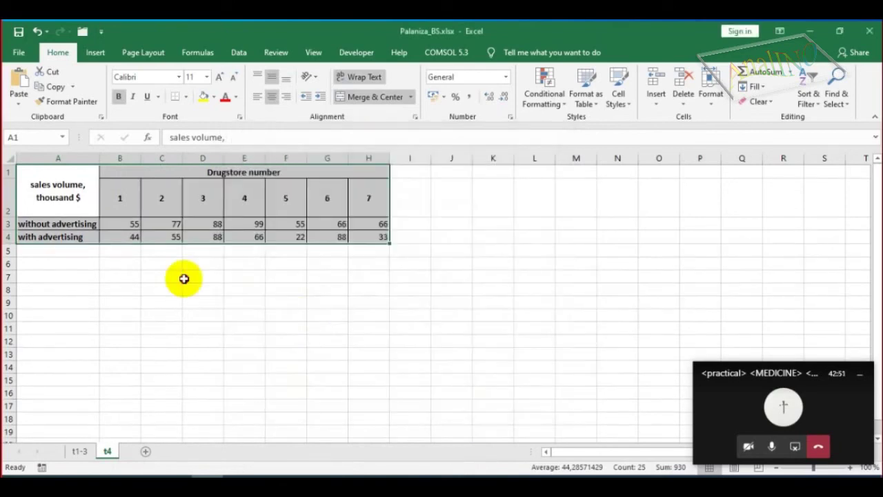
pyautogui.click(184, 279)
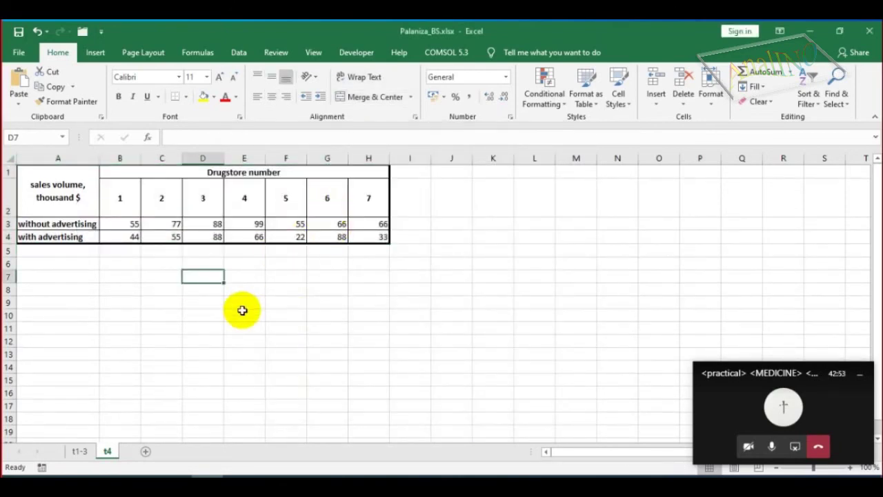
# Review the statistics required for Task 4 in the PDF and the Excel functions listed in Task 2's parameter table.
pyautogui.hotkey('alt', 'Tab')
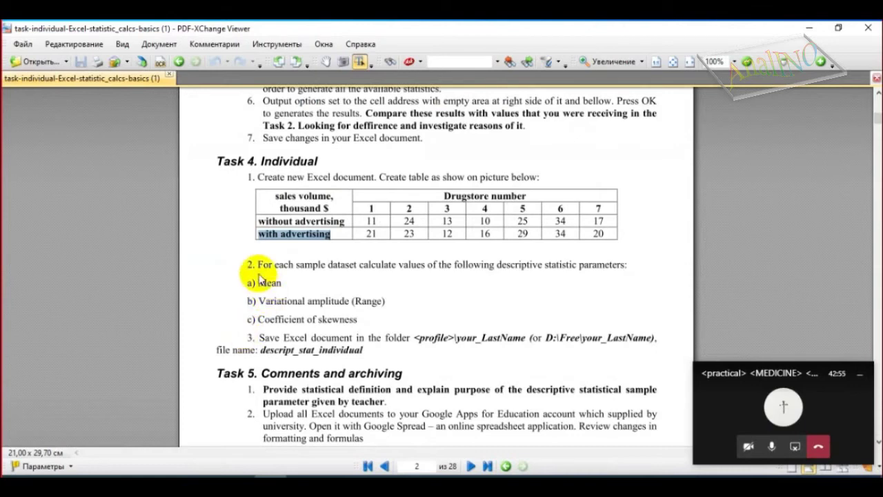
pyautogui.moveTo(258, 283); pyautogui.dragTo(280, 287)
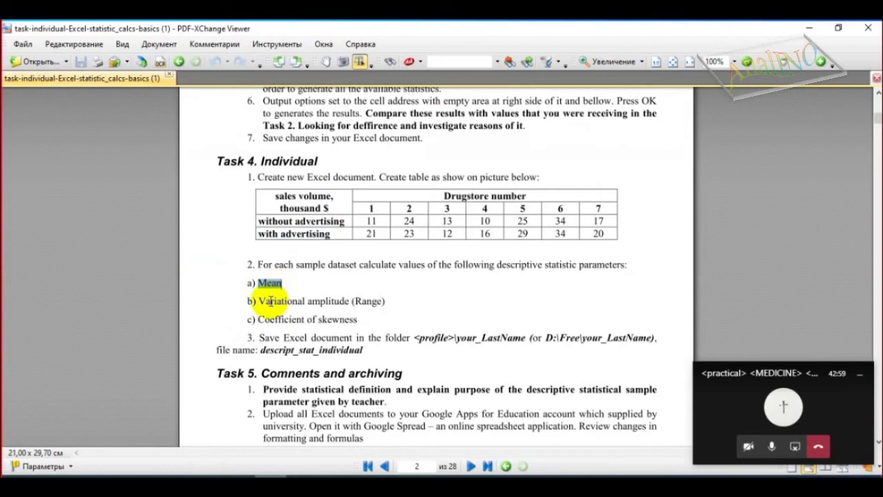
pyautogui.doubleClick(368, 301)
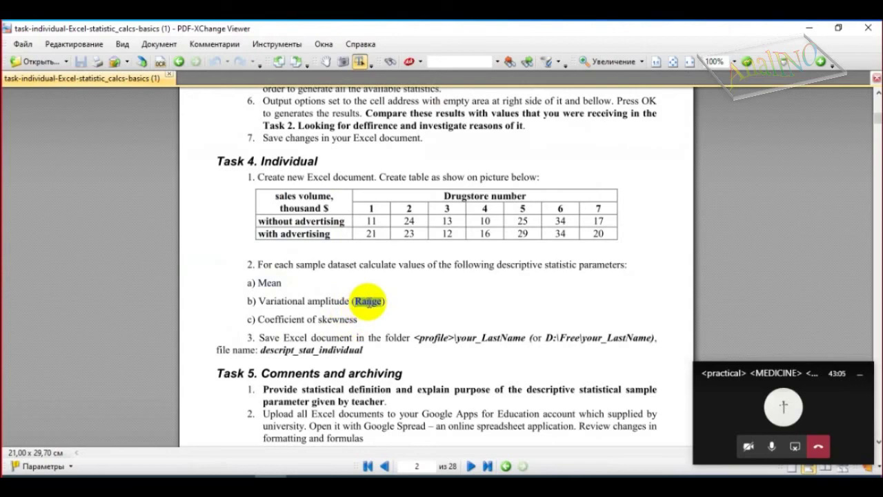
pyautogui.scroll(10, 368, 301)
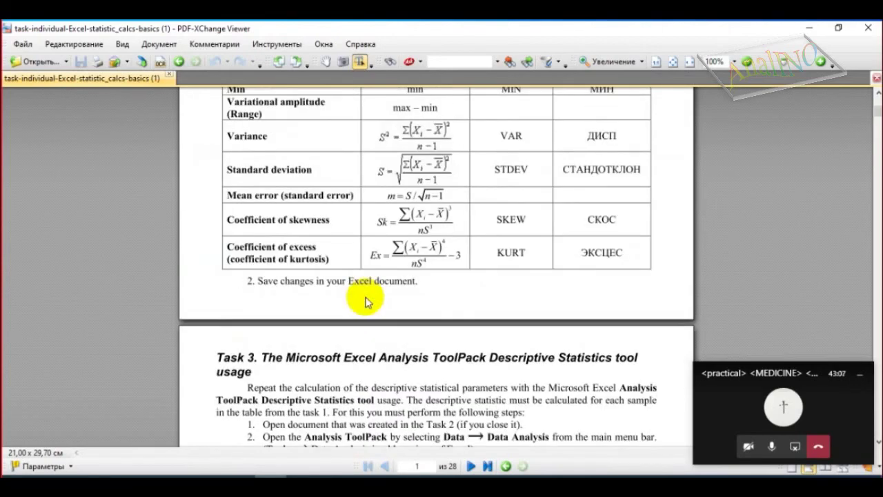
pyautogui.scroll(1, 368, 301)
pyautogui.scroll(1, 368, 297)
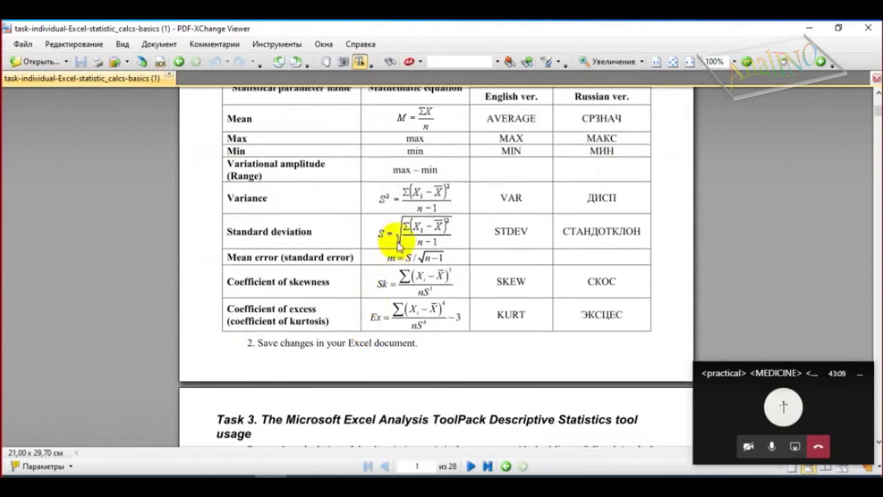
pyautogui.scroll(2, 390, 248)
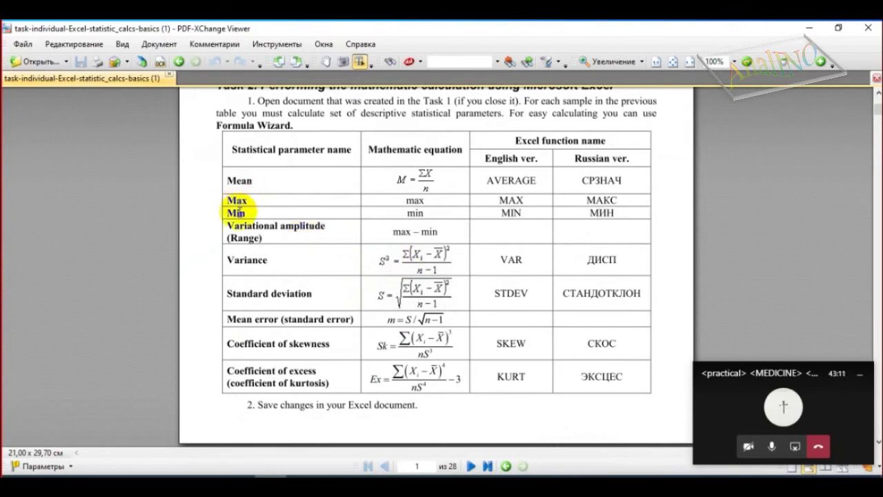
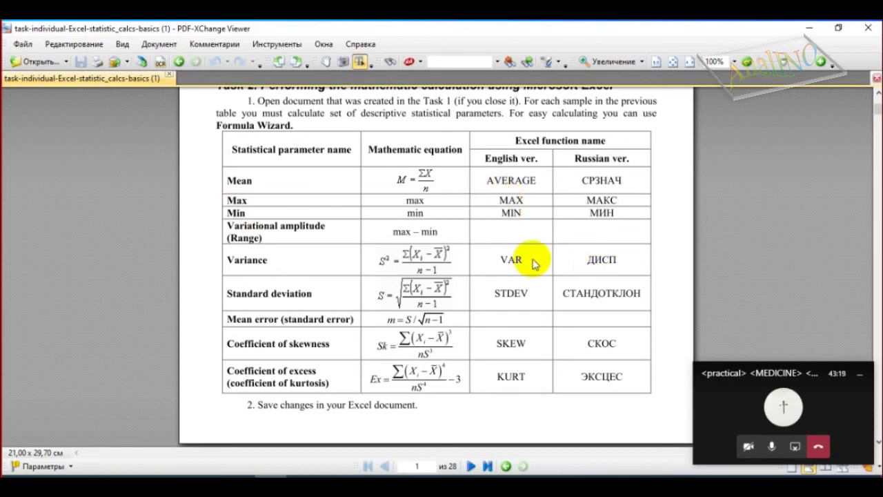
pyautogui.hotkey('alt', 'Tab')
pyautogui.hotkey('alt', 'Tab')
pyautogui.hotkey('alt', 'Tab')
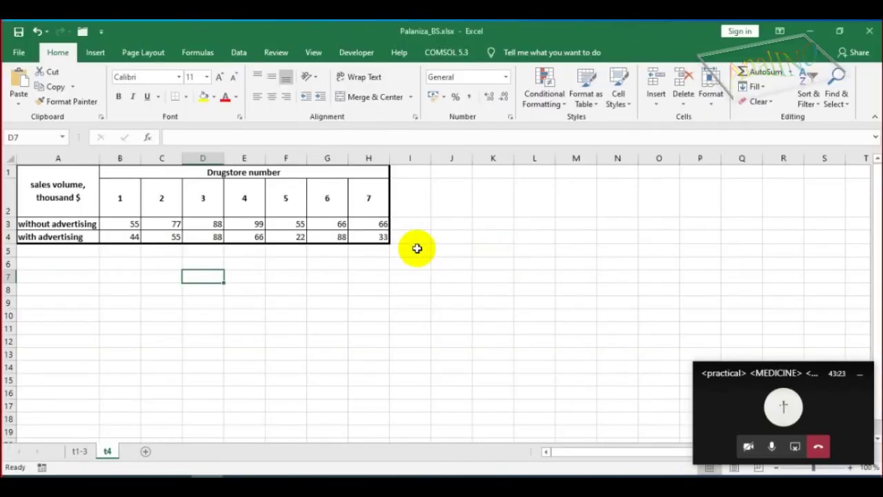
# Enter the heading "Mean" from the PDF's Task 4 parameter list in cell I5.
pyautogui.click(409, 247)
pyautogui.hotkey('alt', 'Tab')
pyautogui.scroll(-10, 332, 308)
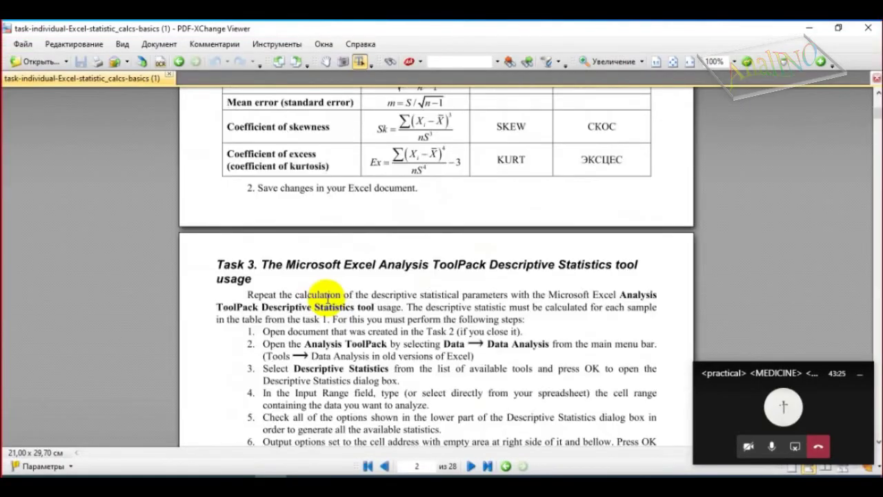
pyautogui.click(269, 282)
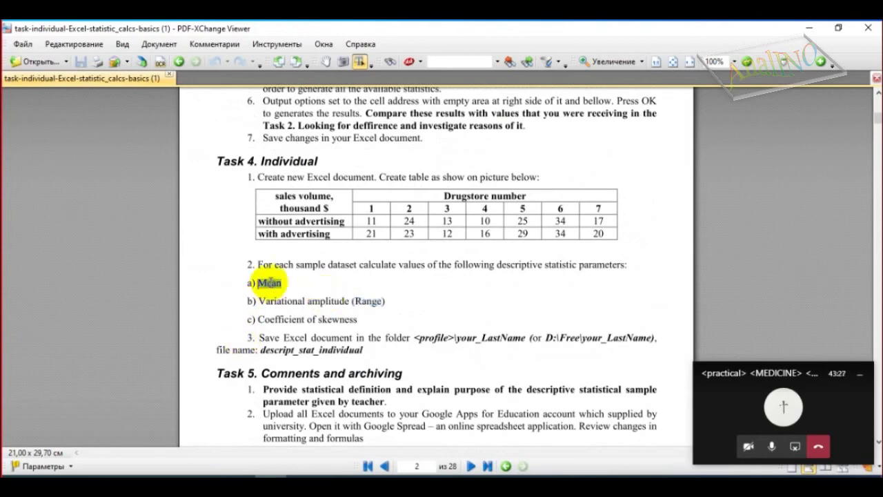
pyautogui.hotkey('alt', 'Tab')
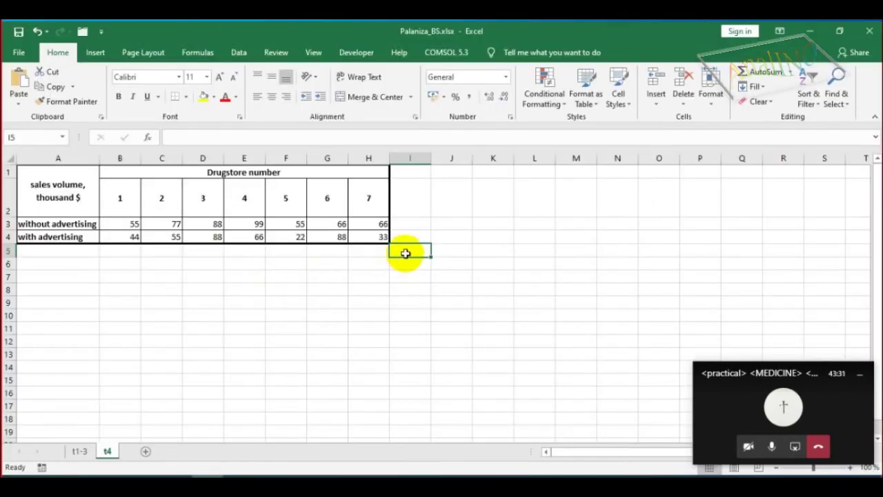
pyautogui.write('Mean')
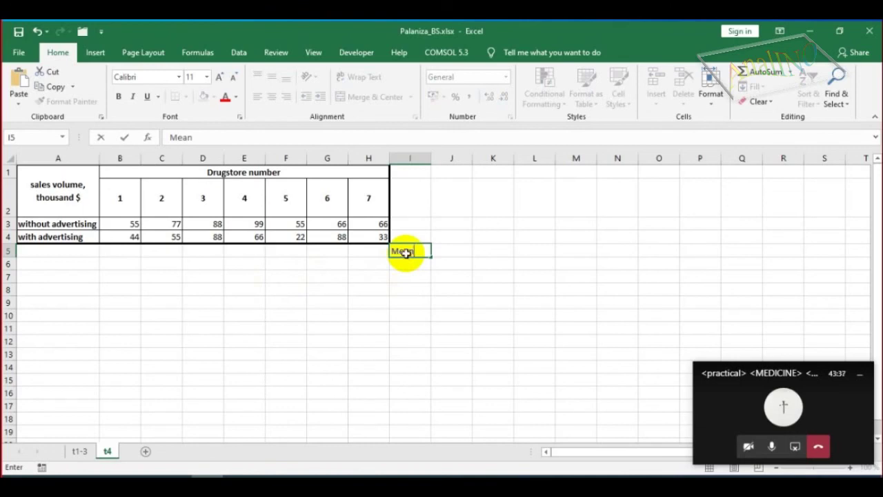
pyautogui.press('Return')
# Copy the word "Range" from the PDF's Task 4 parameter list into cell J5 as a heading.
pyautogui.hotkey('alt', 'Tab')
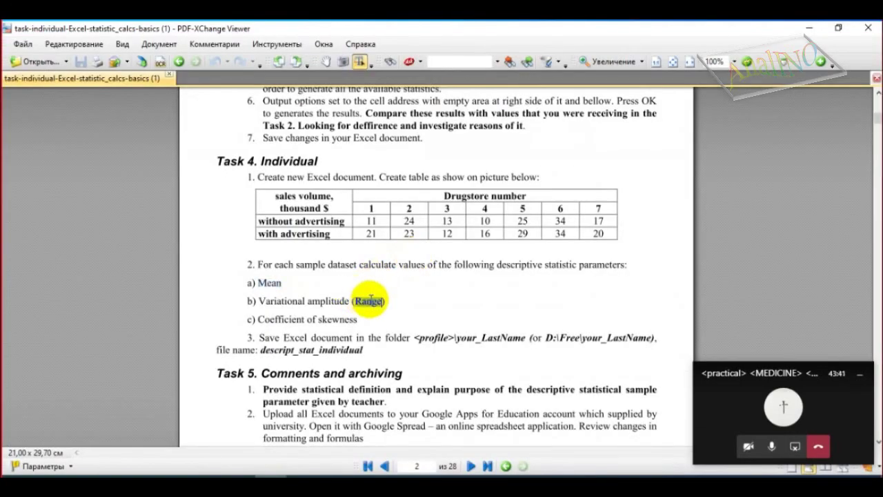
pyautogui.hotkey('alt', 'Tab')
pyautogui.click(450, 250)
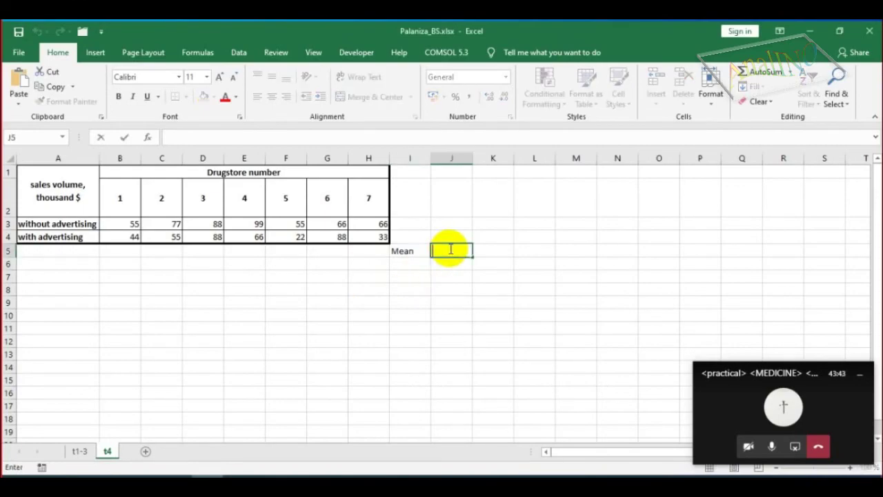
# Copy the word "skewness" from the PDF's Task 4 parameter list into cell K5 as a heading.
pyautogui.hotkey('alt', 'Tab')
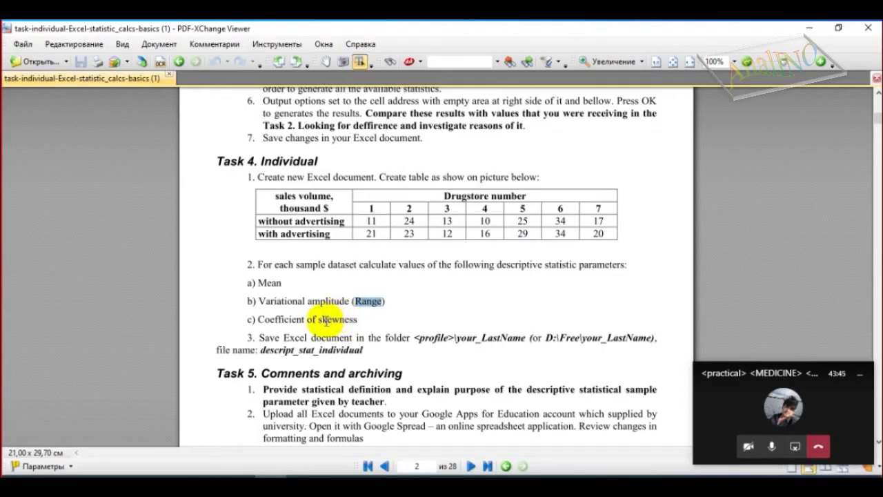
pyautogui.doubleClick(326, 321)
pyautogui.hotkey('ctrl', 'c')
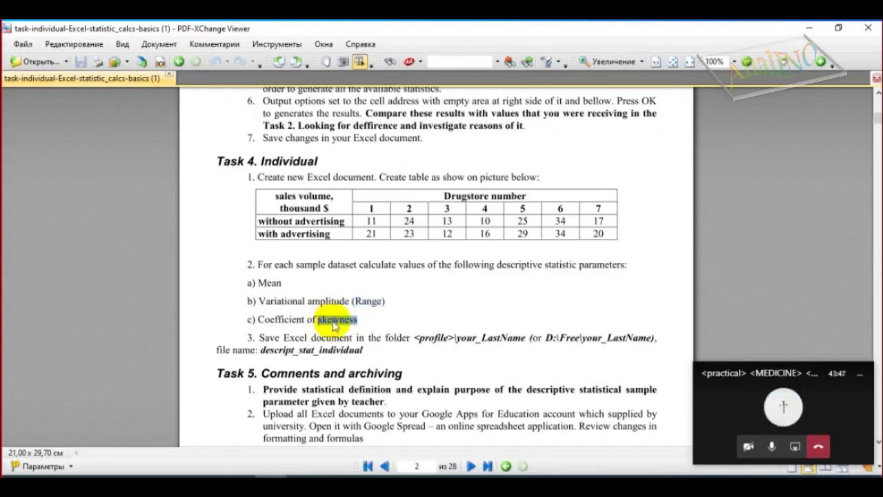
pyautogui.hotkey('alt', 'Tab')
pyautogui.click(487, 250)
pyautogui.hotkey('ctrl', 'v')
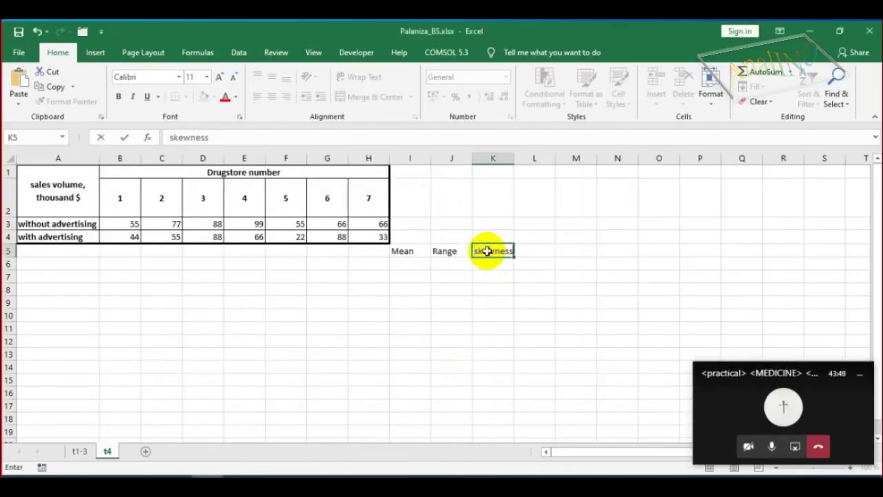
pyautogui.click(449, 264)
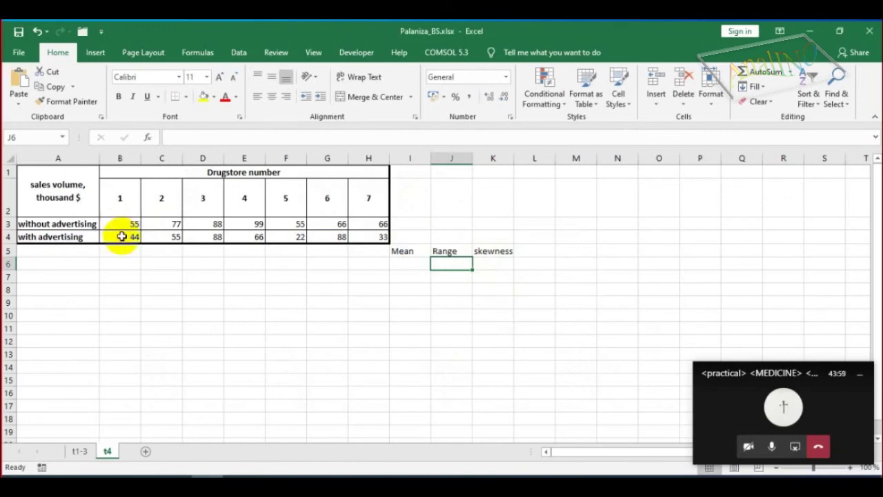
# Review the two sales rows in the table and look up the Excel function for the mean in the PDF's Task 2 table.
pyautogui.moveTo(118, 223); pyautogui.dragTo(373, 224)
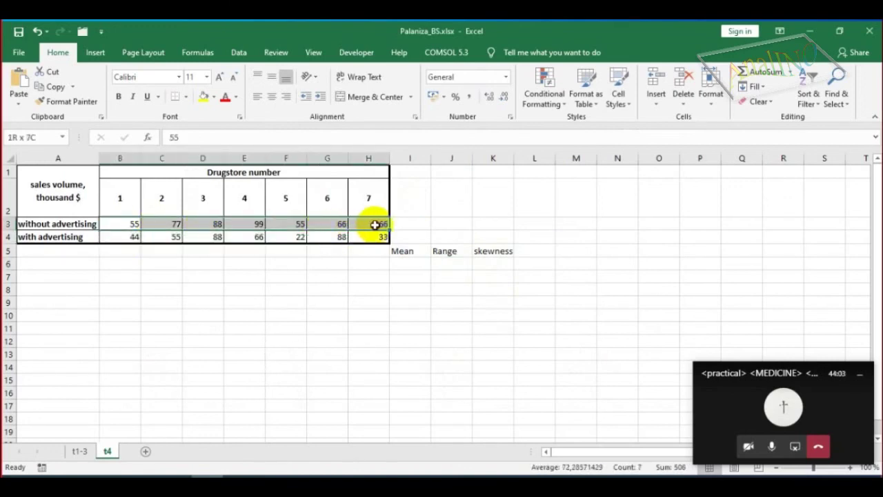
pyautogui.moveTo(112, 235); pyautogui.dragTo(373, 243)
pyautogui.click(31, 224)
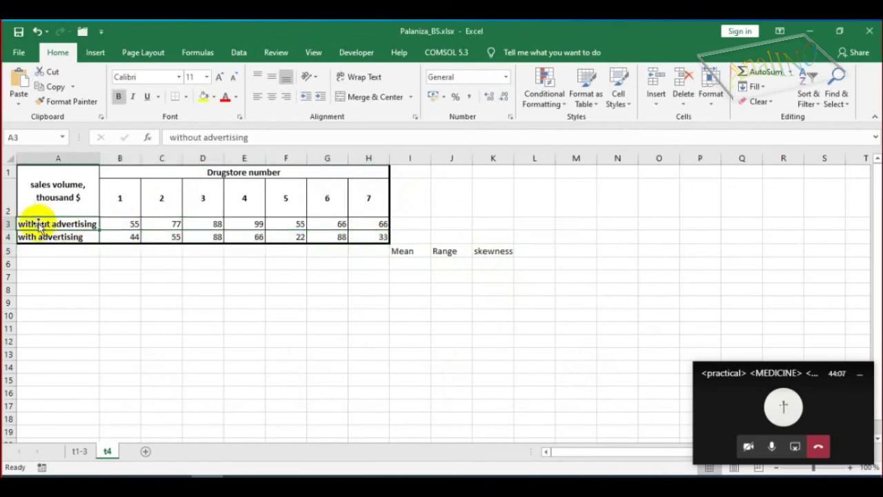
pyautogui.click(418, 225)
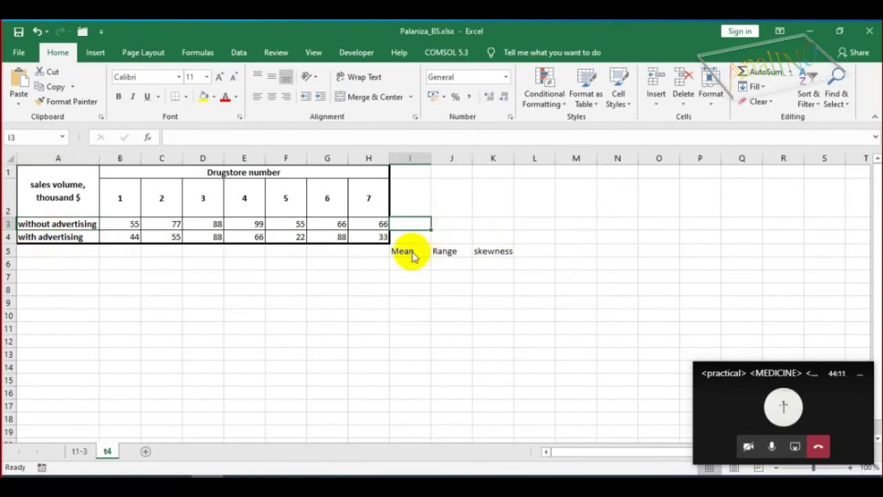
pyautogui.hotkey('alt', 'Tab')
pyautogui.scroll(10, 442, 269)
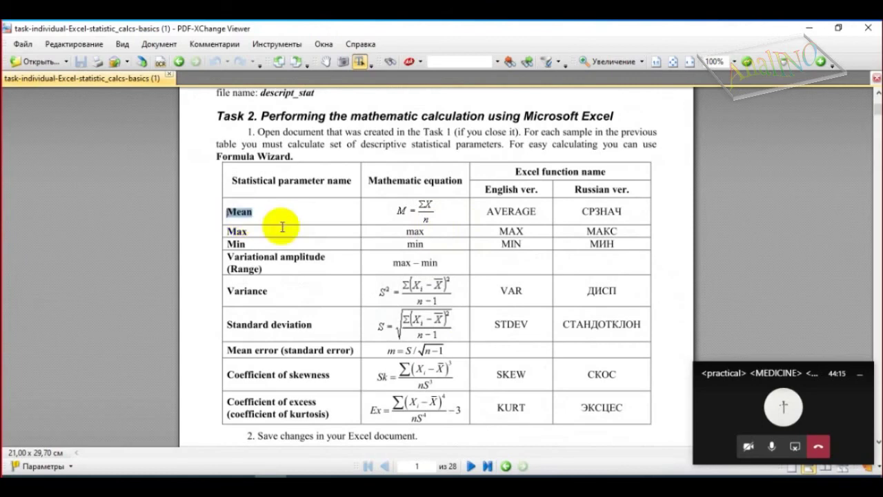
pyautogui.doubleClick(508, 210)
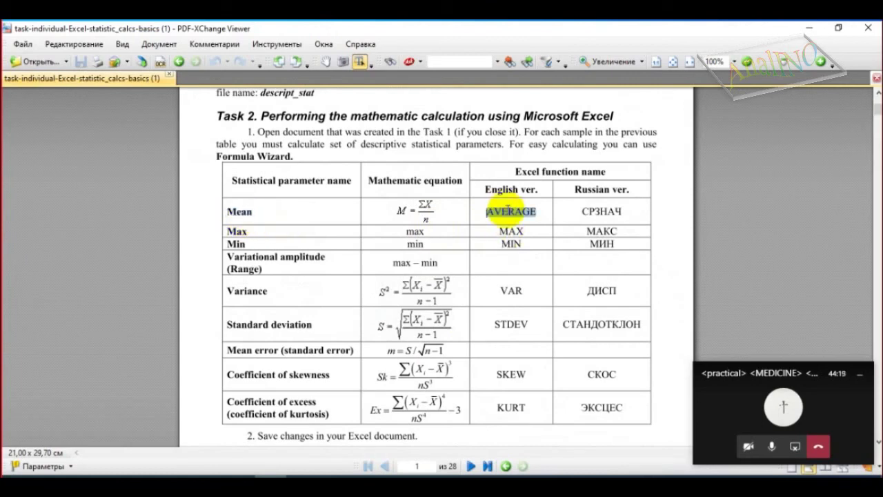
# Calculate the mean of the "without advertising" sales in cell I3 with the formula =AVERAGE(B3:H3).
pyautogui.hotkey('alt', 'Tab')
pyautogui.click(420, 221)
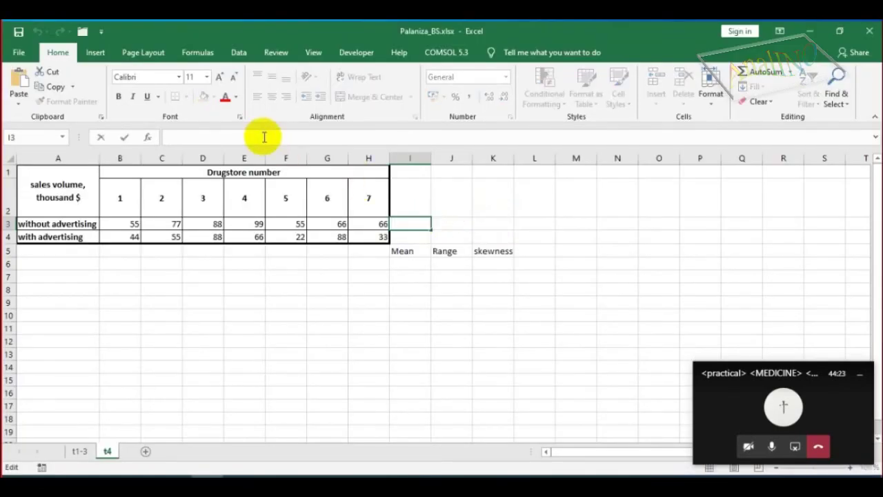
pyautogui.write('=AVERAGE')
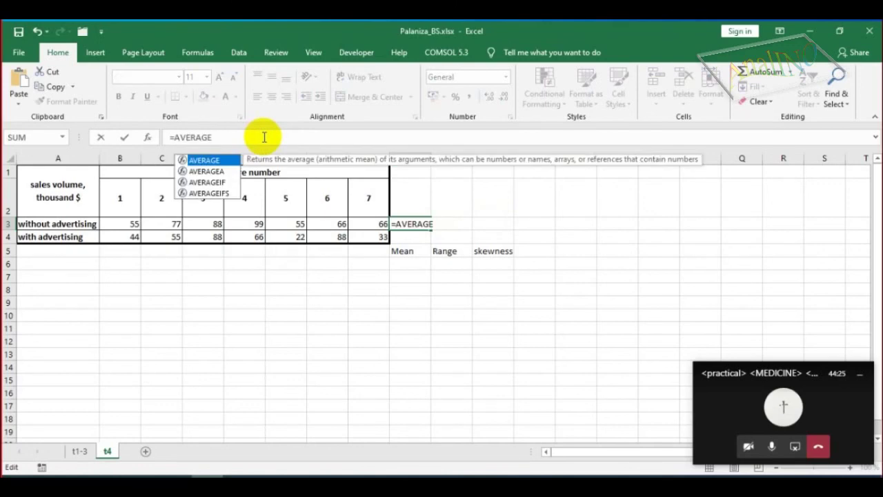
pyautogui.write('()')
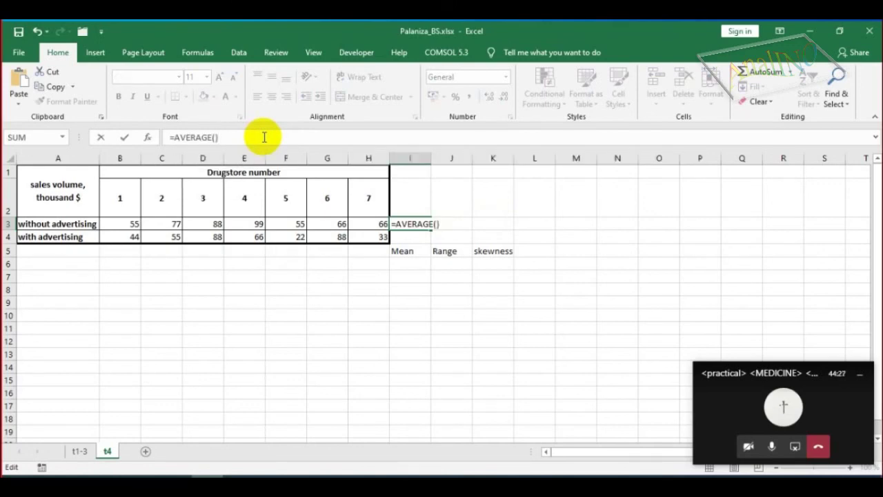
pyautogui.click(263, 137)
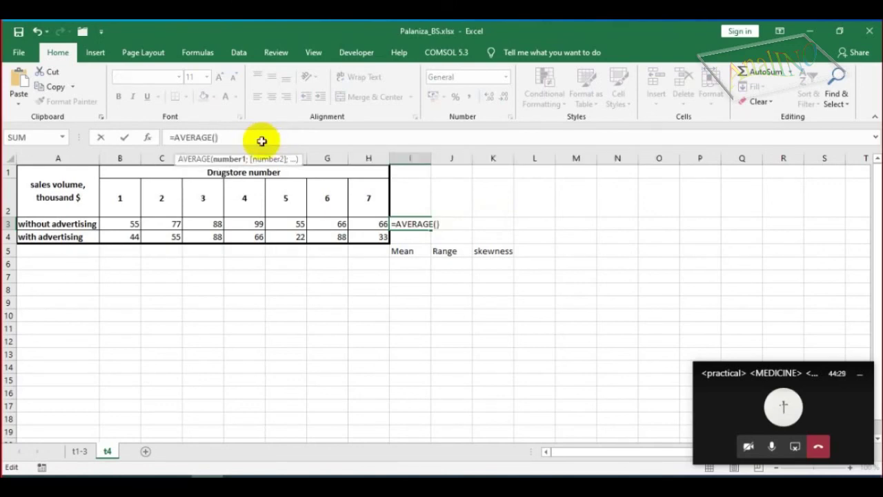
pyautogui.moveTo(118, 222); pyautogui.dragTo(366, 223)
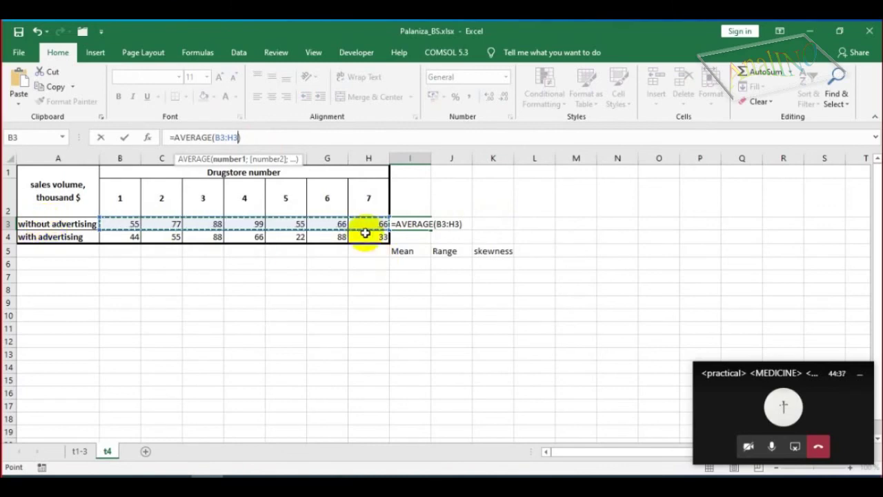
pyautogui.press('Return')
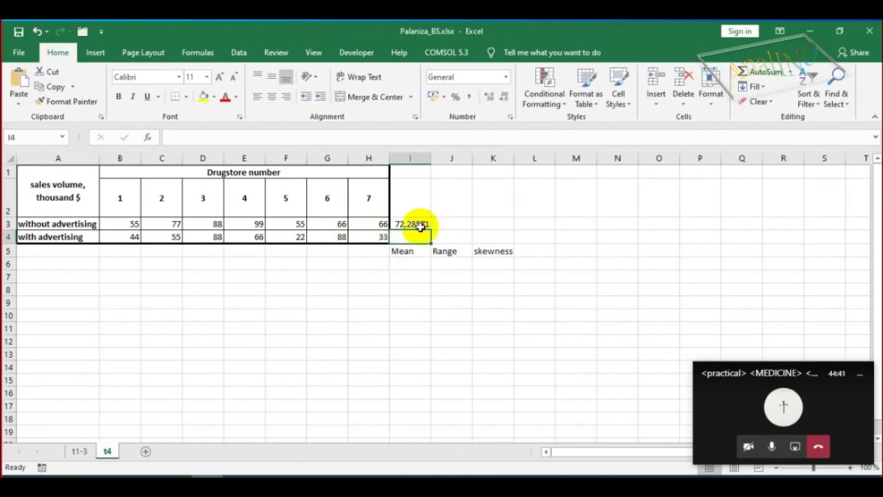
# Fill the mean formula from I3 down to I4 for the "with advertising" row and check the range it references.
pyautogui.click(417, 225)
pyautogui.moveTo(430, 227); pyautogui.dragTo(425, 243)
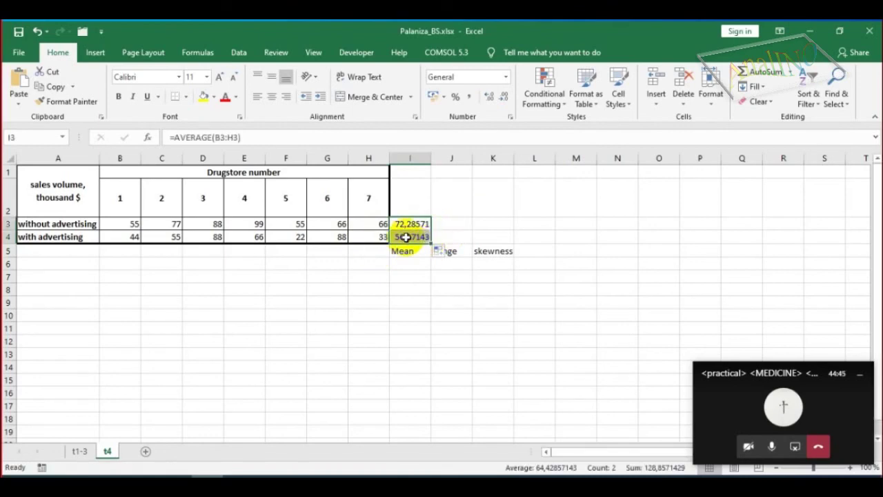
pyautogui.click(406, 236)
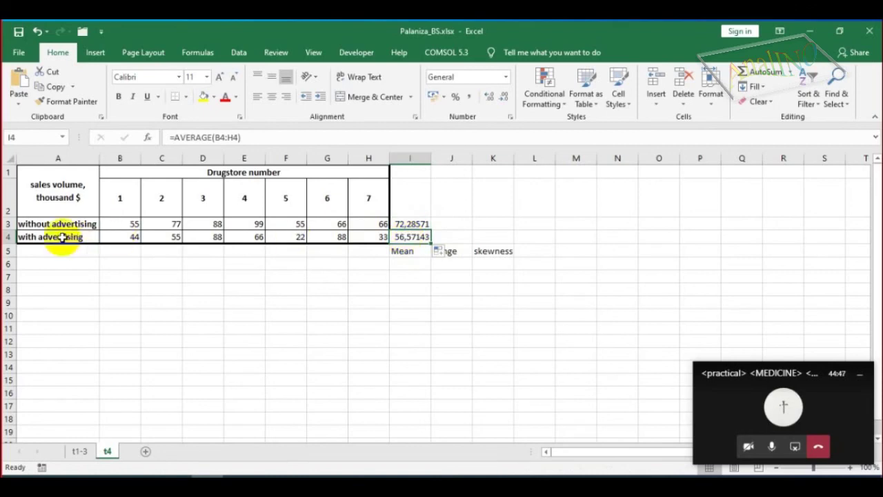
pyautogui.click(233, 137)
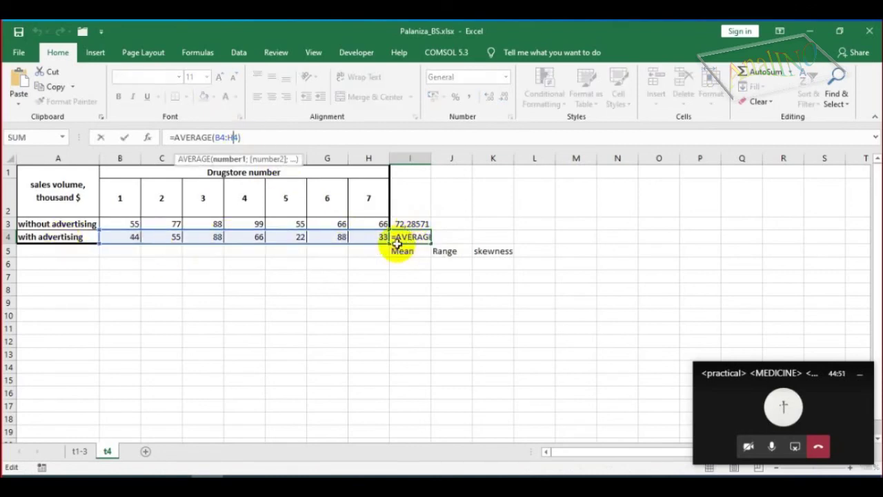
pyautogui.click(441, 223)
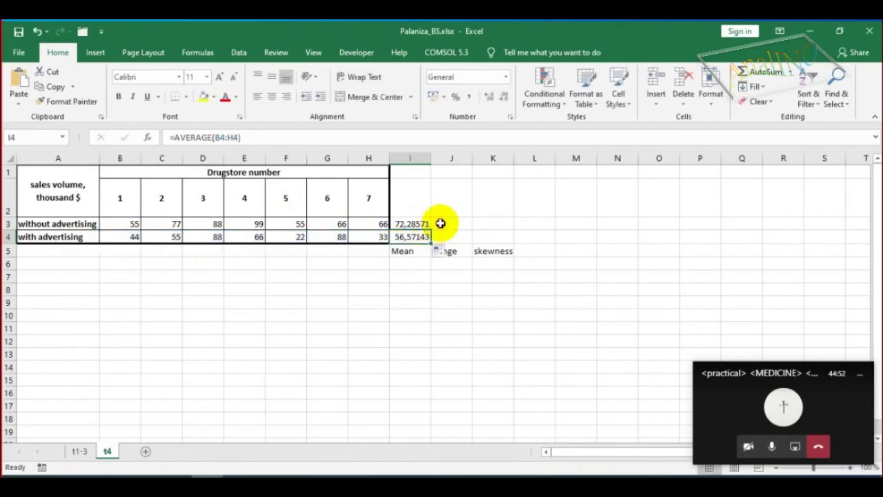
# Look up the equation for the variational amplitude (Range) in the PDF's Task 2 parameter table.
pyautogui.click(454, 260)
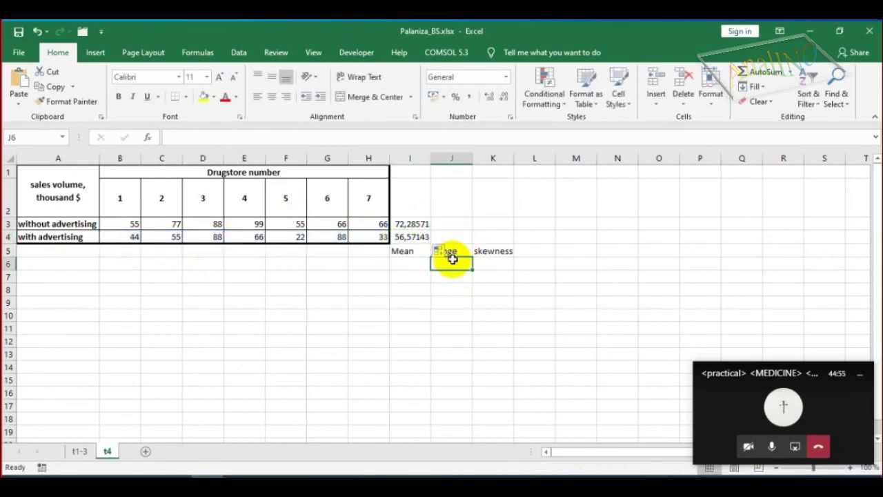
pyautogui.hotkey('alt', 'Tab')
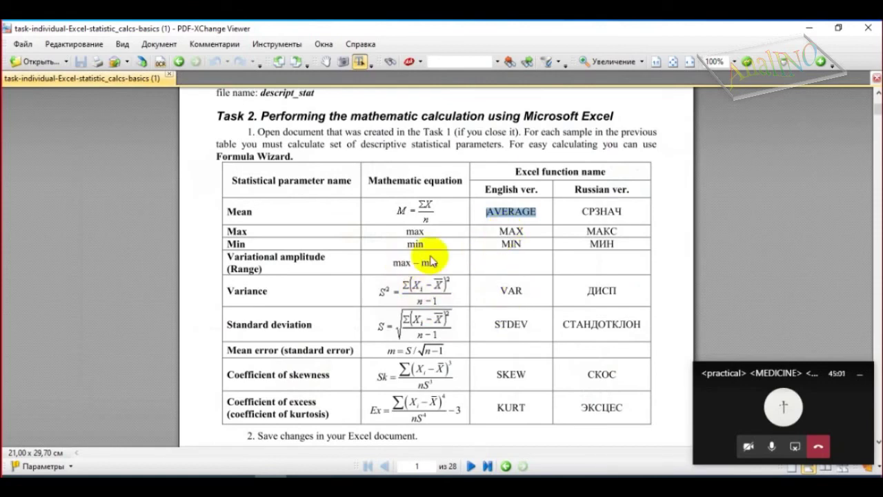
pyautogui.click(404, 263)
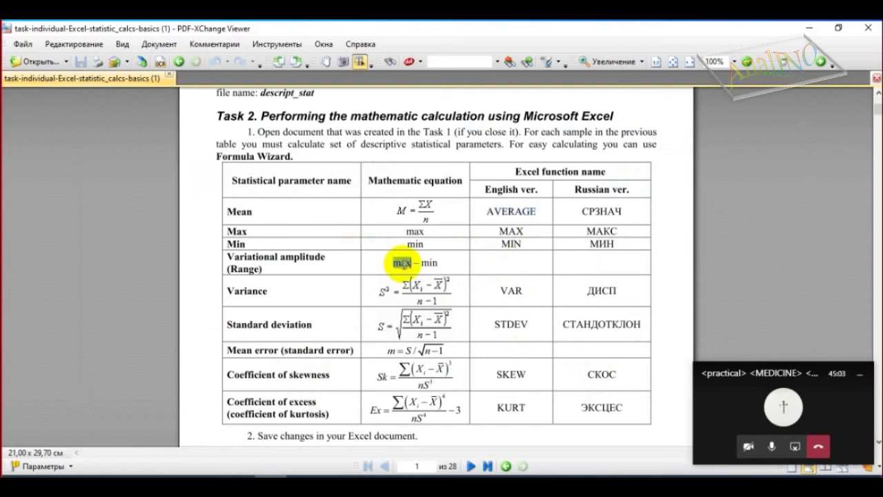
pyautogui.click(428, 263)
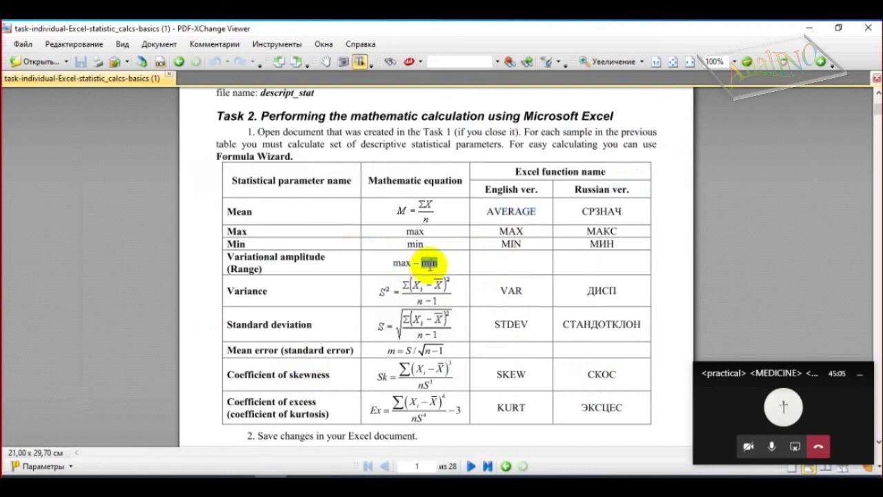
pyautogui.hotkey('alt', 'Tab')
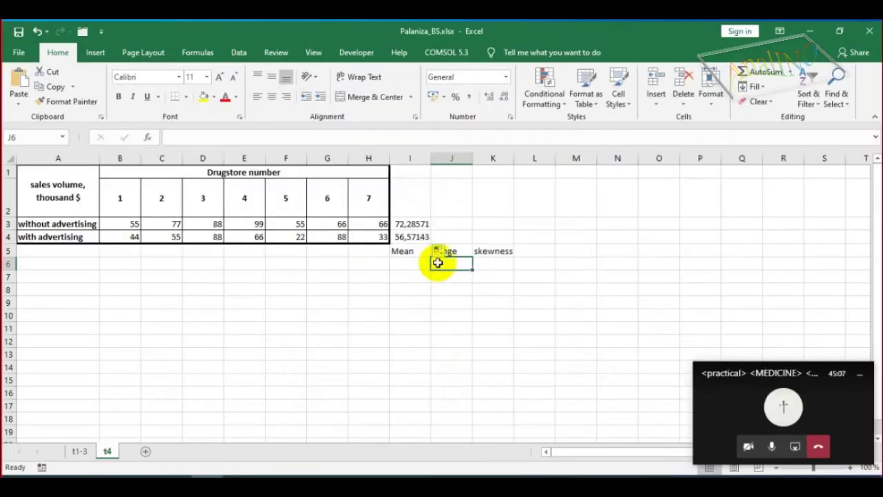
# Begin the range formula for the "without advertising" row in cell J3 with =MAX(B3:H3), checking the function name in the PDF.
pyautogui.click(455, 225)
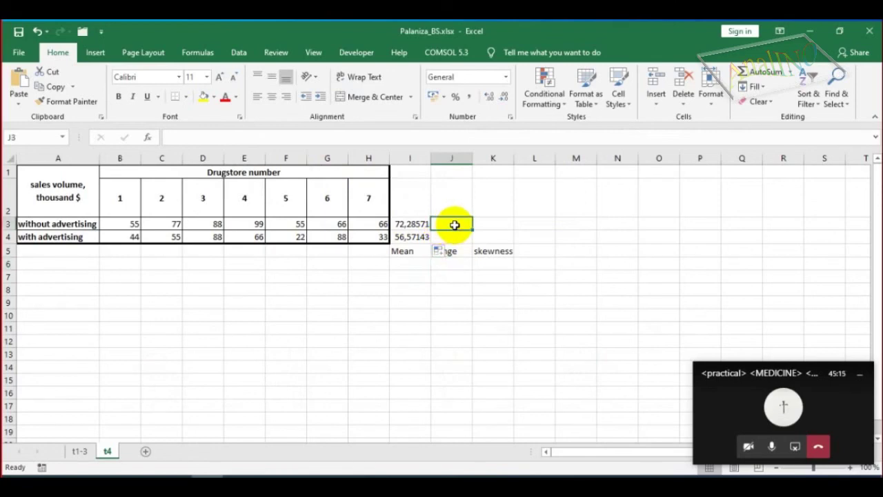
pyautogui.click(226, 136)
pyautogui.write('=')
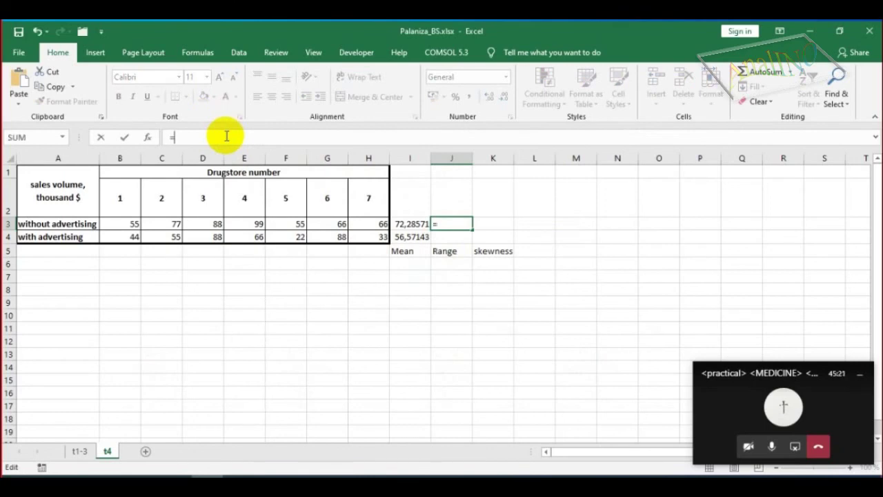
pyautogui.hotkey('alt', 'Tab')
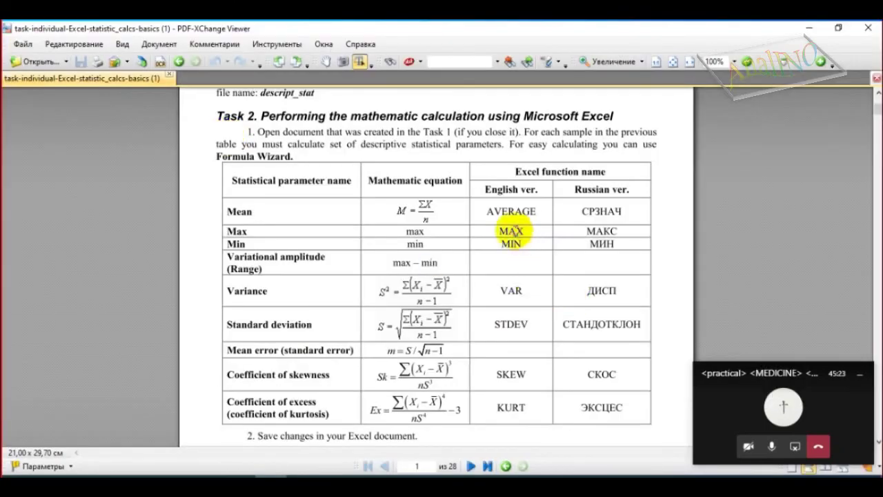
pyautogui.hotkey('alt', 'Tab')
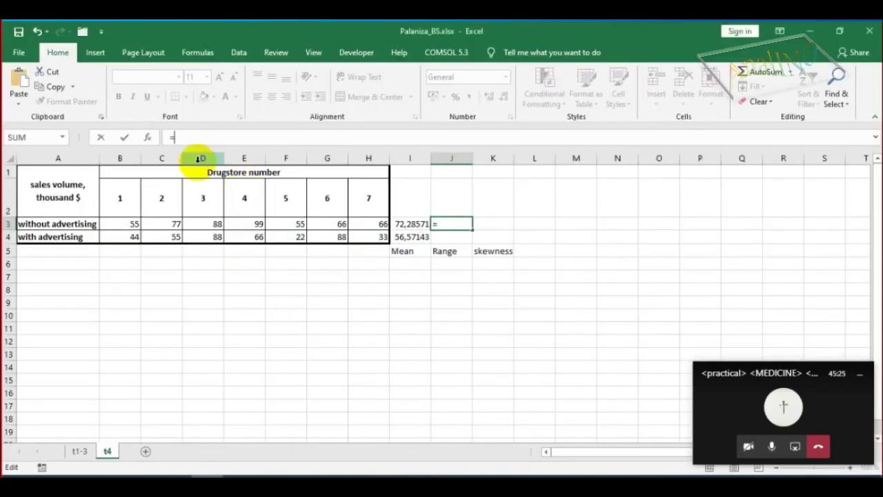
pyautogui.write('MAX()')
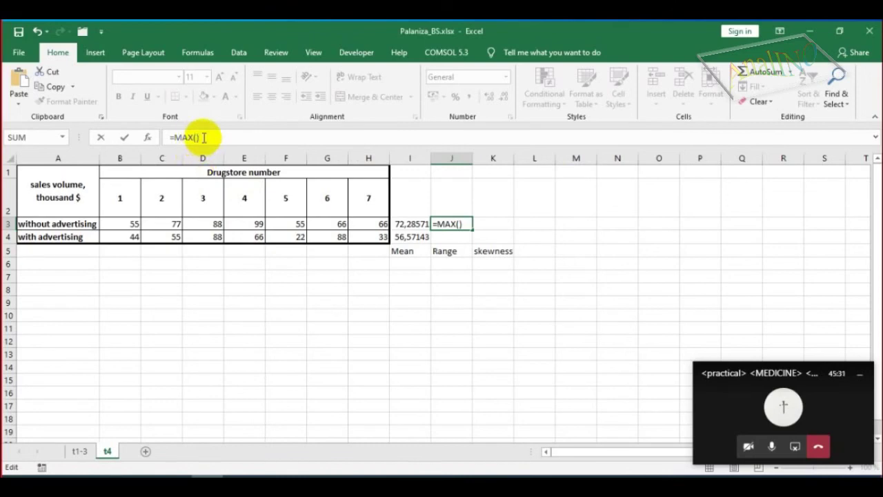
pyautogui.click(196, 137)
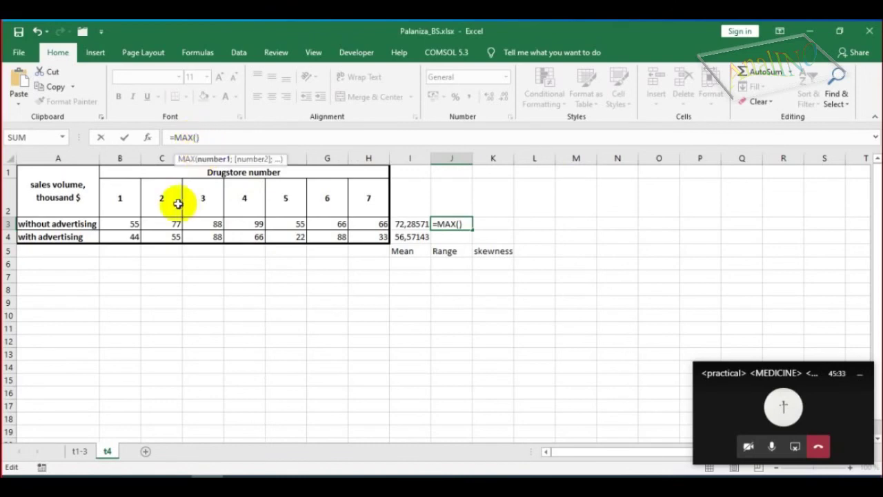
pyautogui.moveTo(126, 223); pyautogui.dragTo(360, 233)
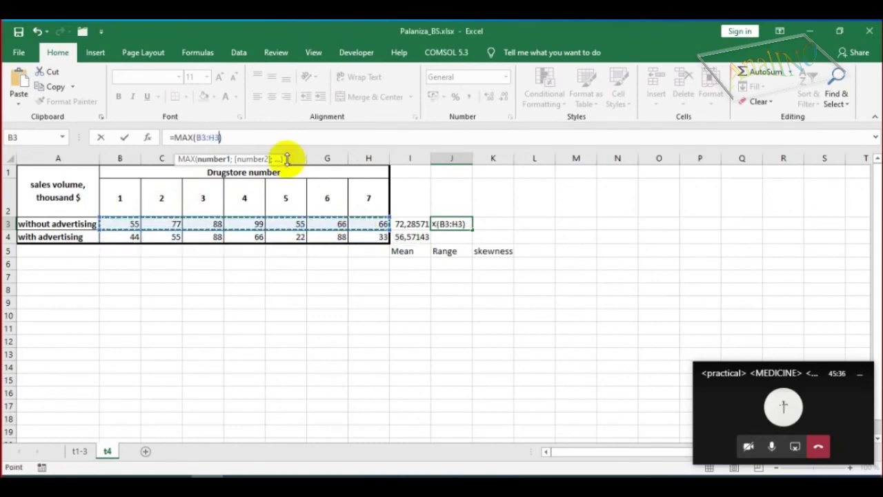
pyautogui.click(275, 138)
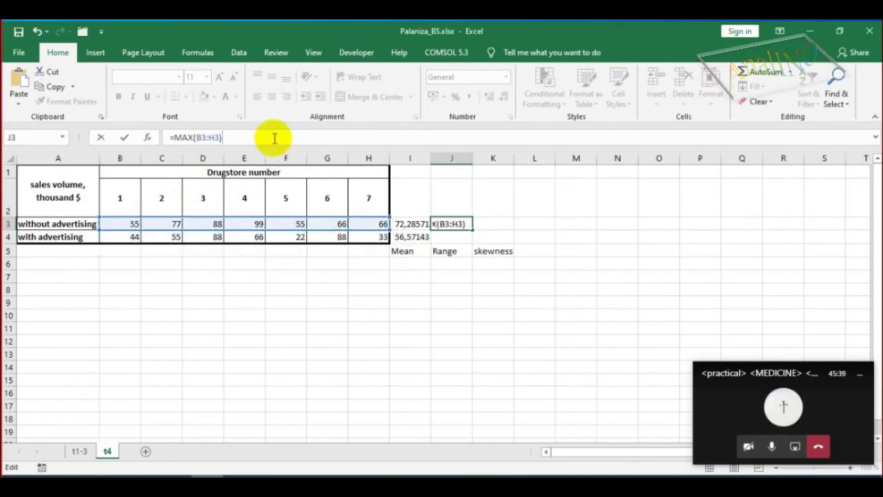
# Extend the range formula in J3 by subtracting MIN(B3:H3), checking the function name in the PDF's Task 2 table.
pyautogui.hotkey('alt', 'Tab')
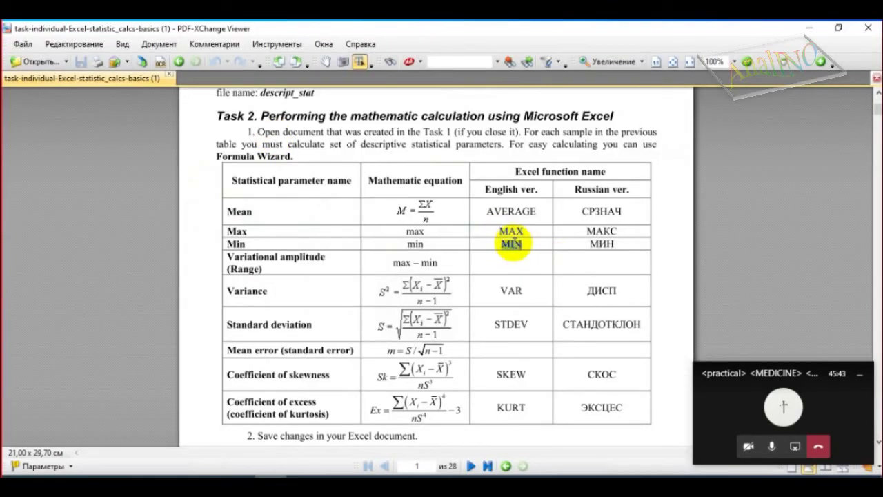
pyautogui.hotkey('alt', 'Tab')
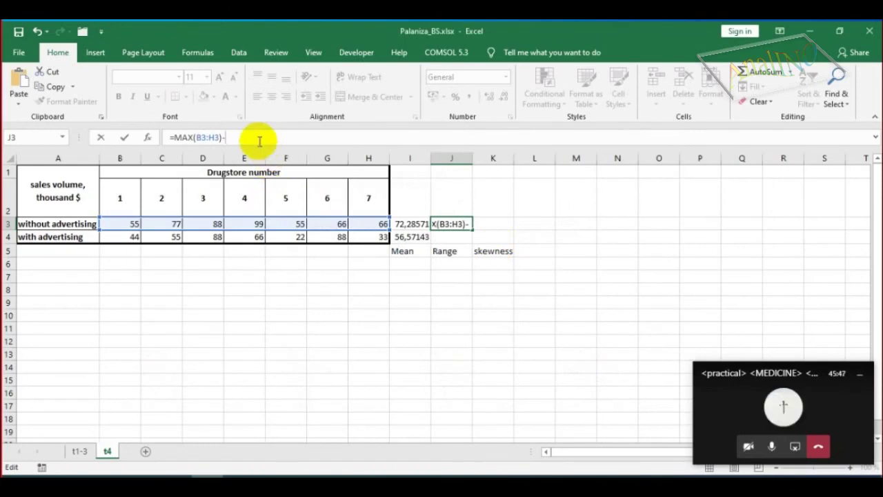
pyautogui.write('MIN')
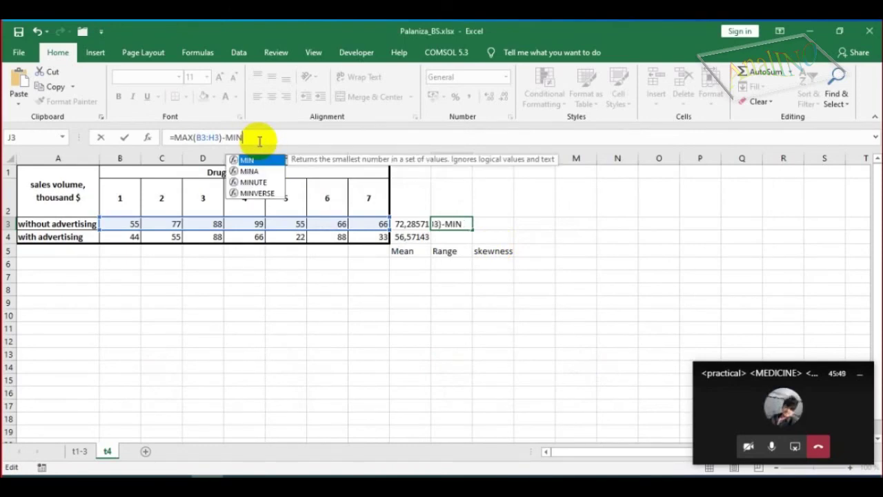
pyautogui.write('()')
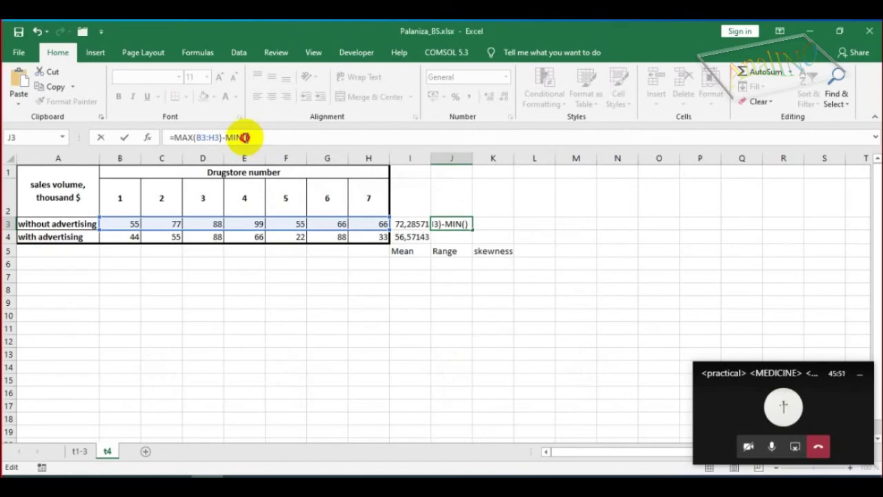
pyautogui.moveTo(122, 220); pyautogui.dragTo(363, 225)
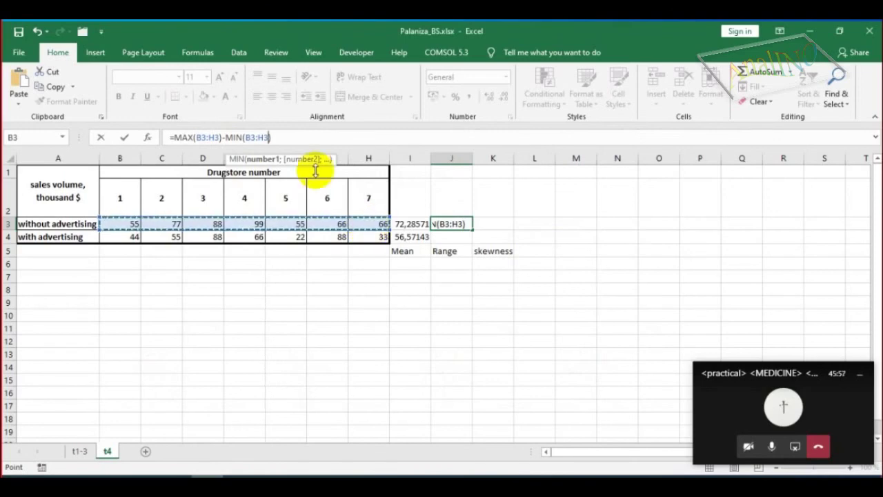
# Check the MAX and MIN references in J3, then accept the range formula and fill it down to J4.
pyautogui.click(295, 136)
pyautogui.click(259, 137)
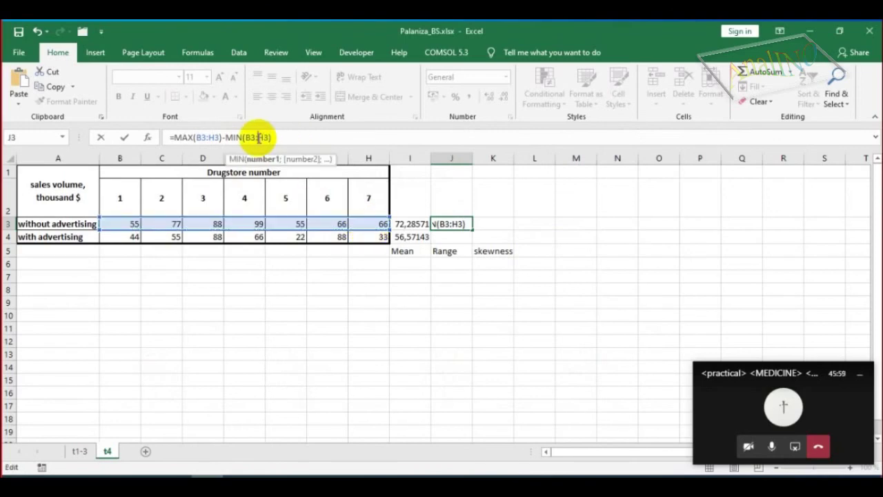
pyautogui.click(194, 138)
pyautogui.click(256, 138)
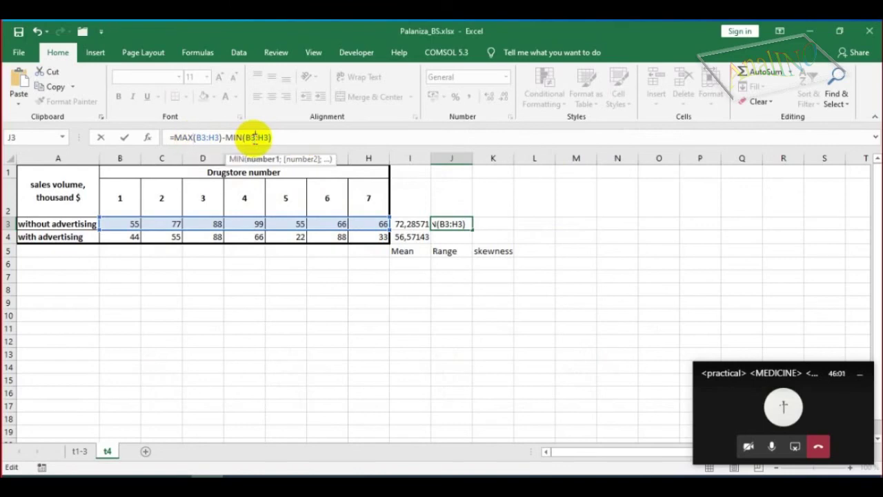
pyautogui.click(179, 138)
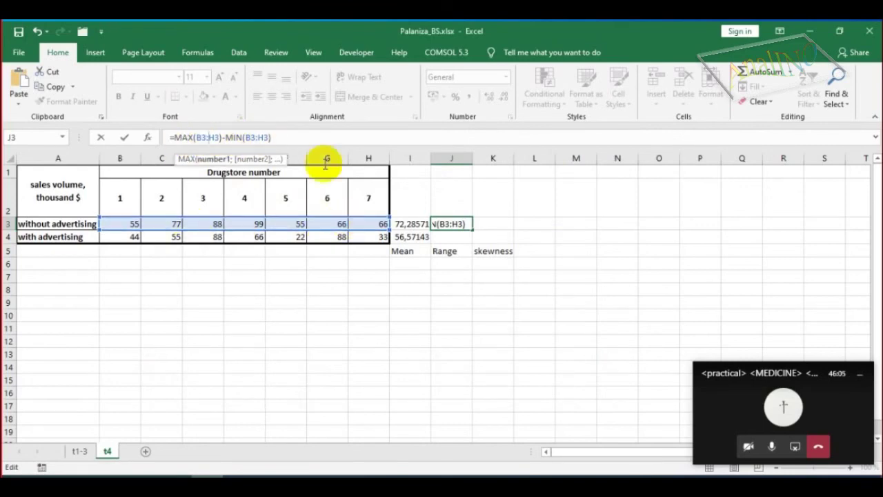
pyautogui.click(308, 140)
pyautogui.press('Return')
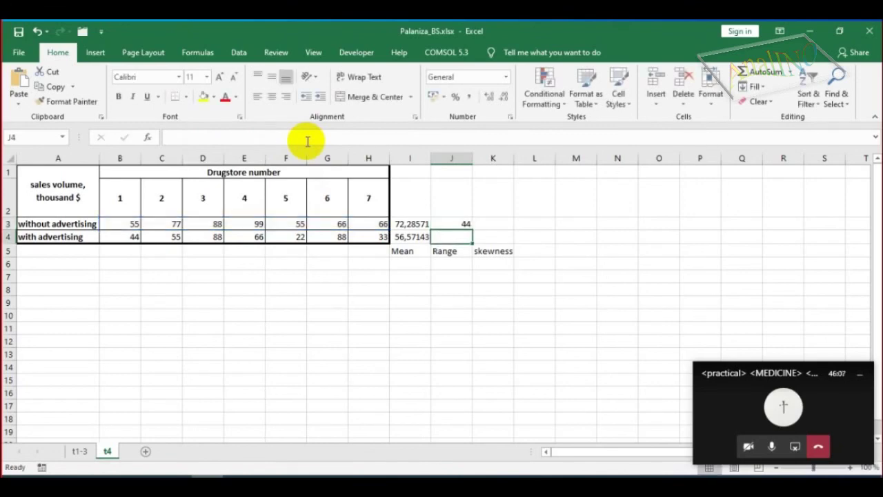
pyautogui.click(465, 225)
pyautogui.moveTo(471, 229); pyautogui.dragTo(469, 239)
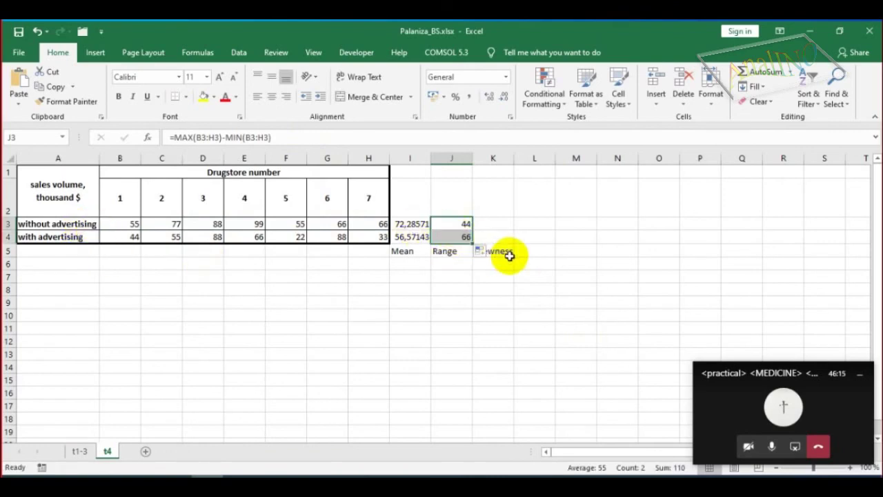
# Calculate the skewness of the "without advertising" sales in K3 with =SKEW(B3:H3), looking up the function name in the PDF.
pyautogui.click(497, 228)
pyautogui.hotkey('alt', 'Tab')
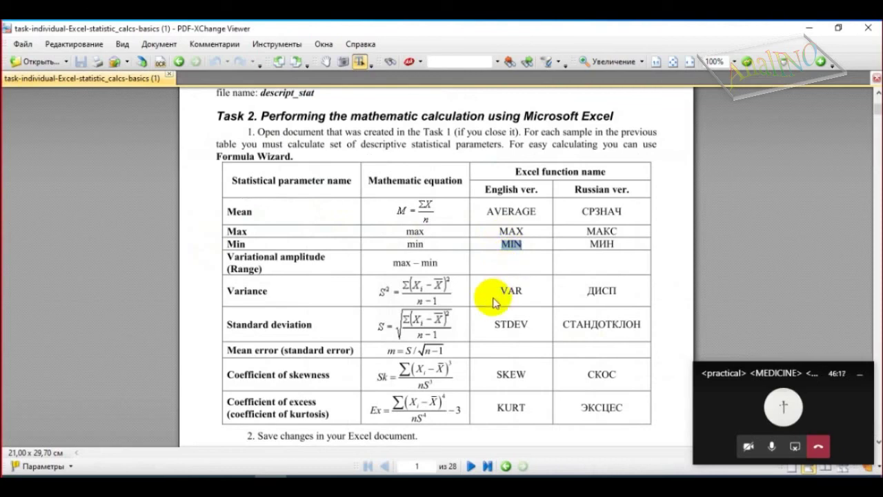
pyautogui.scroll(-1, 494, 302)
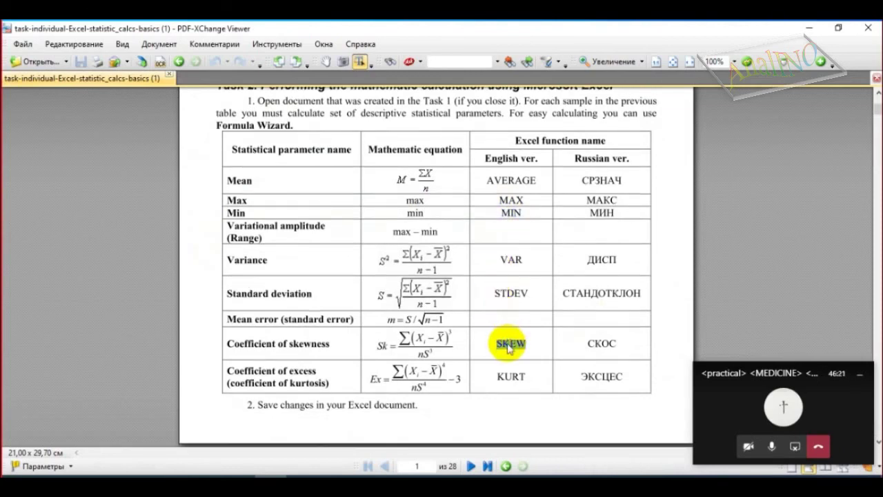
pyautogui.hotkey('alt', 'Tab')
pyautogui.click(251, 141)
pyautogui.write('=SKEW')
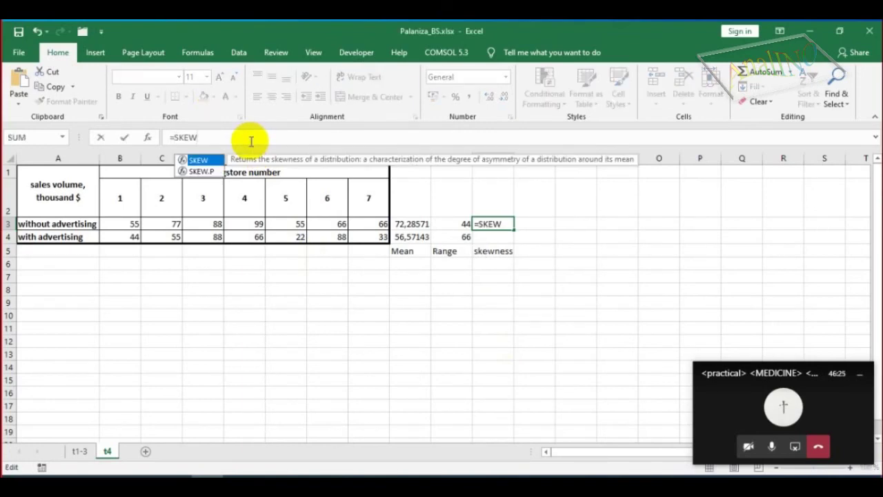
pyautogui.write('()')
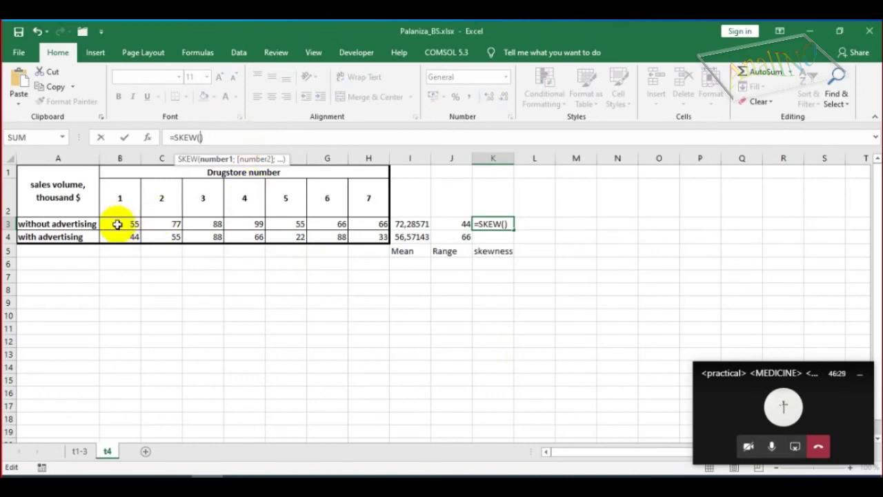
pyautogui.moveTo(120, 222); pyautogui.dragTo(361, 221)
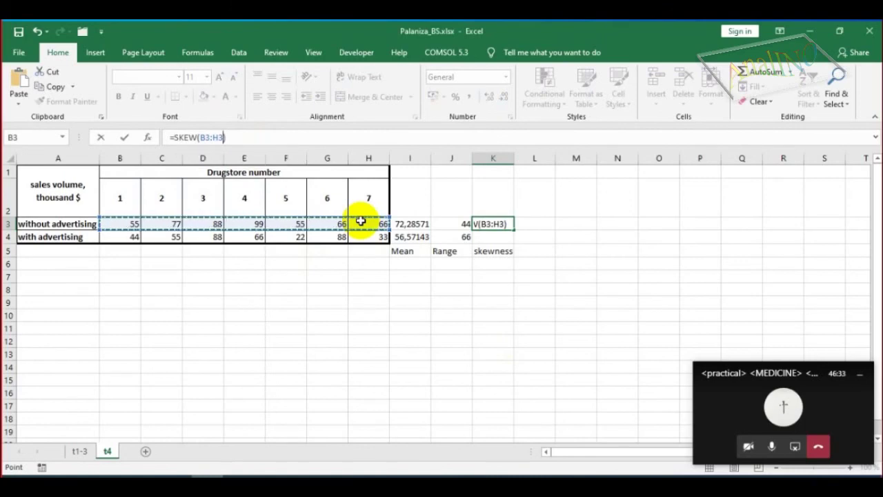
pyautogui.press('Return')
# Fill the skewness formula from K3 down to K4 for the "with advertising" row.
pyautogui.click(496, 225)
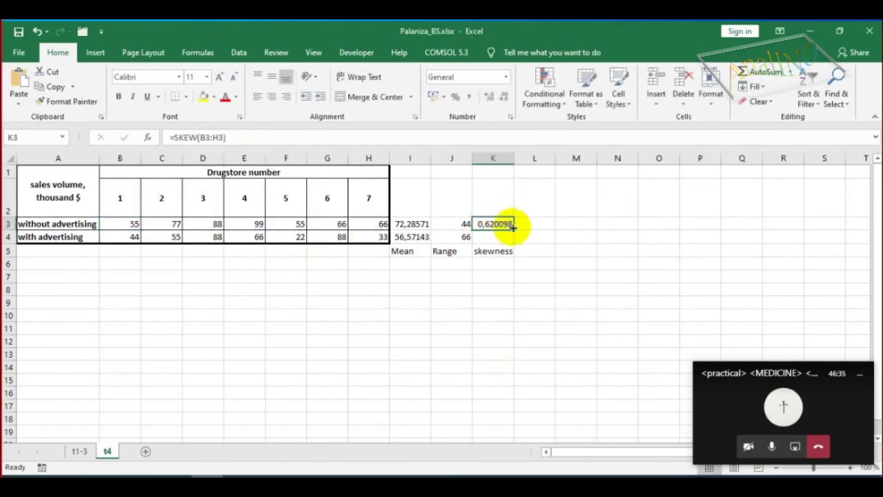
pyautogui.moveTo(513, 228); pyautogui.dragTo(511, 240)
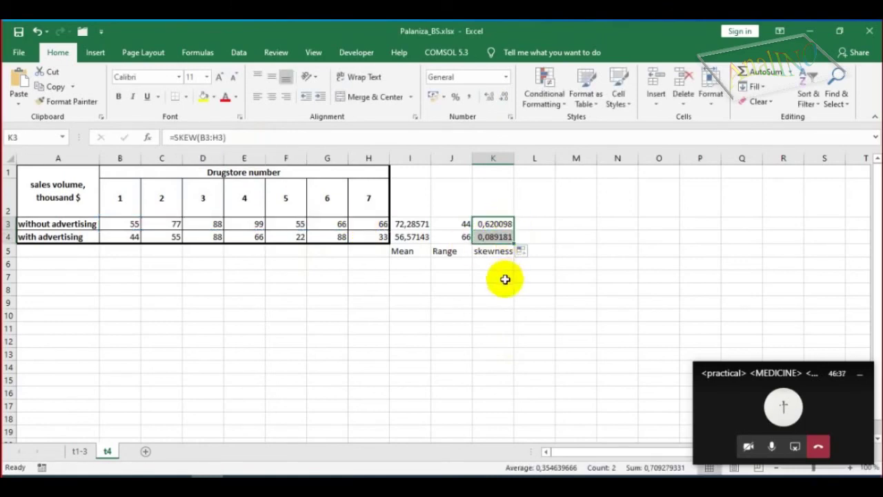
pyautogui.click(235, 276)
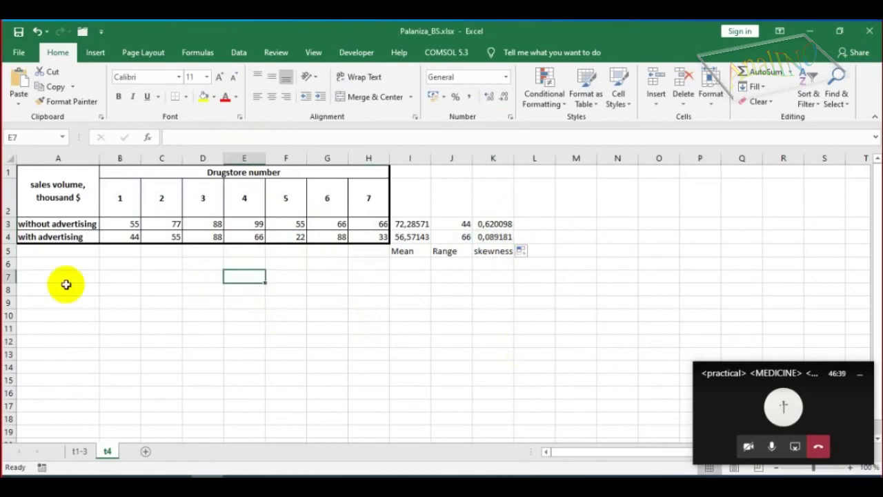
pyautogui.click(55, 279)
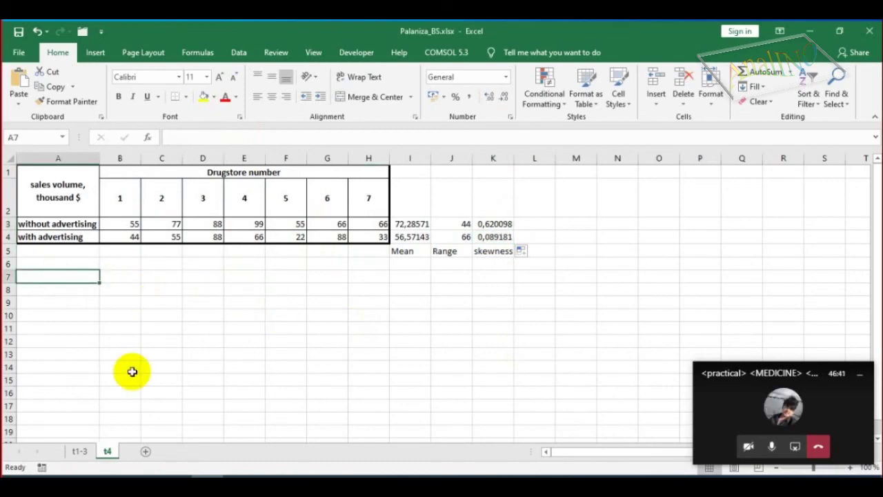
# Review the remaining Task 4 and Task 5 instructions in the PDF and return to the Excel workbook.
pyautogui.hotkey('alt', 'Tab')
pyautogui.scroll(-10, 325, 306)
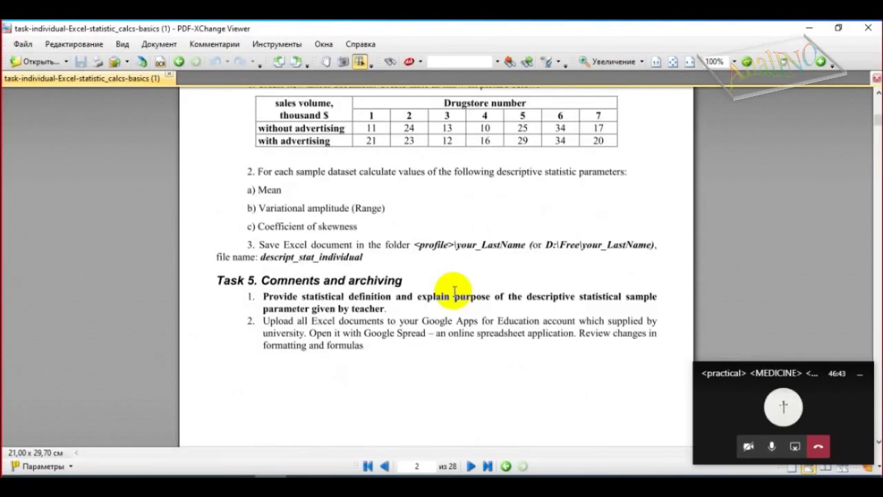
pyautogui.hotkey('alt', 'Tab')
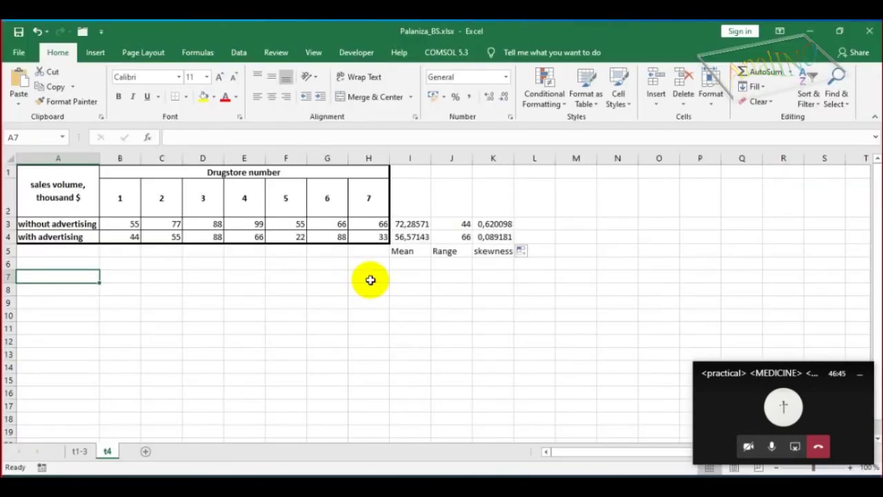